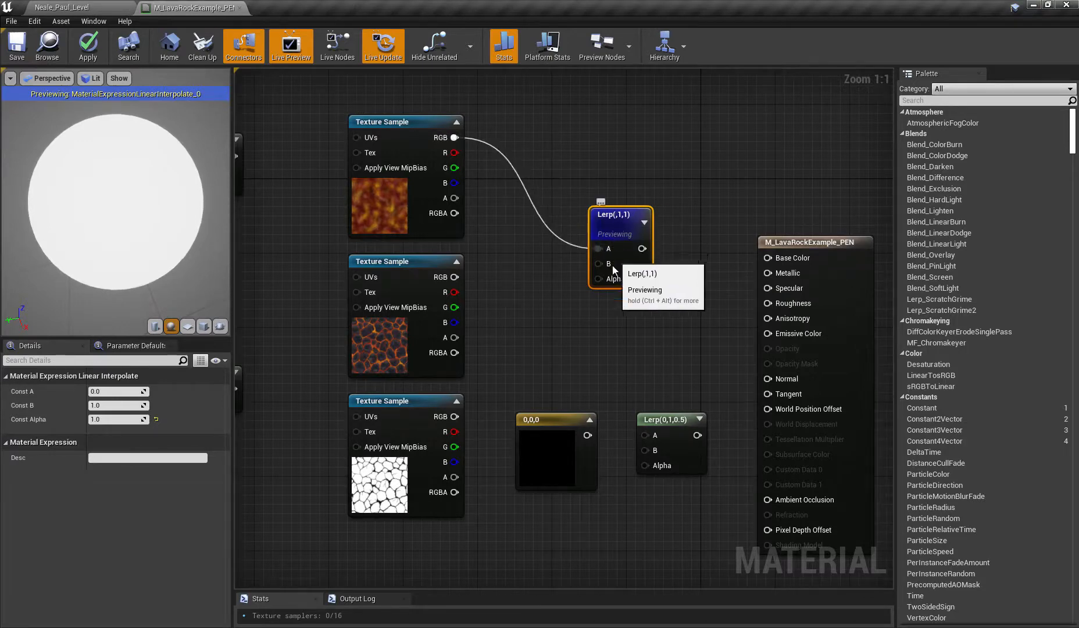
# Connect the lava rock texture's RGB to the Lerp's B input and the black-and-white mask's RGB to its Alpha input
pyautogui.moveTo(453, 276); pyautogui.dragTo(611, 264)
pyautogui.moveTo(139, 212); pyautogui.dragTo(146, 231)
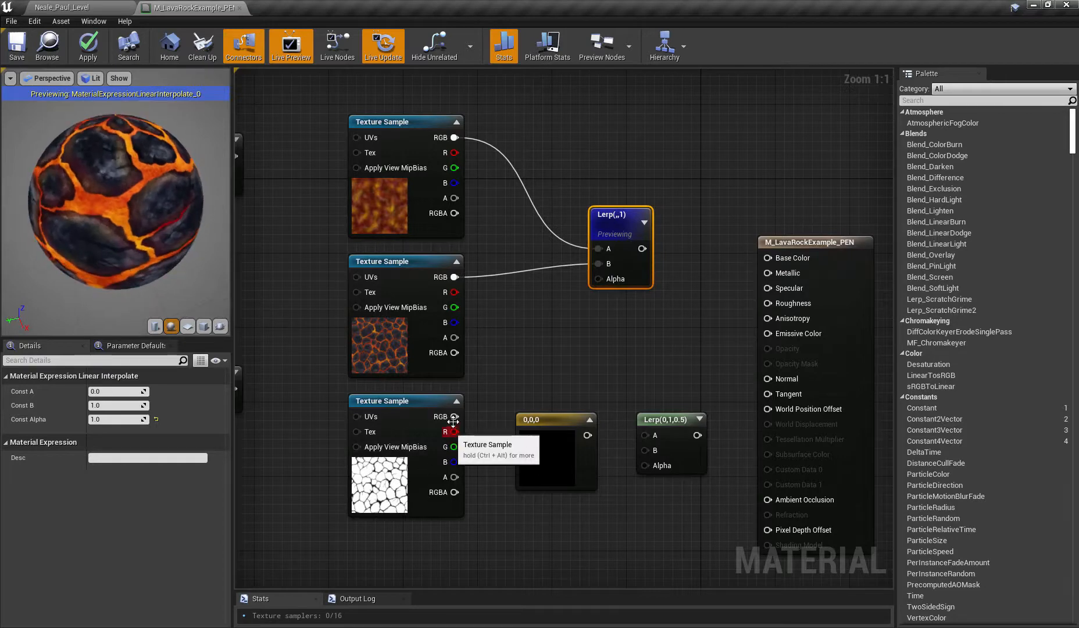
pyautogui.moveTo(454, 416); pyautogui.dragTo(599, 279)
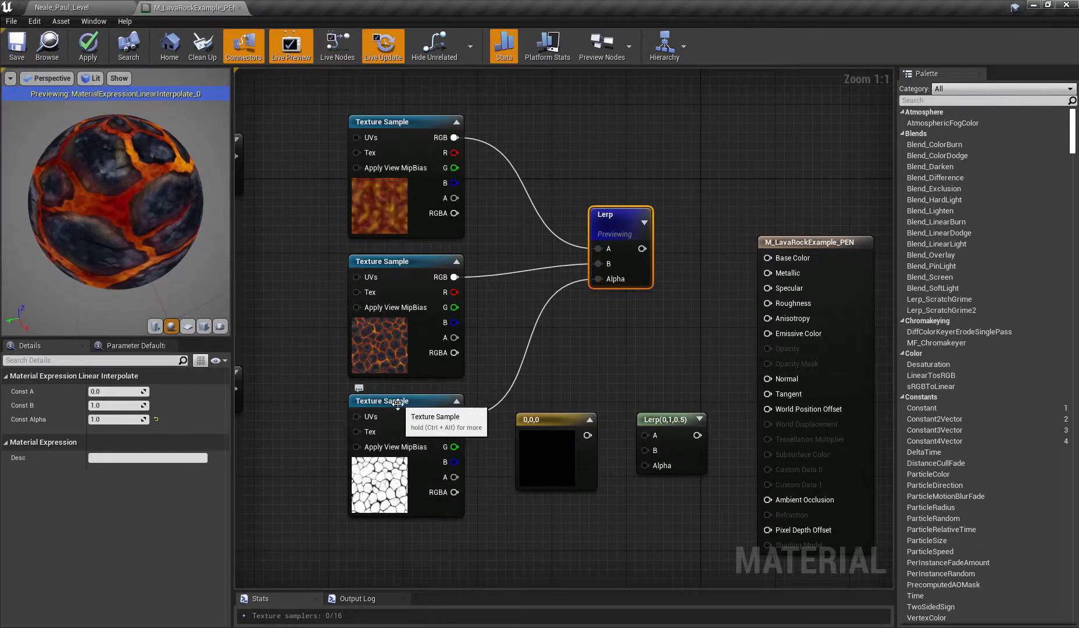
# Tidy the UV nodes: move the Panner closer to the first Texture Sample and align the U/V Direction and Append group beneath Speed and Multiply
pyautogui.moveTo(385, 304); pyautogui.dragTo(414, 326, button='right')
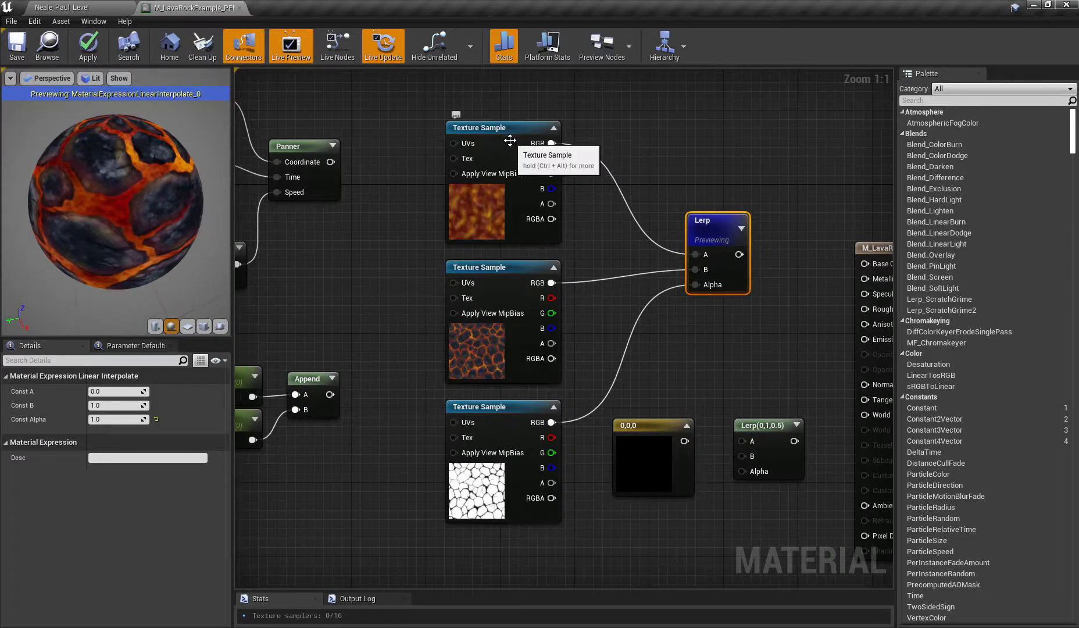
pyautogui.moveTo(511, 133)
pyautogui.mouseDown()
pyautogui.moveTo(507, 114)
pyautogui.moveTo(502, 134)
pyautogui.mouseUp()
pyautogui.moveTo(344, 218); pyautogui.dragTo(585, 276, button='right')
pyautogui.moveTo(566, 184); pyautogui.dragTo(613, 183)
pyautogui.moveTo(329, 250); pyautogui.dragTo(551, 350)
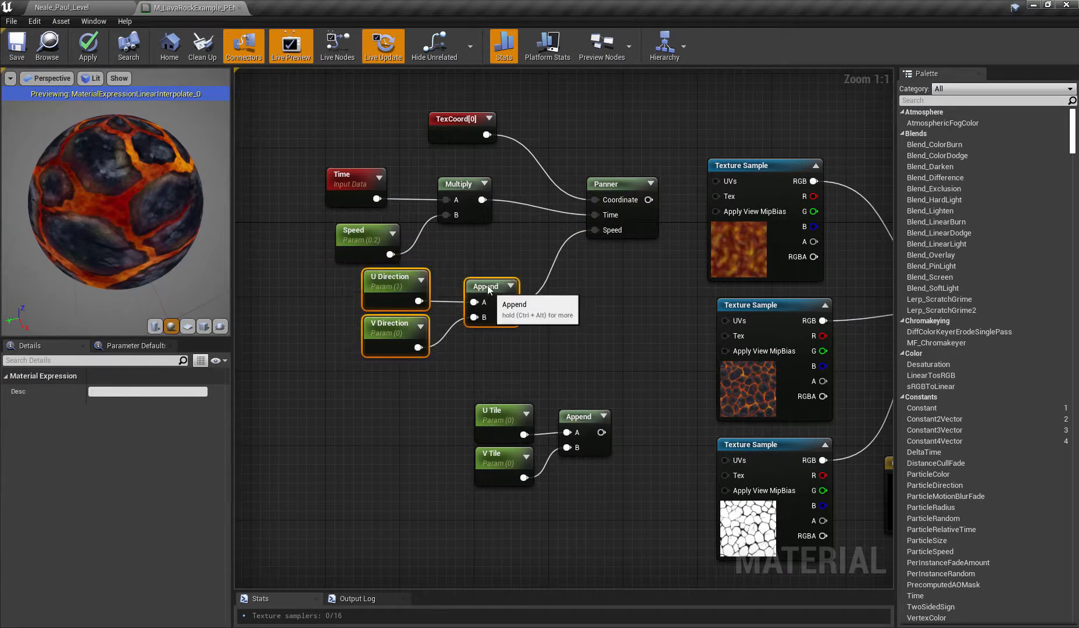
pyautogui.moveTo(484, 290); pyautogui.dragTo(456, 300)
pyautogui.click(502, 316)
# Inspect the U Direction and V Direction parameters and the Append node that combines them
pyautogui.click(377, 295)
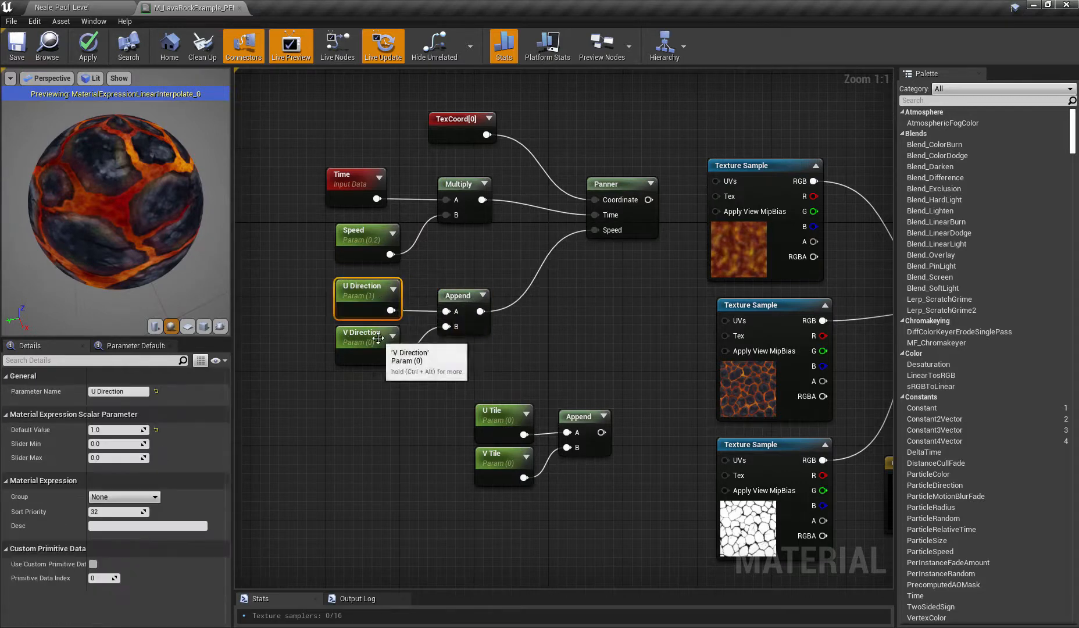
pyautogui.click(364, 340)
pyautogui.click(460, 299)
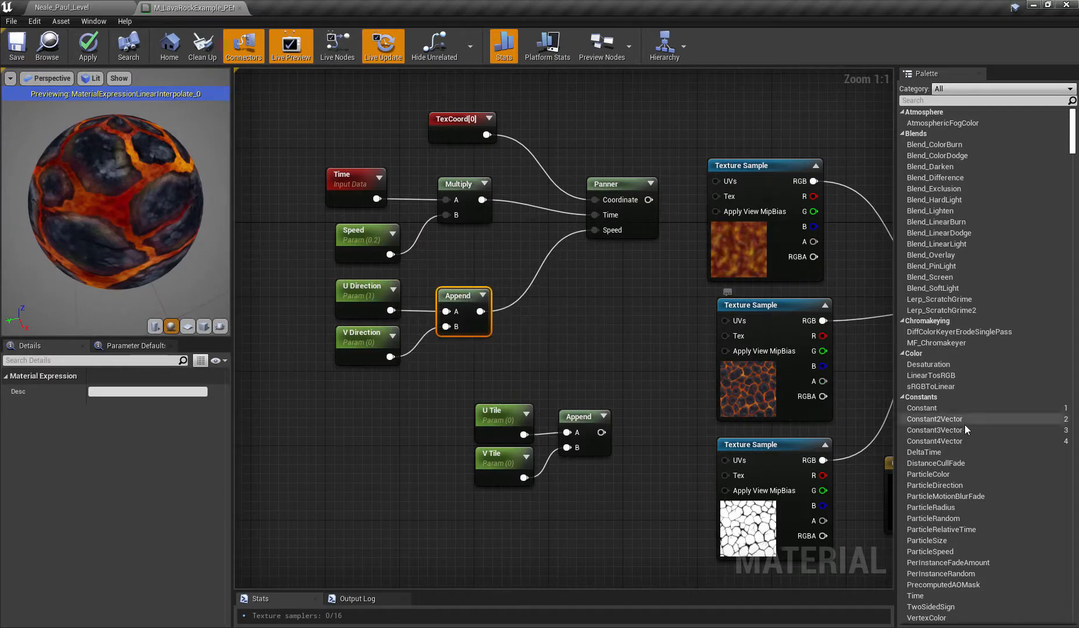
# Open the screen annotation tool, mark the Append output as [U, V] in red, and clear the drawing
pyautogui.click(1078, 503)
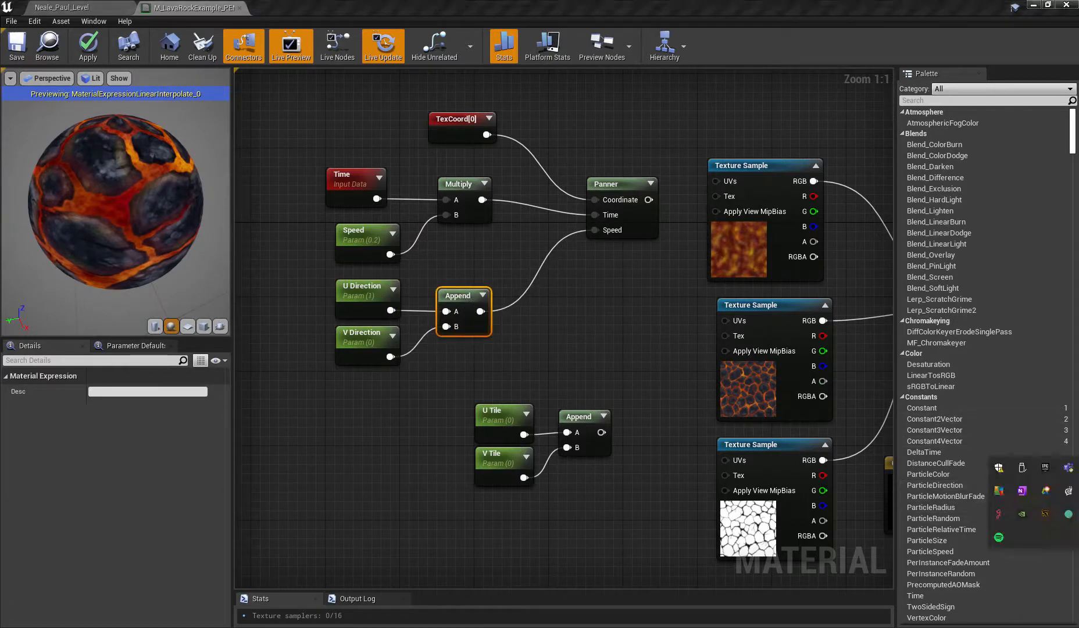
pyautogui.click(998, 517)
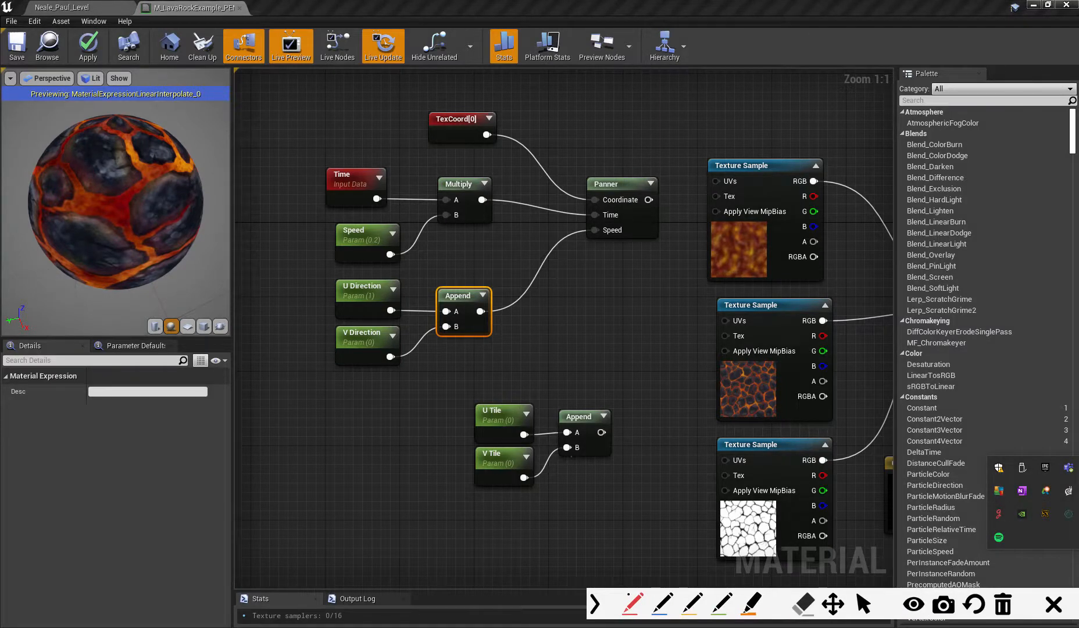
pyautogui.click(563, 292)
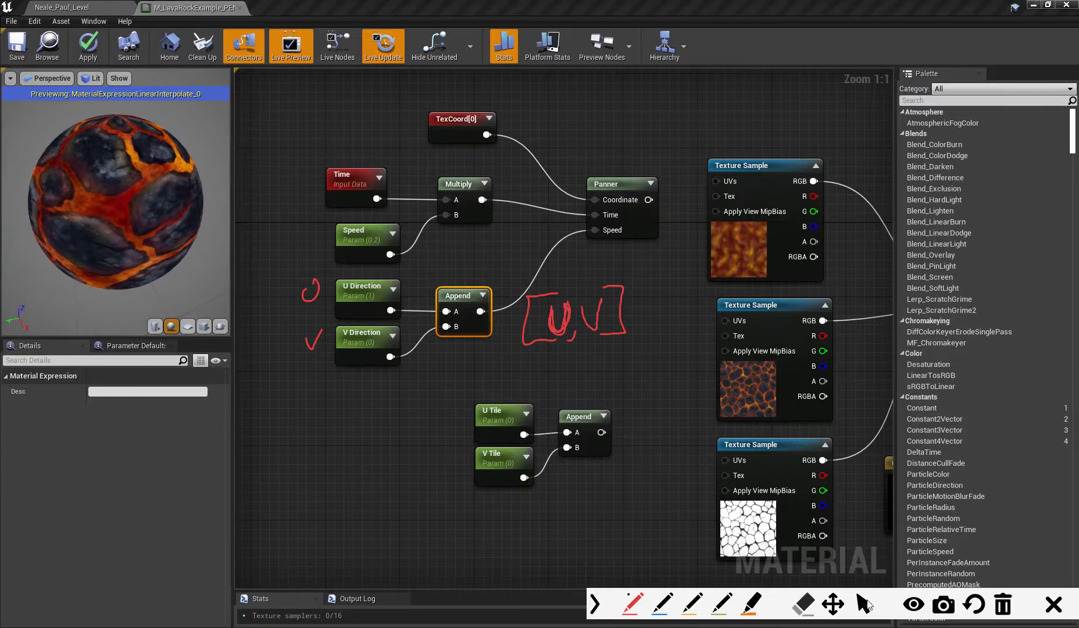
pyautogui.click(1005, 605)
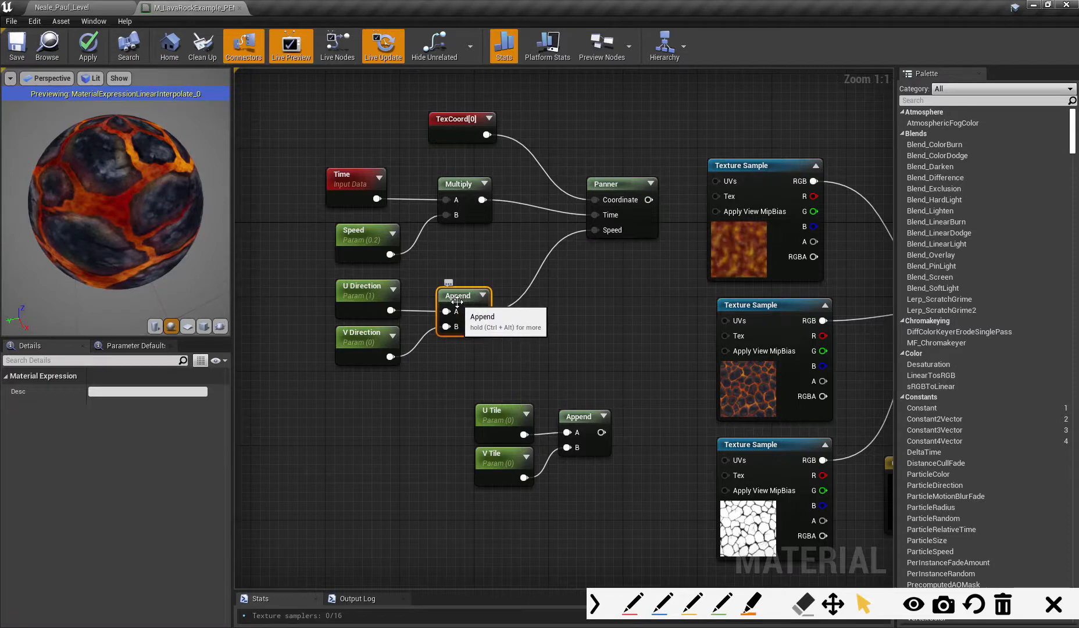
# Examine the default values of the U Direction and V Direction parameters, using the red annotation pen to illustrate them
pyautogui.click(364, 287)
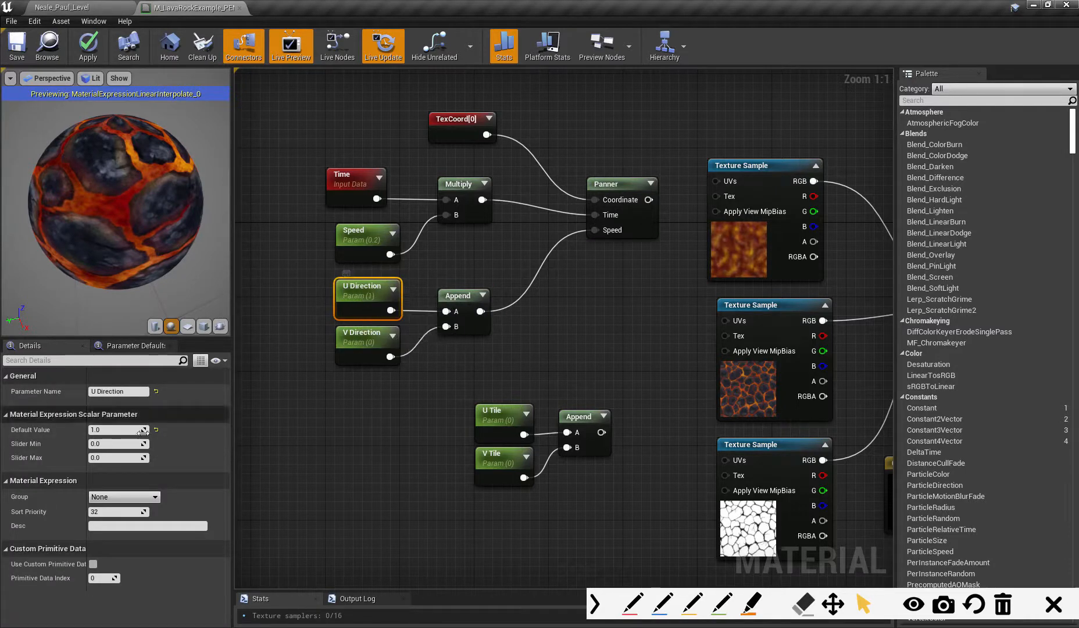
pyautogui.click(366, 337)
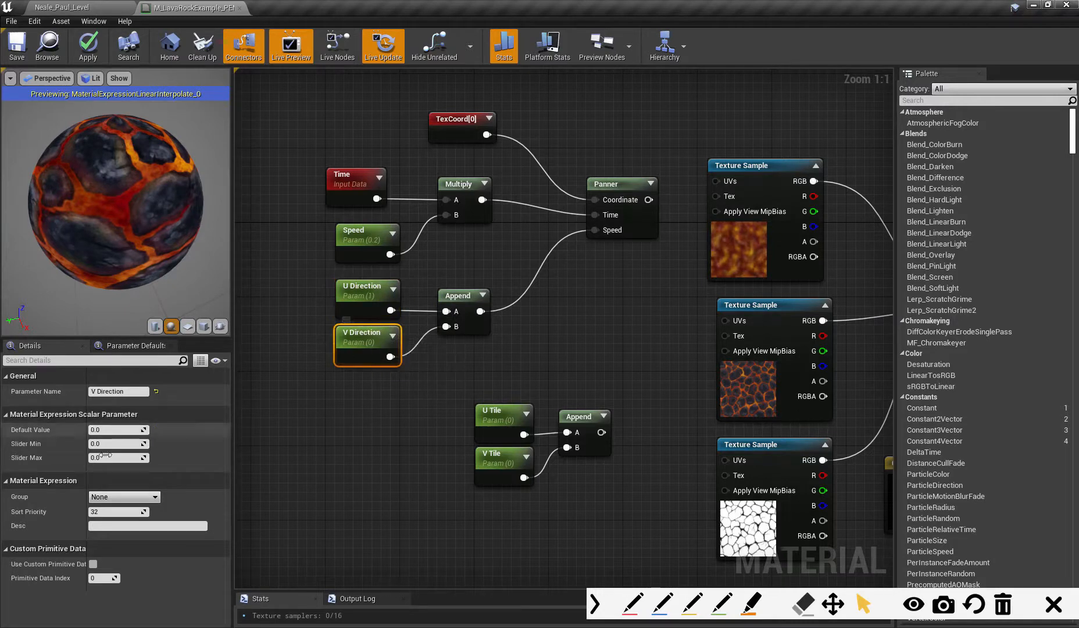
pyautogui.click(366, 289)
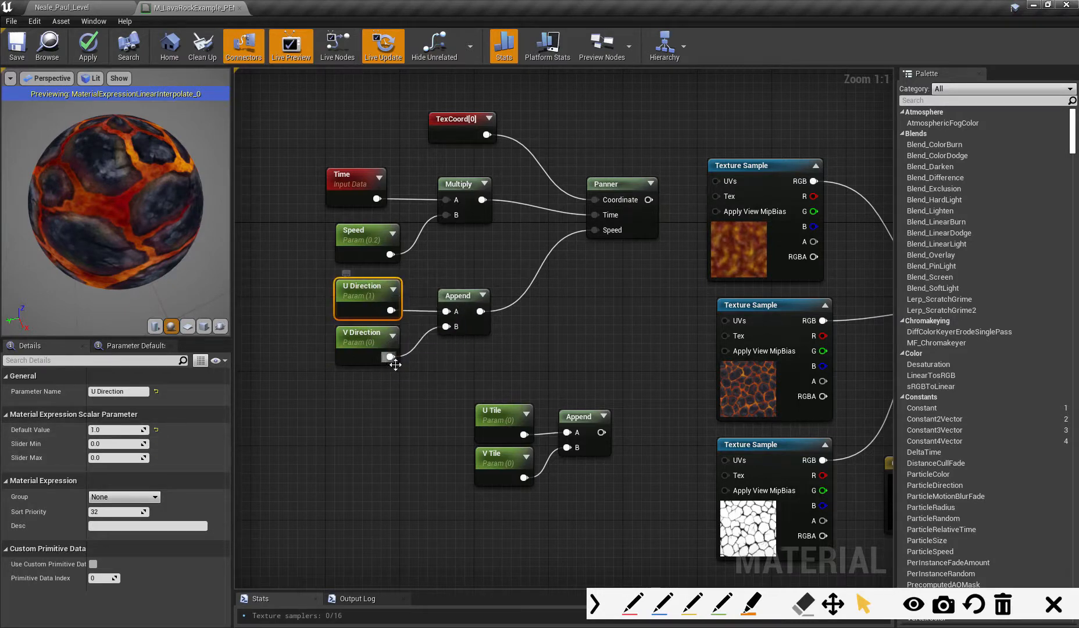
pyautogui.click(633, 607)
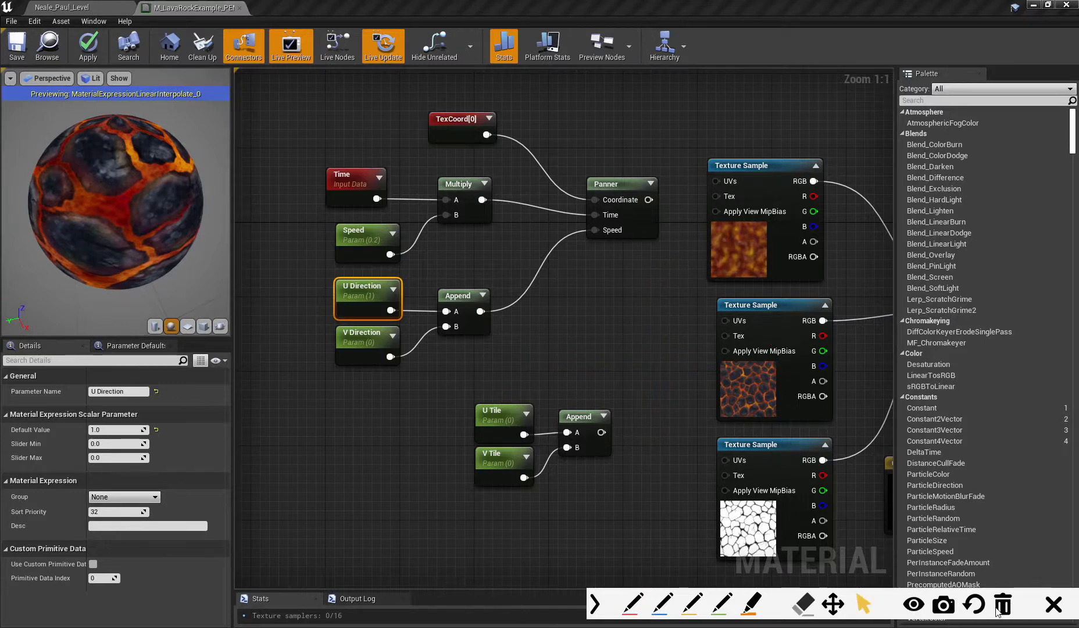
# Place the Speed parameter directly under the Time node and review the Speed, Time and Multiply nodes feeding the Panner
pyautogui.moveTo(581, 328); pyautogui.dragTo(539, 364, button='right')
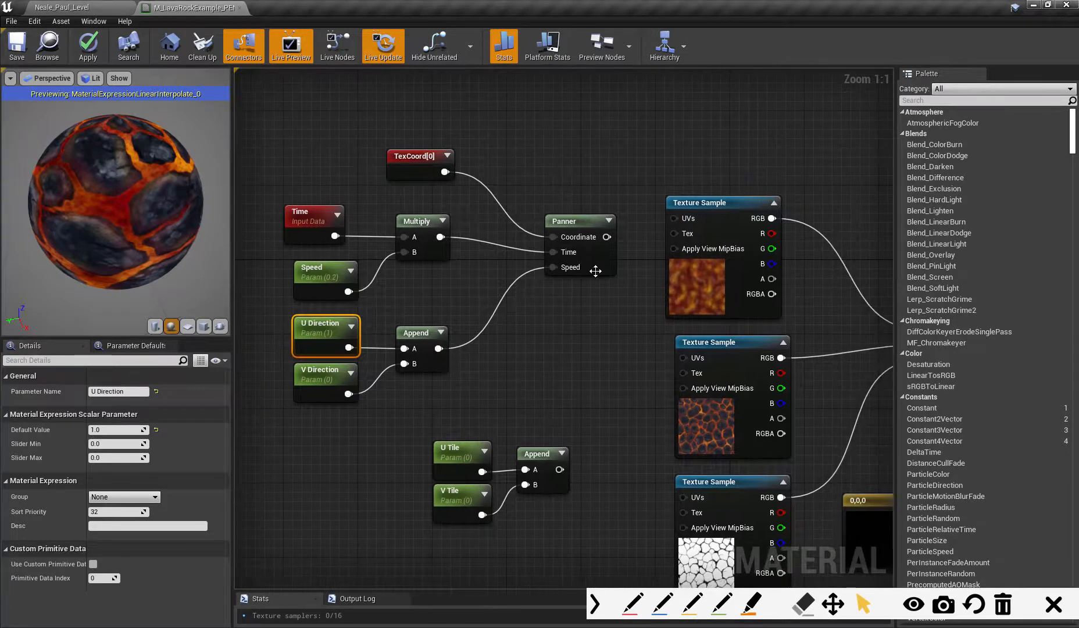
pyautogui.moveTo(322, 343); pyautogui.dragTo(376, 355, button='right')
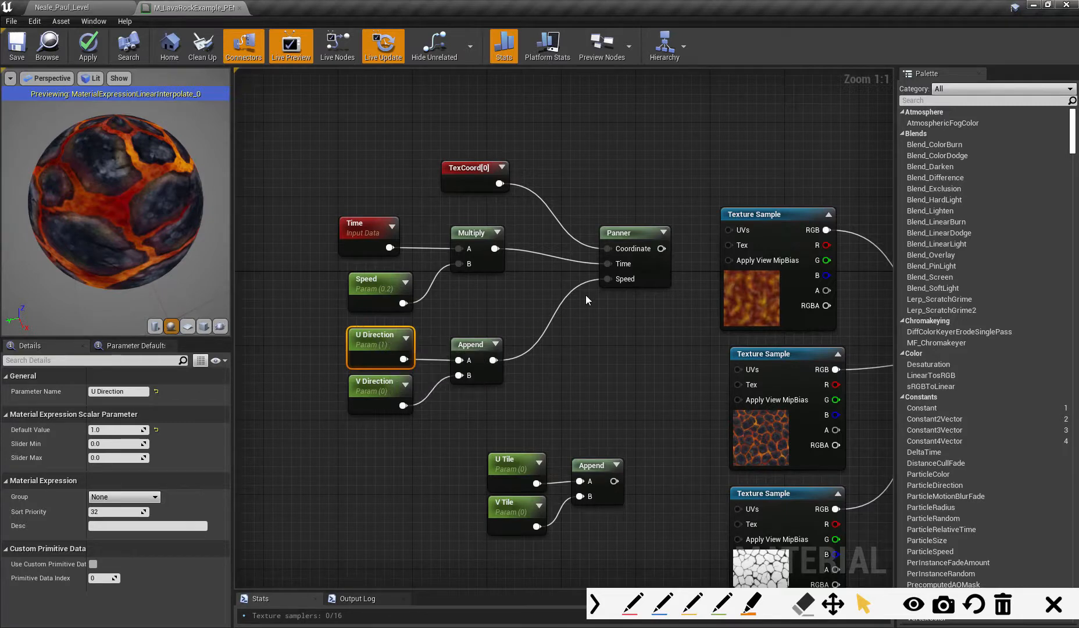
pyautogui.moveTo(366, 283); pyautogui.dragTo(357, 273)
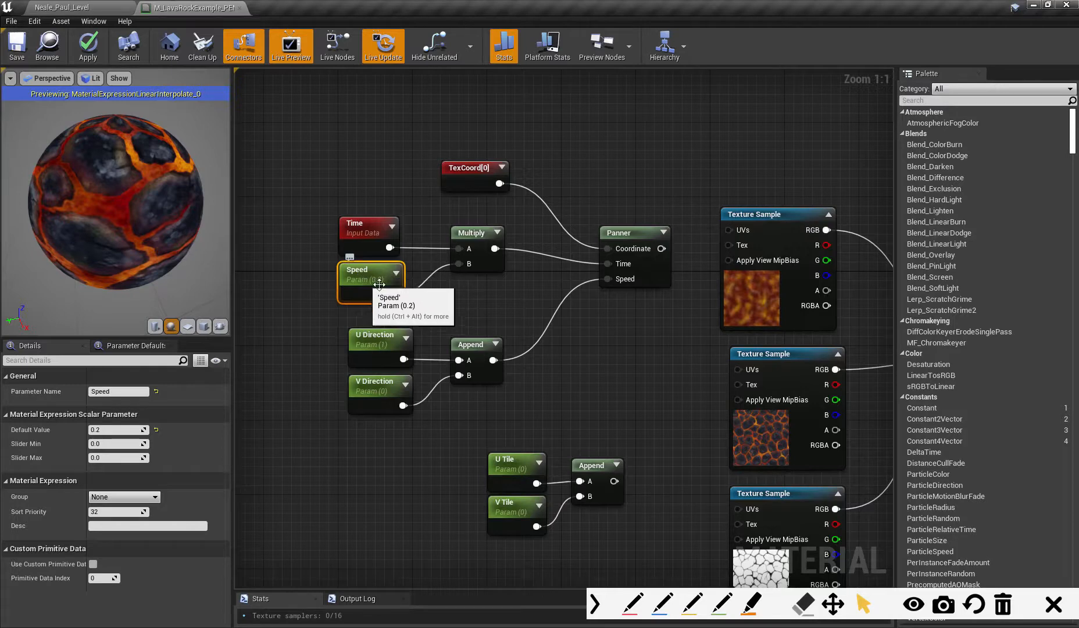
pyautogui.click(468, 234)
pyautogui.click(375, 281)
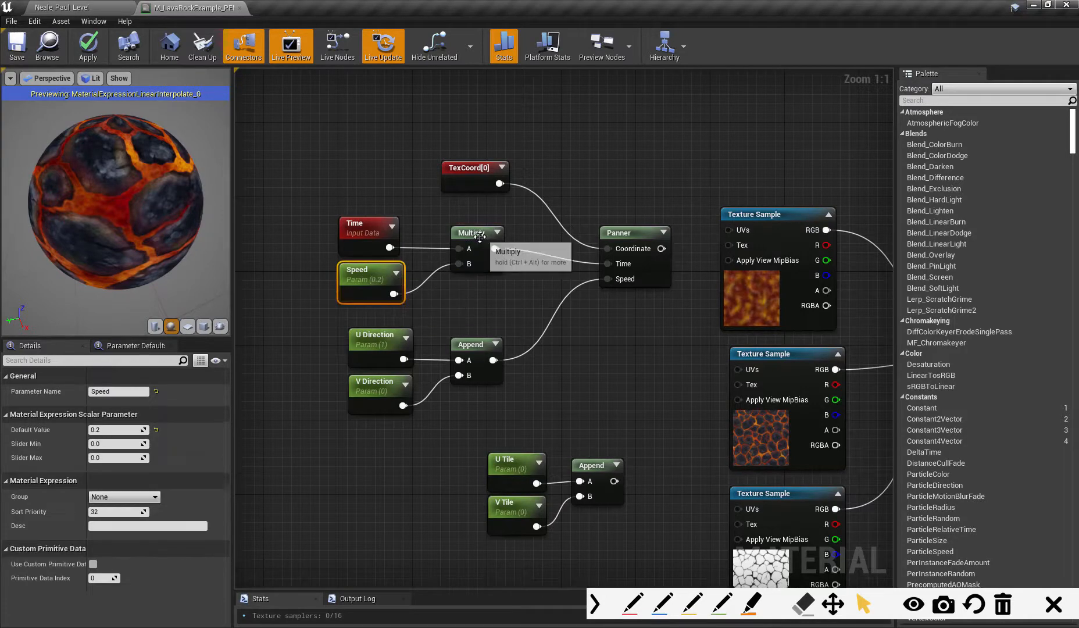
pyautogui.click(480, 236)
pyautogui.click(355, 232)
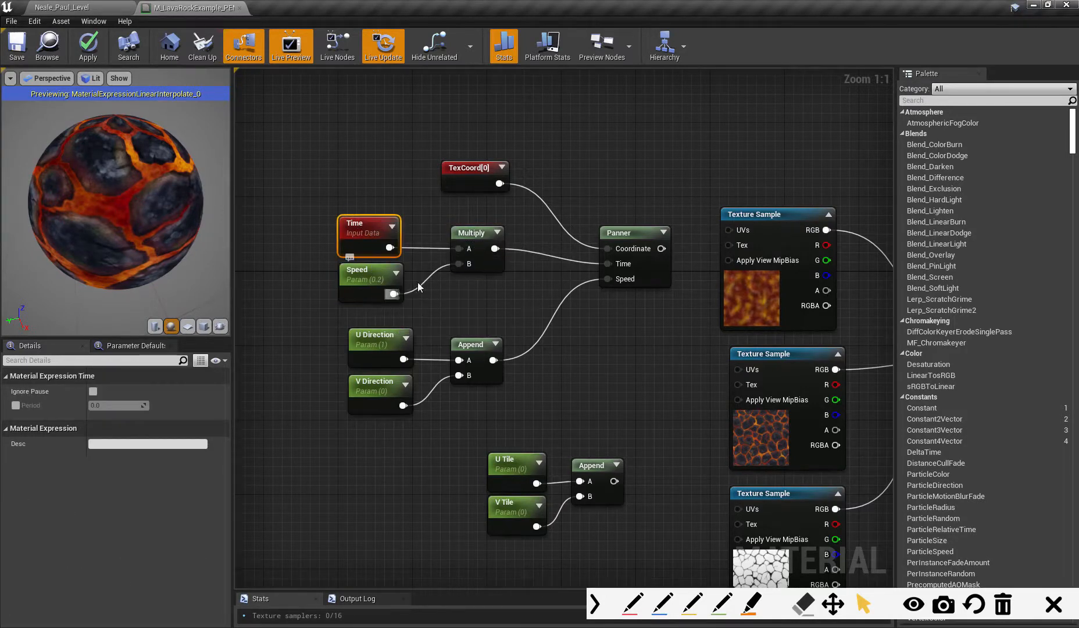
pyautogui.click(395, 276)
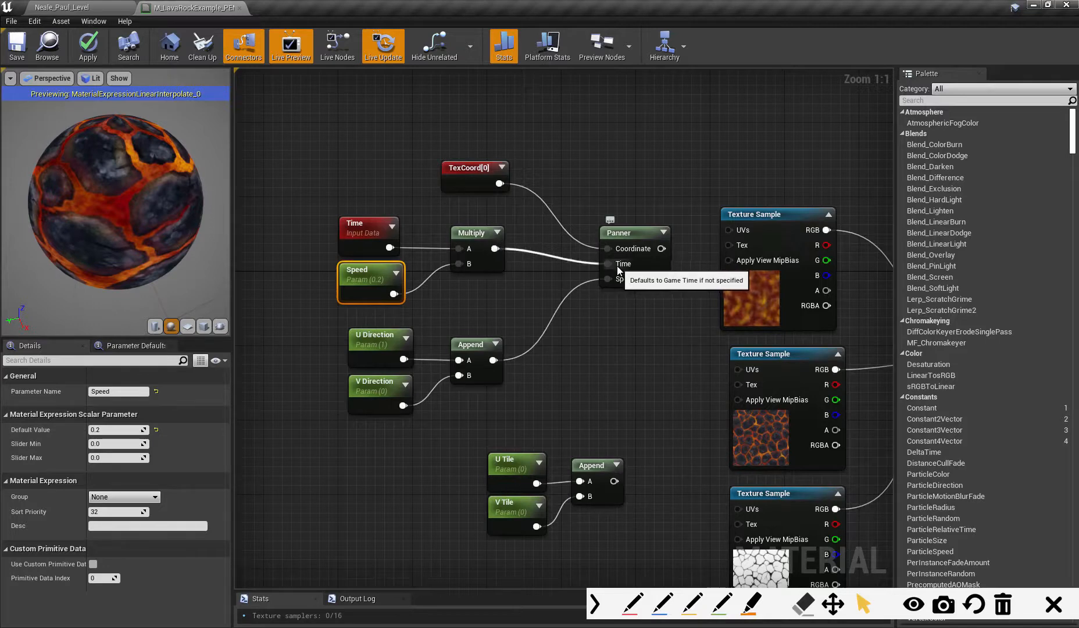
# Connect the Panner output to the first Texture Sample's UVs and move the Panner closer to the Multiply node
pyautogui.moveTo(475, 165); pyautogui.dragTo(476, 174)
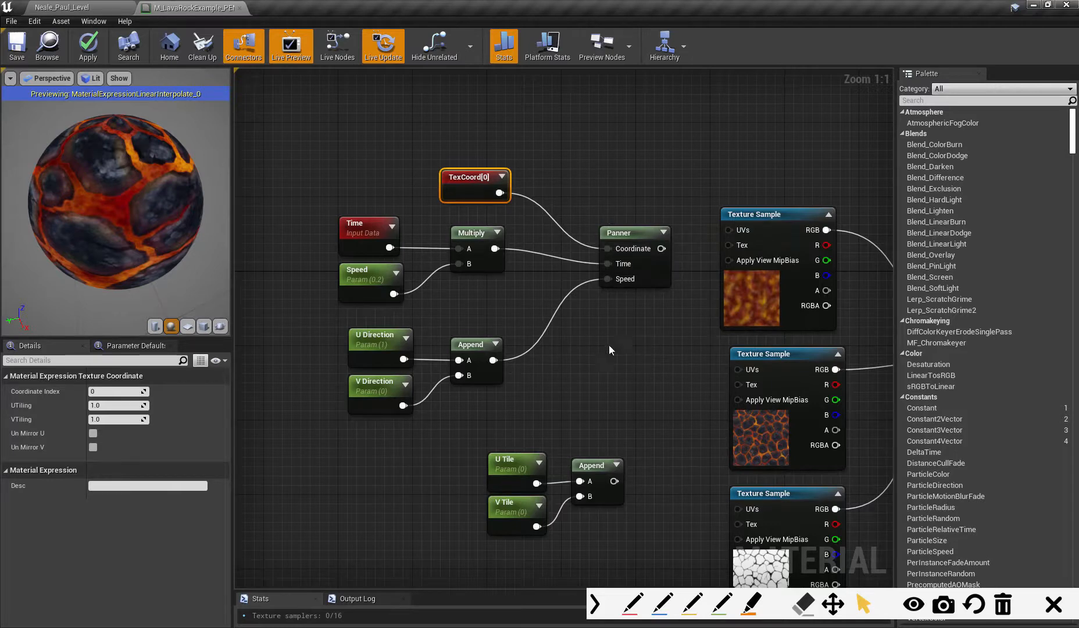
pyautogui.moveTo(609, 345); pyautogui.dragTo(560, 328, button='right')
pyautogui.moveTo(589, 228); pyautogui.dragTo(655, 210)
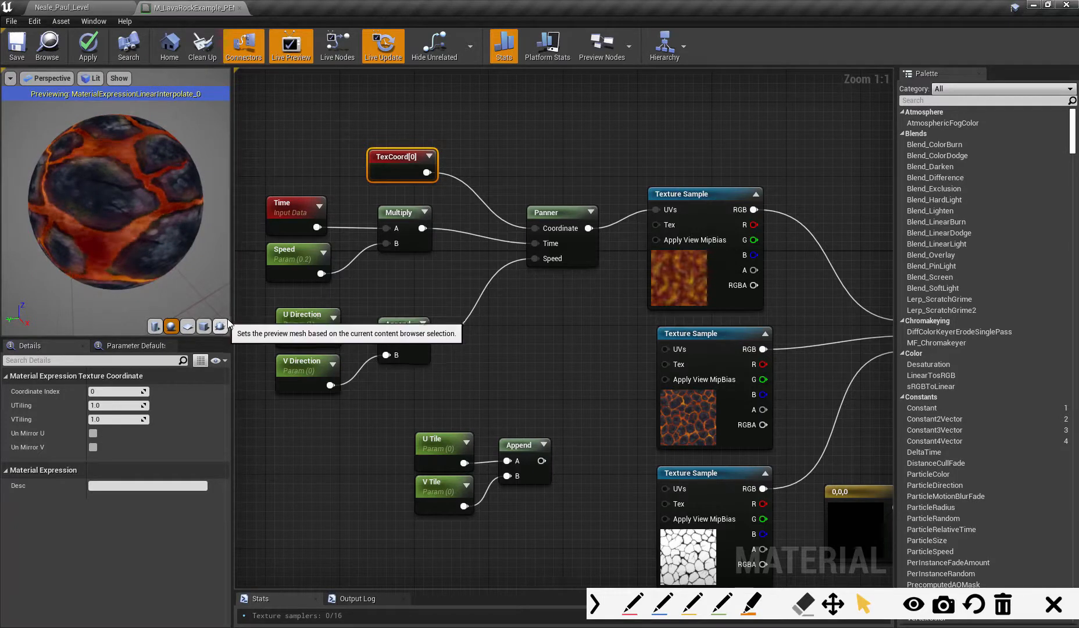
pyautogui.moveTo(561, 214); pyautogui.dragTo(523, 214)
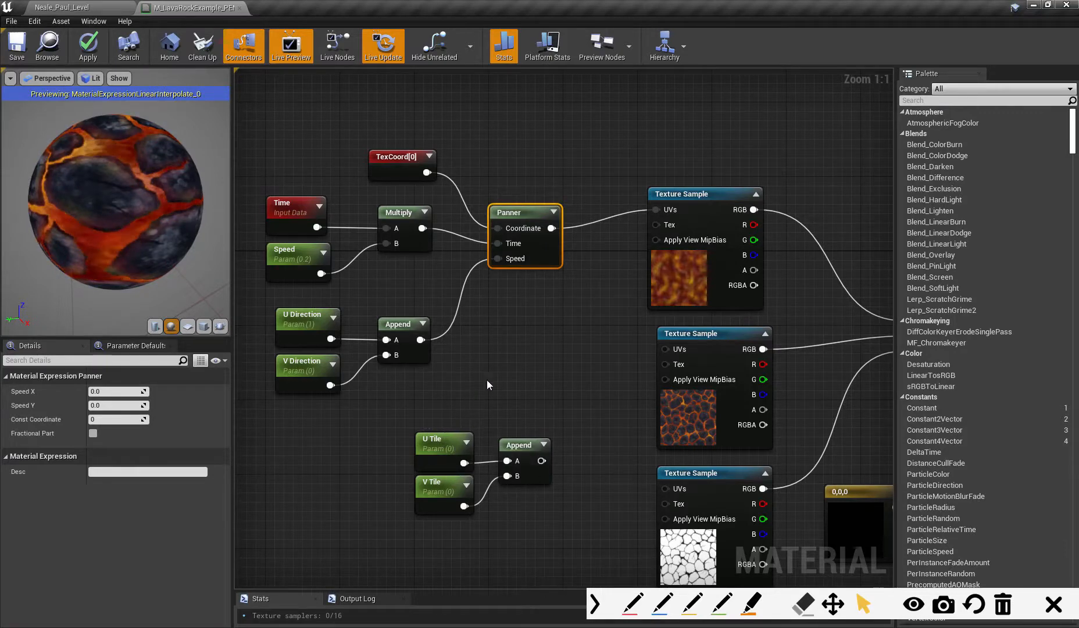
# Disconnect the Multiply node from the Panner's Time input
pyautogui.moveTo(516, 368); pyautogui.dragTo(558, 352, button='right')
pyautogui.click(335, 195)
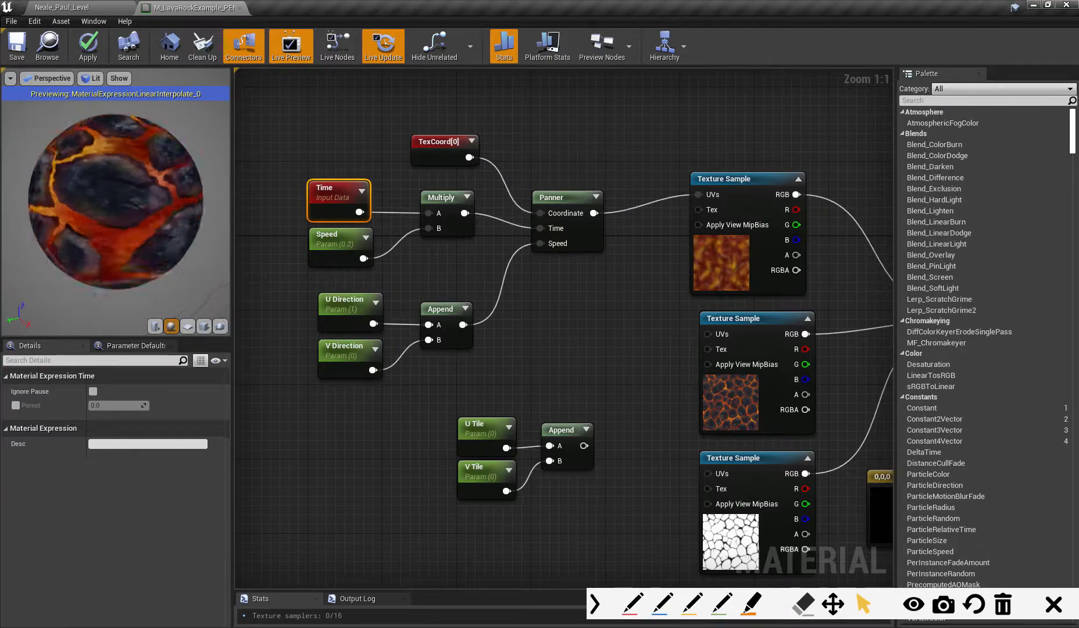
pyautogui.click(530, 230)
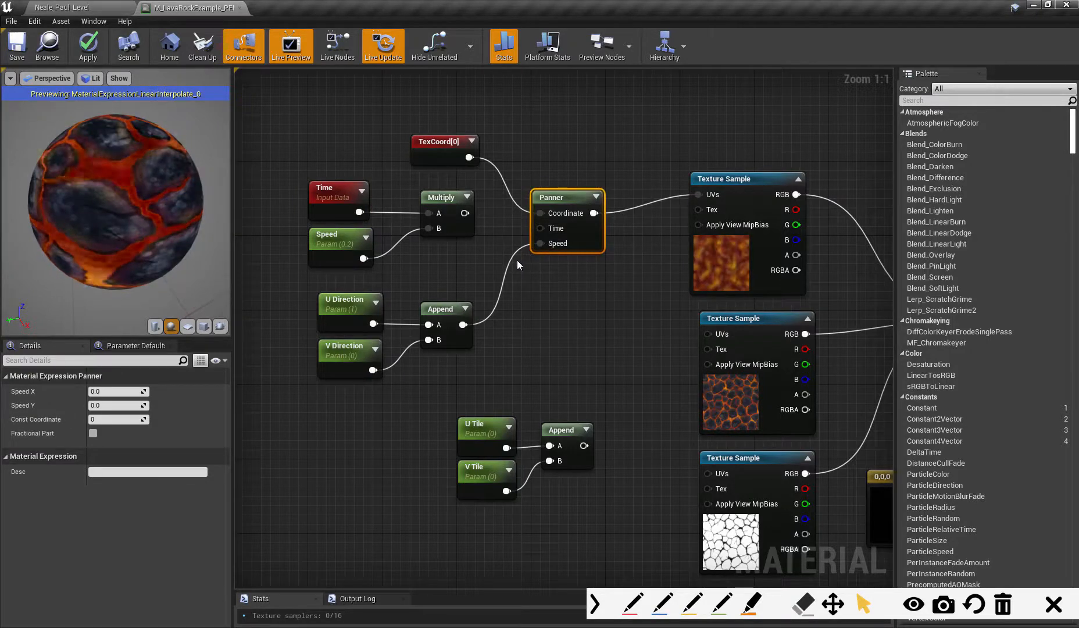
# Compare the settings of the U Direction and V Direction parameters
pyautogui.click(354, 304)
pyautogui.click(347, 356)
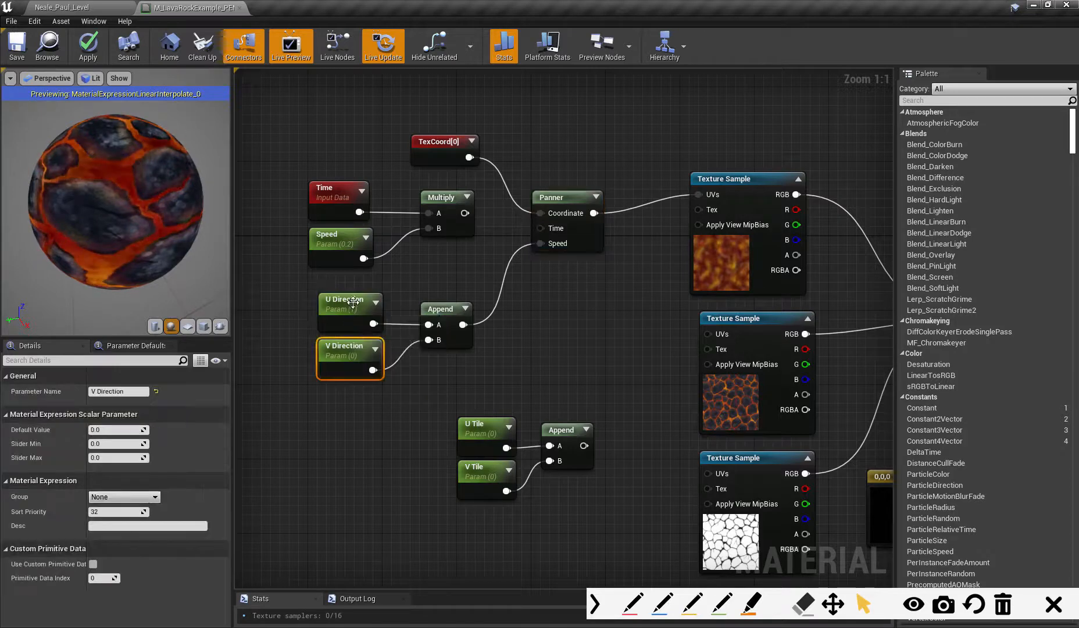
pyautogui.click(351, 318)
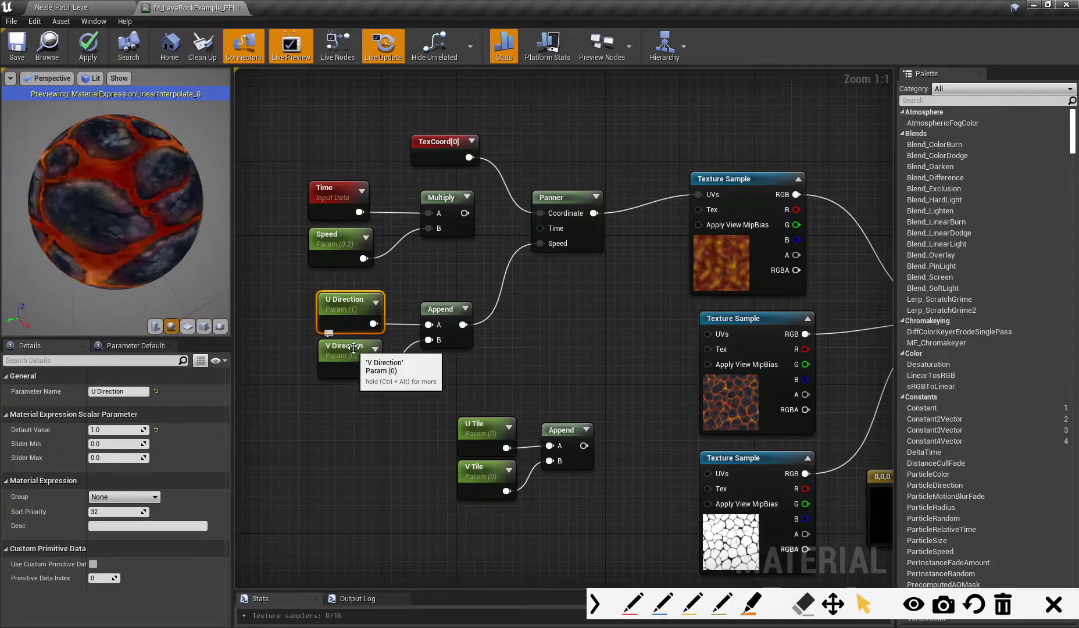
pyautogui.click(351, 349)
pyautogui.click(351, 302)
pyautogui.click(351, 349)
pyautogui.click(351, 316)
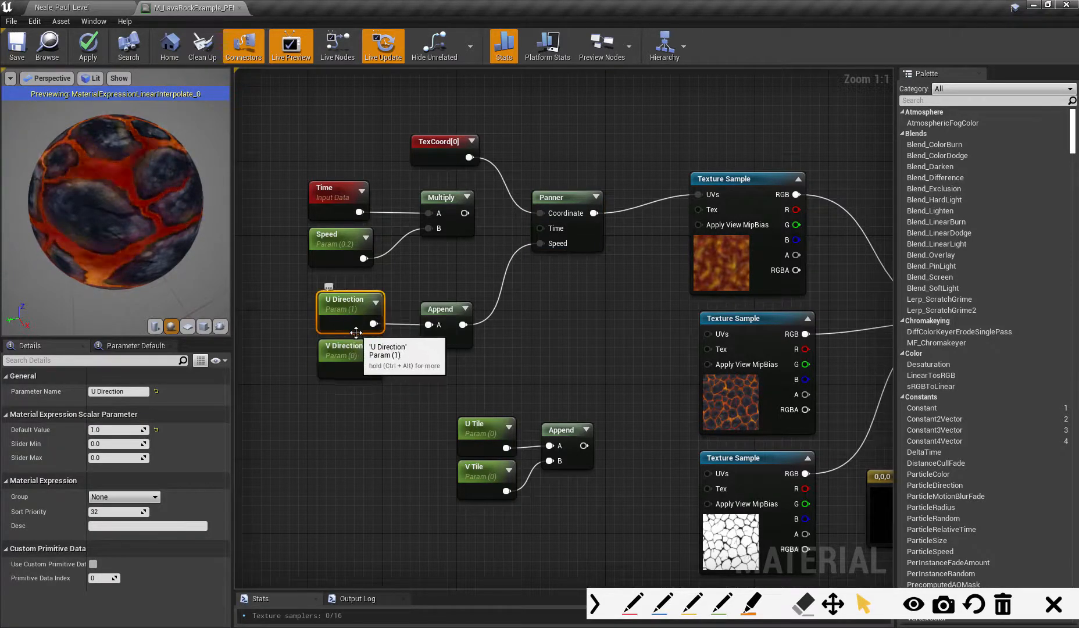
# Reconnect Multiply to the Panner's Time input, and break and restore the TexCoord link to its Coordinate input
pyautogui.moveTo(465, 212); pyautogui.dragTo(541, 229)
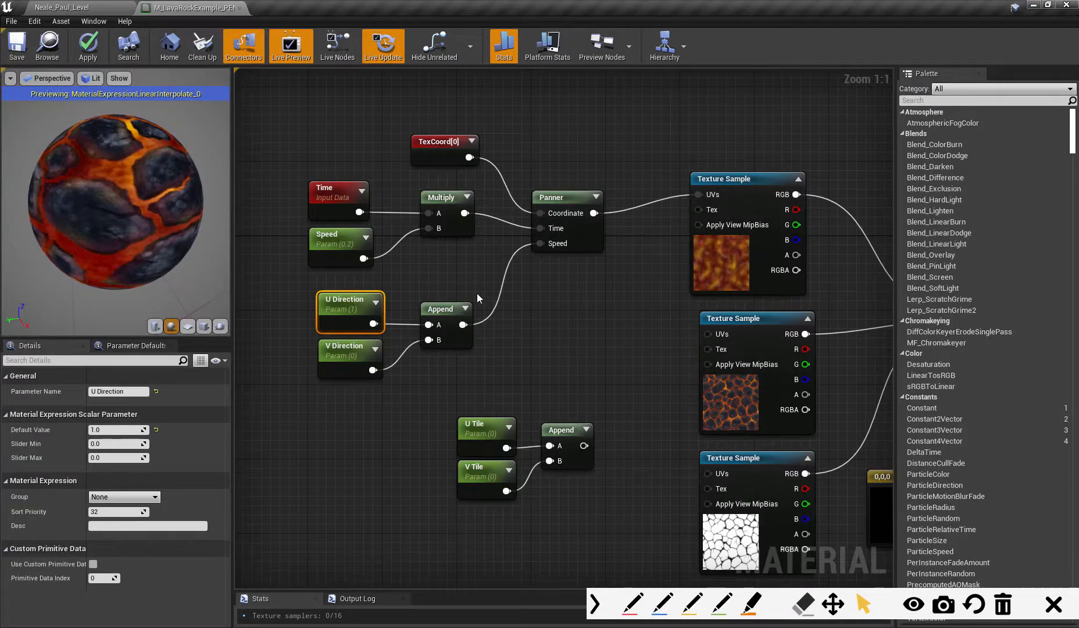
pyautogui.keyDown('alt'); pyautogui.click(470, 157); pyautogui.keyUp('alt')
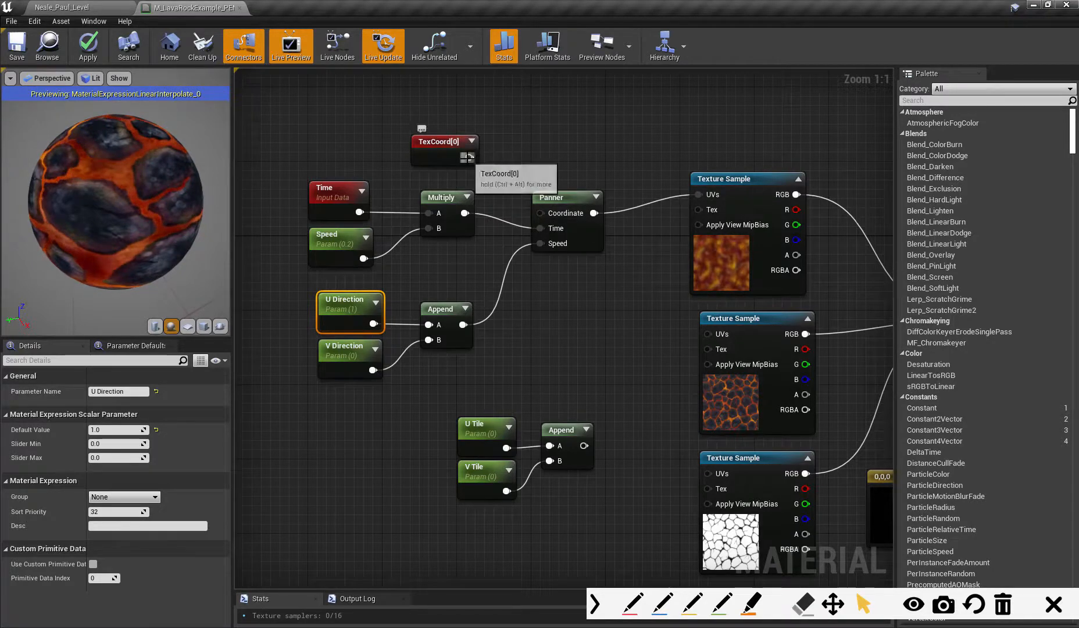
pyautogui.moveTo(469, 157); pyautogui.dragTo(542, 213)
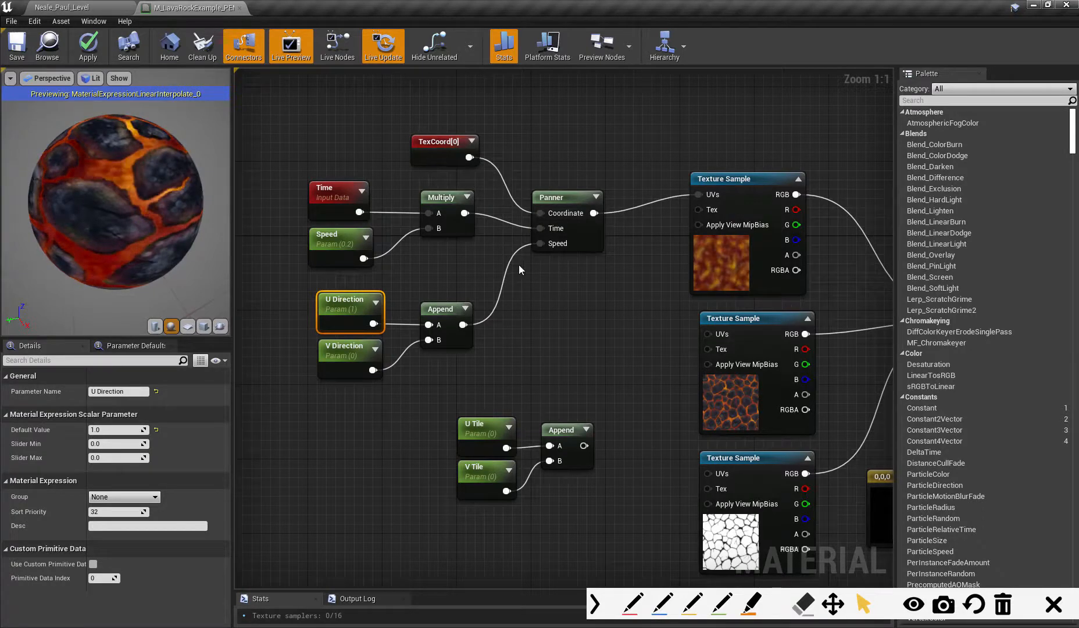
# Move the Panner closer to the first Texture Sample and place the TexCoord node above the Time node
pyautogui.click(425, 152)
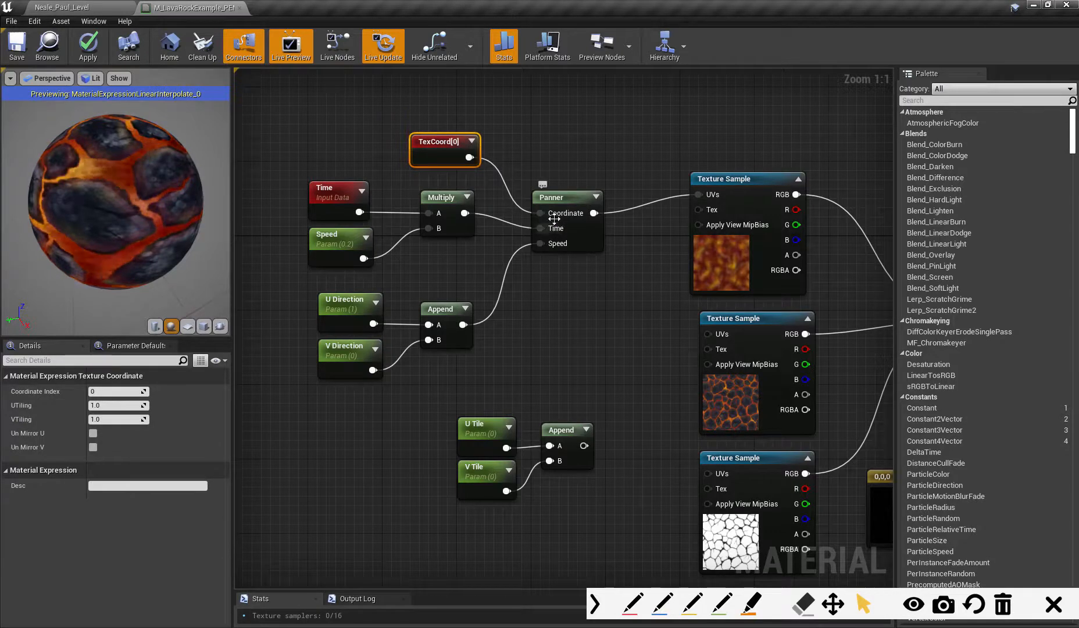
pyautogui.moveTo(561, 198); pyautogui.dragTo(590, 198)
pyautogui.moveTo(433, 142); pyautogui.dragTo(340, 131)
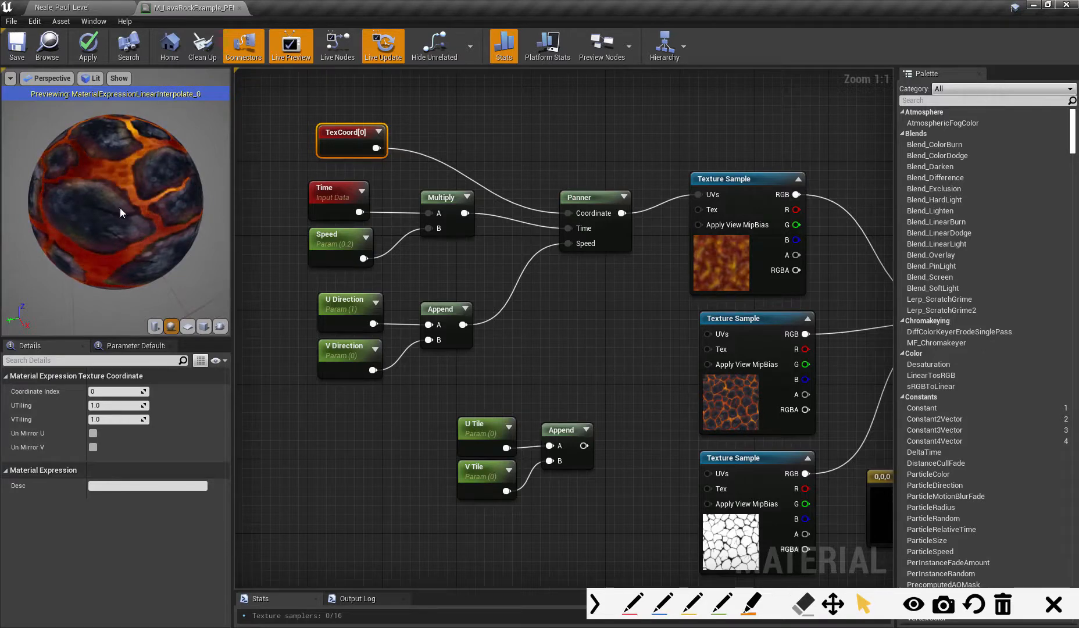
pyautogui.click(579, 363)
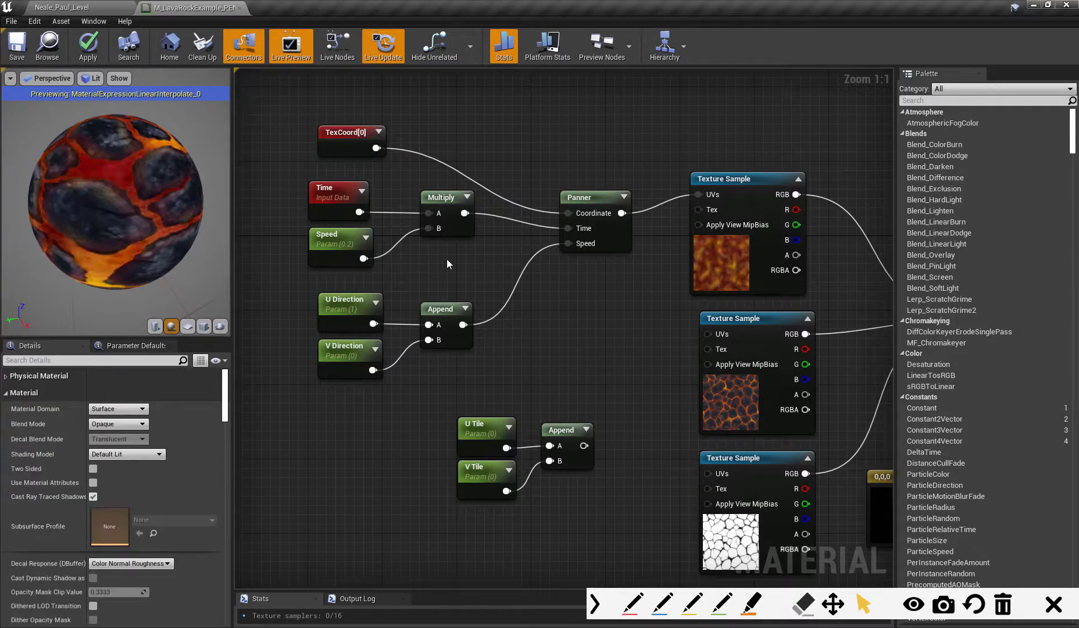
pyautogui.moveTo(446, 264); pyautogui.dragTo(281, 192, button='right')
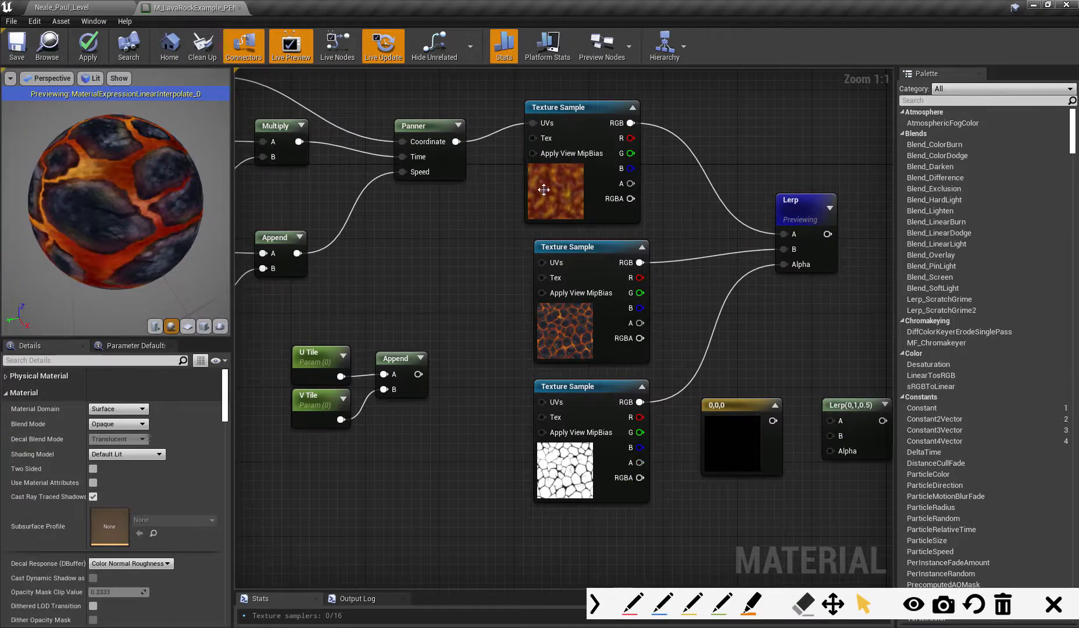
# Line up the lava Texture Sample with the two below it, and move the U Tile, V Tile and Append group farther from them
pyautogui.moveTo(594, 109); pyautogui.dragTo(604, 109)
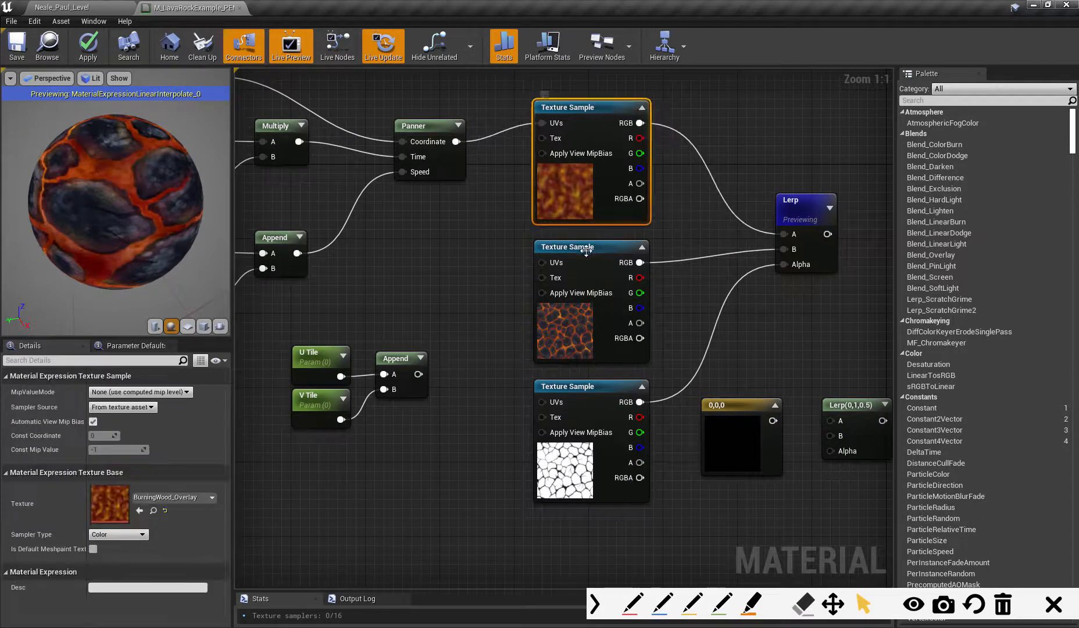
pyautogui.click(586, 249)
pyautogui.moveTo(498, 281); pyautogui.dragTo(549, 280, button='right')
pyautogui.moveTo(316, 327); pyautogui.dragTo(463, 425)
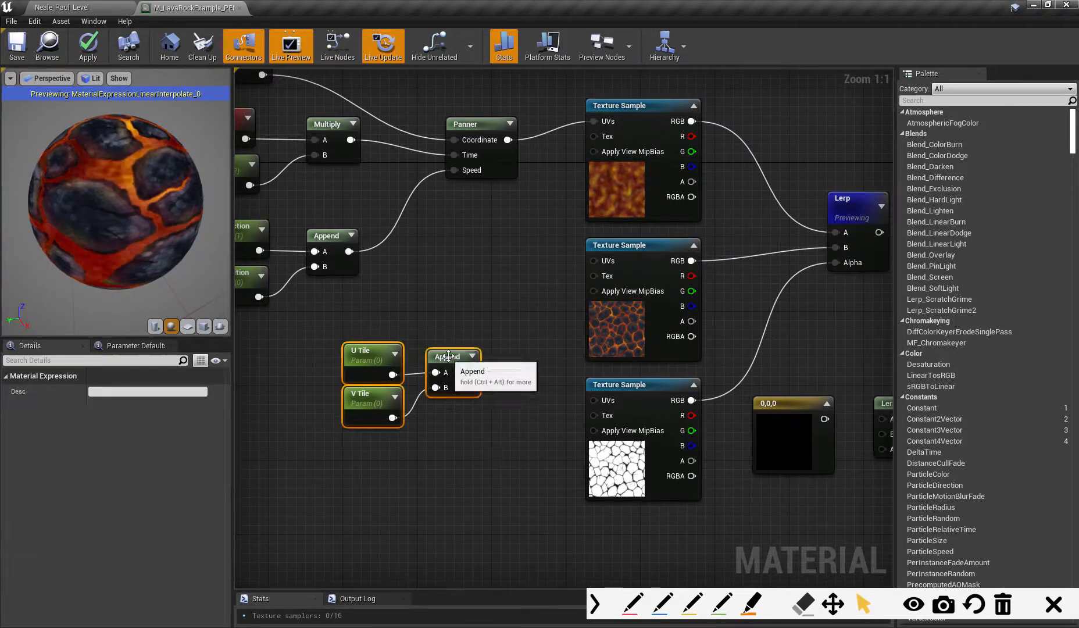
pyautogui.moveTo(445, 356); pyautogui.dragTo(370, 375)
pyautogui.moveTo(477, 370); pyautogui.dragTo(536, 375, button='right')
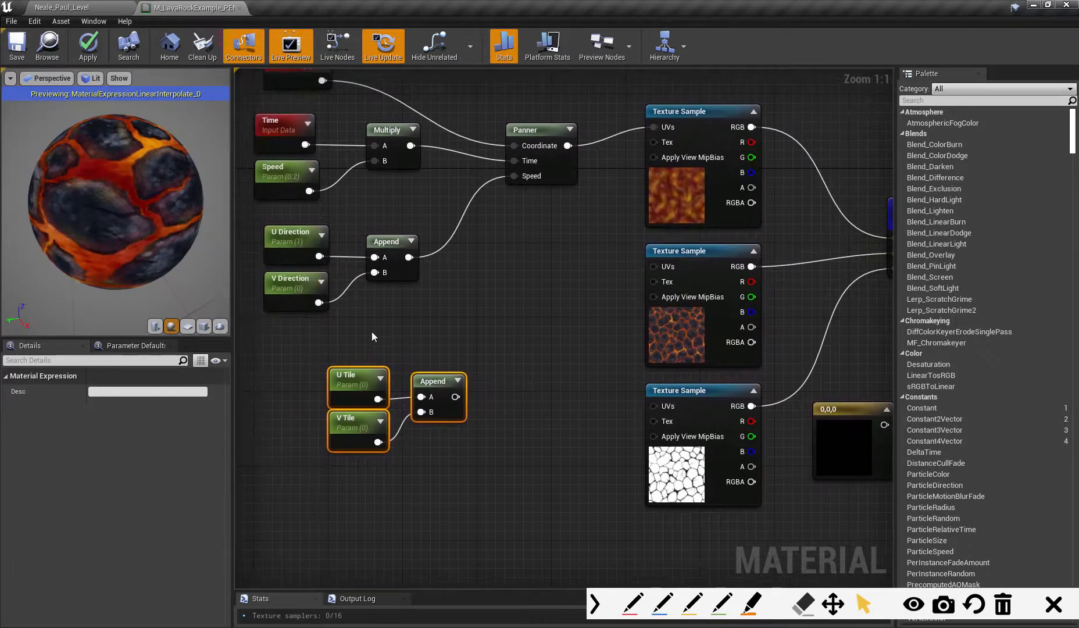
pyautogui.moveTo(437, 357); pyautogui.dragTo(449, 377, button='right')
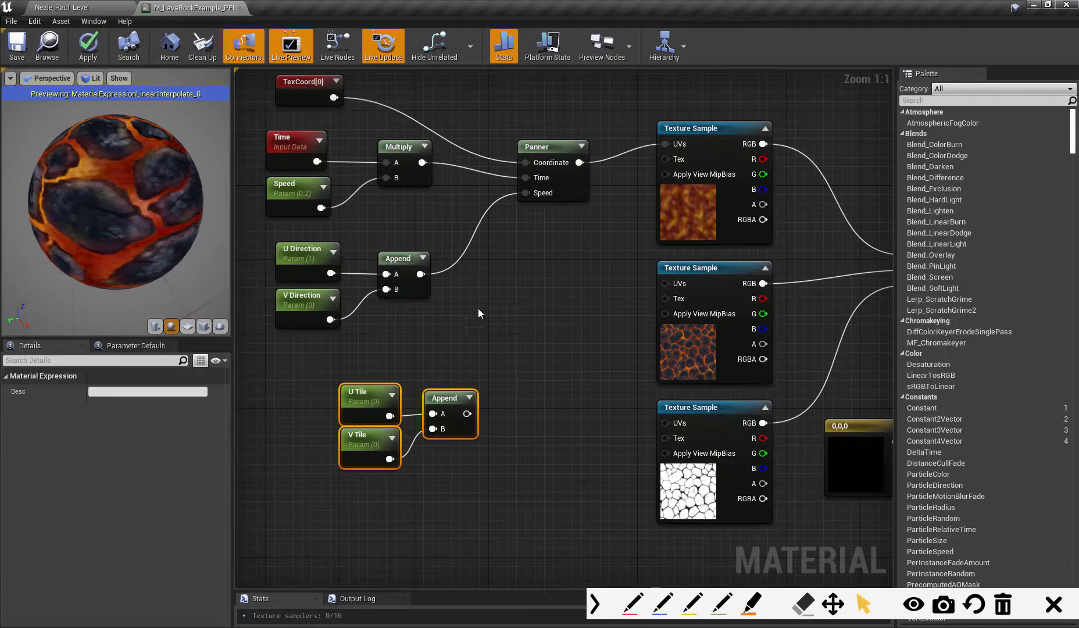
# Add a second TexCoord node above the tile parameters, align the U Tile, V Tile and Append group under it, and shift the original TexCoord slightly
pyautogui.click(484, 334)
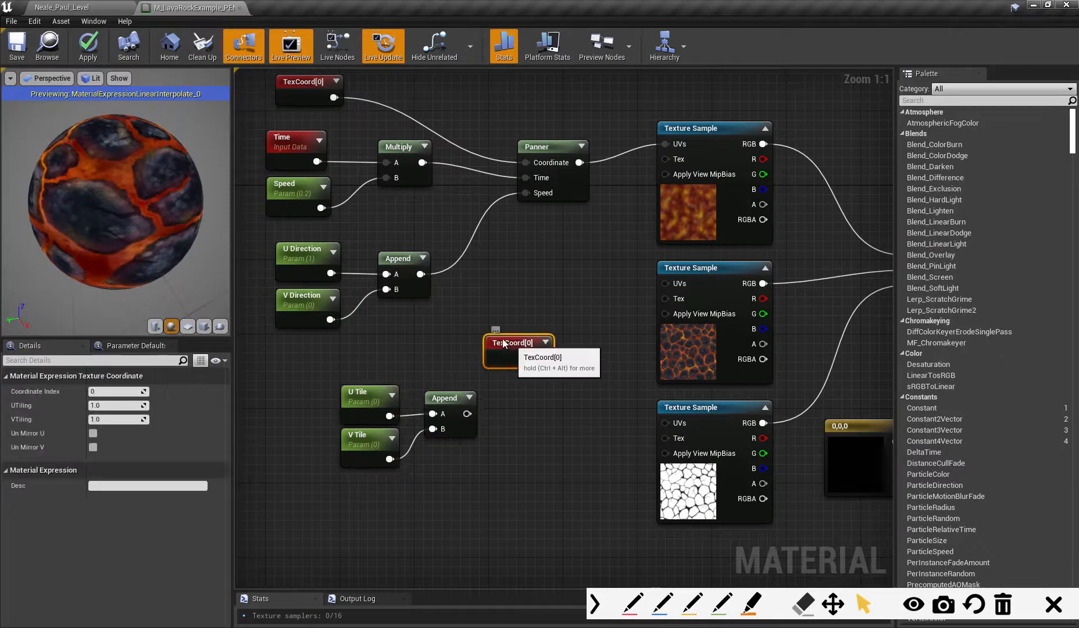
pyautogui.moveTo(509, 342); pyautogui.dragTo(374, 342)
pyautogui.moveTo(332, 381); pyautogui.dragTo(462, 460)
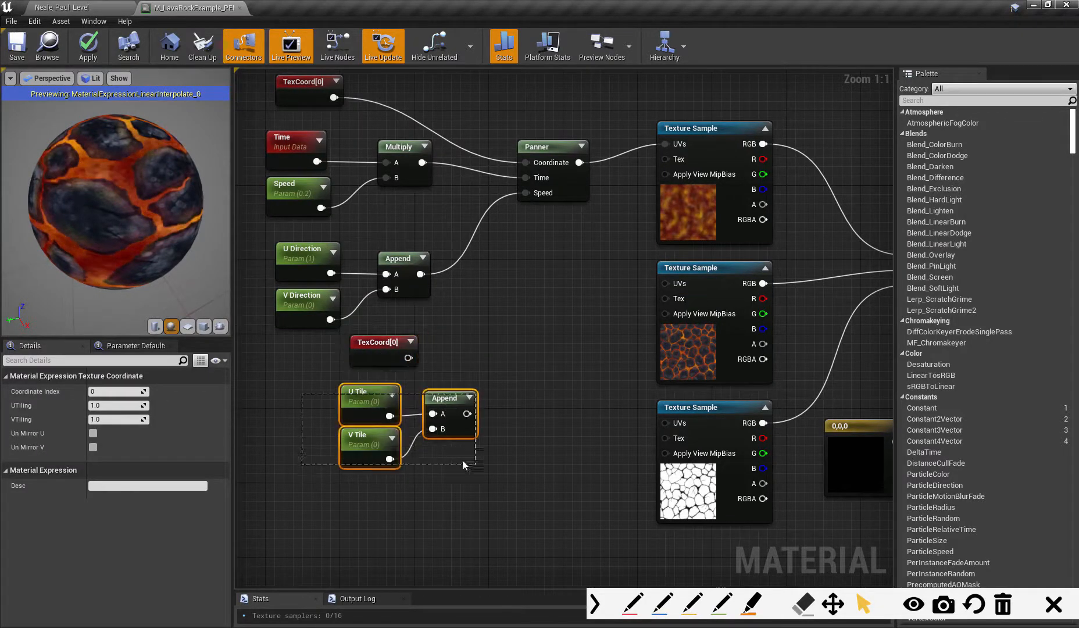
pyautogui.moveTo(455, 405); pyautogui.dragTo(474, 405)
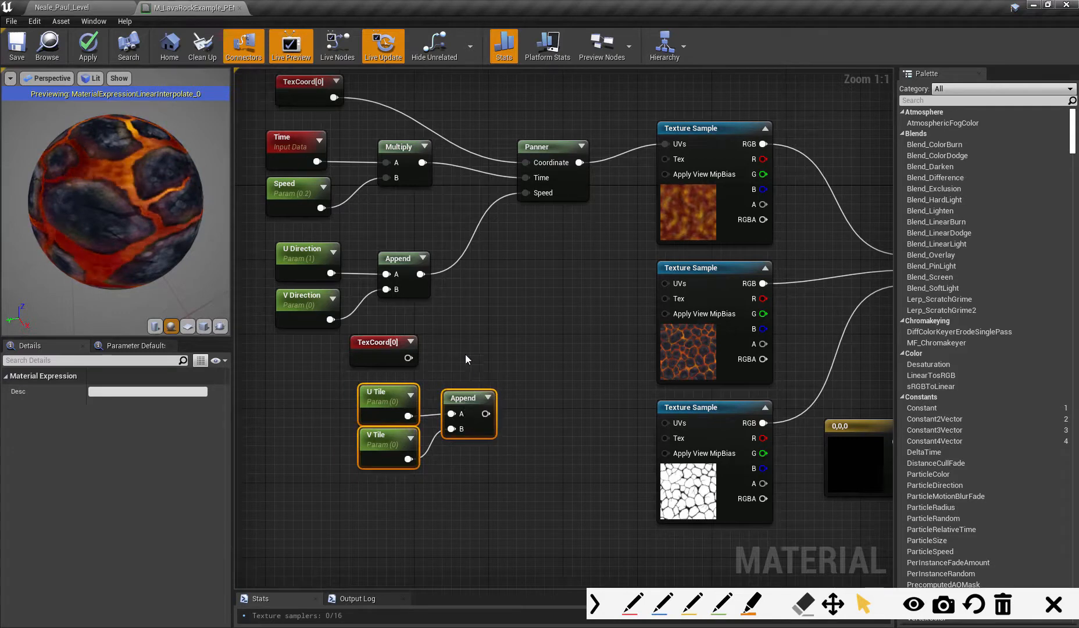
pyautogui.click(308, 82)
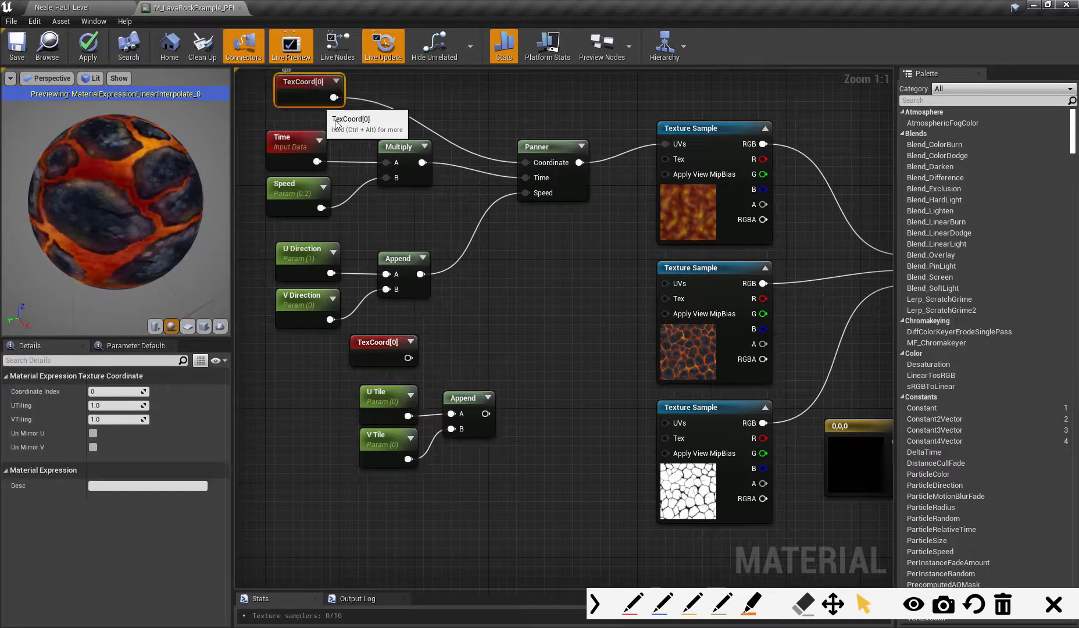
pyautogui.moveTo(314, 88); pyautogui.dragTo(296, 87)
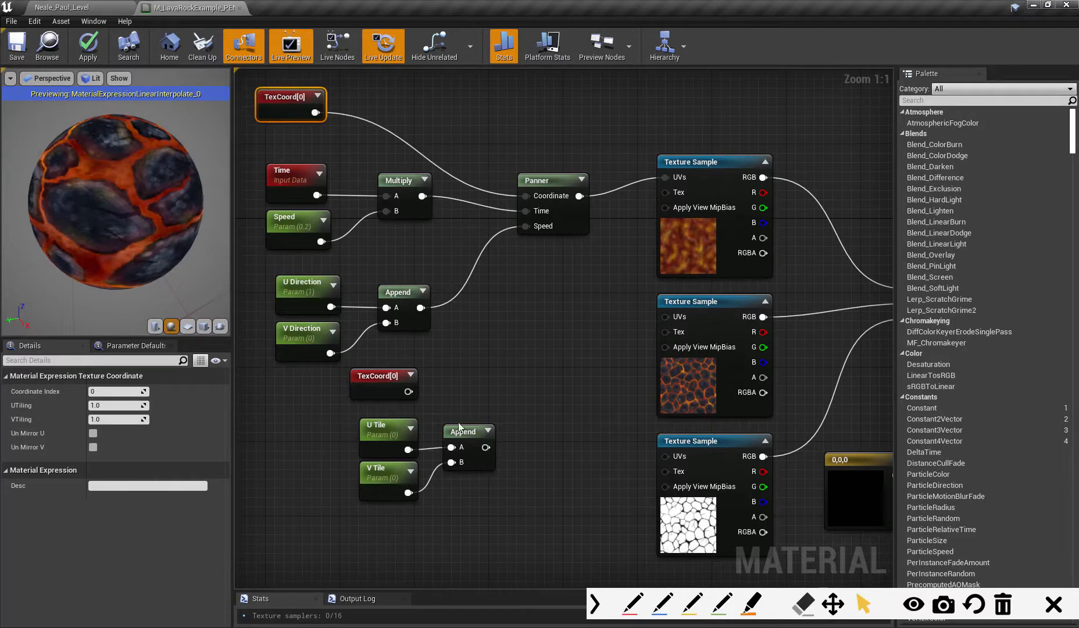
# Multiply the new TexCoord by the tile Append and feed the result into the rock Texture Sample's UVs
pyautogui.click(530, 399)
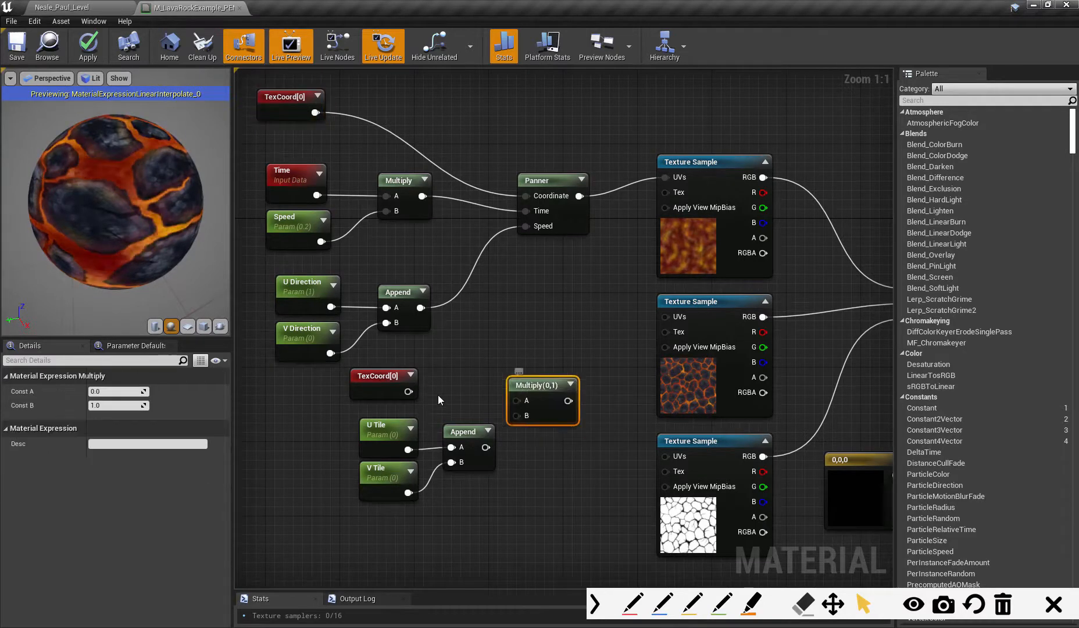
pyautogui.moveTo(409, 392); pyautogui.dragTo(517, 401)
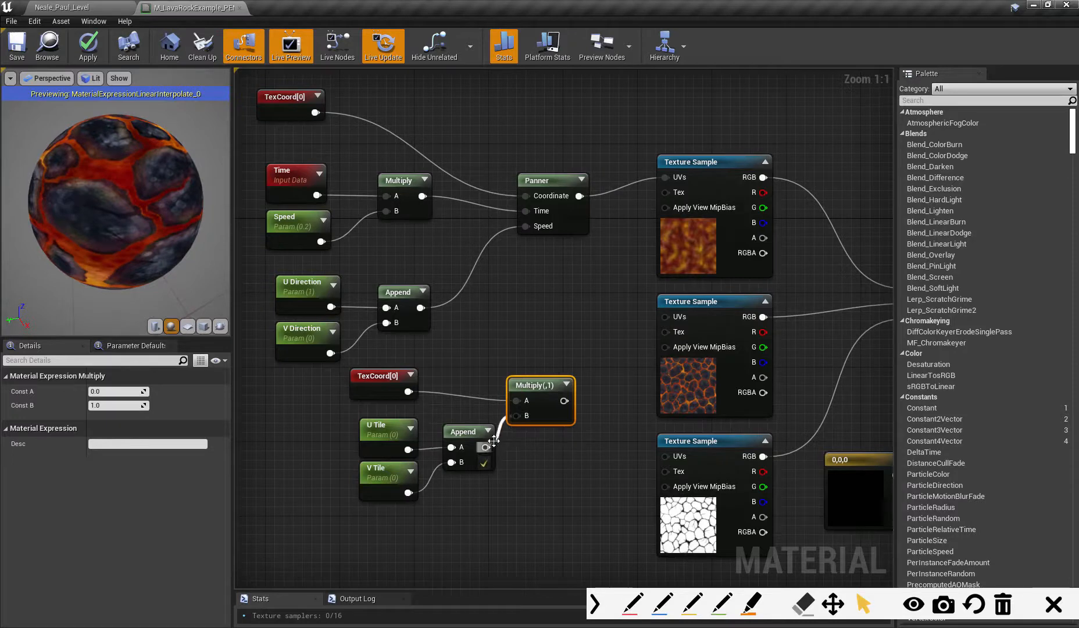
pyautogui.moveTo(494, 441); pyautogui.dragTo(494, 440)
pyautogui.moveTo(552, 400); pyautogui.dragTo(667, 316)
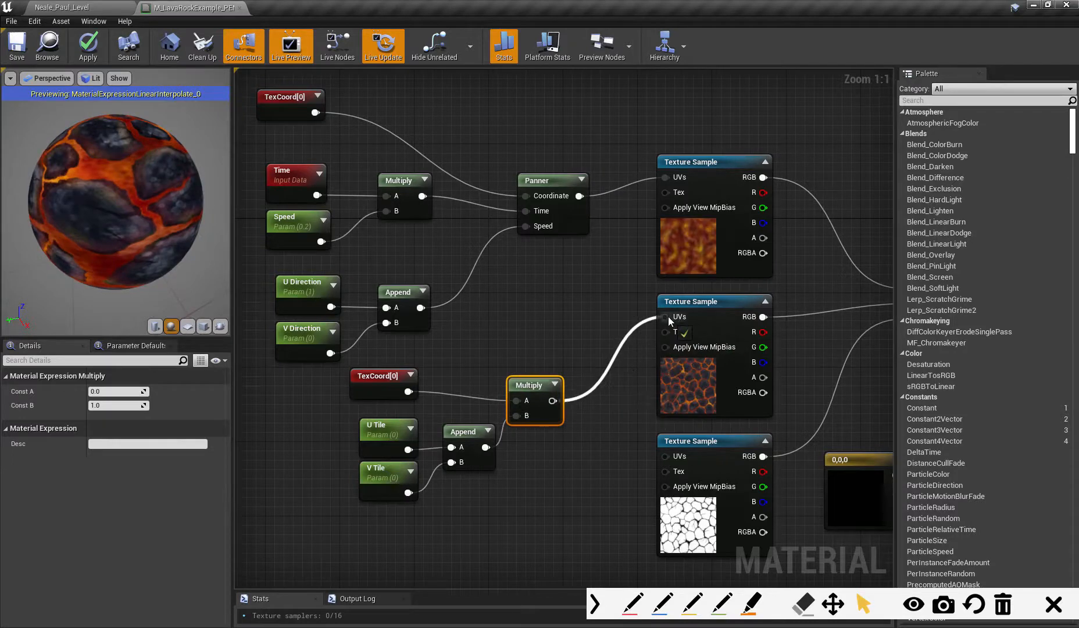
pyautogui.moveTo(650, 354); pyautogui.dragTo(592, 326, button='right')
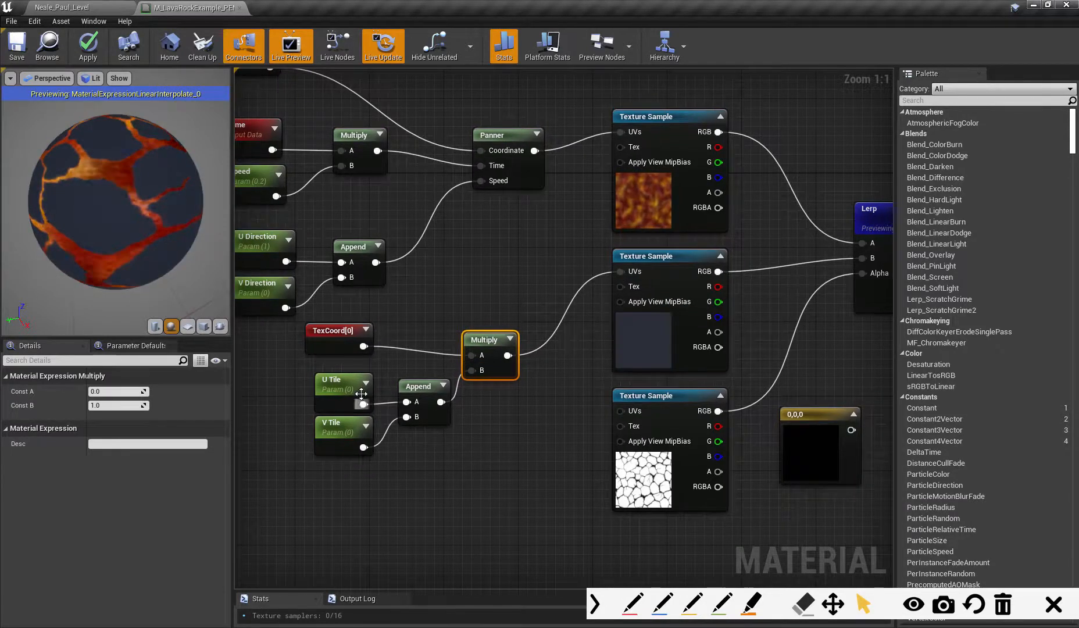
# Set the default values of the U Tile and V Tile parameters to 1
pyautogui.click(341, 384)
pyautogui.click(116, 430)
pyautogui.write('1')
pyautogui.press('Tab')
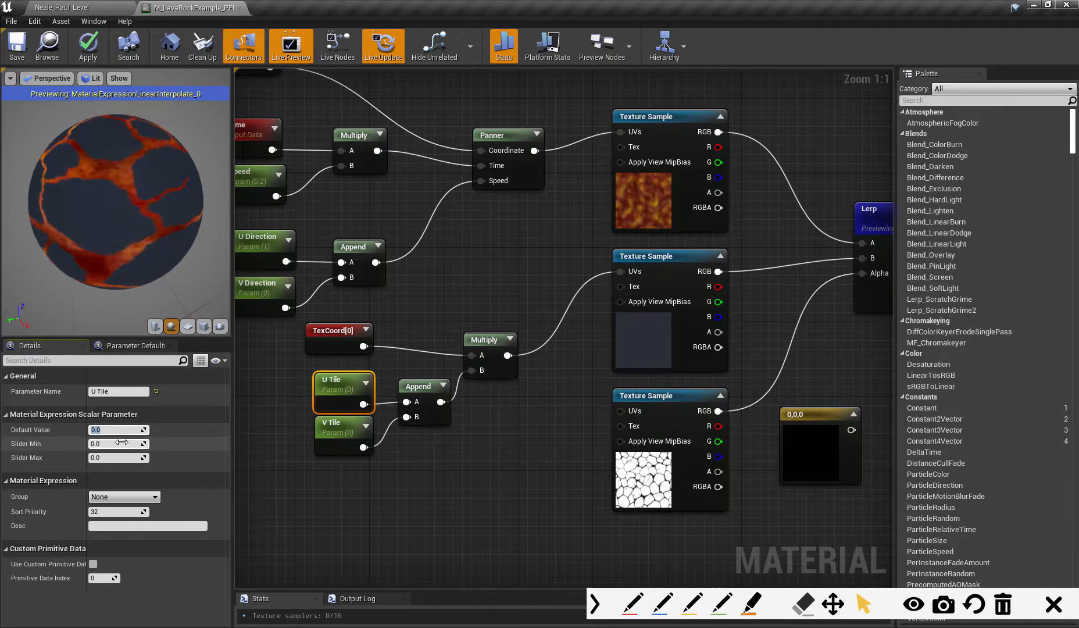
pyautogui.click(348, 427)
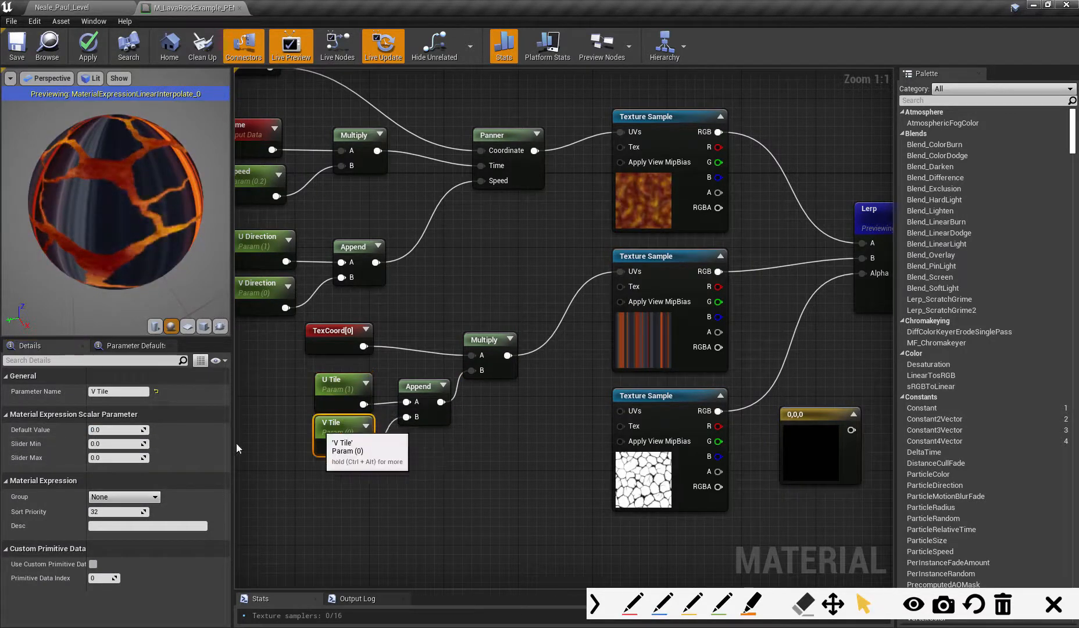
pyautogui.click(116, 430)
pyautogui.write('1')
pyautogui.press('Tab')
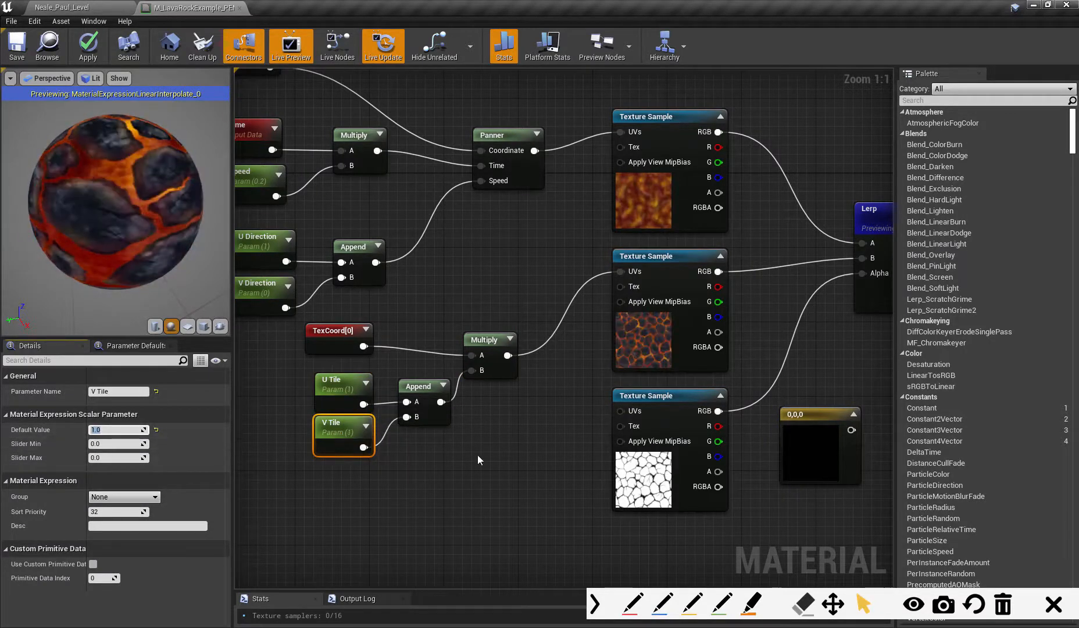
# Connect the tiling Multiply to the UVs of the black-and-white mask Texture Sample as well
pyautogui.moveTo(522, 440); pyautogui.dragTo(502, 408, button='right')
pyautogui.moveTo(489, 324); pyautogui.dragTo(606, 382)
pyautogui.moveTo(526, 431)
pyautogui.mouseDown(button='right')
pyautogui.moveTo(516, 433)
pyautogui.moveTo(540, 439)
pyautogui.mouseUp(button='right')
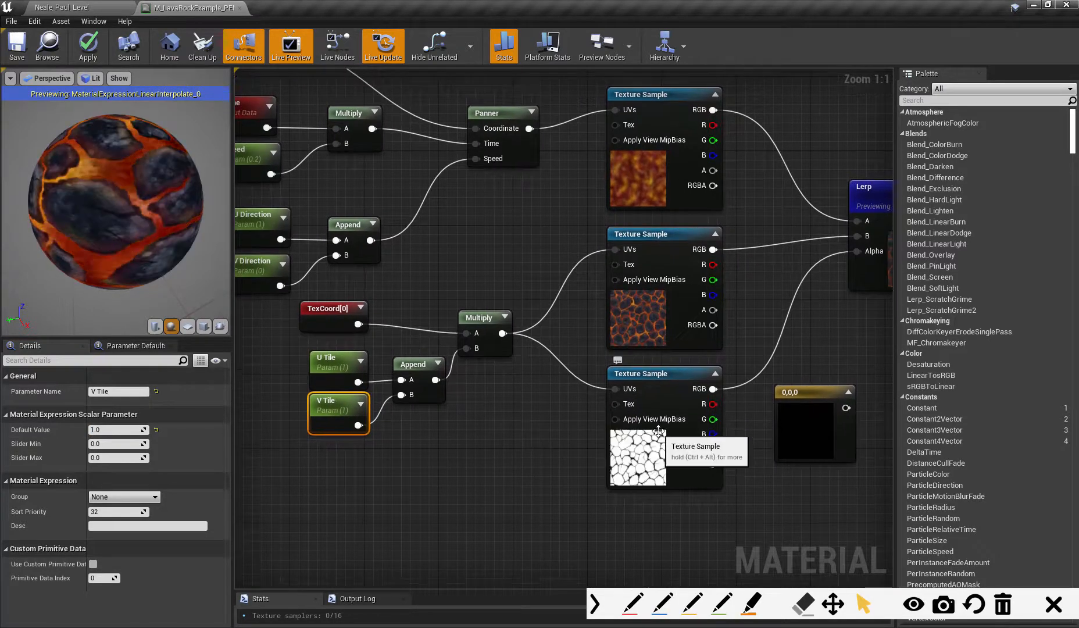
# Try a default value of 2 on both the U Tile and V Tile parameters
pyautogui.click(340, 371)
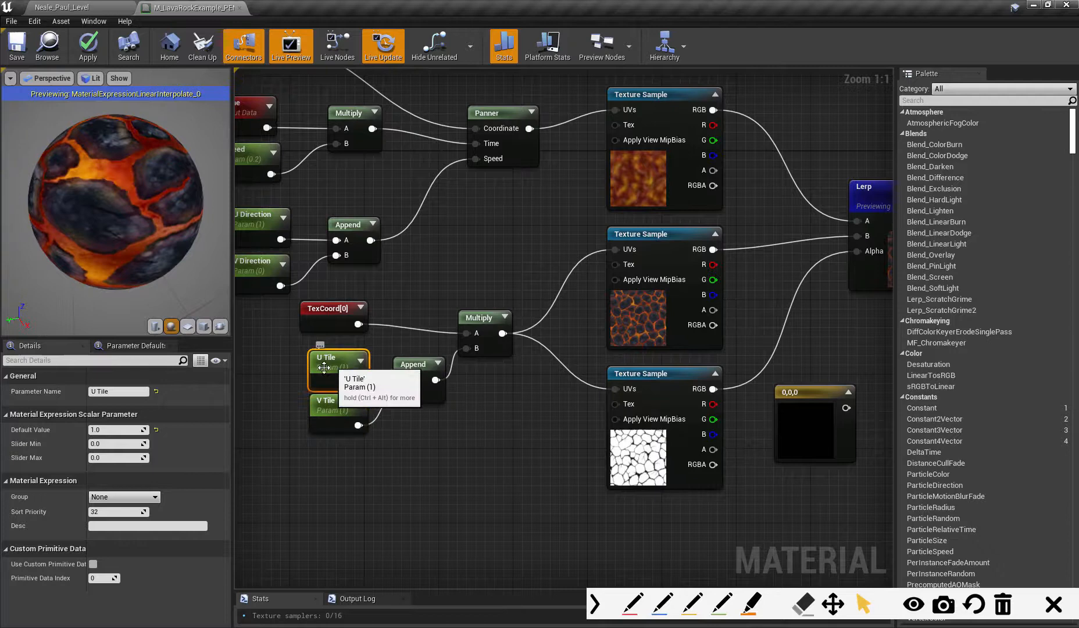
pyautogui.click(130, 429)
pyautogui.write('2')
pyautogui.press('Return')
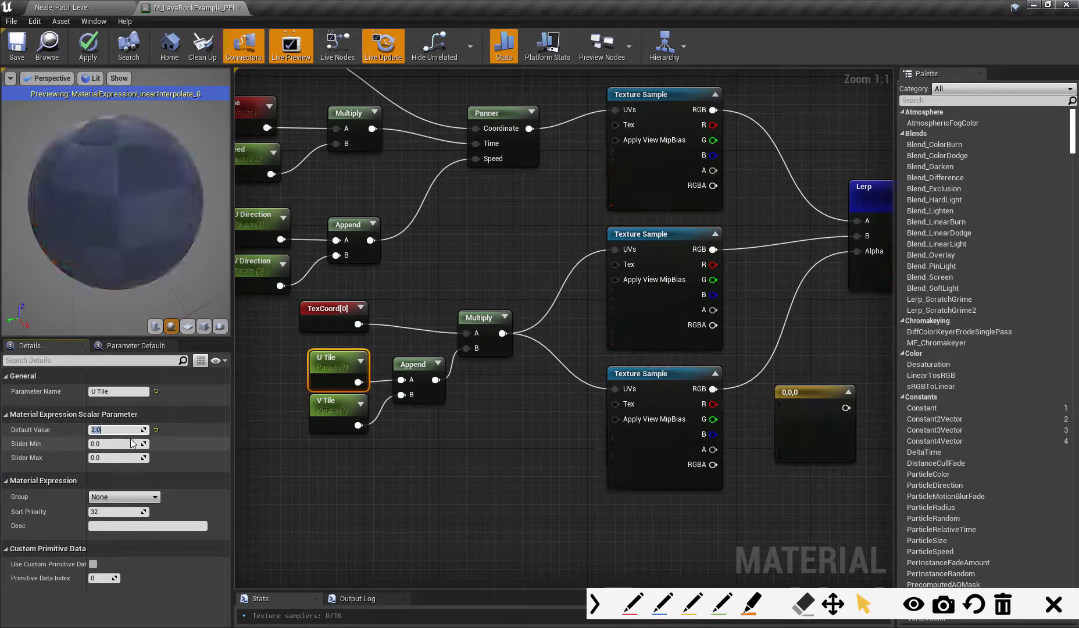
pyautogui.click(340, 414)
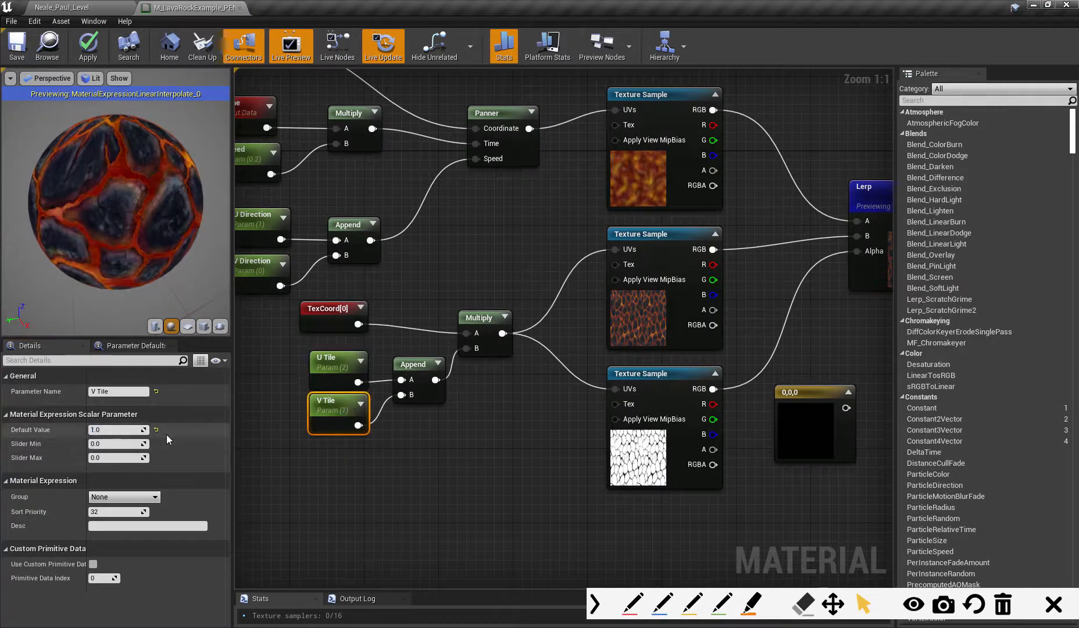
pyautogui.click(124, 430)
pyautogui.write('2')
pyautogui.press('Return')
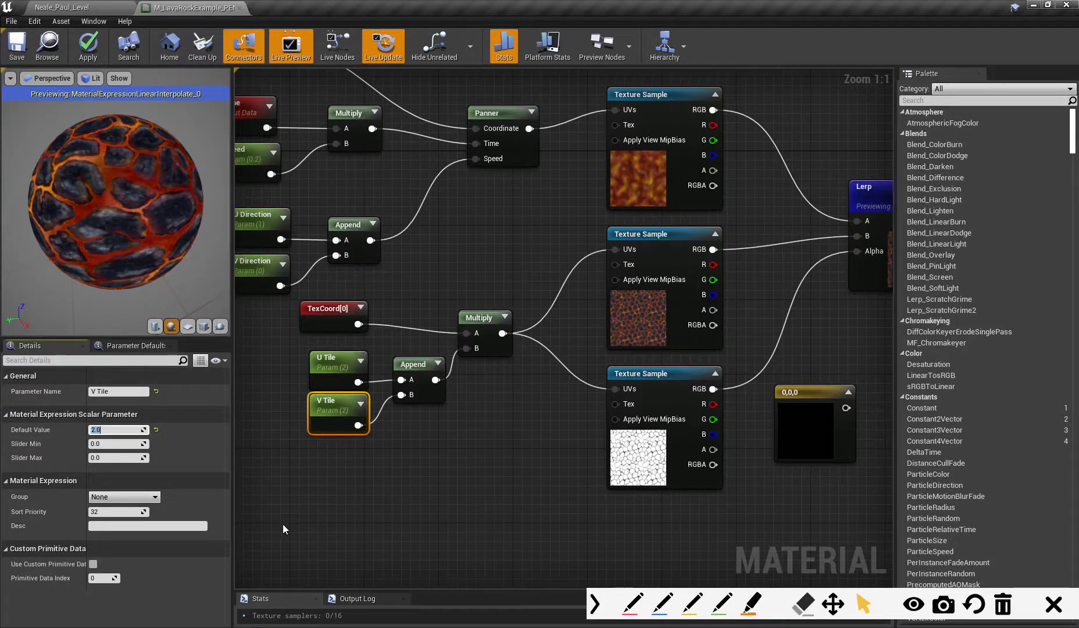
# Return the default values of V Tile and U Tile to 1
pyautogui.write('1')
pyautogui.press('Return')
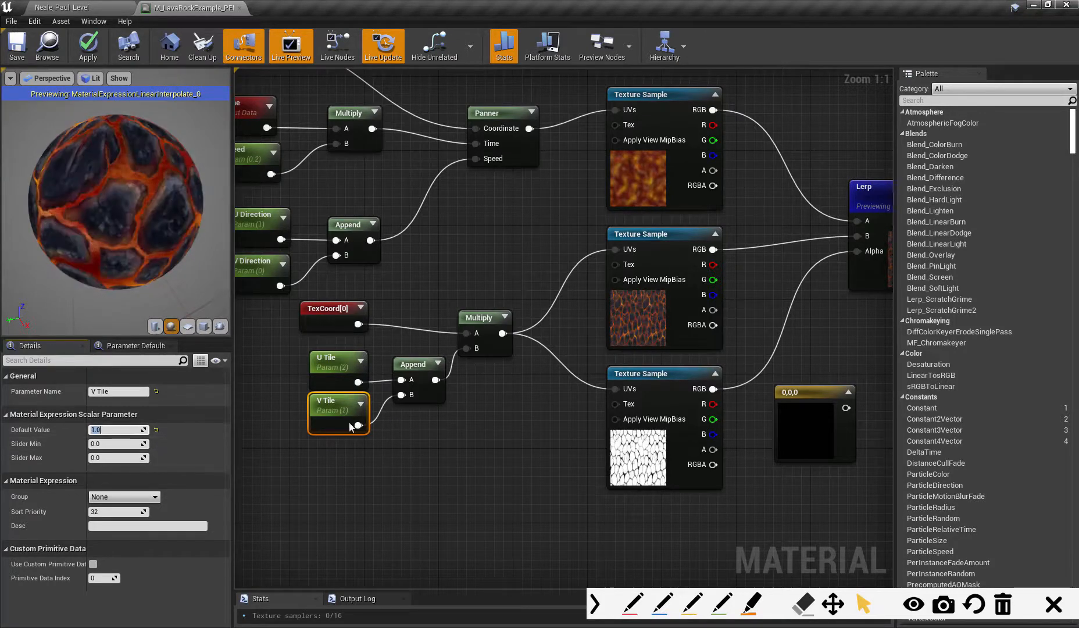
pyautogui.click(335, 363)
pyautogui.click(119, 430)
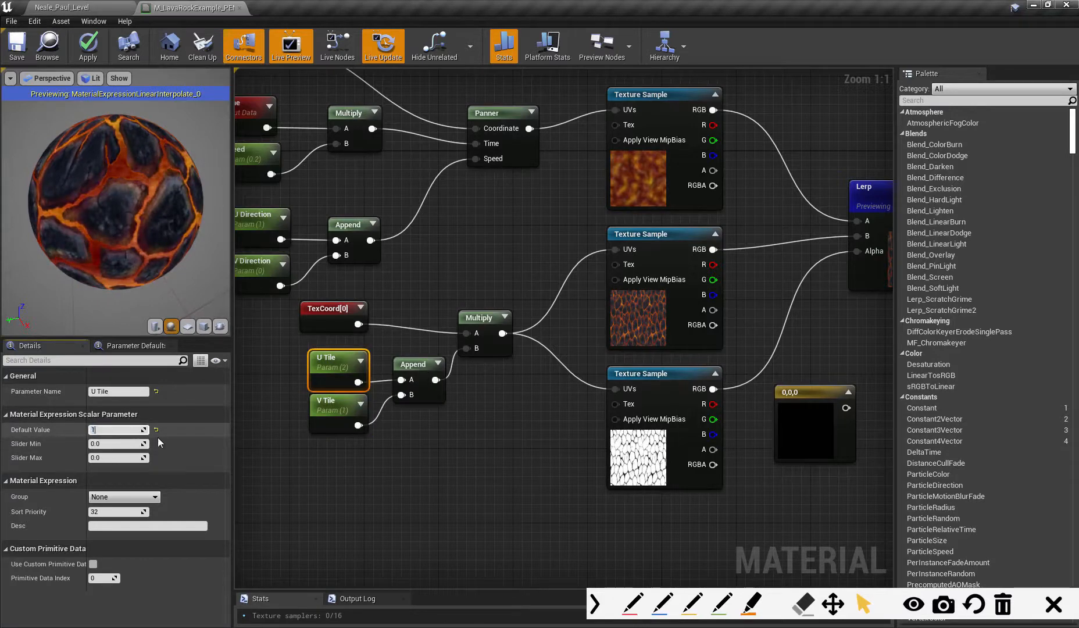
pyautogui.write('1')
pyautogui.press('Return')
# Move the whole tiling group, from TexCoord to Multiply, directly below the U Direction and V Direction nodes
pyautogui.moveTo(447, 429); pyautogui.dragTo(523, 477, button='right')
pyautogui.moveTo(335, 371); pyautogui.dragTo(547, 456)
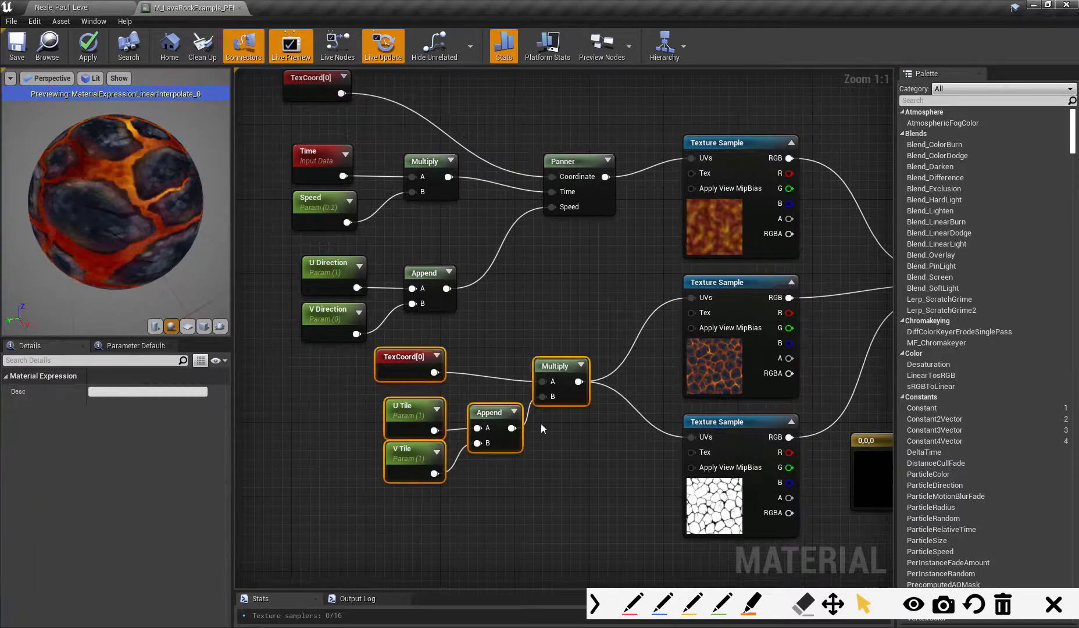
pyautogui.moveTo(532, 379); pyautogui.dragTo(429, 417)
pyautogui.moveTo(561, 366); pyautogui.dragTo(582, 344, button='right')
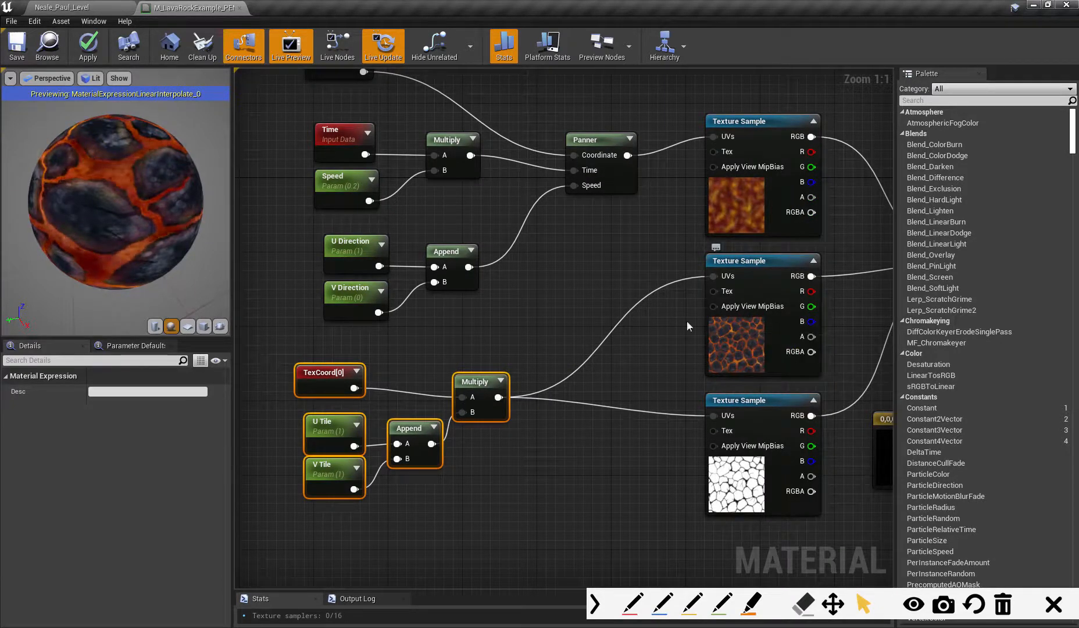
pyautogui.moveTo(520, 316); pyautogui.dragTo(512, 342, button='right')
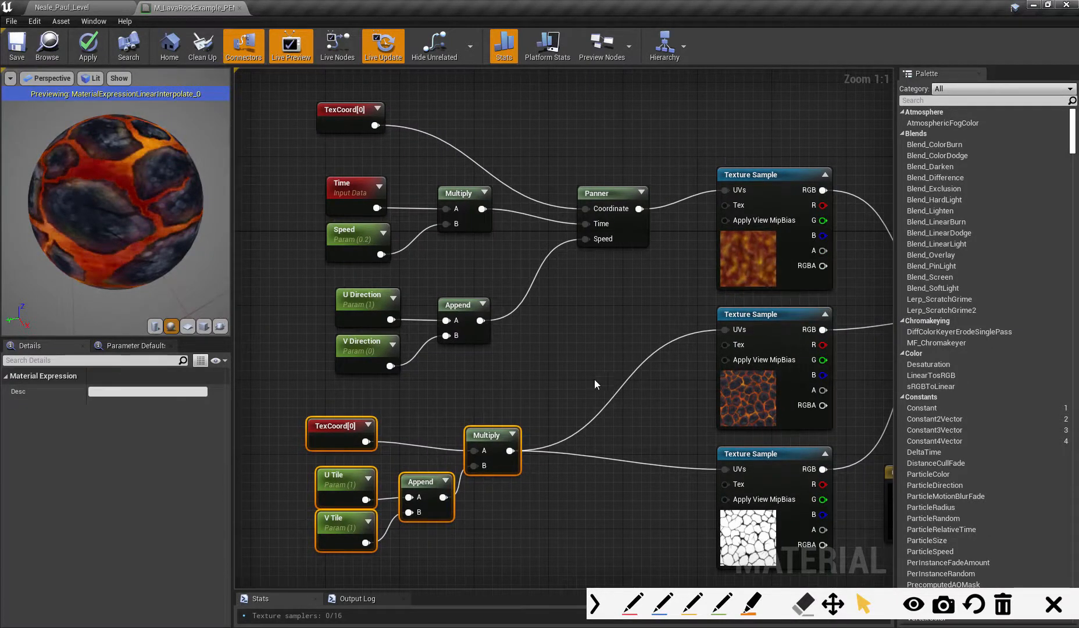
pyautogui.moveTo(490, 433)
pyautogui.mouseDown()
pyautogui.moveTo(499, 405)
pyautogui.moveTo(499, 414)
pyautogui.mouseUp()
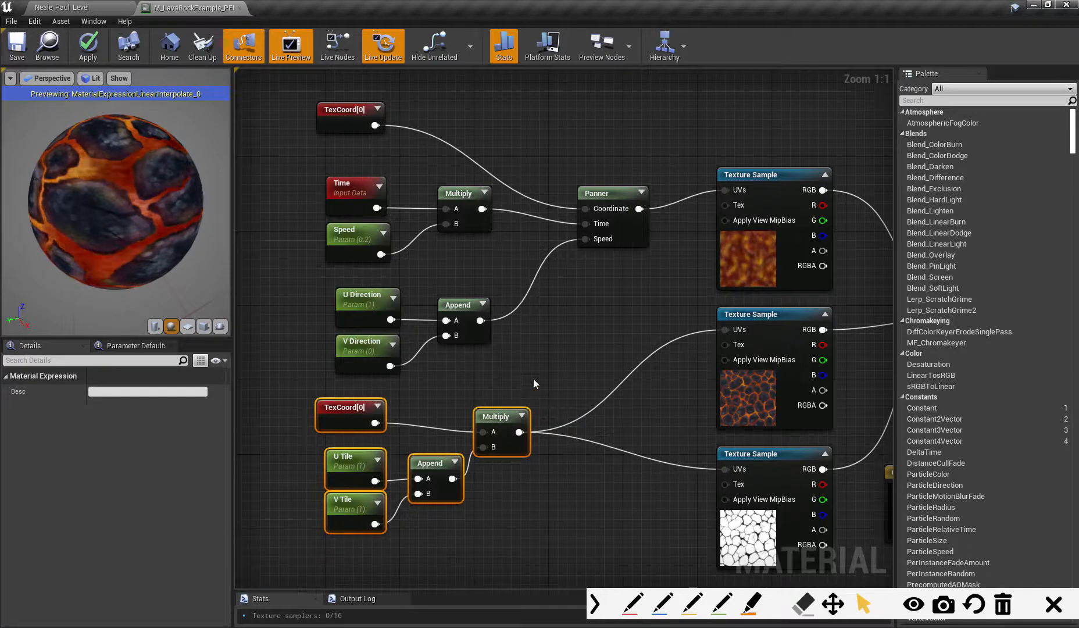
pyautogui.moveTo(540, 376); pyautogui.dragTo(550, 387, button='right')
# Try a separate Multiply node with the Panner's TexCoord connected to its A input, and delete that Multiply
pyautogui.moveTo(358, 127); pyautogui.dragTo(359, 90)
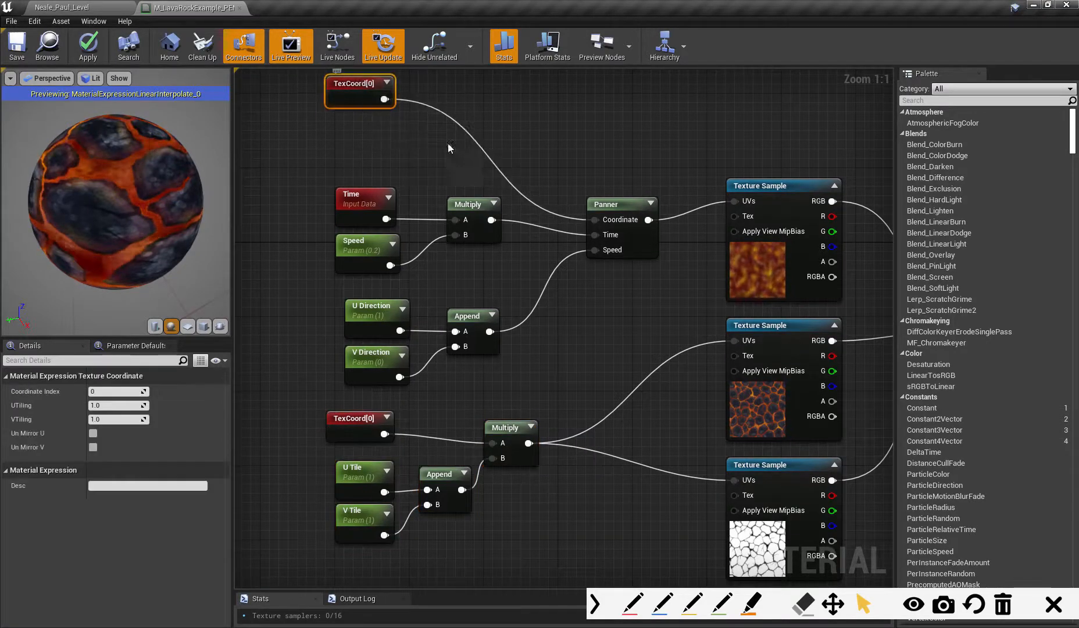
pyautogui.moveTo(484, 110); pyautogui.dragTo(498, 174, button='right')
pyautogui.press('m')
pyautogui.click(504, 172)
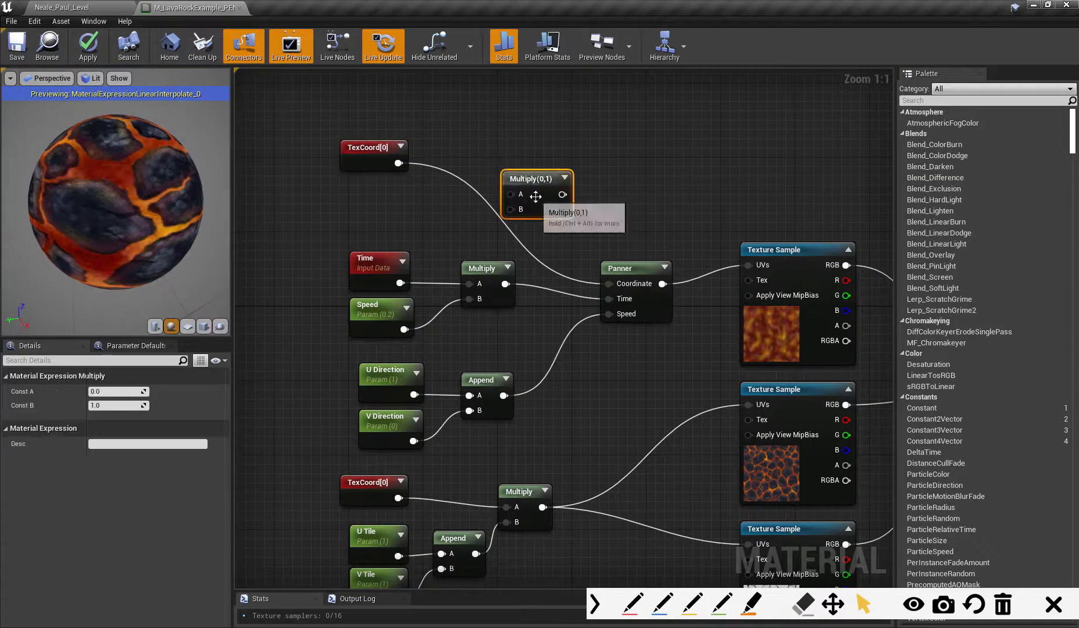
pyautogui.moveTo(522, 174); pyautogui.dragTo(509, 181)
pyautogui.moveTo(399, 164); pyautogui.dragTo(559, 214)
pyautogui.moveTo(601, 281); pyautogui.dragTo(597, 185)
pyautogui.click(603, 140)
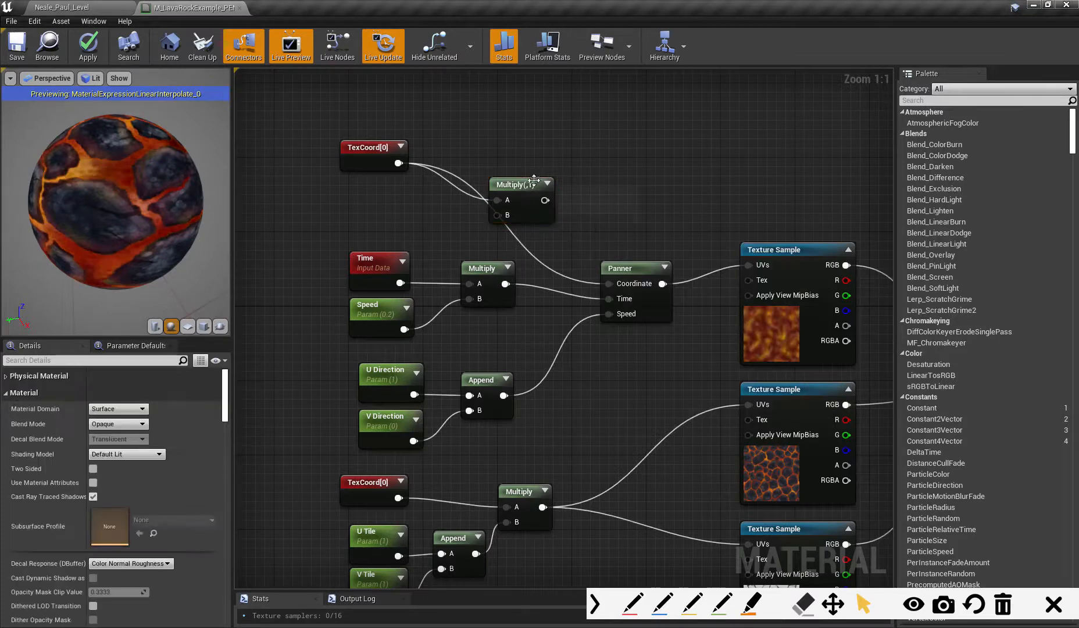
pyautogui.click(534, 184)
pyautogui.press('Delete')
# Connect the tiling Multiply to the Panner's Coordinate input and delete the unused upper TexCoord node
pyautogui.moveTo(542, 507); pyautogui.dragTo(610, 283)
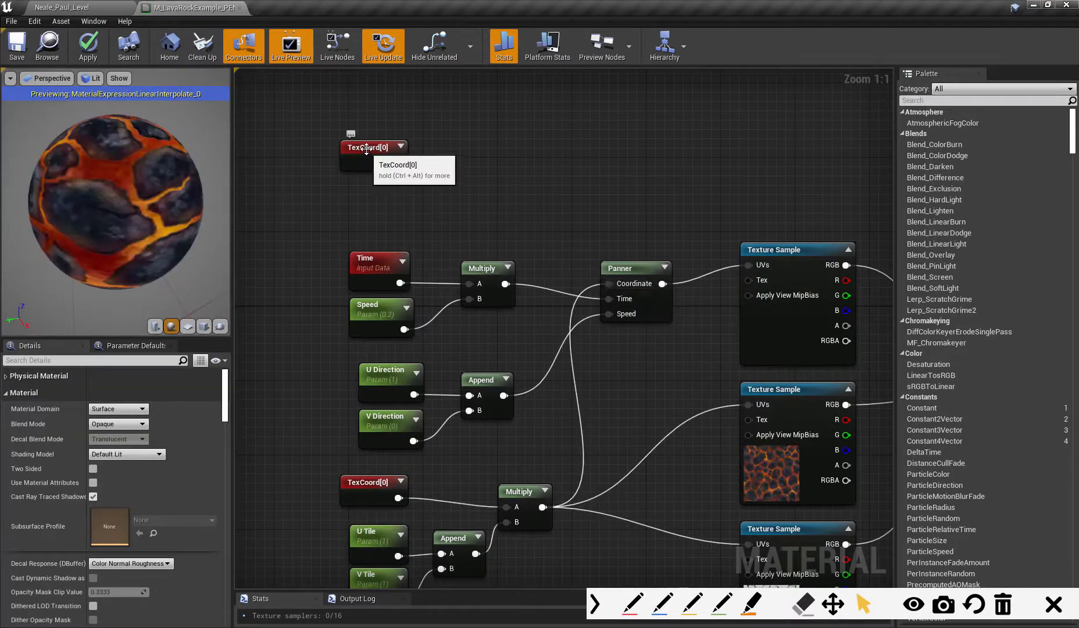
pyautogui.moveTo(366, 149); pyautogui.dragTo(385, 139)
pyautogui.press('Delete')
# Move the TexCoord, U Tile, V Tile, Append and Multiply group ahead of the Time and direction nodes, leaving a gap between them
pyautogui.moveTo(551, 333); pyautogui.dragTo(580, 214, button='right')
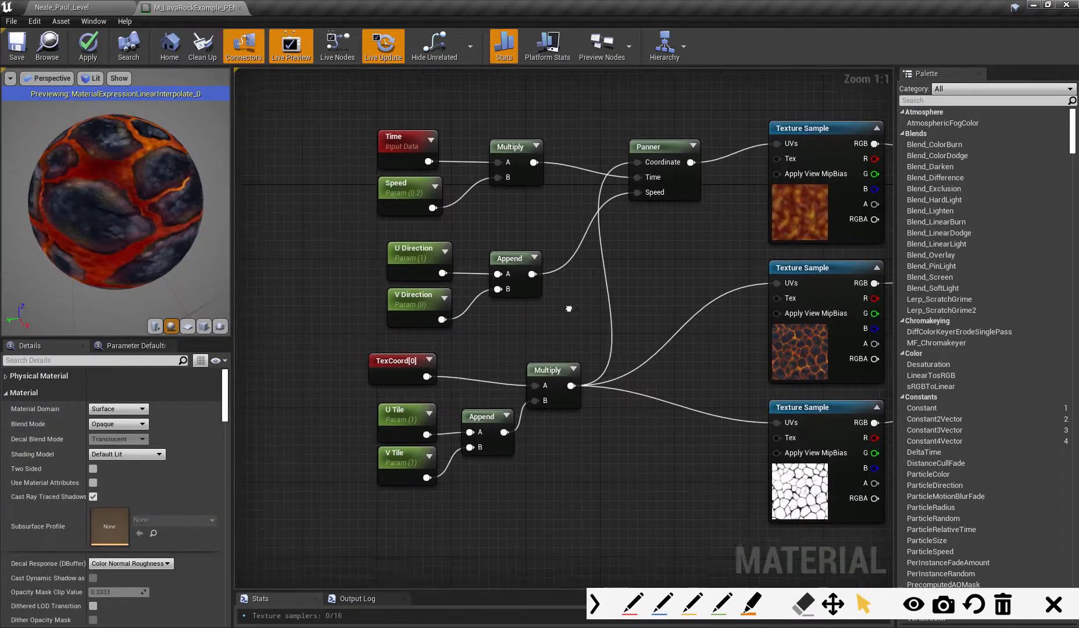
pyautogui.moveTo(312, 359); pyautogui.dragTo(508, 460)
pyautogui.keyDown('ctrl'); pyautogui.click(549, 374); pyautogui.keyUp('ctrl')
pyautogui.moveTo(550, 374); pyautogui.dragTo(317, 215)
pyautogui.moveTo(420, 341); pyautogui.dragTo(655, 387, button='right')
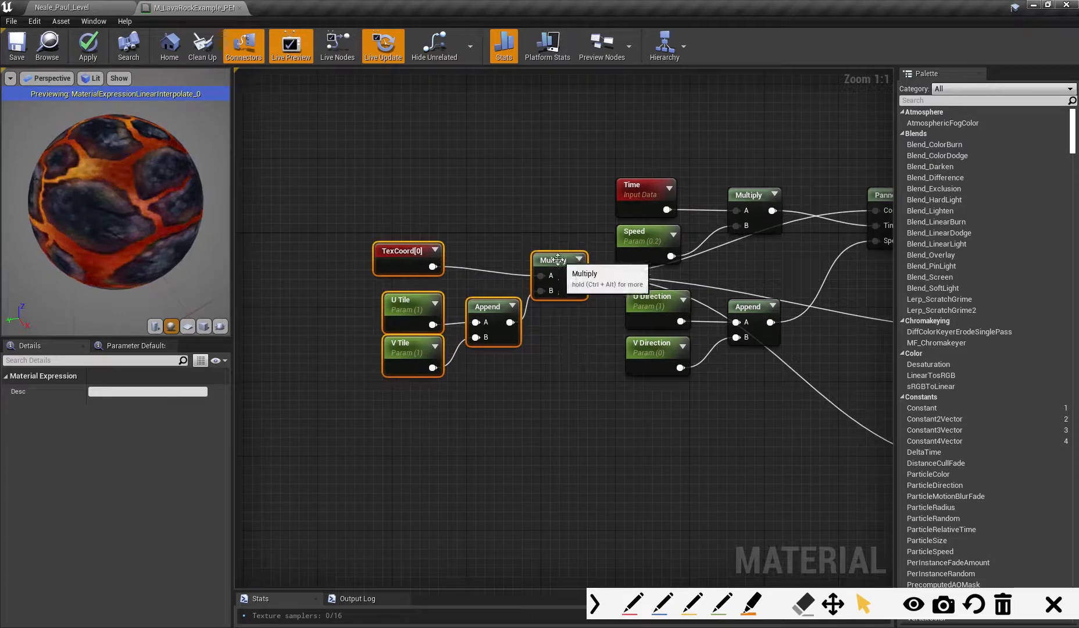
pyautogui.moveTo(557, 255); pyautogui.dragTo(454, 246)
# Add a reroute point on the wire from the tiling Multiply to the Panner's Coordinate and place it above the Time node
pyautogui.moveTo(510, 333); pyautogui.dragTo(401, 357, button='right')
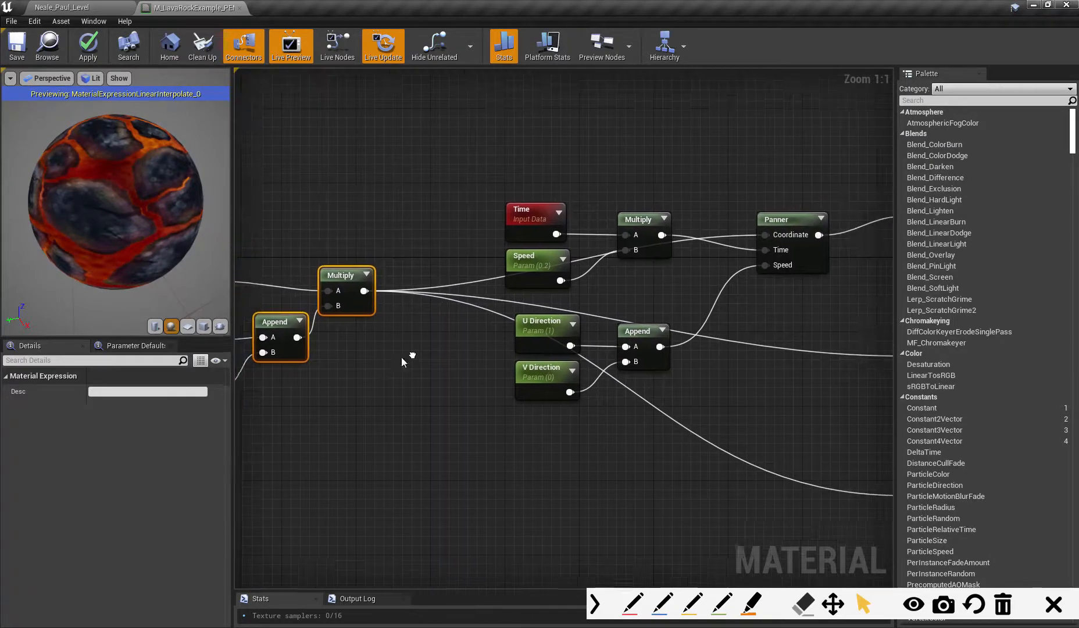
pyautogui.doubleClick(471, 281)
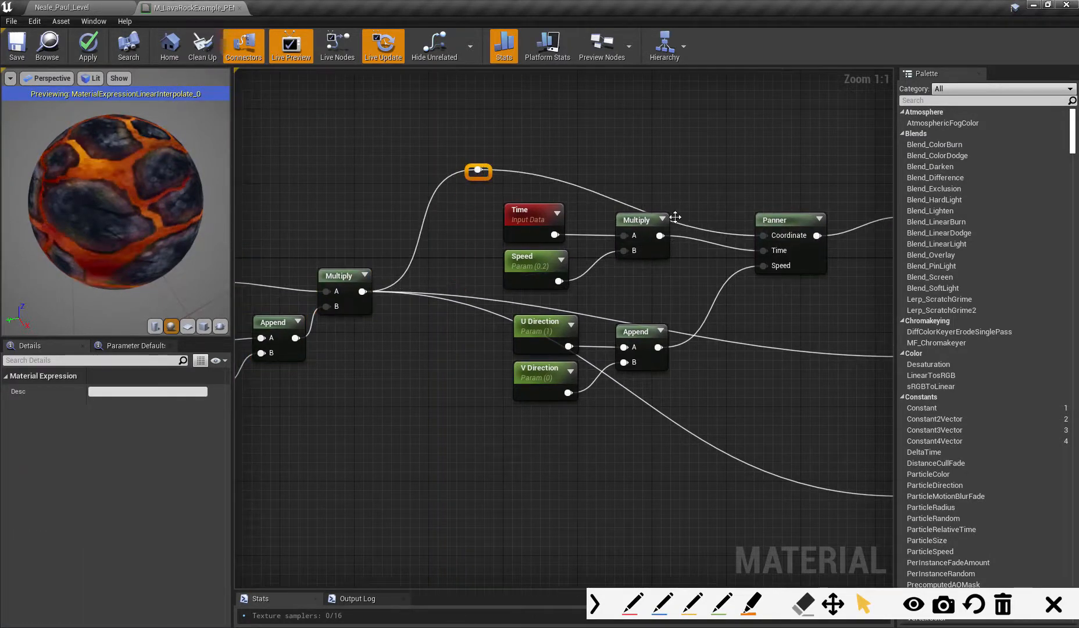
# Add a second reroute point above the Panner on its Coordinate wire, and one on the mask texture's UV wire placed below the V Direction node
pyautogui.doubleClick(707, 229)
pyautogui.moveTo(710, 185); pyautogui.dragTo(664, 95, button='right')
pyautogui.doubleClick(590, 304)
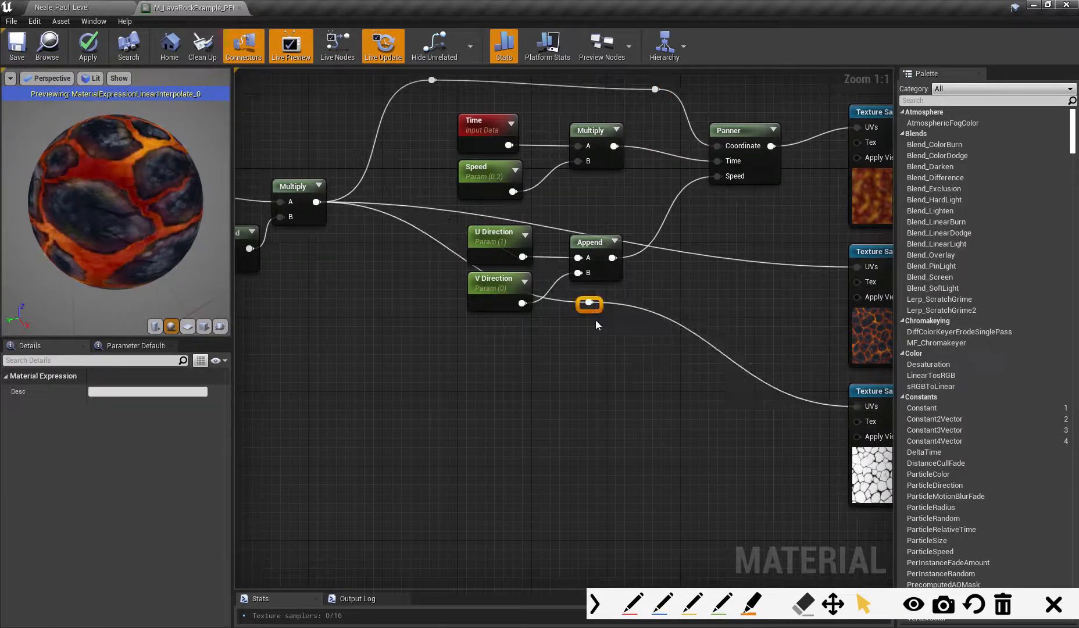
pyautogui.moveTo(597, 310); pyautogui.dragTo(425, 410)
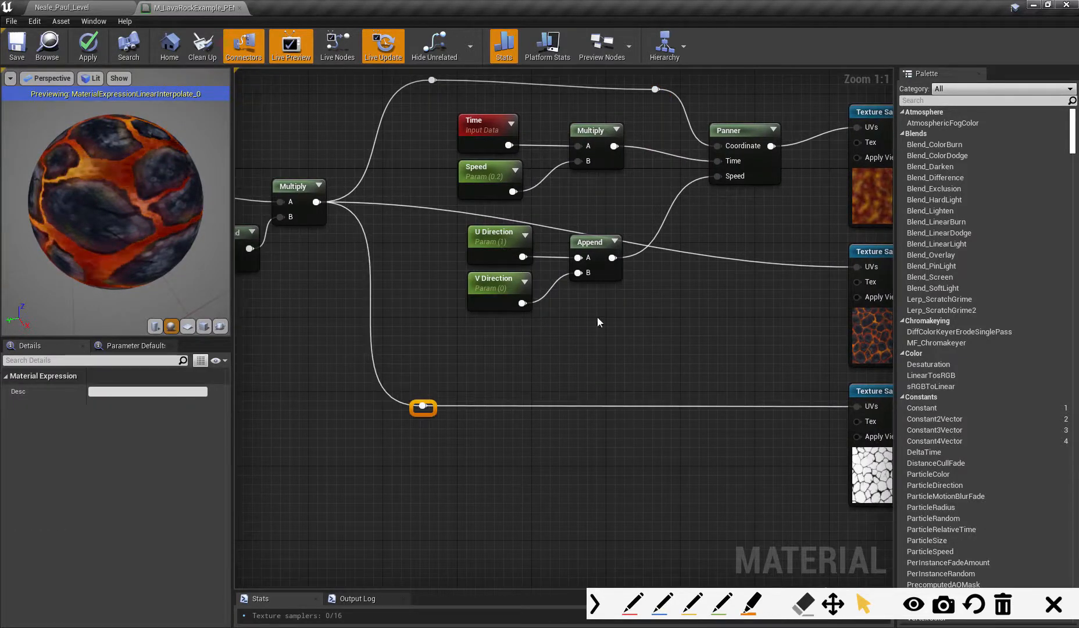
# Add two reroute points to the wire feeding the middle Texture Sample's UVs and route it level beneath the direction nodes
pyautogui.doubleClick(664, 248)
pyautogui.moveTo(672, 251); pyautogui.dragTo(491, 360)
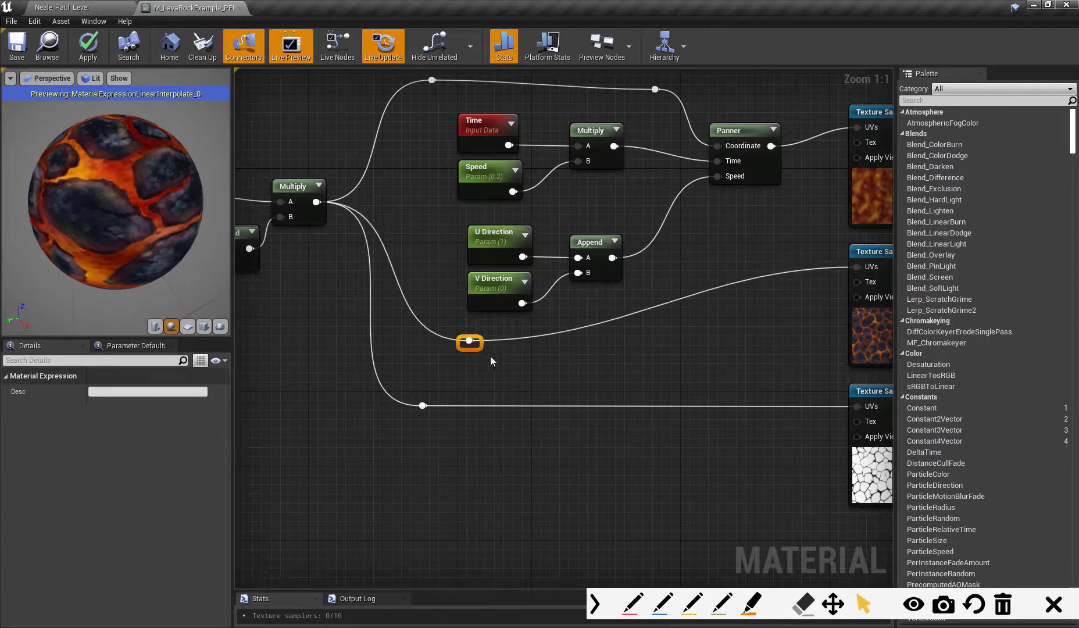
pyautogui.doubleClick(712, 285)
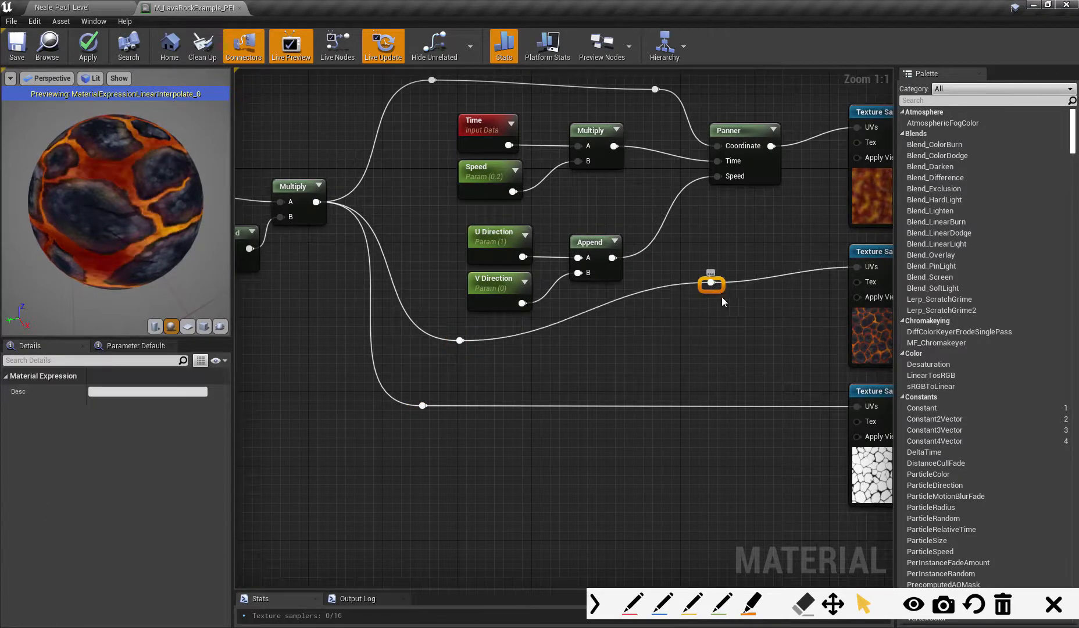
pyautogui.moveTo(764, 332); pyautogui.dragTo(774, 349)
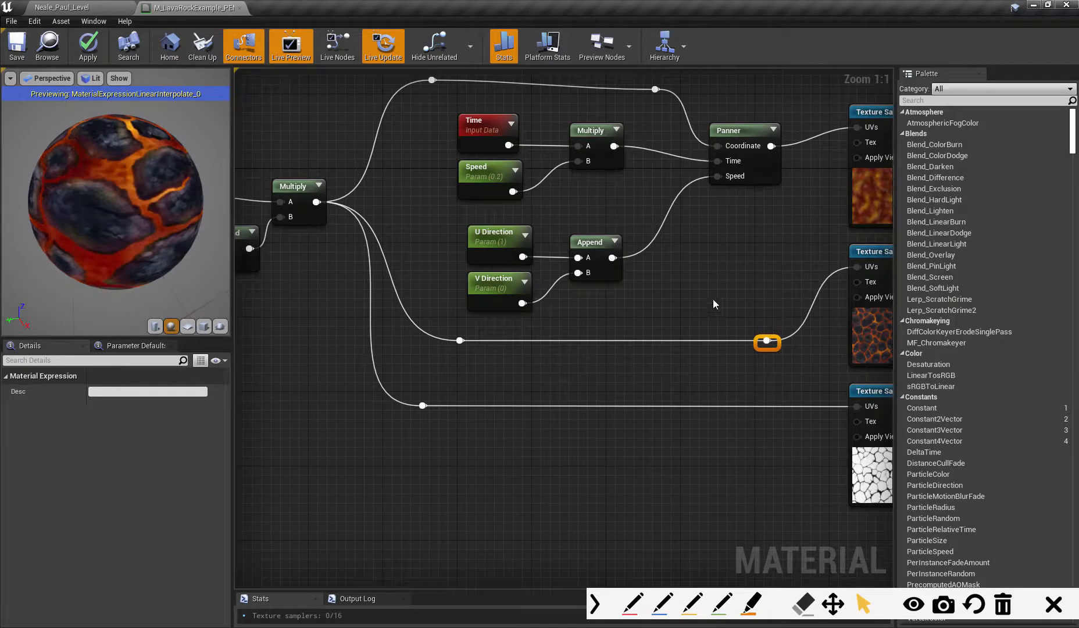
# Level the second reroute point on the Panner's Coordinate wire with the first one
pyautogui.moveTo(680, 239); pyautogui.dragTo(622, 300, button='right')
pyautogui.moveTo(597, 160); pyautogui.dragTo(752, 87)
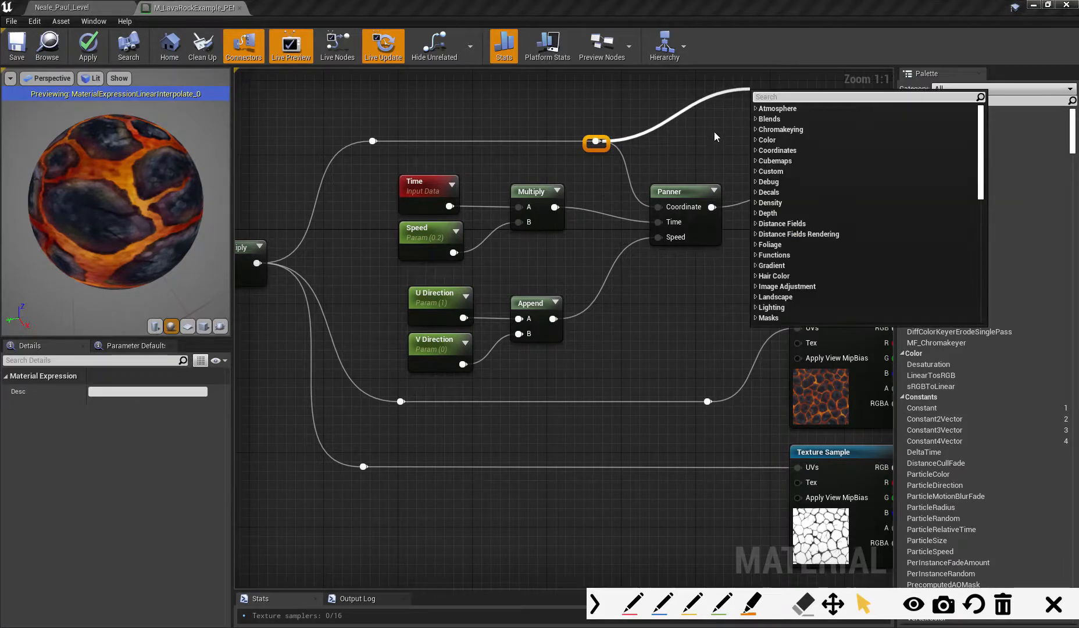
pyautogui.click(715, 133)
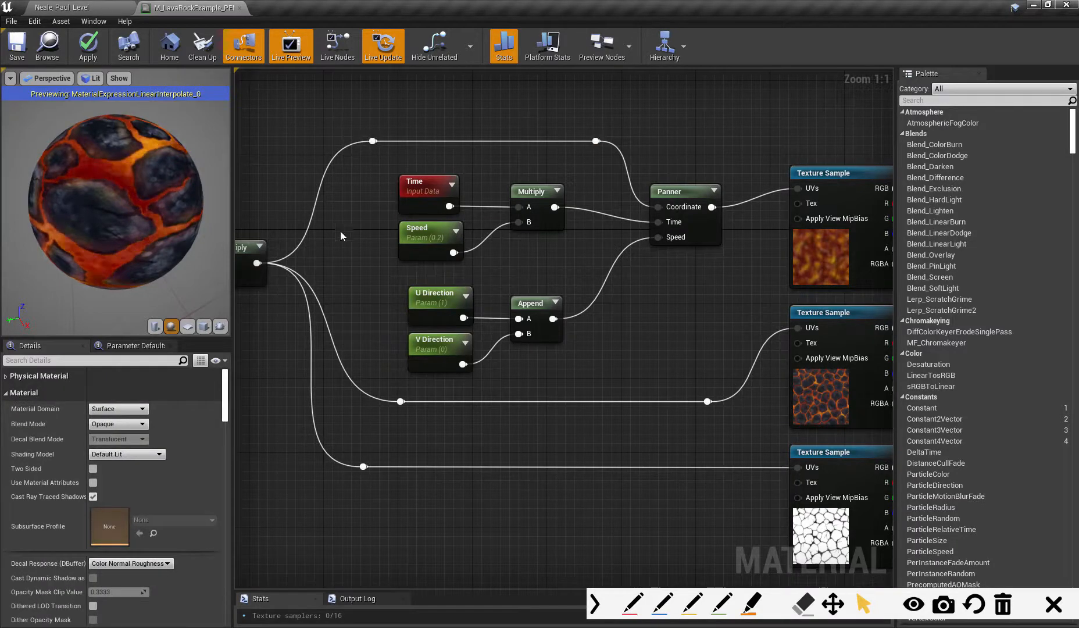
# Rebuild the middle texture's wire by deleting its first reroute, reconnecting the tiling Multiply to the remaining one and inserting a reroute below V Direction
pyautogui.moveTo(595, 385); pyautogui.dragTo(556, 388, button='right')
pyautogui.keyDown('ctrl'); pyautogui.scroll(2, 569, 359); pyautogui.keyUp('ctrl')
pyautogui.scroll(-3, 568, 372)
pyautogui.click(610, 366)
pyautogui.press('Delete')
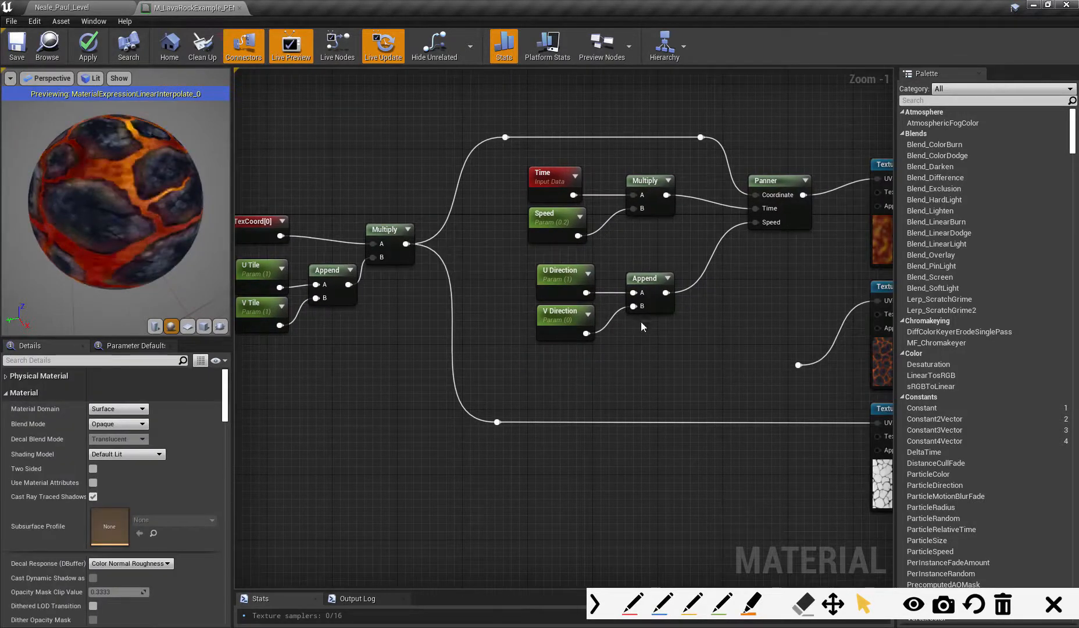
pyautogui.moveTo(406, 244); pyautogui.dragTo(798, 365)
pyautogui.doubleClick(699, 349)
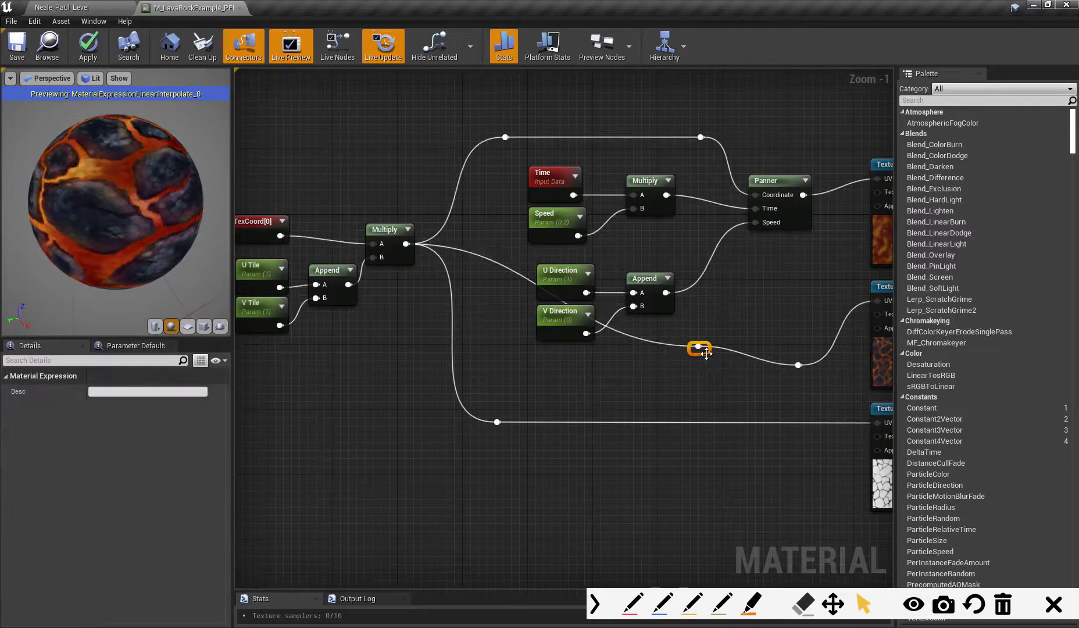
pyautogui.moveTo(526, 381); pyautogui.dragTo(523, 373)
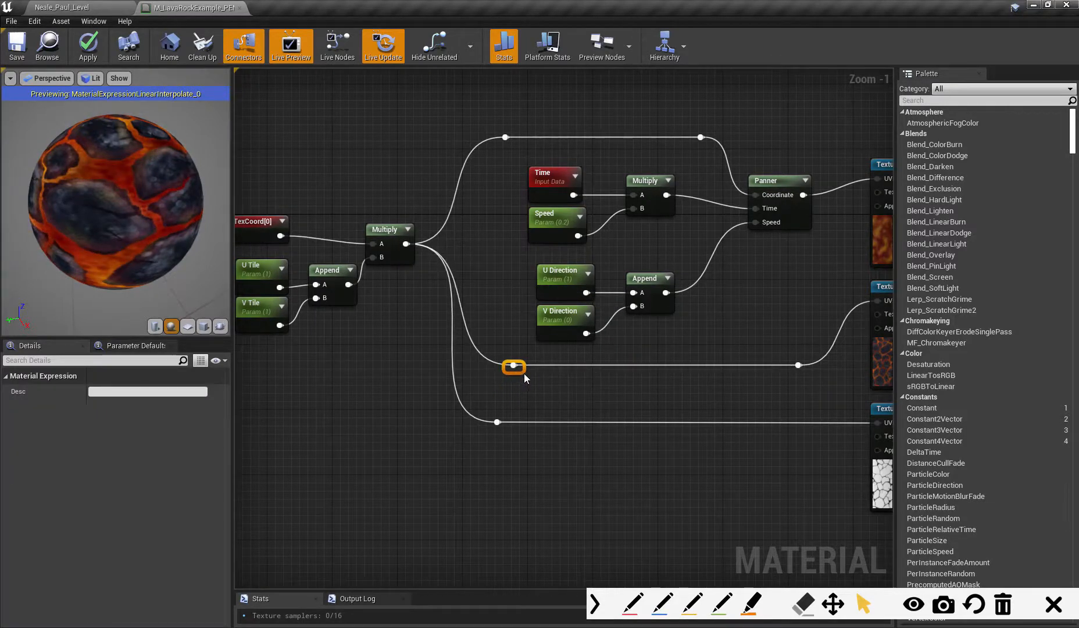
# Delete both reroute points on the middle texture's wire and connect the mask wire's reroute to the middle Texture Sample's UVs
pyautogui.moveTo(546, 389); pyautogui.dragTo(552, 394, button='right')
pyautogui.scroll(1, 553, 392)
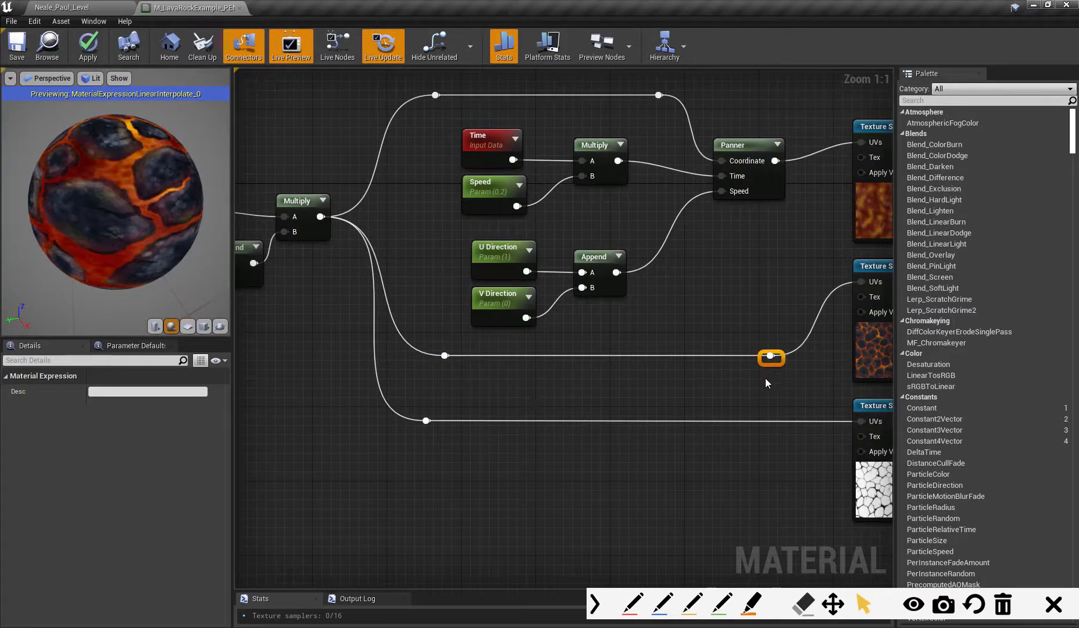
pyautogui.press('Delete')
pyautogui.click(446, 355)
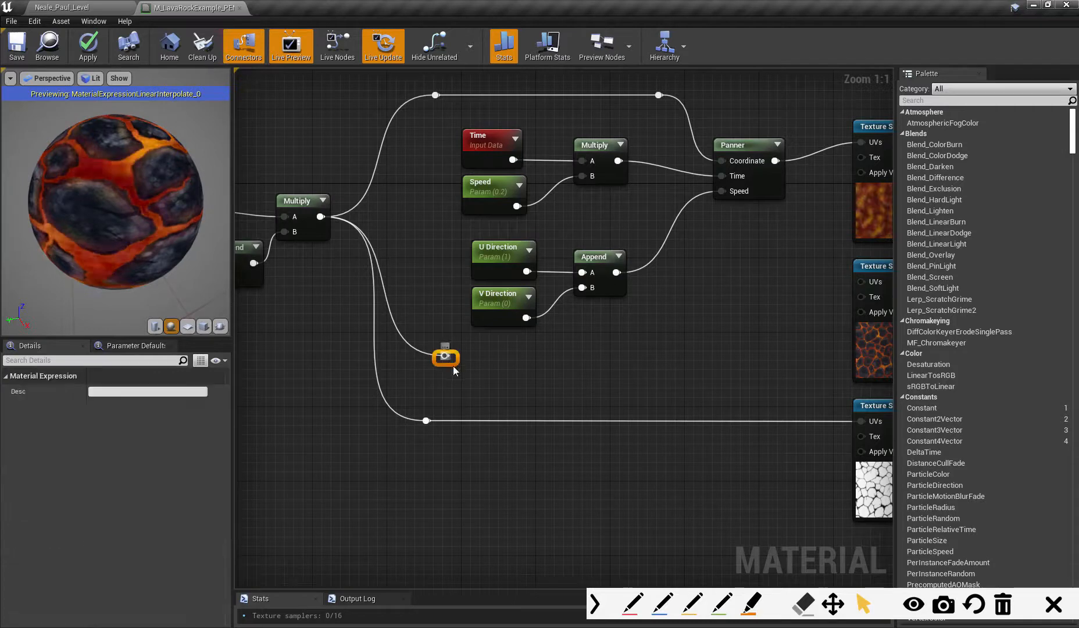
pyautogui.press('Delete')
pyautogui.moveTo(426, 421); pyautogui.dragTo(860, 279)
pyautogui.scroll(1, 701, 371)
pyautogui.scroll(-2, 695, 375)
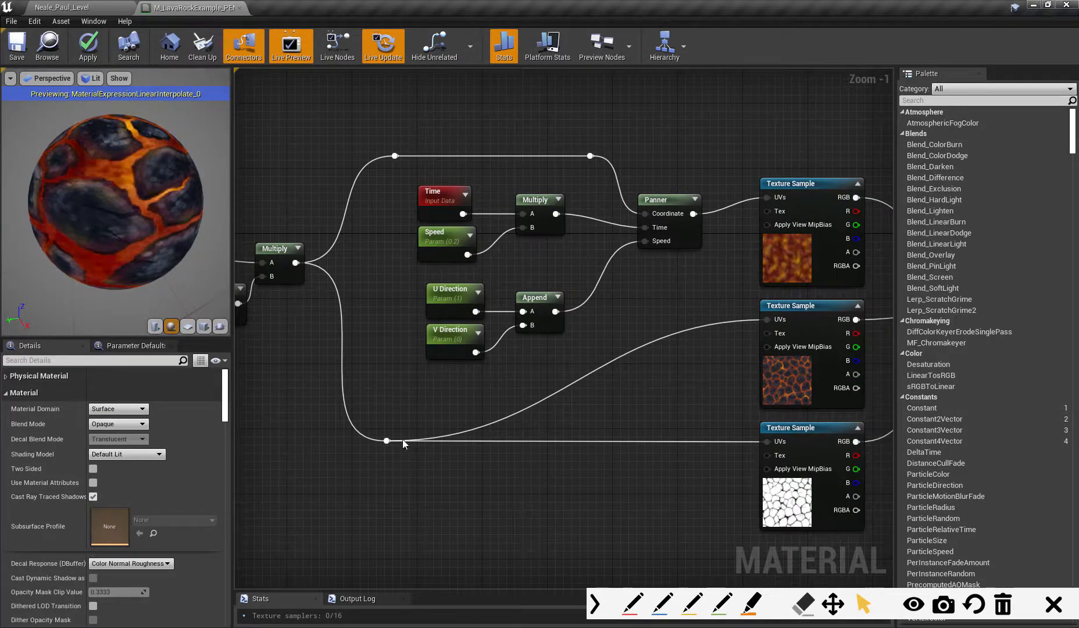
# Insert a reroute point on the lower tiling wire beneath the upper-left reroute, and move the branching reroute close to the two Texture Samples
pyautogui.doubleClick(356, 430)
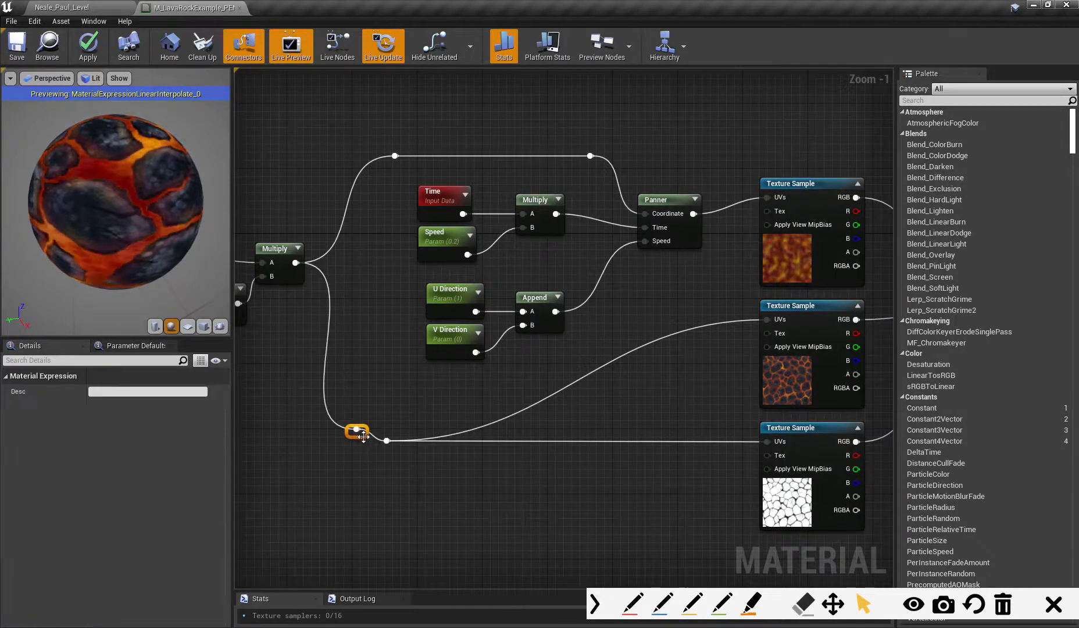
pyautogui.moveTo(393, 448); pyautogui.dragTo(612, 372)
pyautogui.click(577, 389)
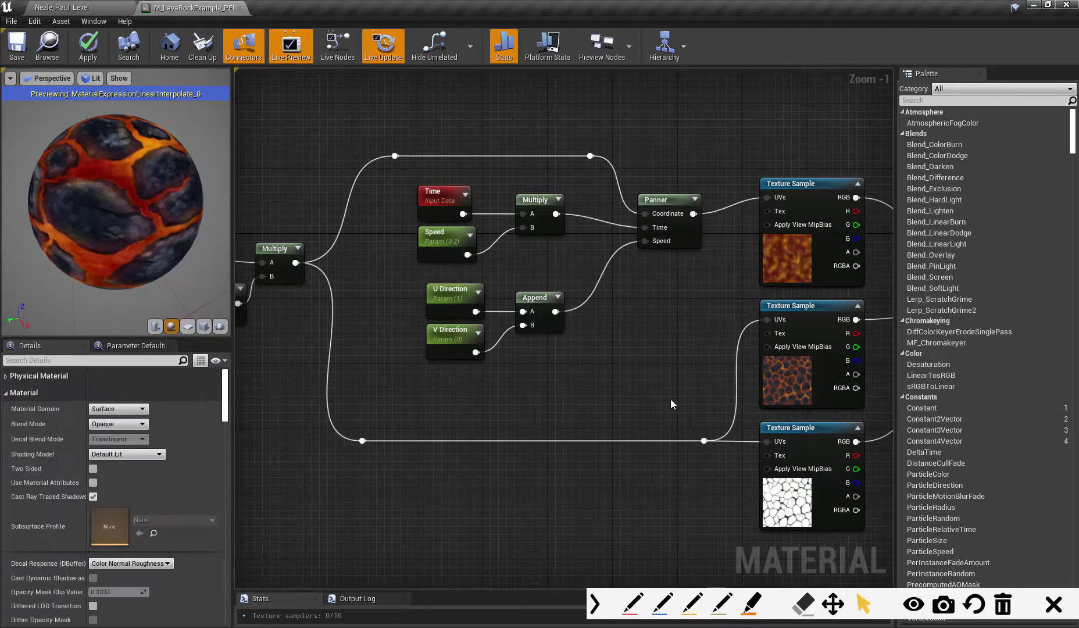
pyautogui.moveTo(585, 418); pyautogui.dragTo(629, 410, button='right')
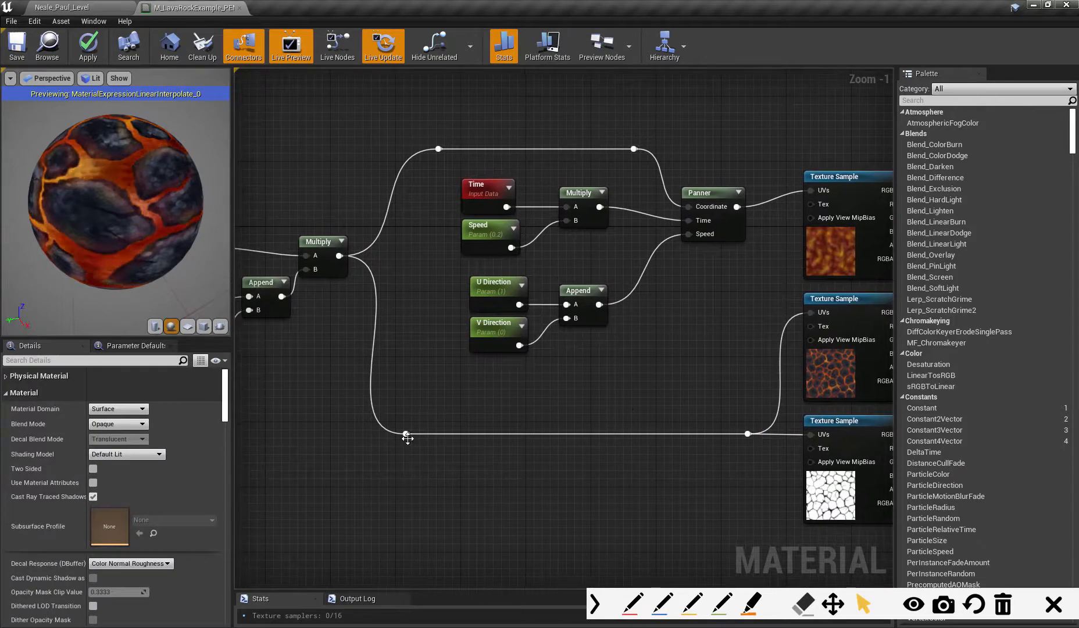
pyautogui.moveTo(407, 438); pyautogui.dragTo(441, 441)
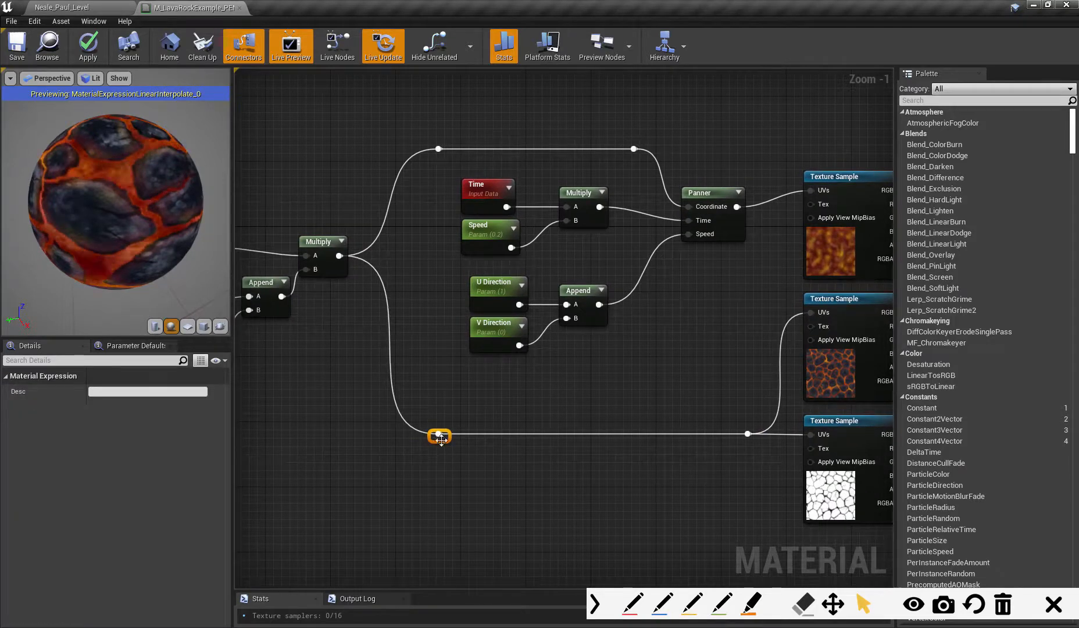
# Set the U Tile parameter's default value to 5
pyautogui.moveTo(671, 371)
pyautogui.mouseDown(button='right')
pyautogui.moveTo(703, 383)
pyautogui.moveTo(687, 357)
pyautogui.mouseUp(button='right')
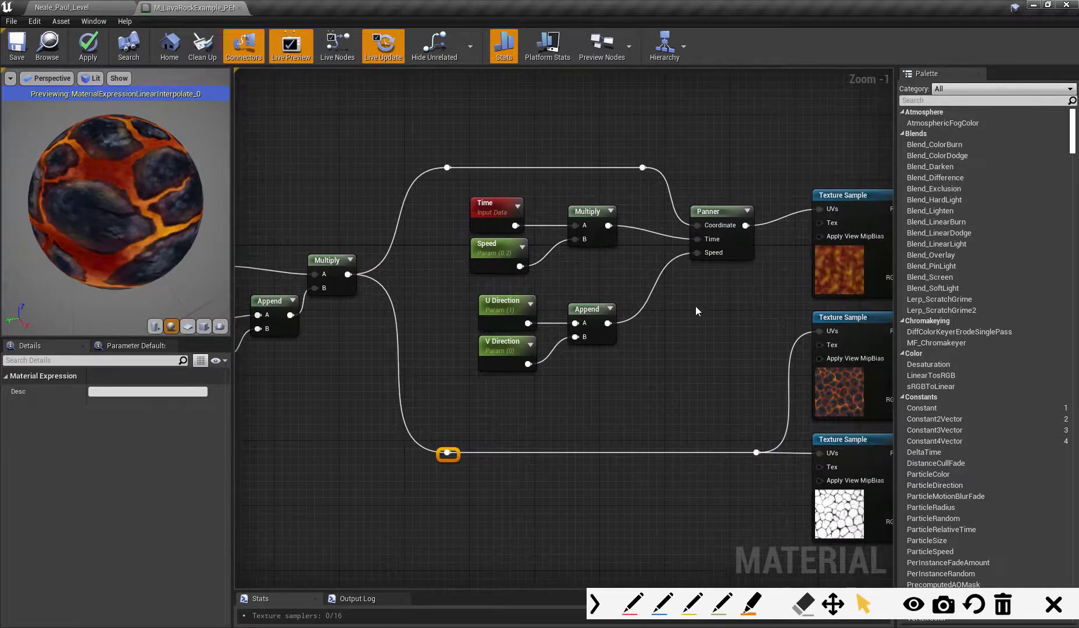
pyautogui.moveTo(559, 197); pyautogui.dragTo(589, 184, button='right')
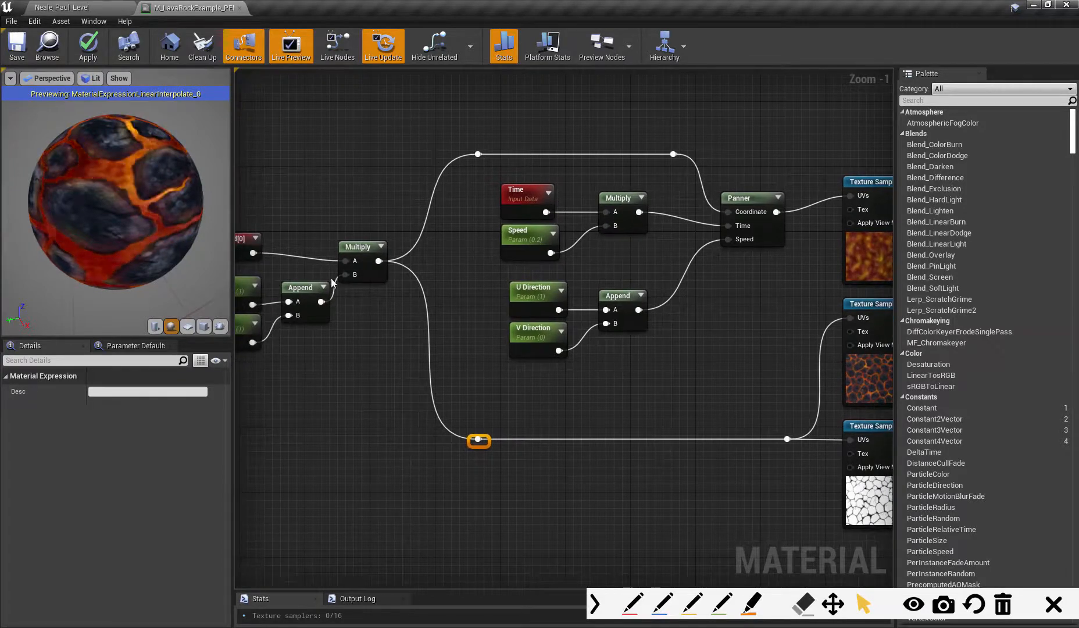
pyautogui.moveTo(333, 283); pyautogui.dragTo(387, 265, button='right')
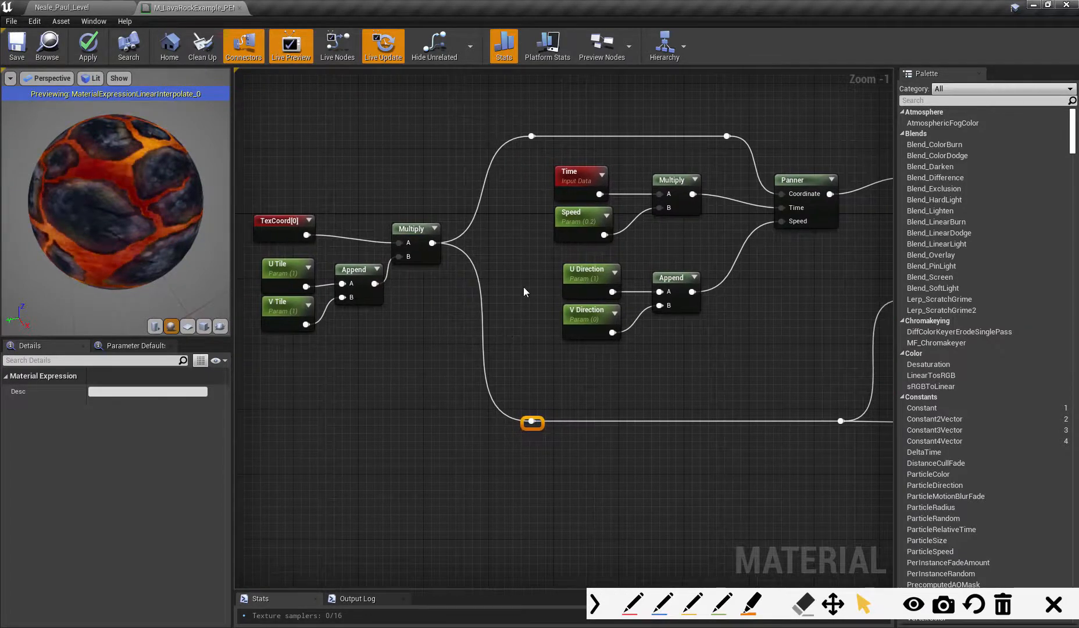
pyautogui.moveTo(524, 292); pyautogui.dragTo(349, 269, button='right')
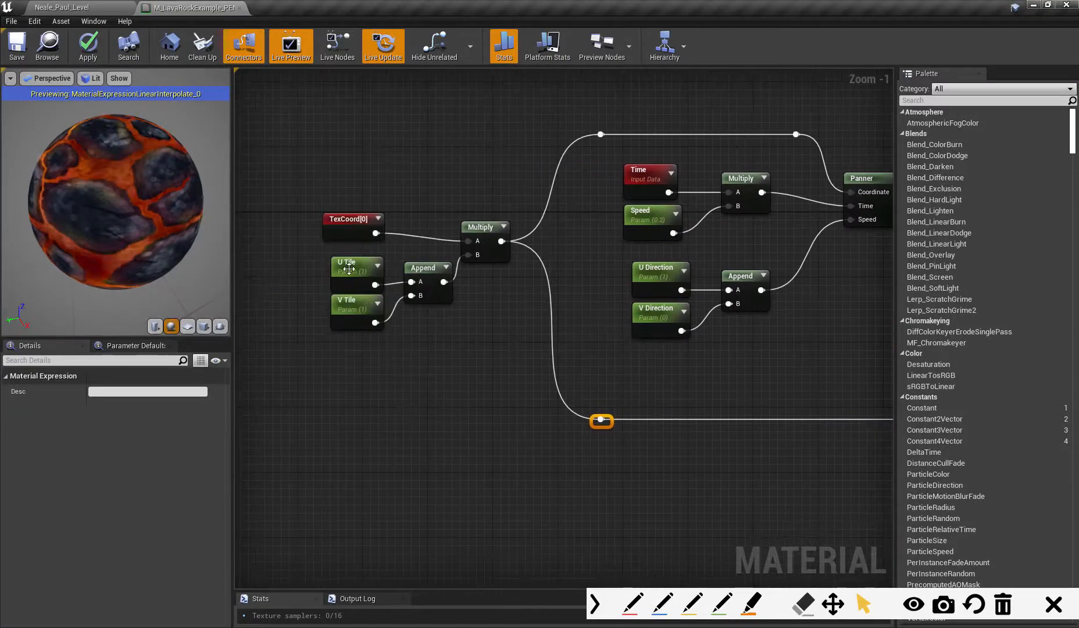
pyautogui.click(349, 269)
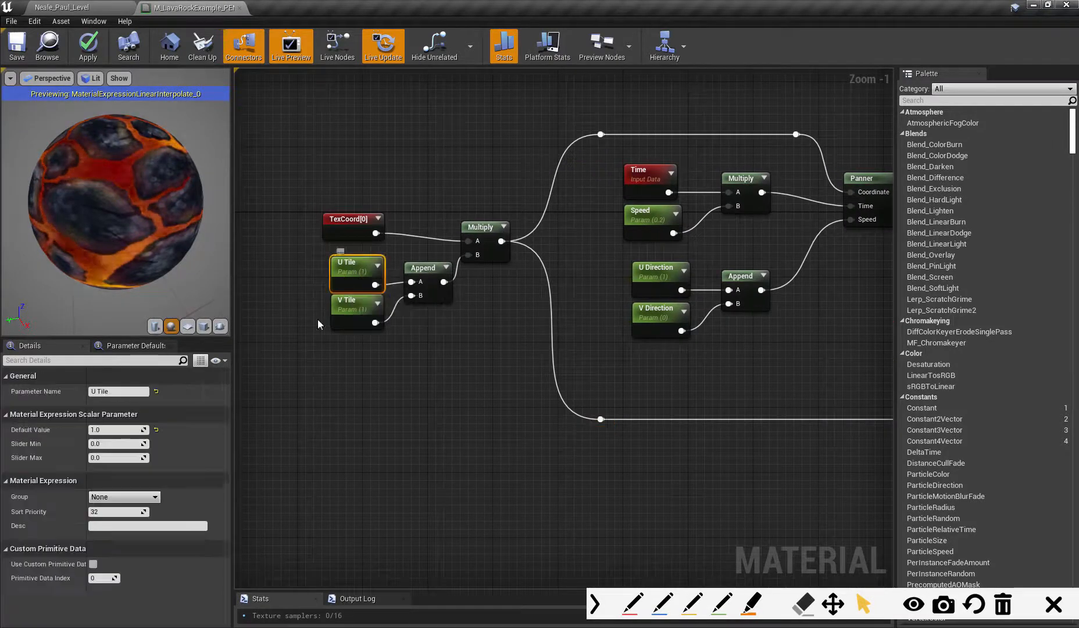
pyautogui.click(106, 431)
pyautogui.write('5')
pyautogui.press('Return')
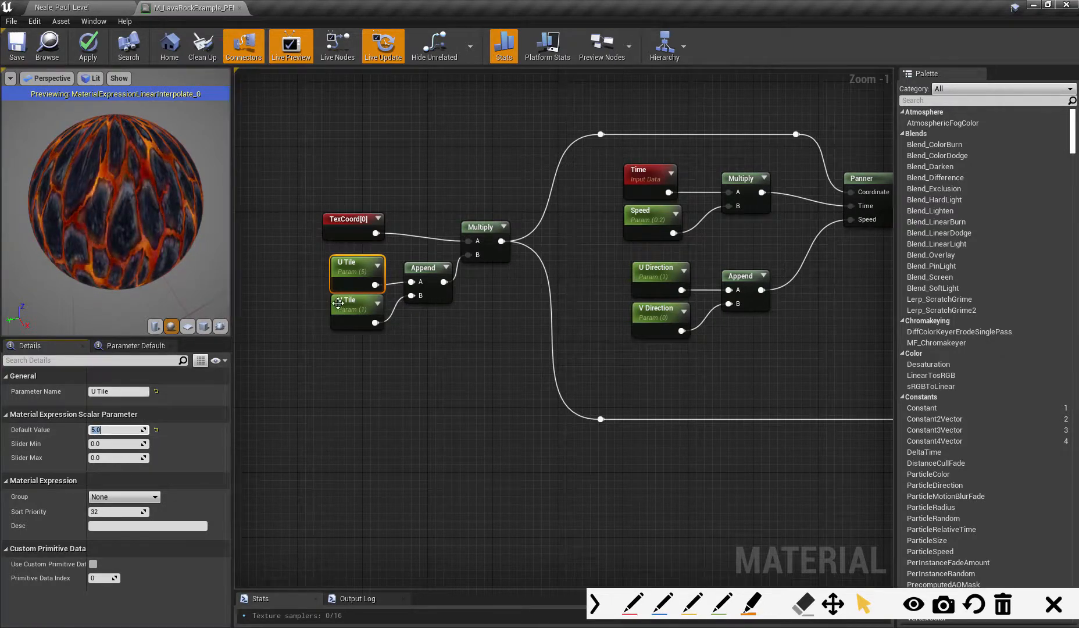
# Set the V Tile parameter's default value to 5
pyautogui.click(338, 303)
pyautogui.click(106, 431)
pyautogui.write('5')
pyautogui.press('Return')
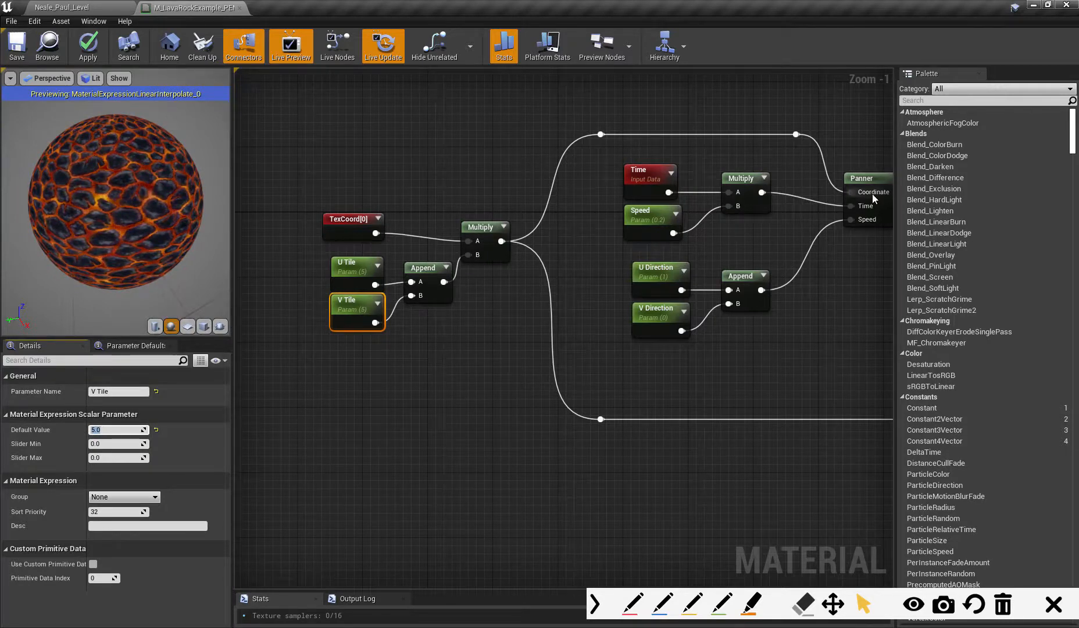
# Group the TexCoord, U Tile, V Tile, Append and Multiply nodes in a comment box titled Tiling, adjusting the TexCoord's position
pyautogui.moveTo(783, 343); pyautogui.dragTo(733, 338, button='right')
pyautogui.moveTo(291, 217); pyautogui.dragTo(307, 217)
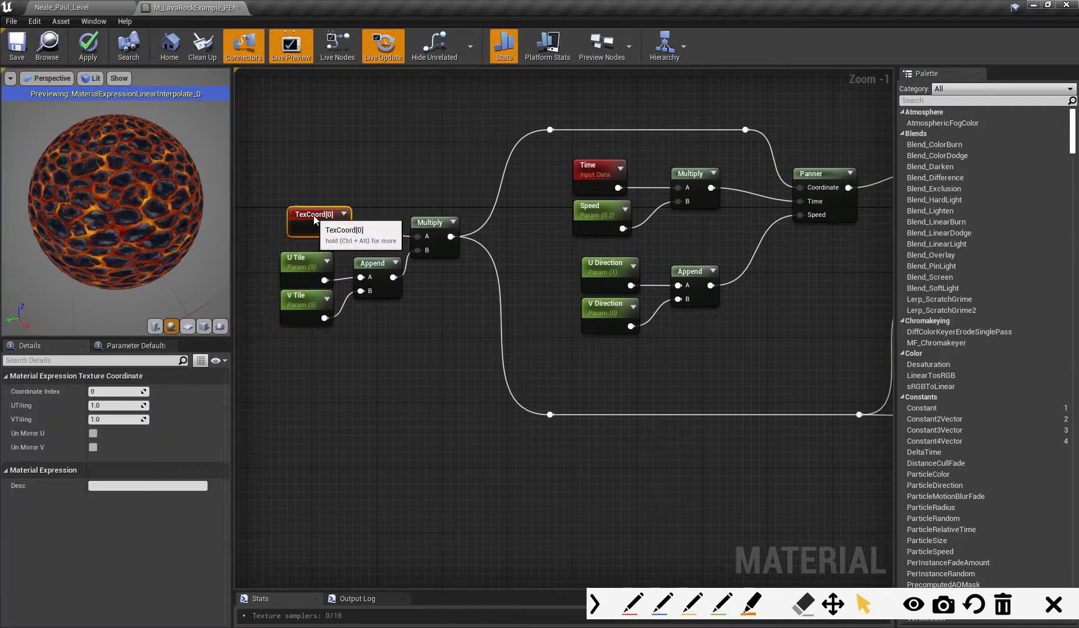
pyautogui.moveTo(371, 305); pyautogui.dragTo(487, 354)
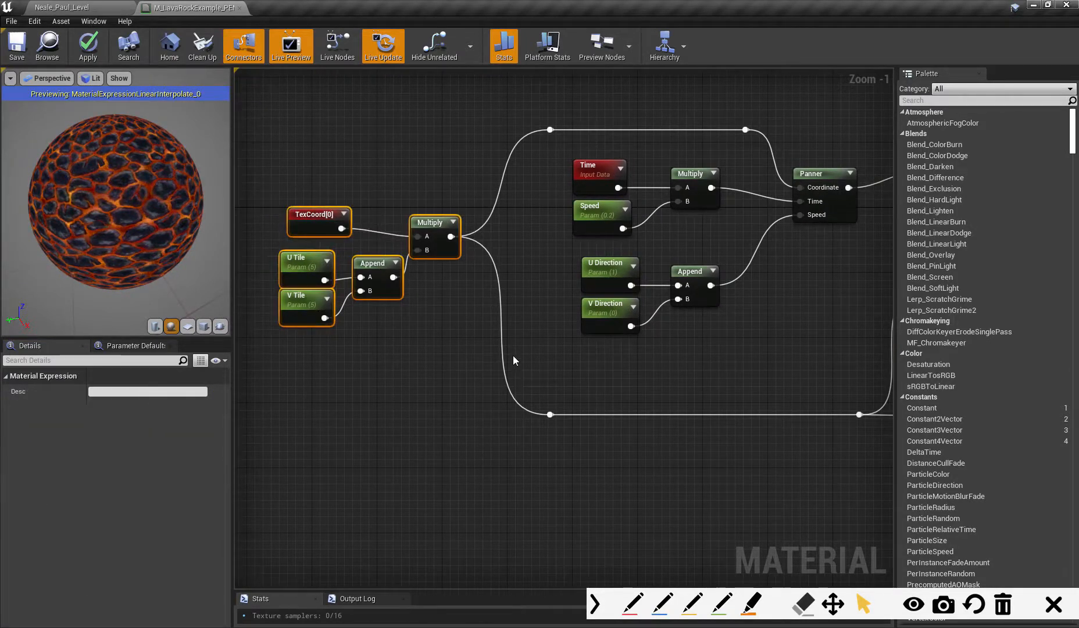
pyautogui.write('c')
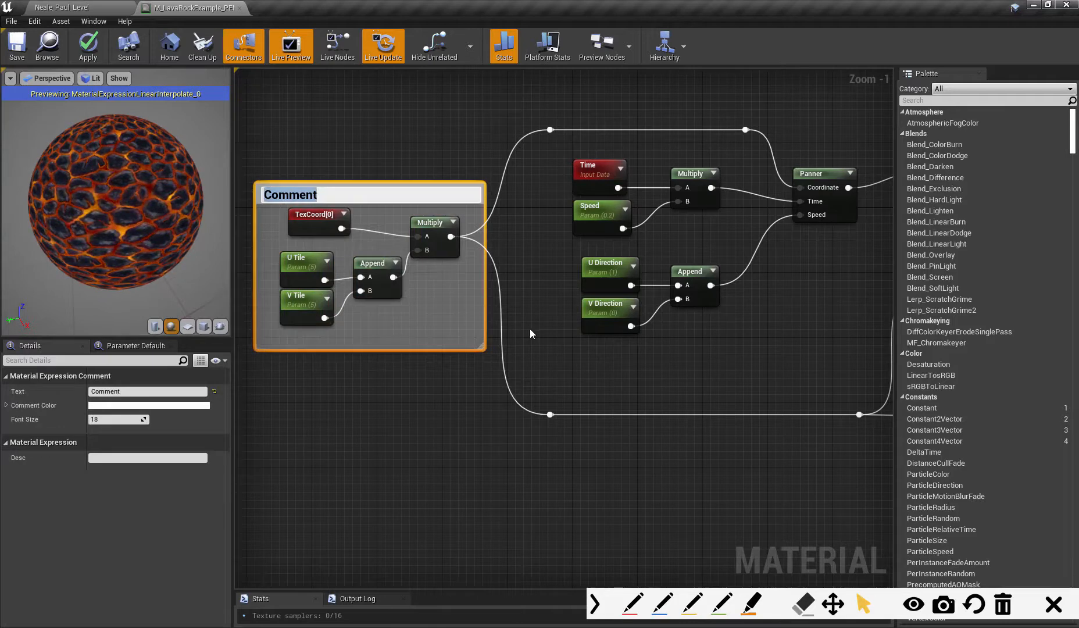
pyautogui.write('Tiling')
pyautogui.press('Return')
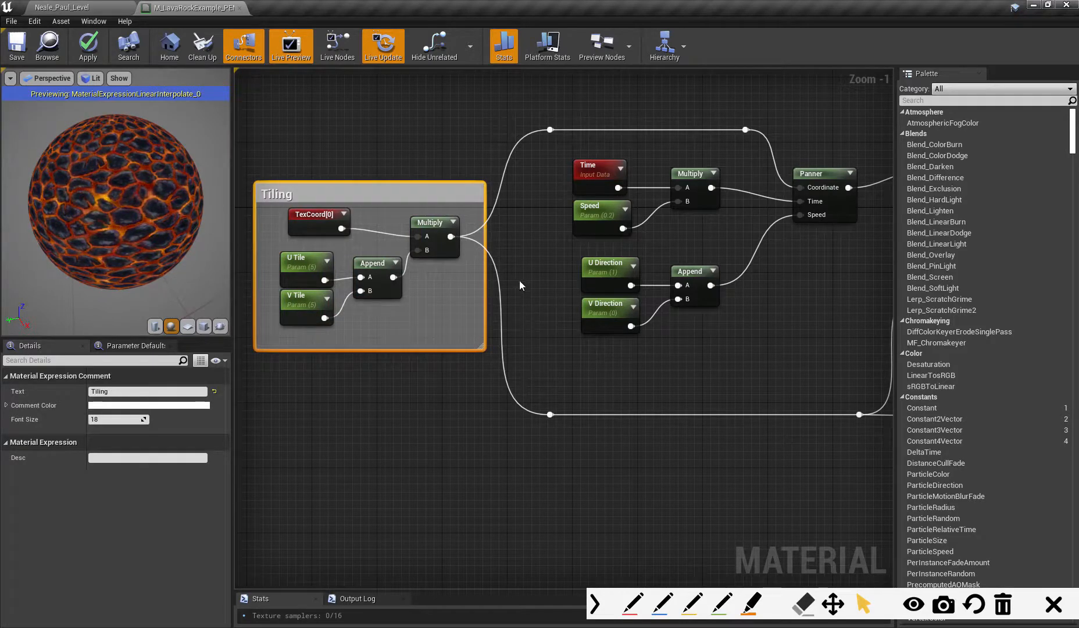
pyautogui.moveTo(317, 220); pyautogui.dragTo(309, 221)
# Group the Time, Speed, U and V Direction, Multiply, Append and Panner nodes in a comment box titled Animation
pyautogui.moveTo(522, 402); pyautogui.dragTo(414, 423, button='right')
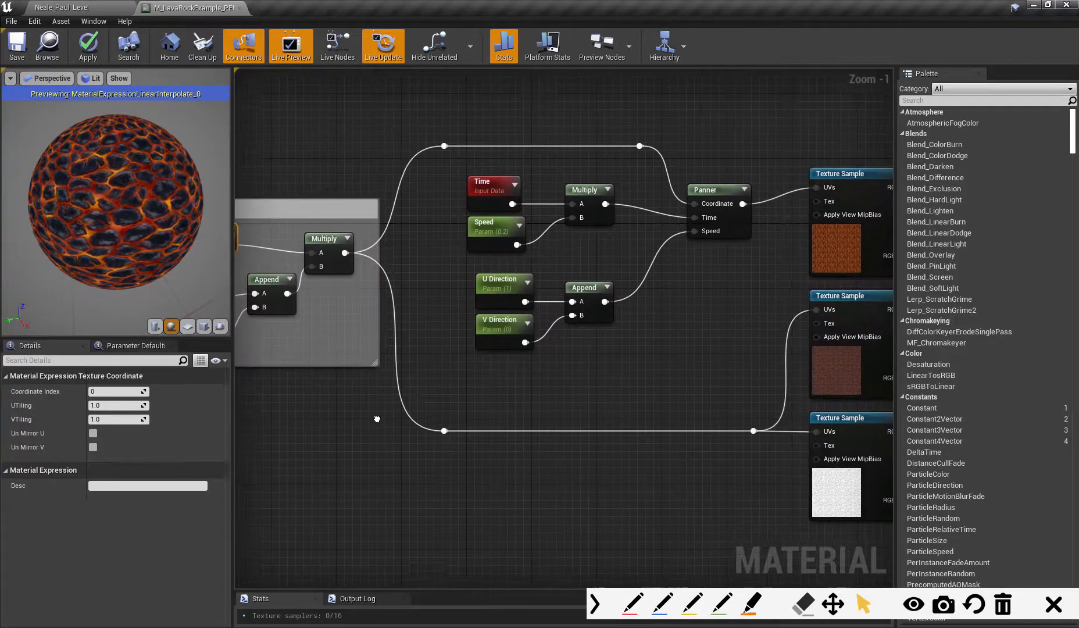
pyautogui.moveTo(573, 321); pyautogui.dragTo(745, 366)
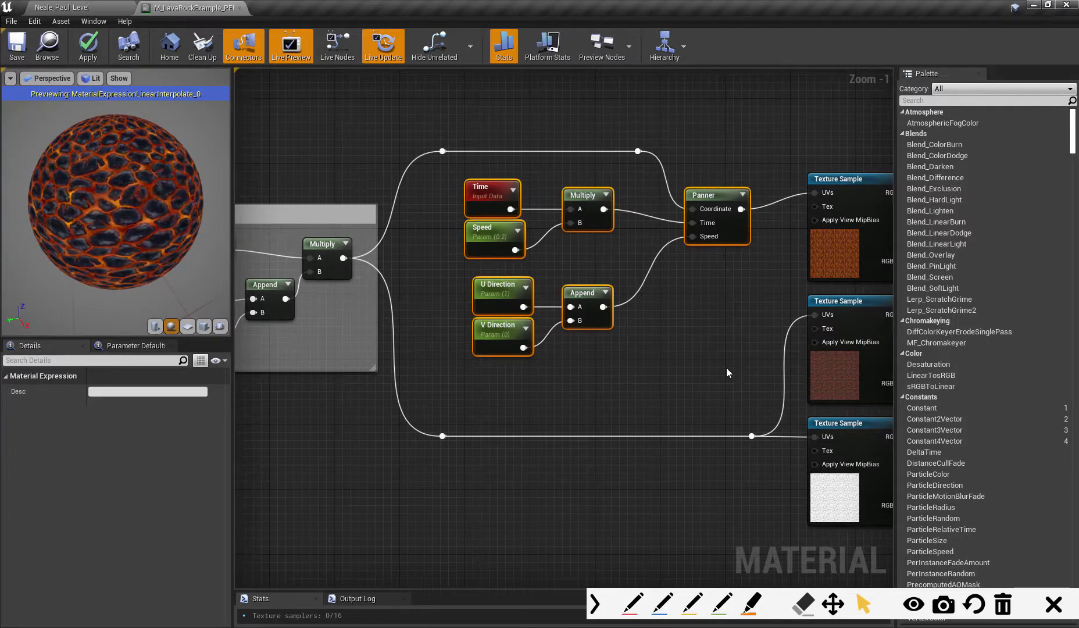
pyautogui.press('c')
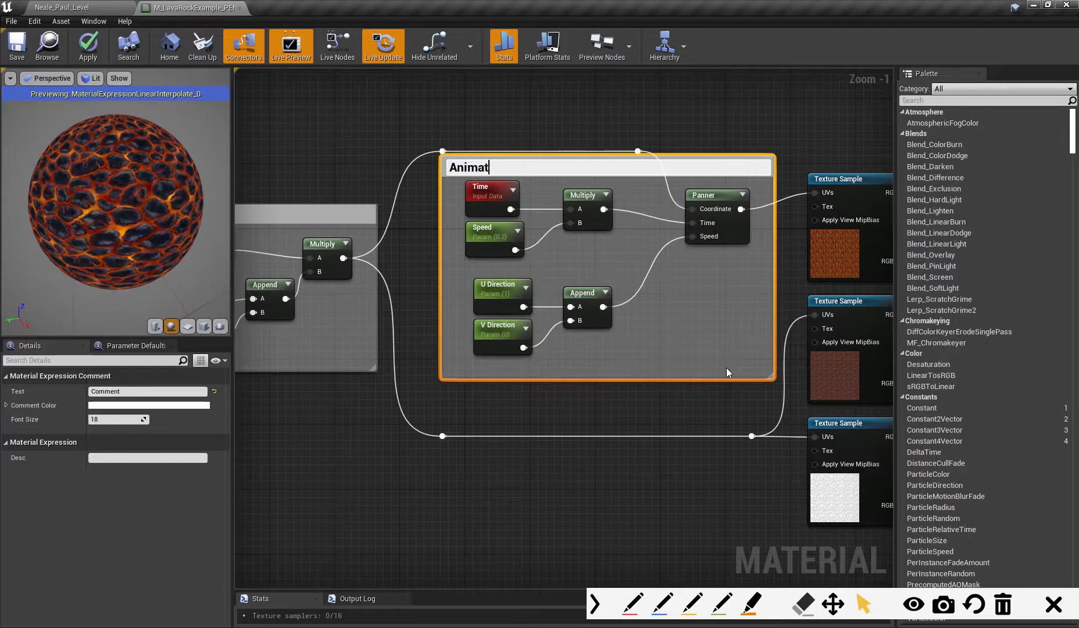
pyautogui.write('ion')
pyautogui.press('Return')
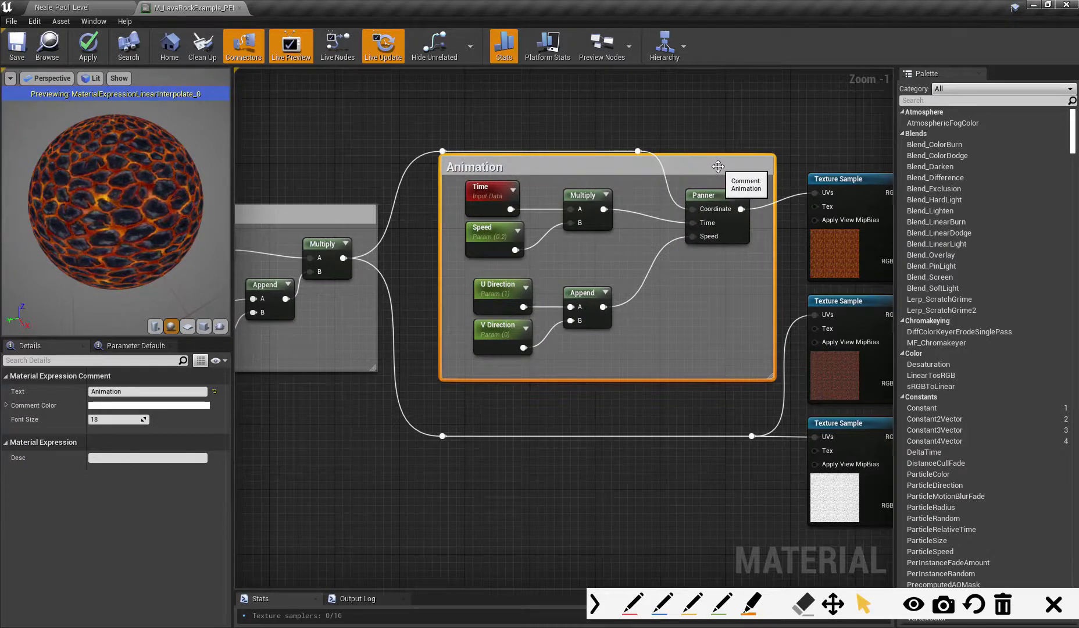
# Stop previewing the textures' Lerp node and connect its output to the material's Base Color
pyautogui.moveTo(714, 439); pyautogui.dragTo(550, 295, button='right')
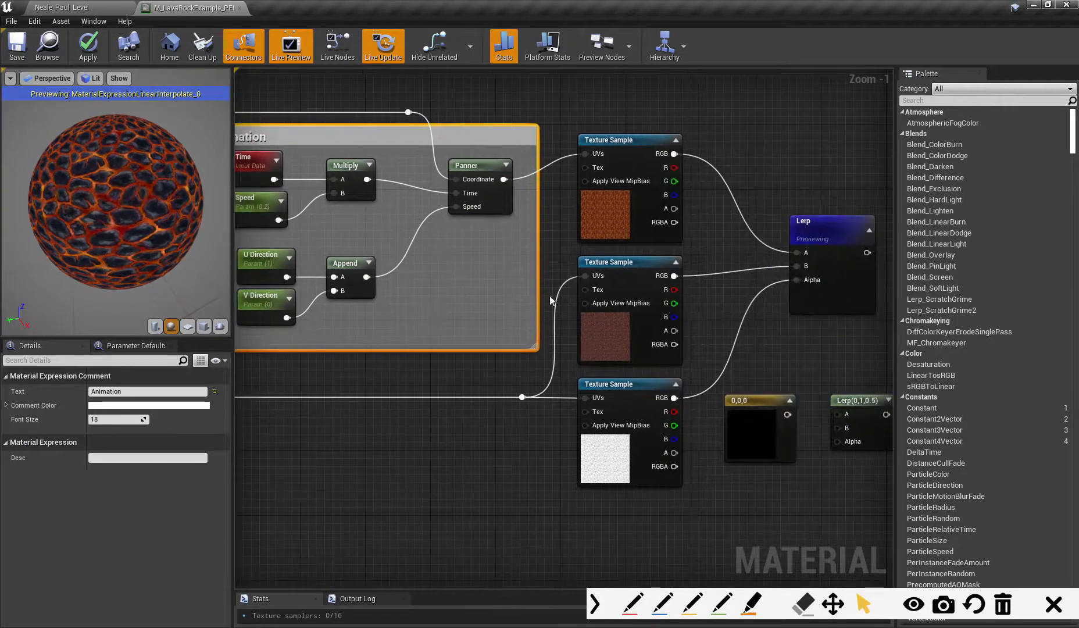
pyautogui.moveTo(794, 371); pyautogui.dragTo(619, 337, button='right')
pyautogui.scroll(1, 620, 338)
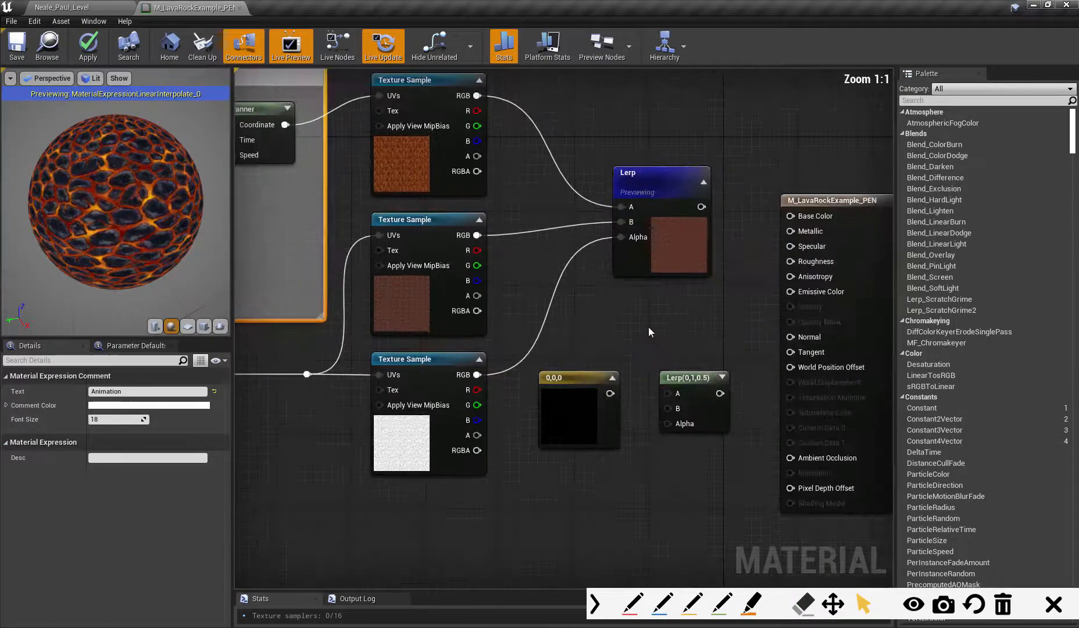
pyautogui.rightClick(676, 192)
pyautogui.click(715, 233)
pyautogui.scroll(-2, 692, 346)
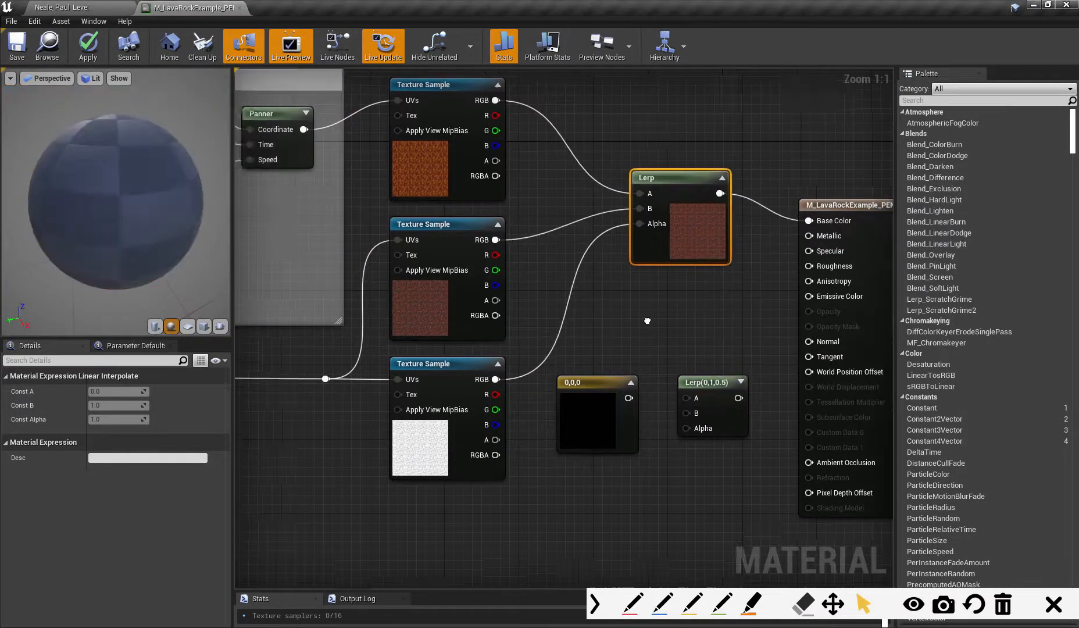
# Set the default values of both the U Tile and V Tile parameters to 2
pyautogui.scroll(-1, 715, 291)
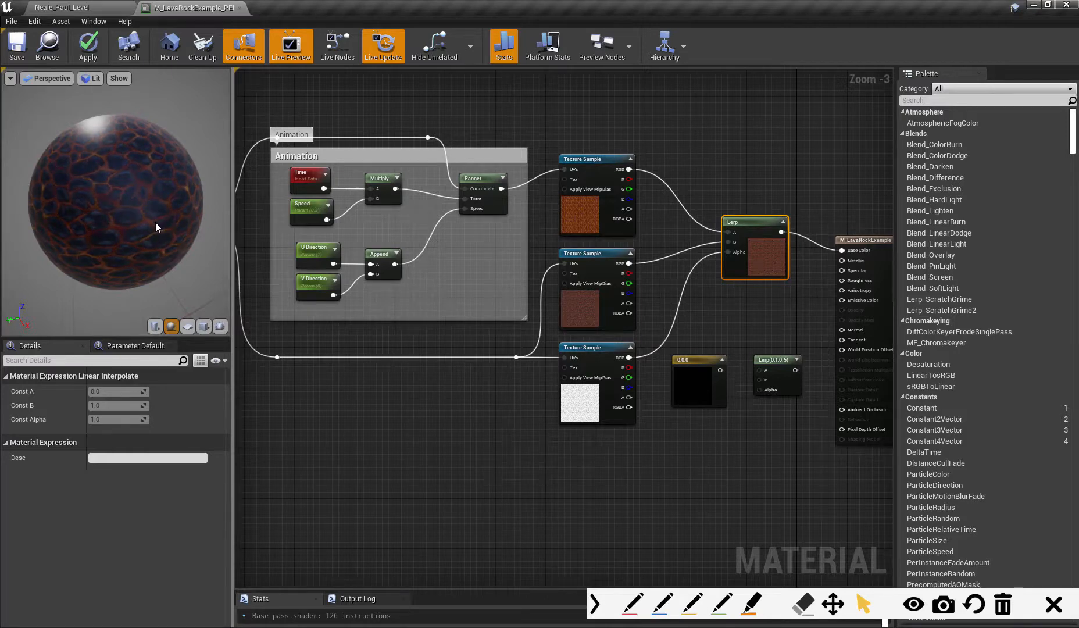
pyautogui.moveTo(784, 316); pyautogui.dragTo(887, 308, button='right')
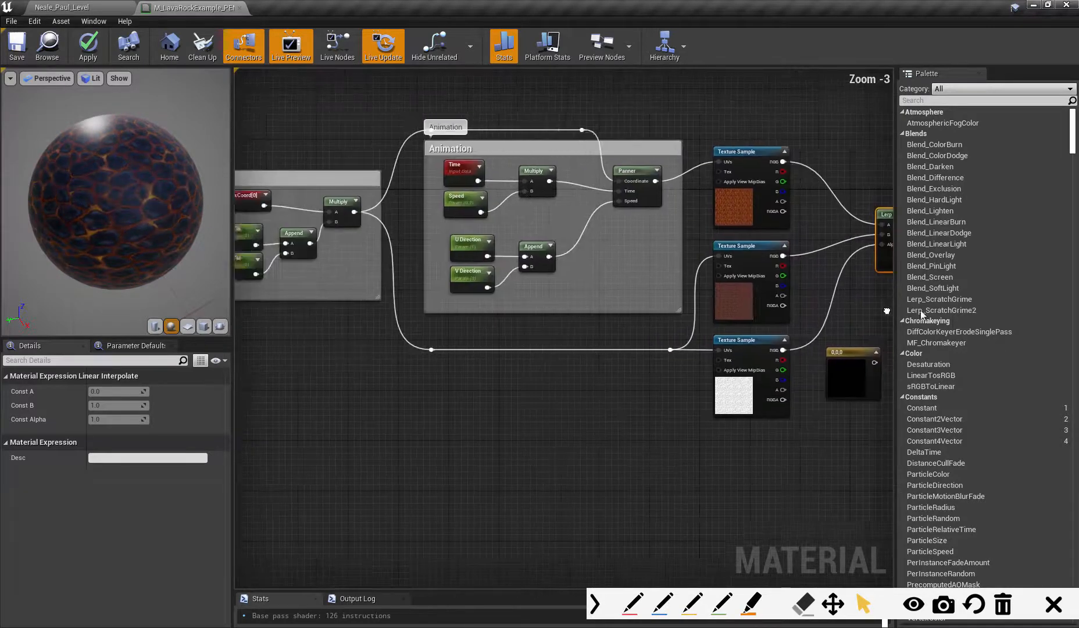
pyautogui.moveTo(375, 355); pyautogui.dragTo(516, 381, button='right')
pyautogui.scroll(-2, 447, 304)
pyautogui.scroll(8, 409, 326)
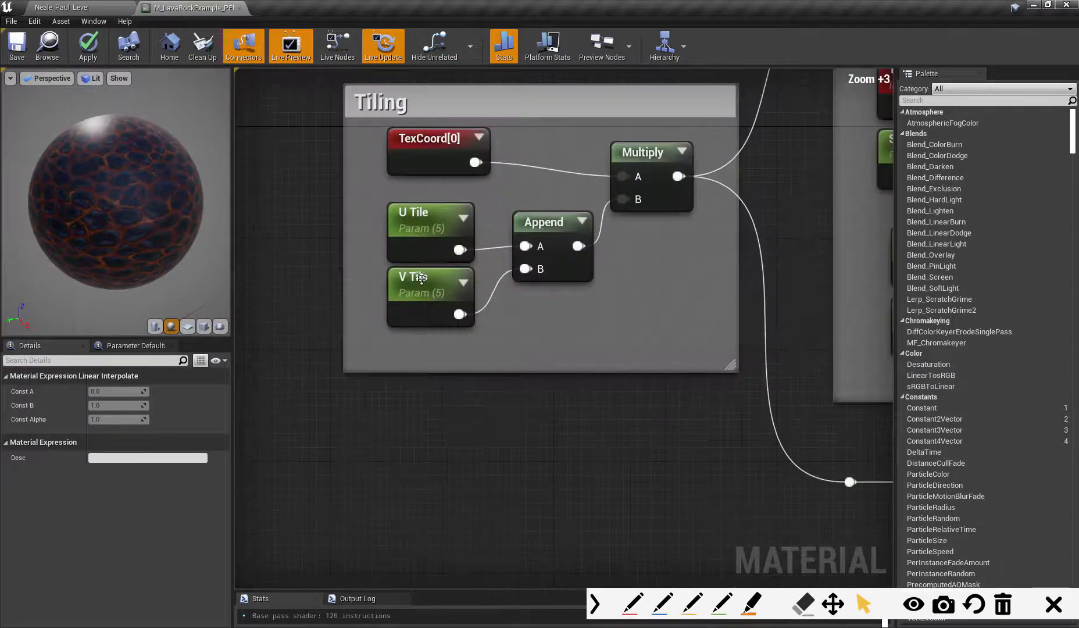
pyautogui.click(421, 221)
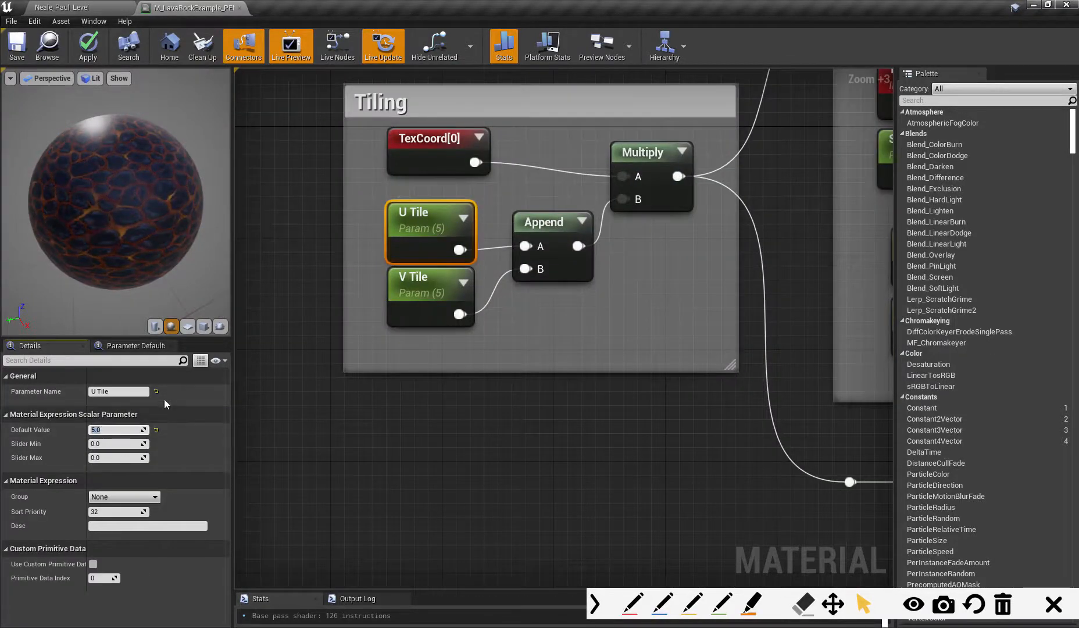
pyautogui.write('2')
pyautogui.press('Return')
pyautogui.click(427, 282)
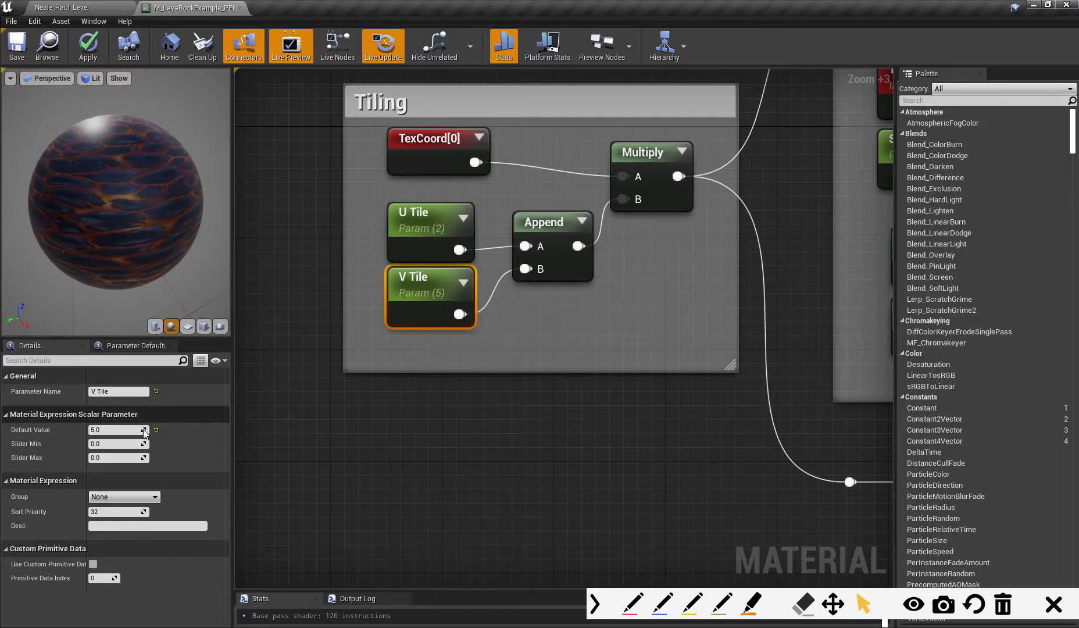
pyautogui.click(116, 429)
pyautogui.write('2')
pyautogui.press('Return')
# Try feeding the textures' Lerp output into Emissive Color as well, and break that connection again
pyautogui.moveTo(584, 397); pyautogui.dragTo(379, 395, button='right')
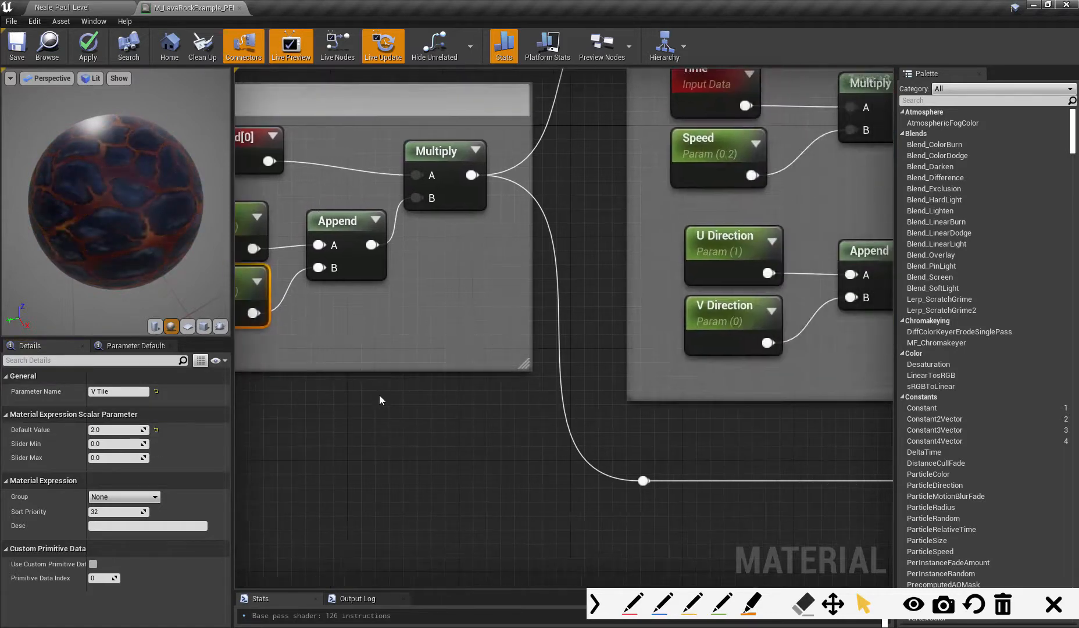
pyautogui.scroll(3, 372, 401)
pyautogui.scroll(-6, 362, 428)
pyautogui.moveTo(762, 412); pyautogui.dragTo(443, 388, button='right')
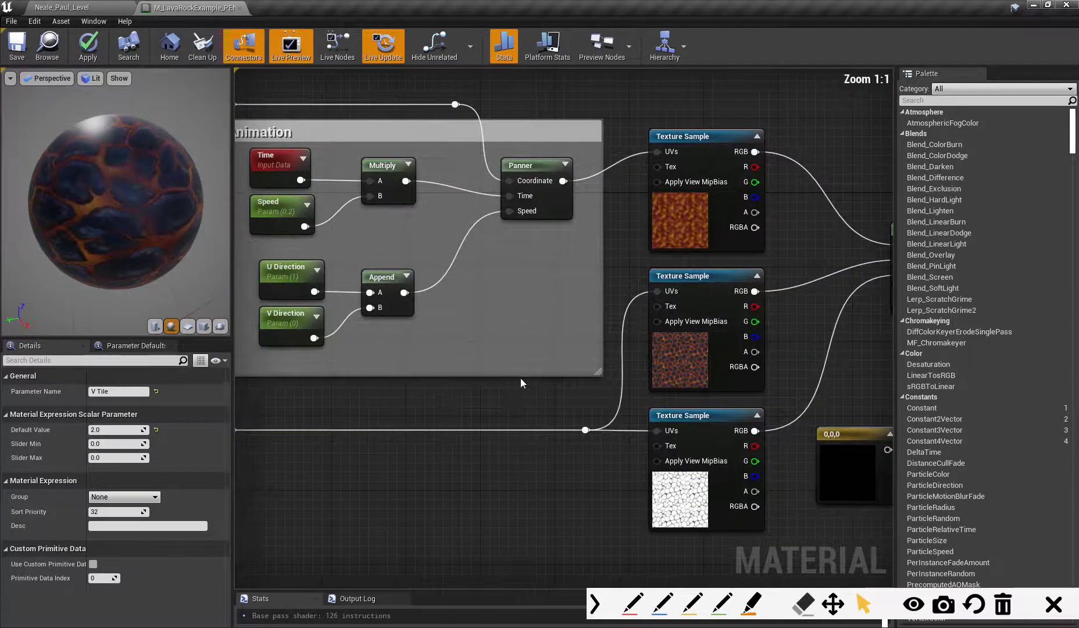
pyautogui.scroll(-2, 521, 378)
pyautogui.moveTo(641, 390); pyautogui.dragTo(469, 374, button='right')
pyautogui.moveTo(569, 352); pyautogui.dragTo(522, 350, button='right')
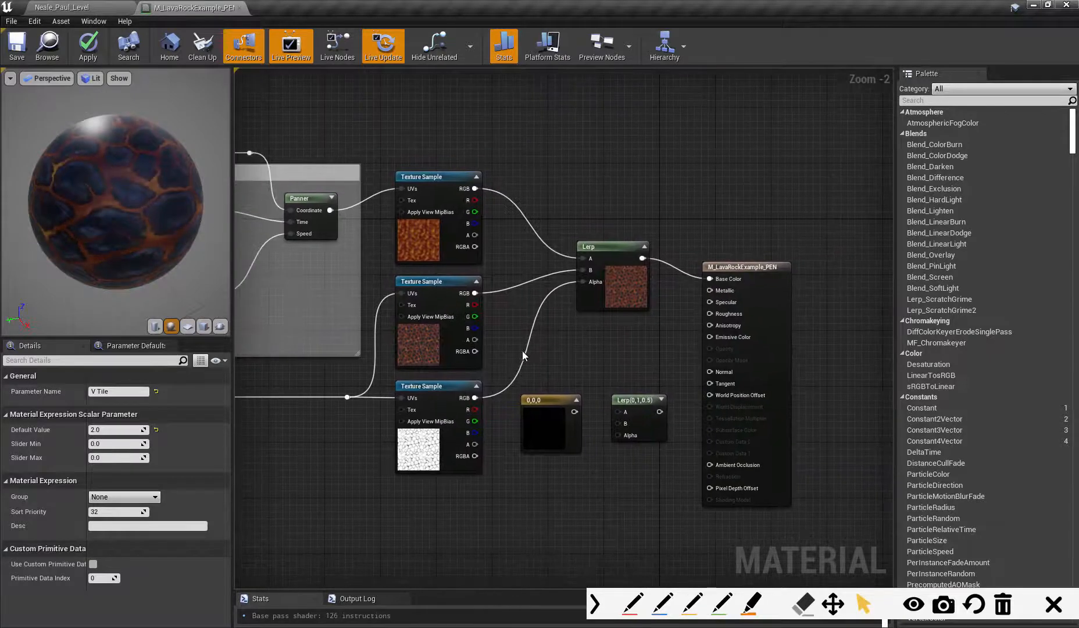
pyautogui.scroll(2, 531, 362)
pyautogui.moveTo(686, 223); pyautogui.dragTo(774, 332)
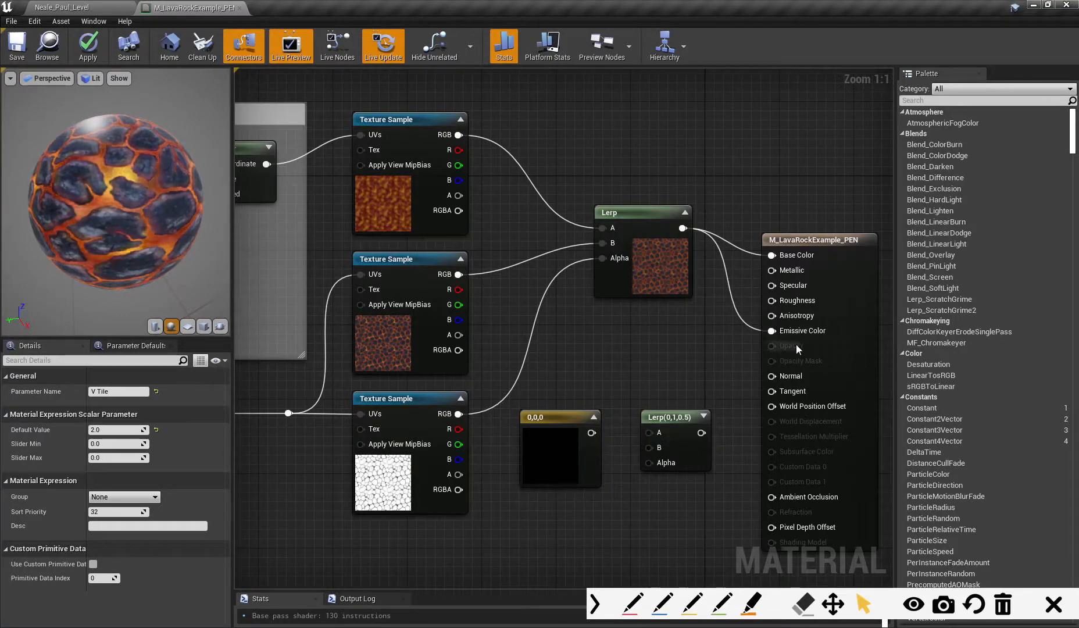
pyautogui.keyDown('alt'); pyautogui.click(772, 331); pyautogui.keyUp('alt')
# Reposition the black Constant3Vector and the unused Lerp beside each other and connect the constant to that Lerp's B input
pyautogui.moveTo(672, 379); pyautogui.dragTo(666, 370, button='right')
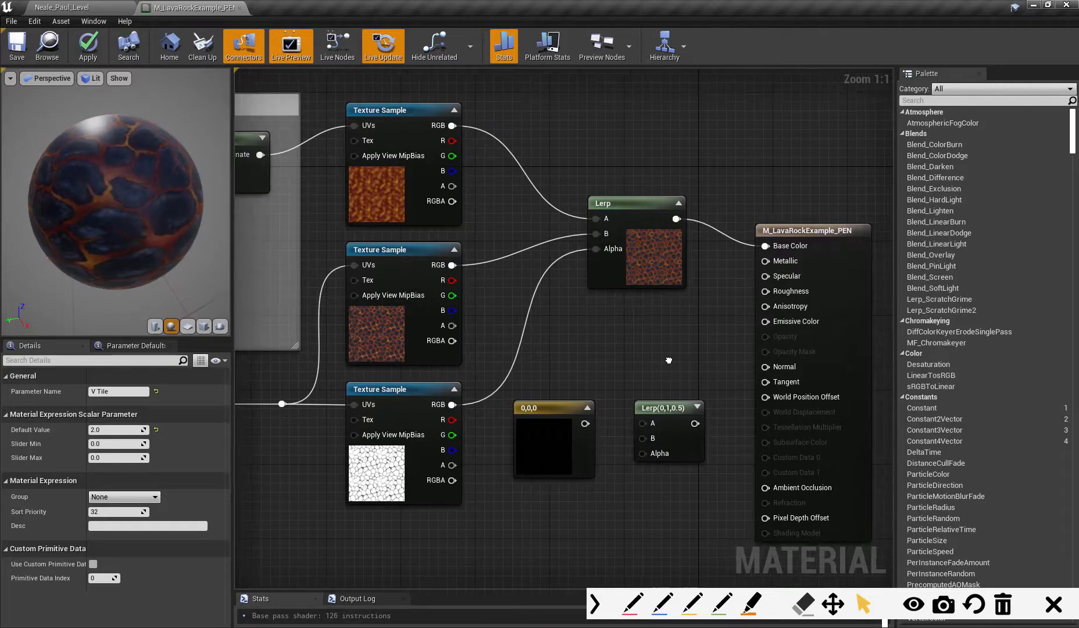
pyautogui.click(557, 410)
pyautogui.moveTo(559, 412); pyautogui.dragTo(559, 421)
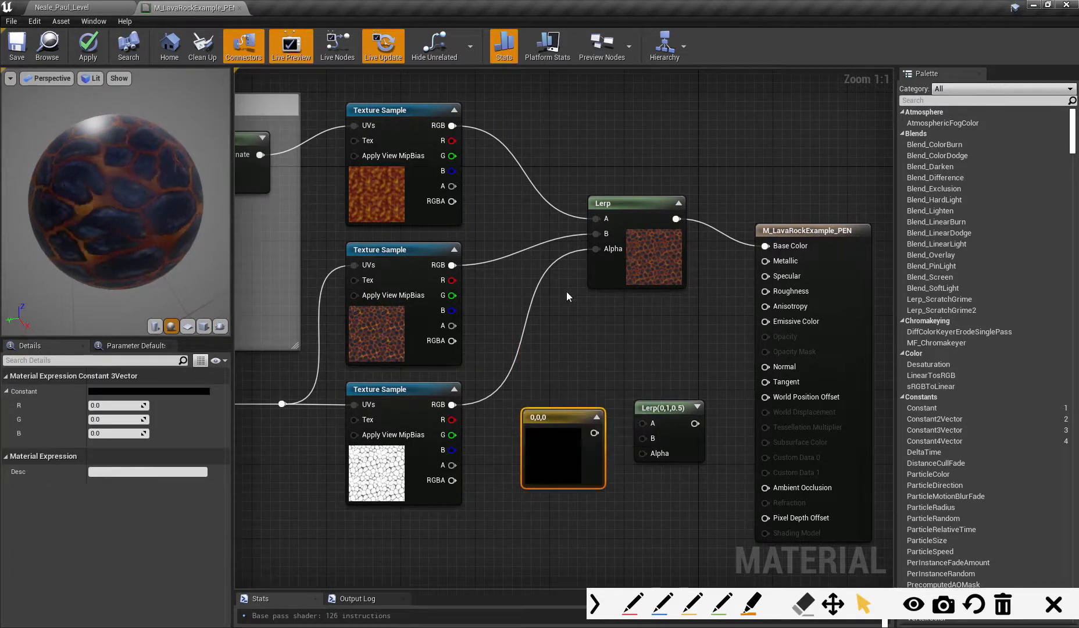
pyautogui.click(415, 249)
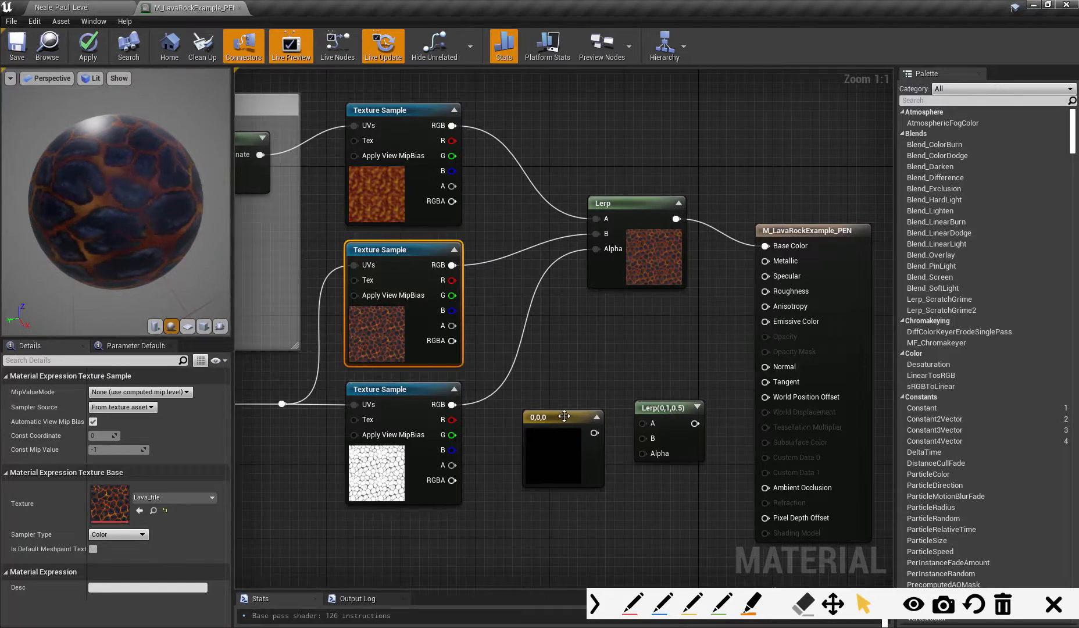
pyautogui.moveTo(564, 416); pyautogui.dragTo(545, 415)
pyautogui.moveTo(679, 413); pyautogui.dragTo(634, 421)
pyautogui.moveTo(549, 414); pyautogui.dragTo(550, 404)
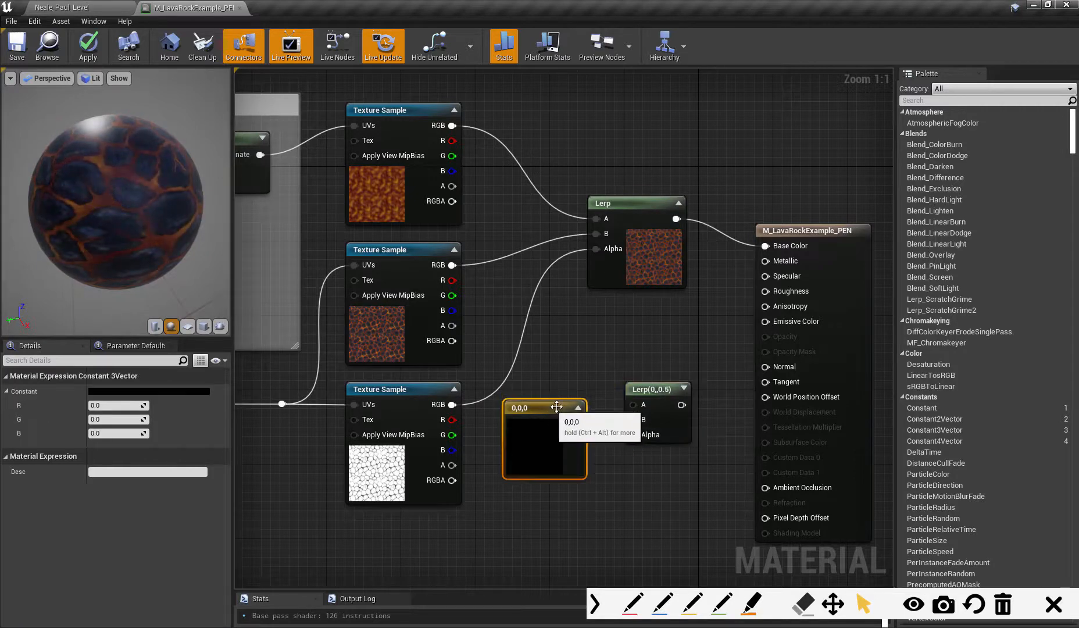
pyautogui.click(647, 385)
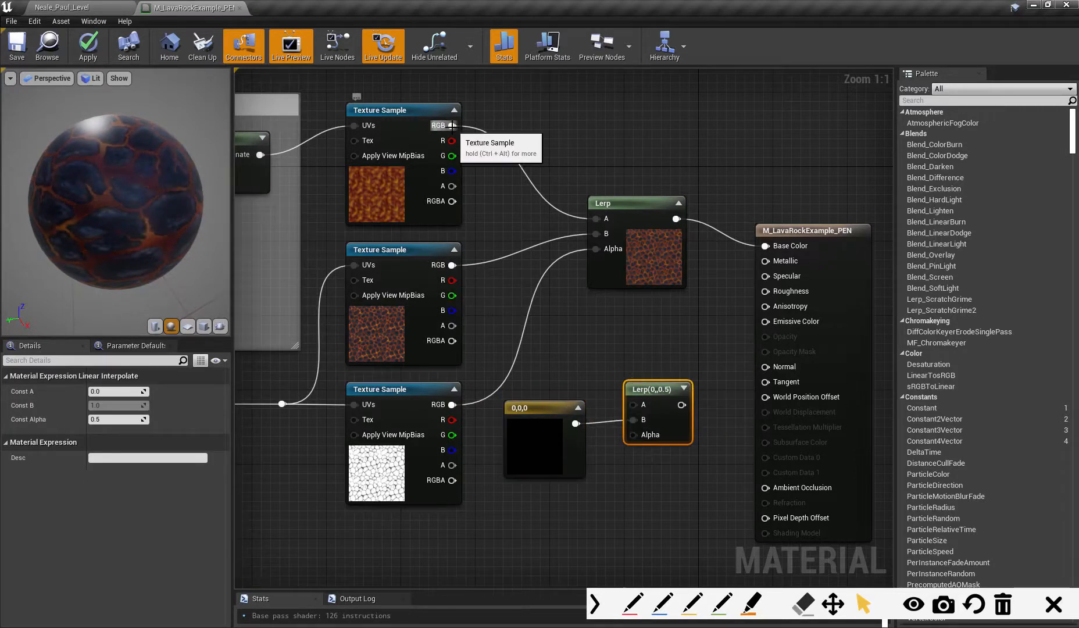
# Connect the lava texture's RGB to the second Lerp's A and the black-and-white mask's RGB to its Alpha, collapsing the constant's preview
pyautogui.moveTo(452, 126); pyautogui.dragTo(633, 405)
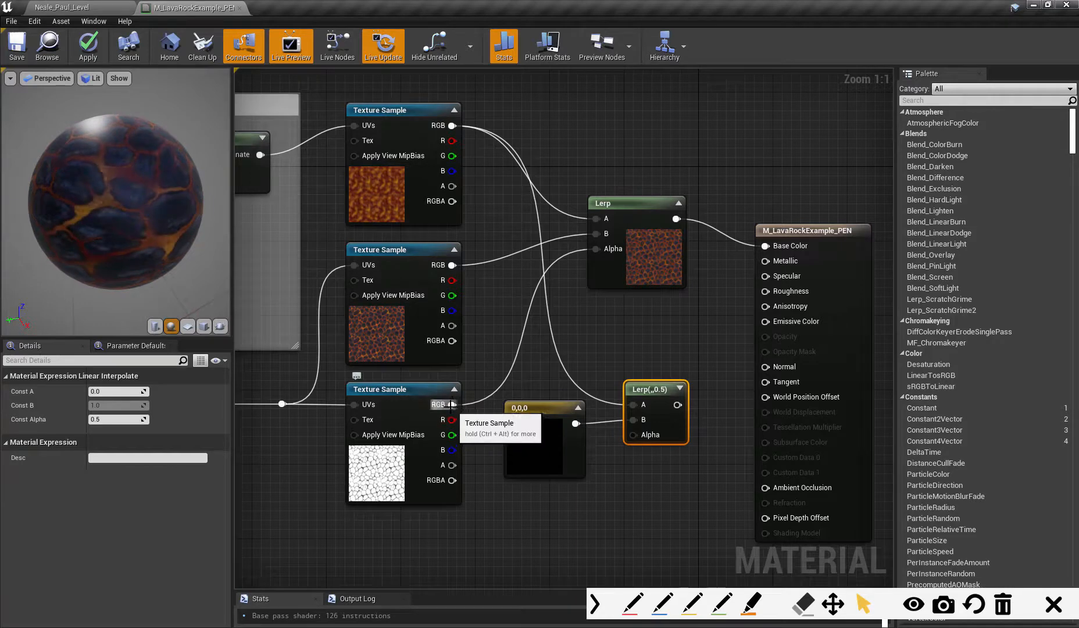
pyautogui.moveTo(452, 405); pyautogui.dragTo(521, 431)
pyautogui.moveTo(632, 437); pyautogui.dragTo(583, 402)
pyautogui.click(579, 400)
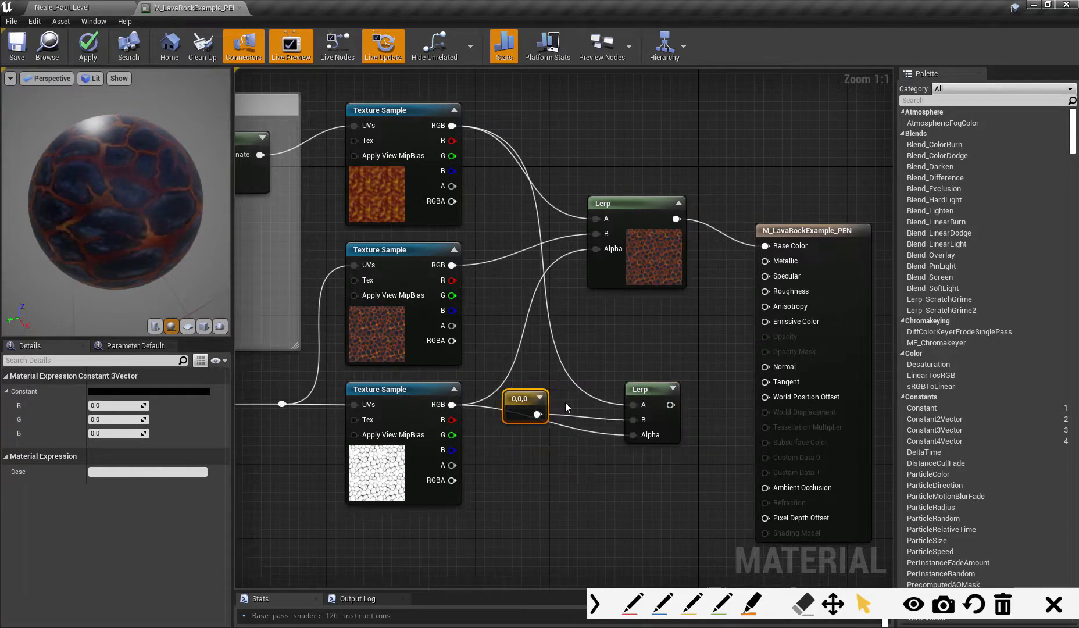
# Connect the second Lerp's output to Emissive Color and tidy the spacing of the black constant and that Lerp
pyautogui.moveTo(537, 397); pyautogui.dragTo(483, 392, button='right')
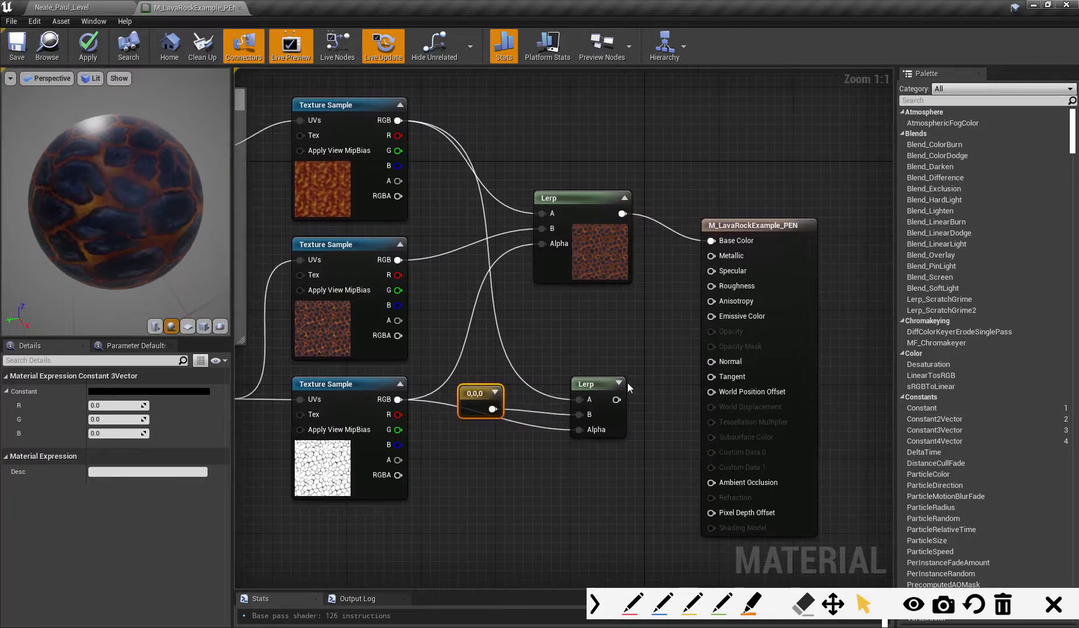
pyautogui.moveTo(616, 399); pyautogui.dragTo(711, 317)
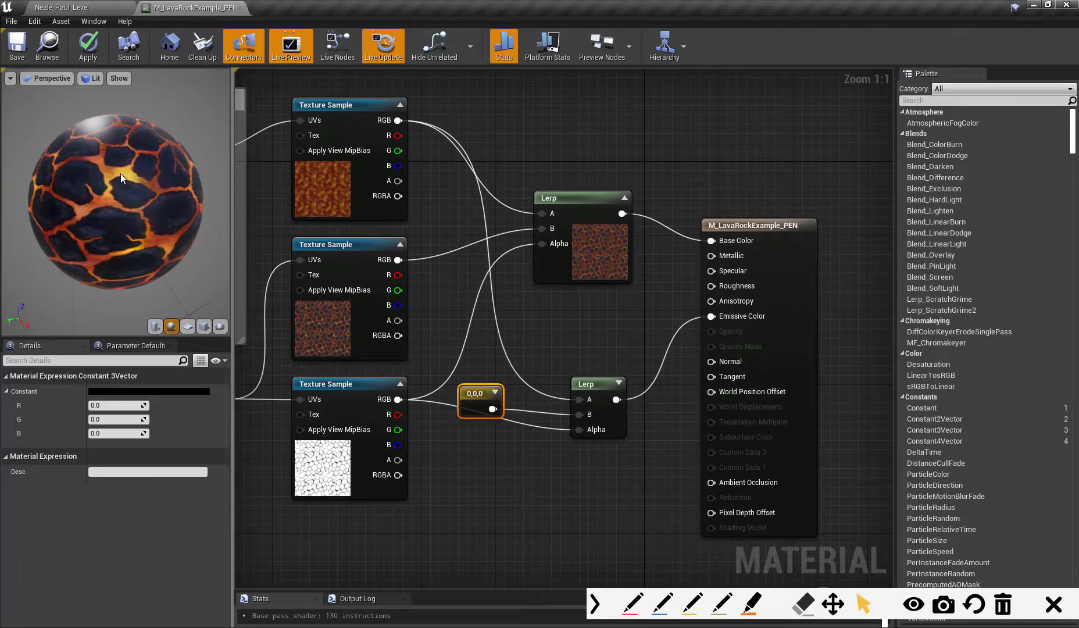
pyautogui.moveTo(460, 469); pyautogui.dragTo(514, 446, button='right')
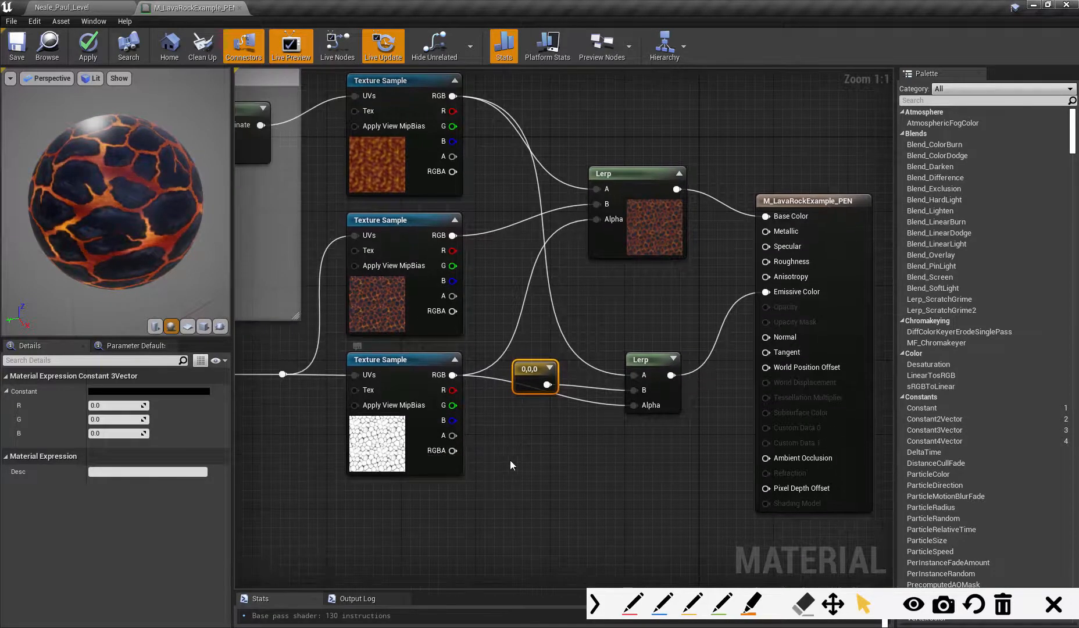
pyautogui.moveTo(528, 373); pyautogui.dragTo(538, 373)
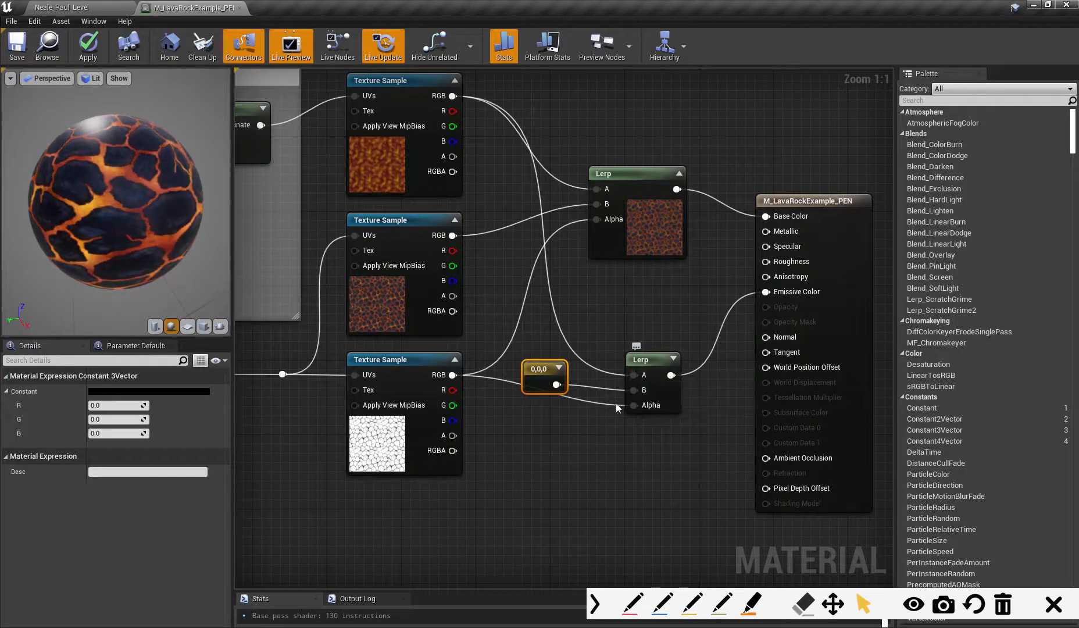
pyautogui.moveTo(615, 403); pyautogui.dragTo(571, 404, button='right')
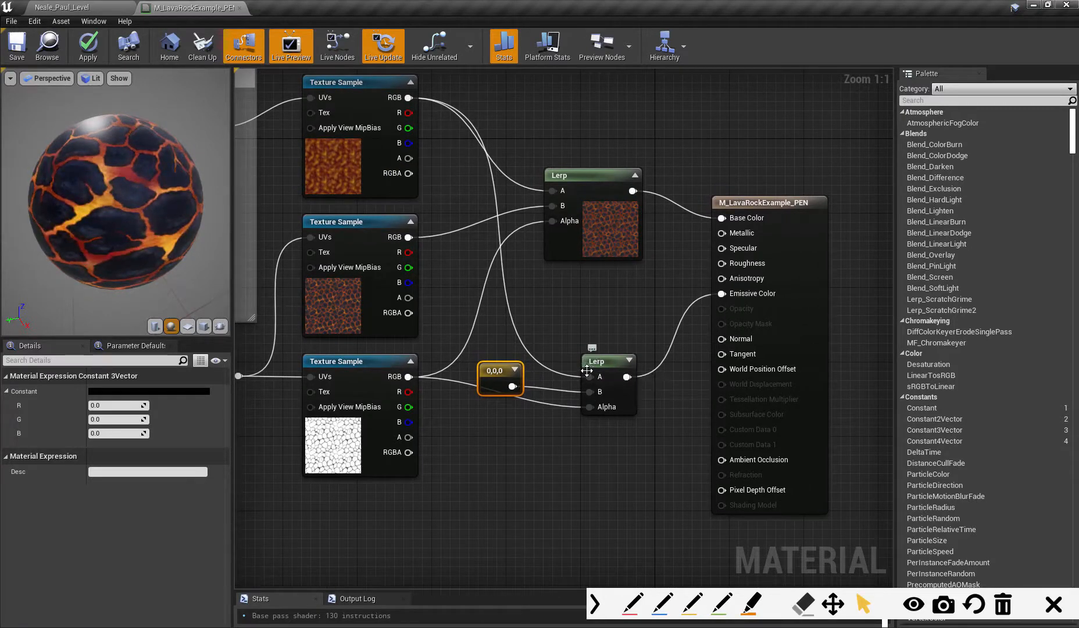
pyautogui.moveTo(494, 380); pyautogui.dragTo(494, 389)
pyautogui.moveTo(598, 440); pyautogui.dragTo(527, 452, button='right')
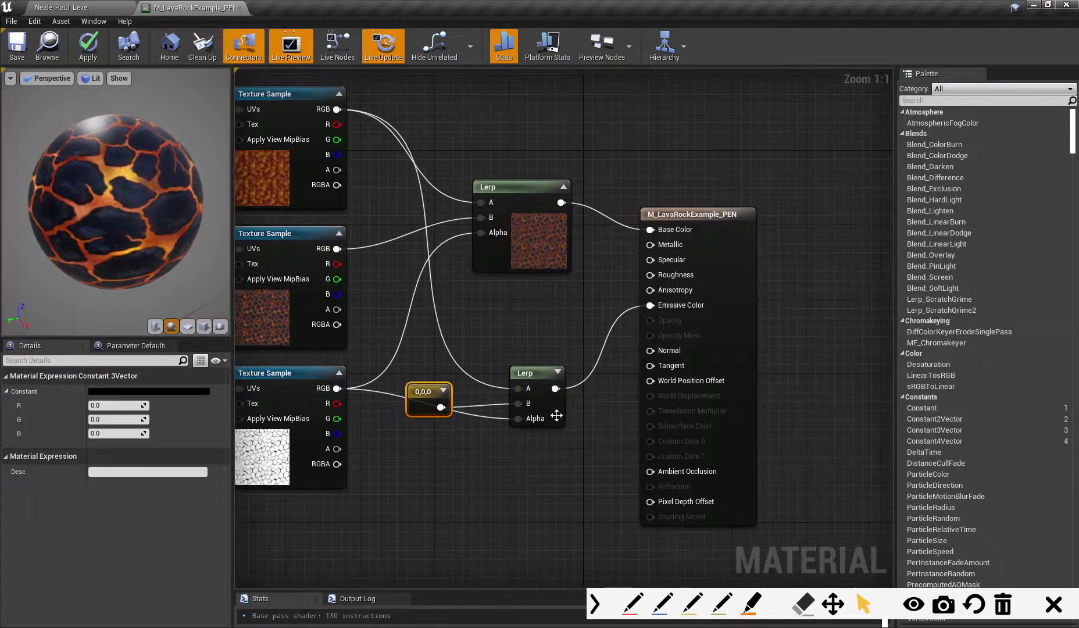
pyautogui.moveTo(534, 378); pyautogui.dragTo(515, 378)
pyautogui.moveTo(592, 408); pyautogui.dragTo(568, 412, button='right')
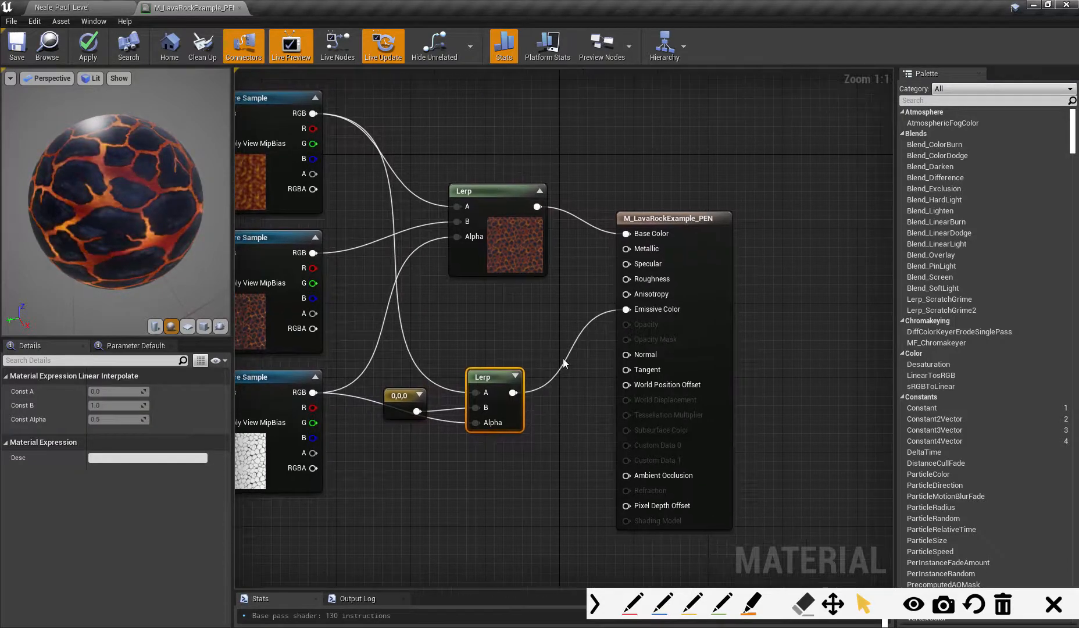
# Move the material result node away to make room and insert a Multiply node between the second Lerp and Emissive Color
pyautogui.moveTo(668, 220); pyautogui.dragTo(790, 219)
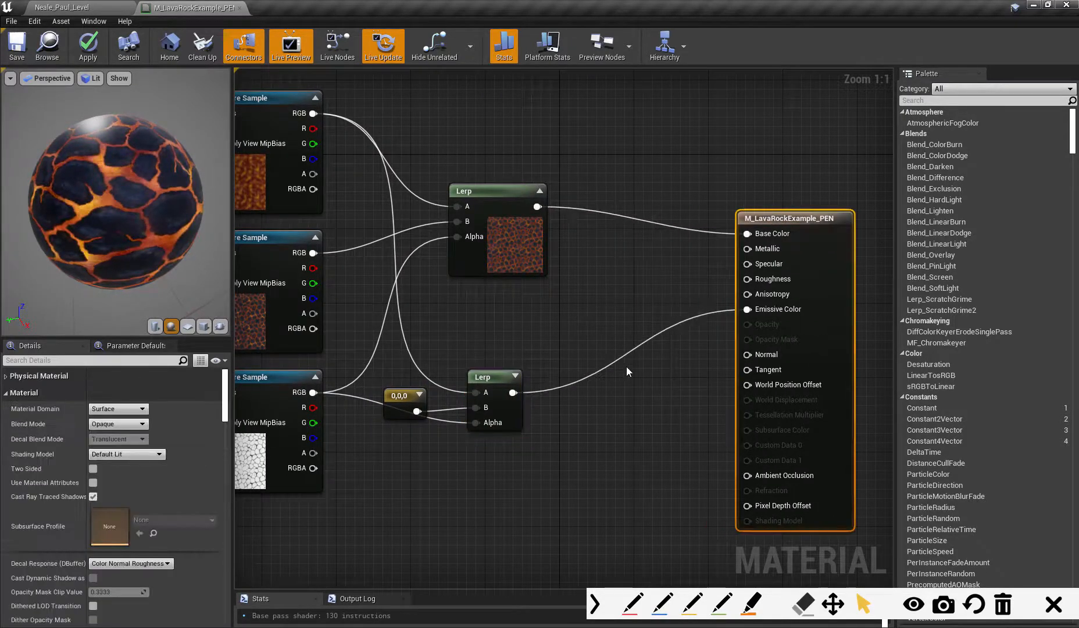
pyautogui.click(633, 376)
pyautogui.moveTo(645, 373); pyautogui.dragTo(618, 367)
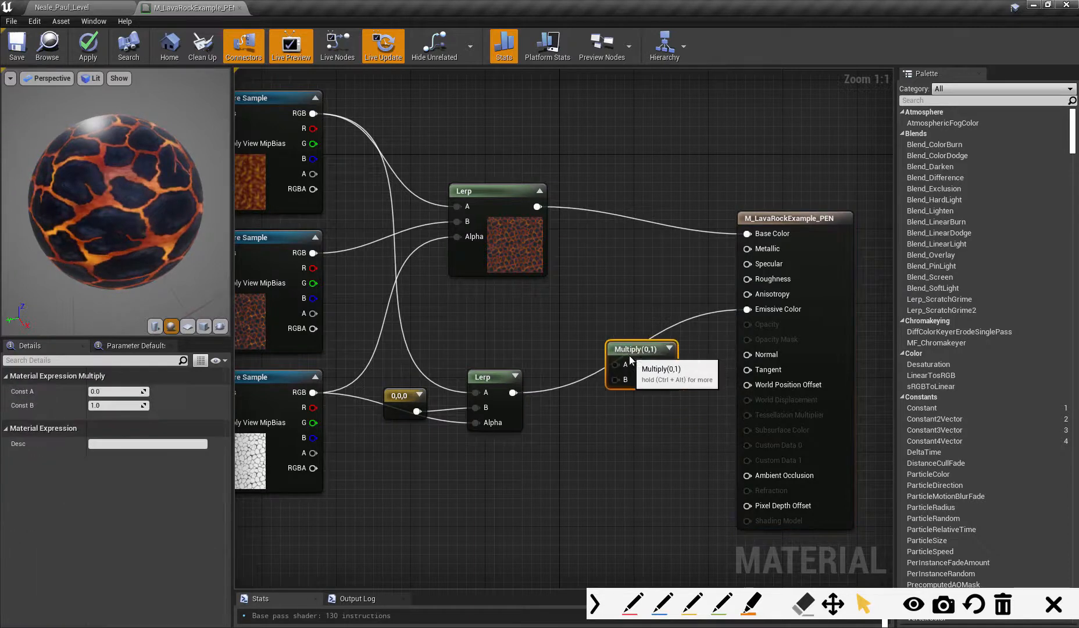
pyautogui.moveTo(512, 392); pyautogui.dragTo(750, 311)
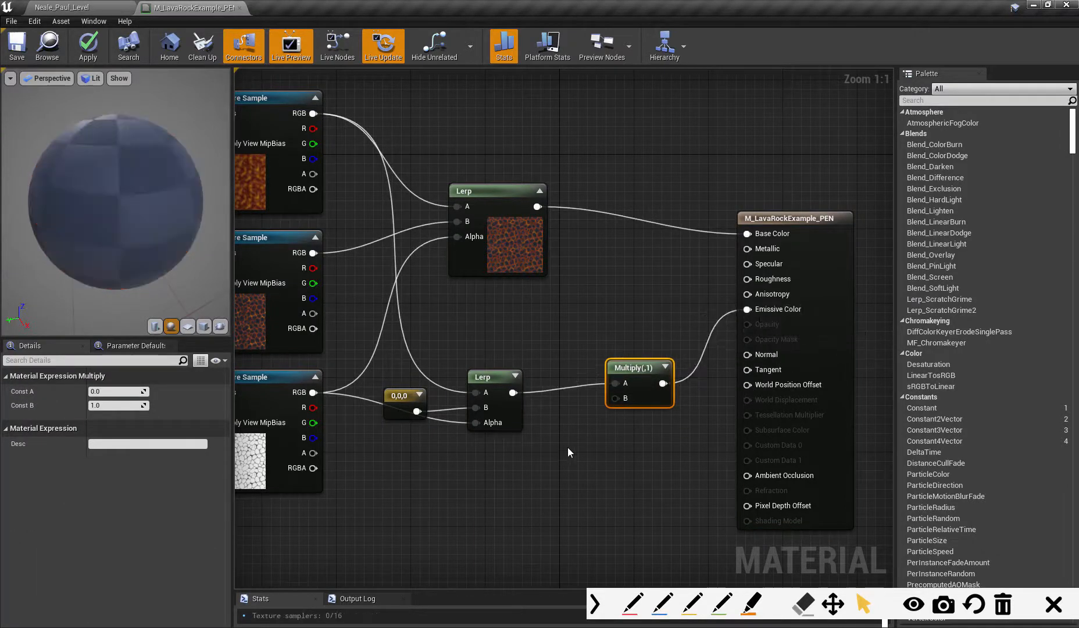
# Add a Constant node below the second Lerp and convert it to a parameter named Emmissive
pyautogui.click(568, 447)
pyautogui.rightClick(560, 447)
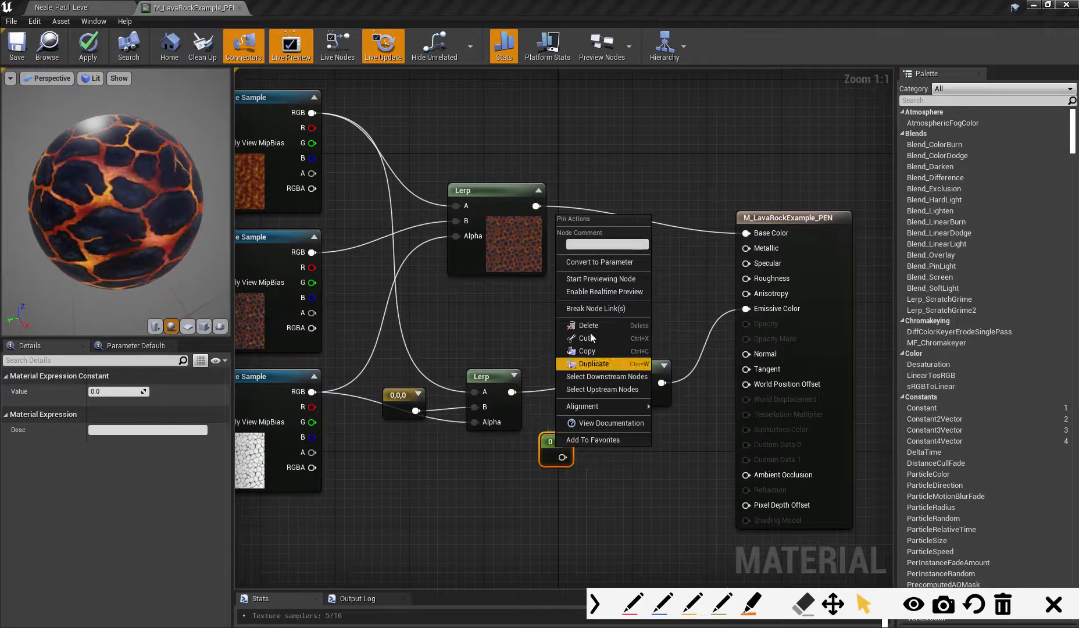
pyautogui.click(598, 263)
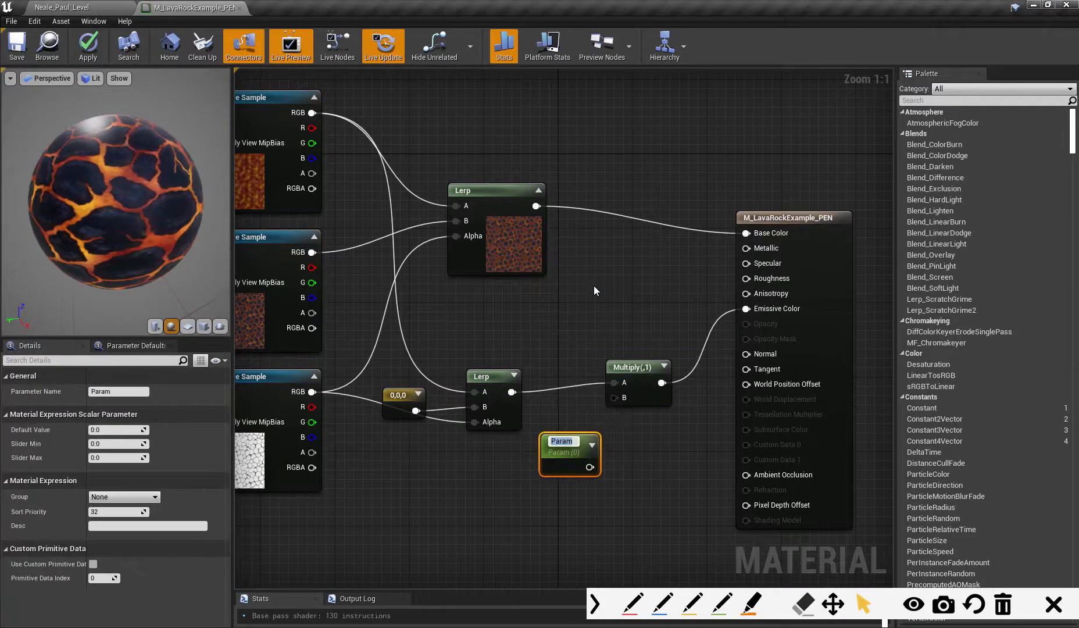
pyautogui.write('Emmi')
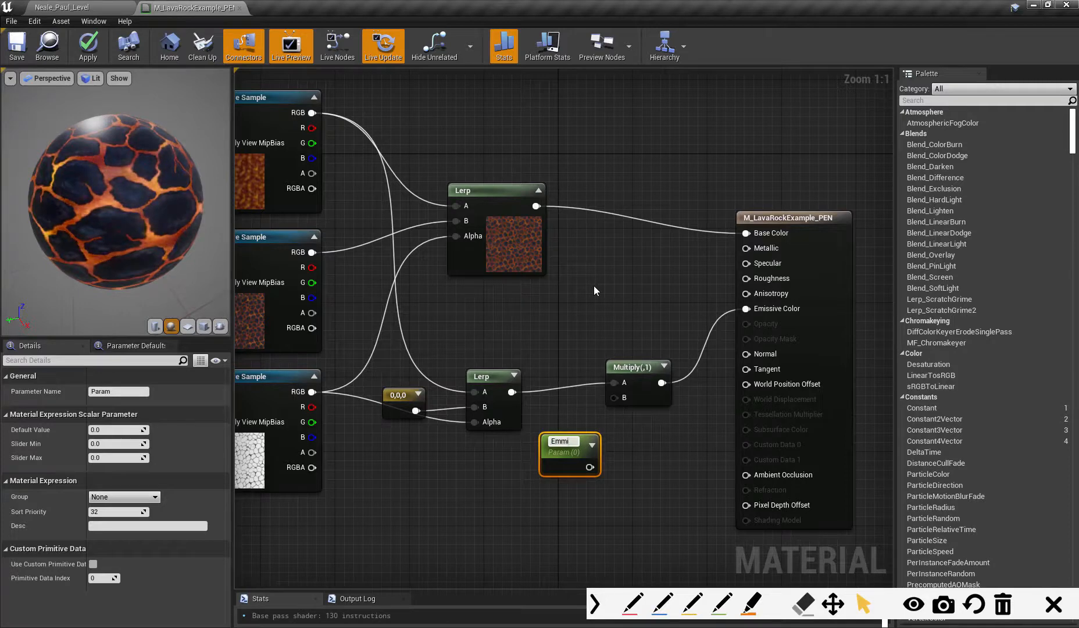
pyautogui.write('ssive')
pyautogui.press('Return')
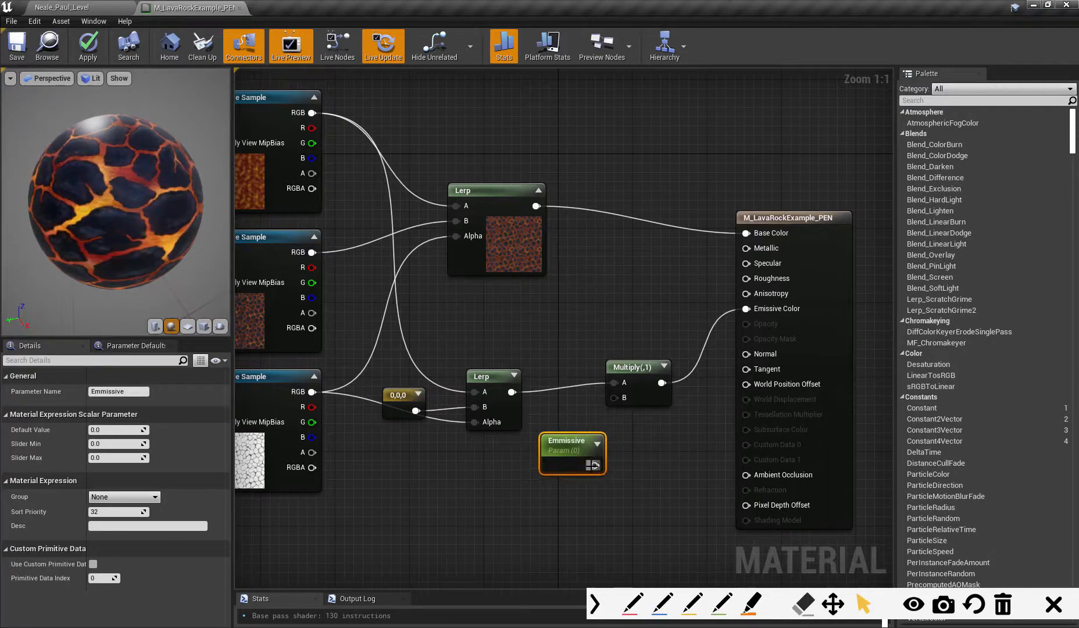
# Connect the Emmissive parameter to the Multiply's B input, reposition it under the second Lerp and set its default value to 10
pyautogui.moveTo(593, 465); pyautogui.dragTo(614, 397)
pyautogui.moveTo(567, 442); pyautogui.dragTo(519, 451)
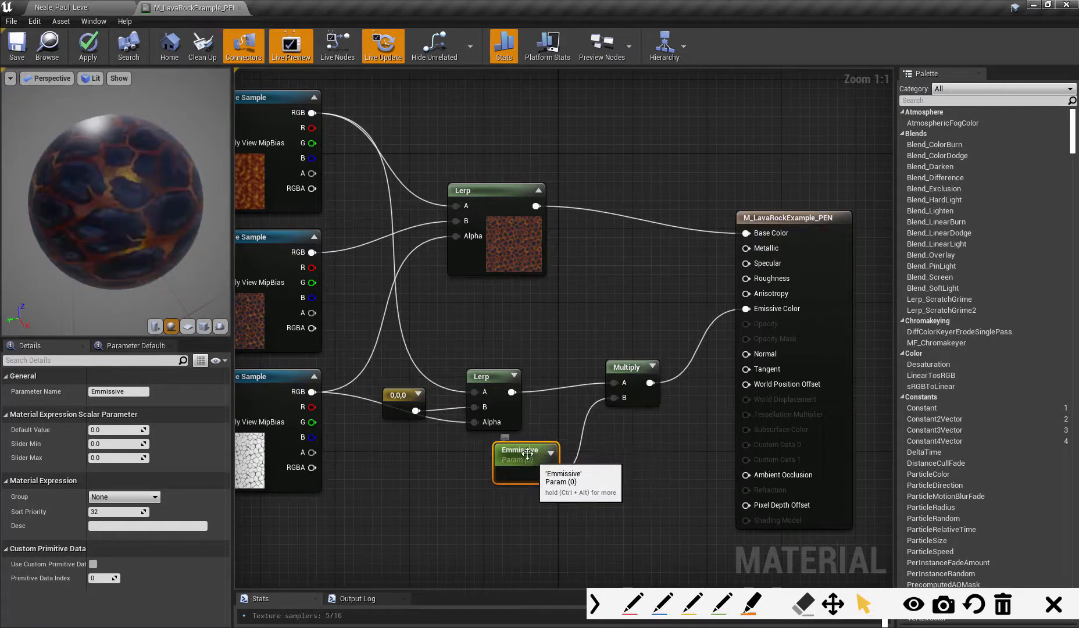
pyautogui.click(121, 430)
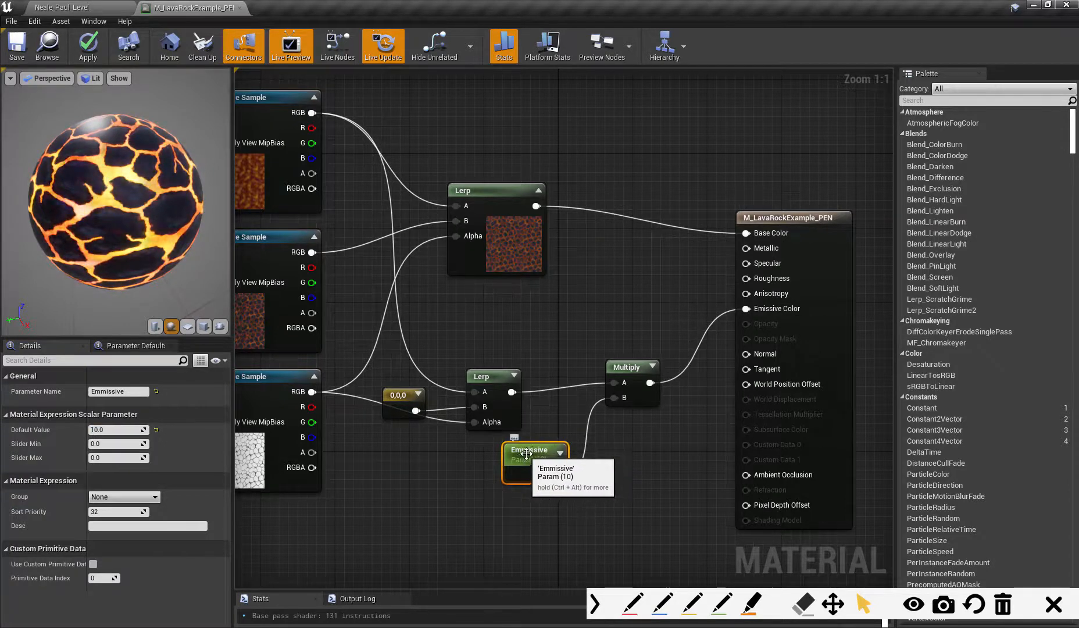
pyautogui.moveTo(544, 454); pyautogui.dragTo(553, 454)
# Add two Constant nodes in the empty graph area below the emissive parameter
pyautogui.click(108, 391)
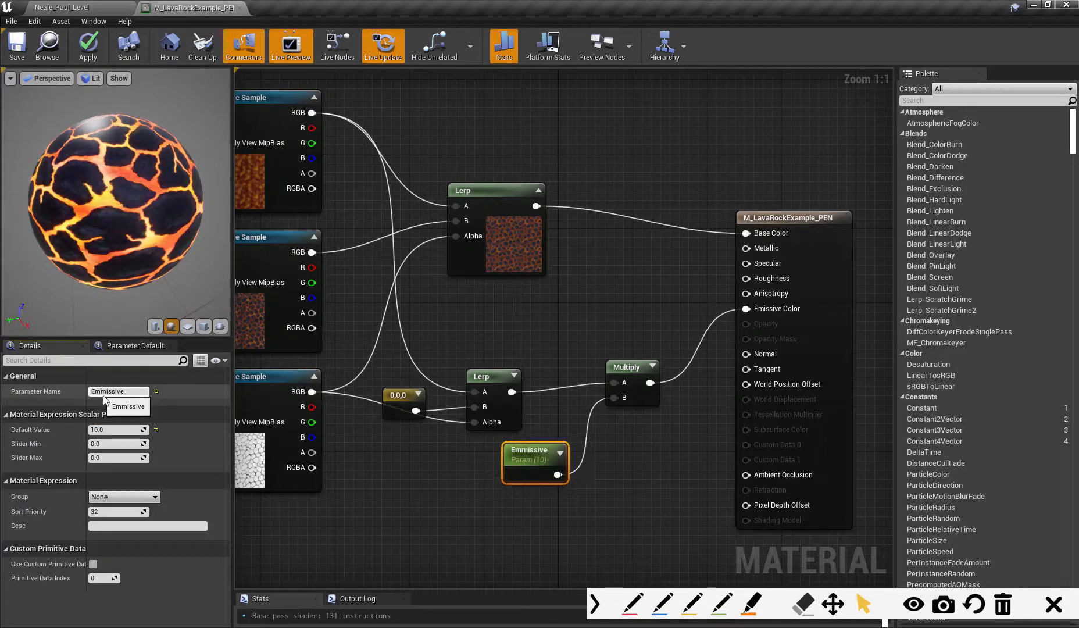
pyautogui.click(434, 484)
pyautogui.press('1')
pyautogui.click(442, 482)
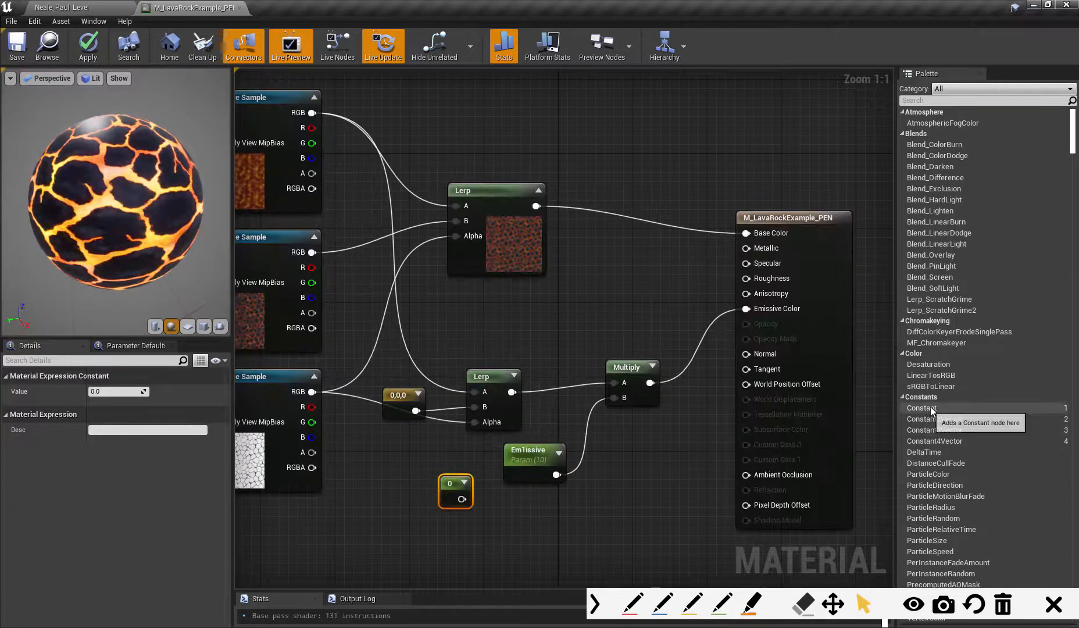
pyautogui.moveTo(929, 407); pyautogui.dragTo(519, 514)
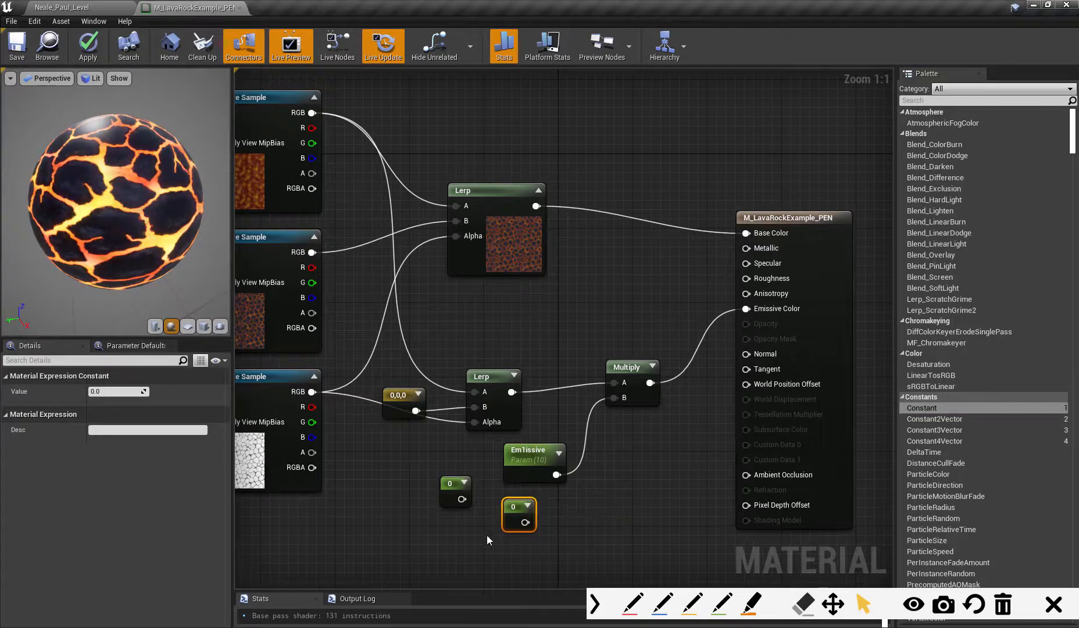
# Delete the two spare Constant nodes below the emissive parameter
pyautogui.press('Delete')
pyautogui.click(448, 482)
pyautogui.press('Delete')
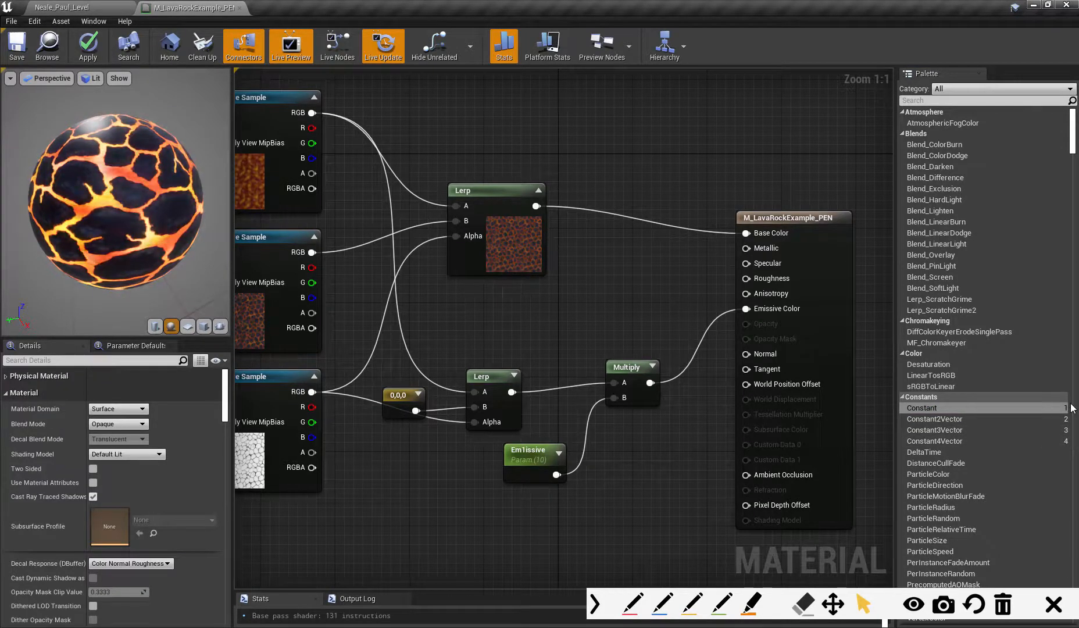
# Place sample Constant, Lerp, Multiply, Texture Sample and TexCoord nodes in the empty graph area, and delete them all
pyautogui.click(421, 499)
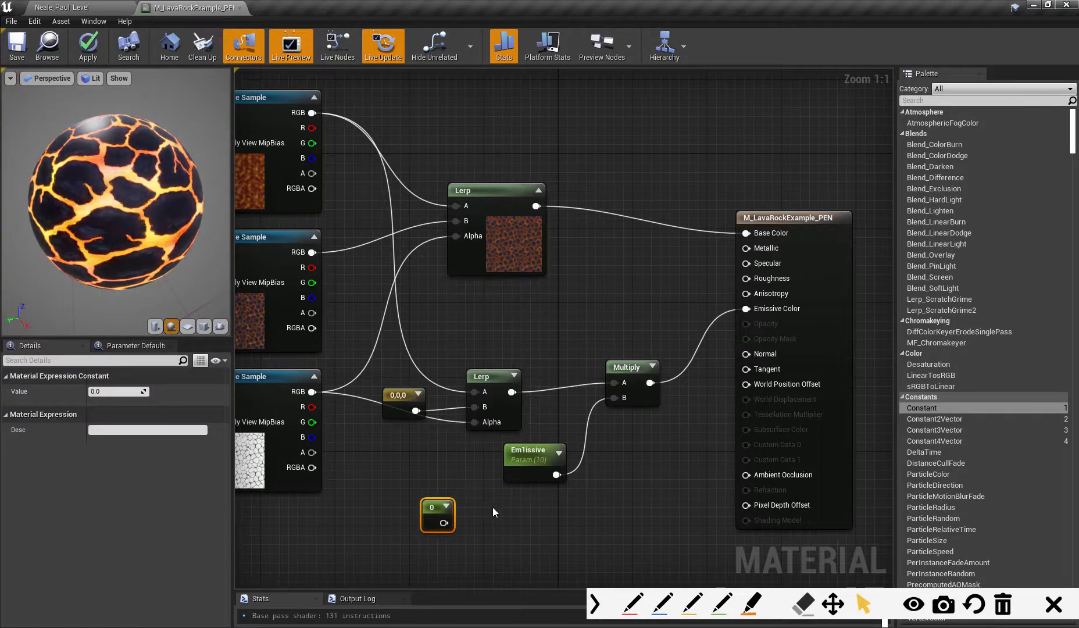
pyautogui.click(511, 506)
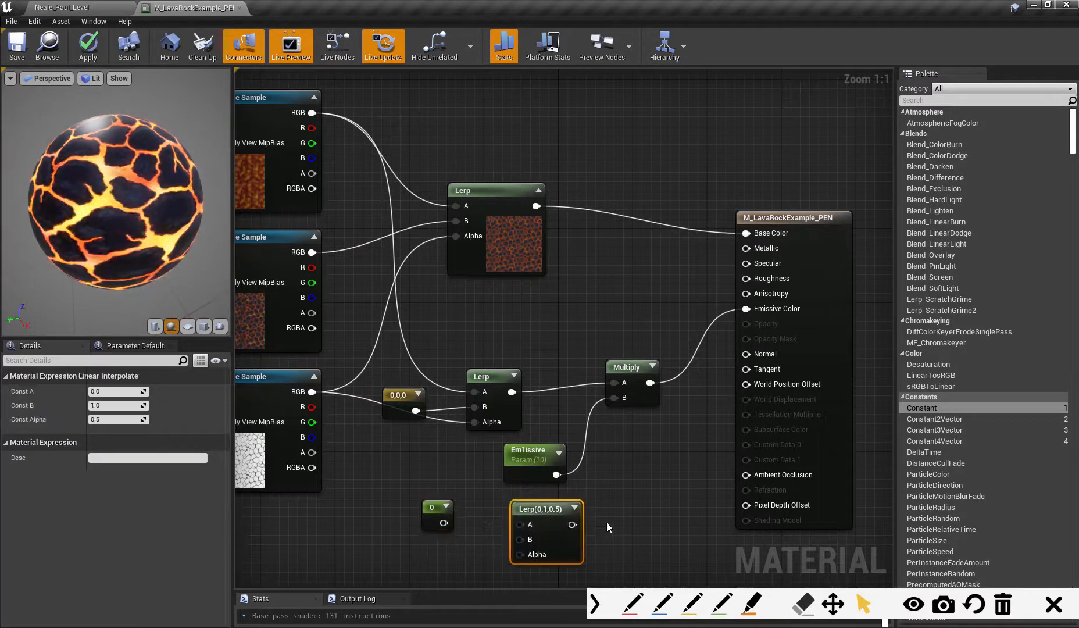
pyautogui.click(608, 510)
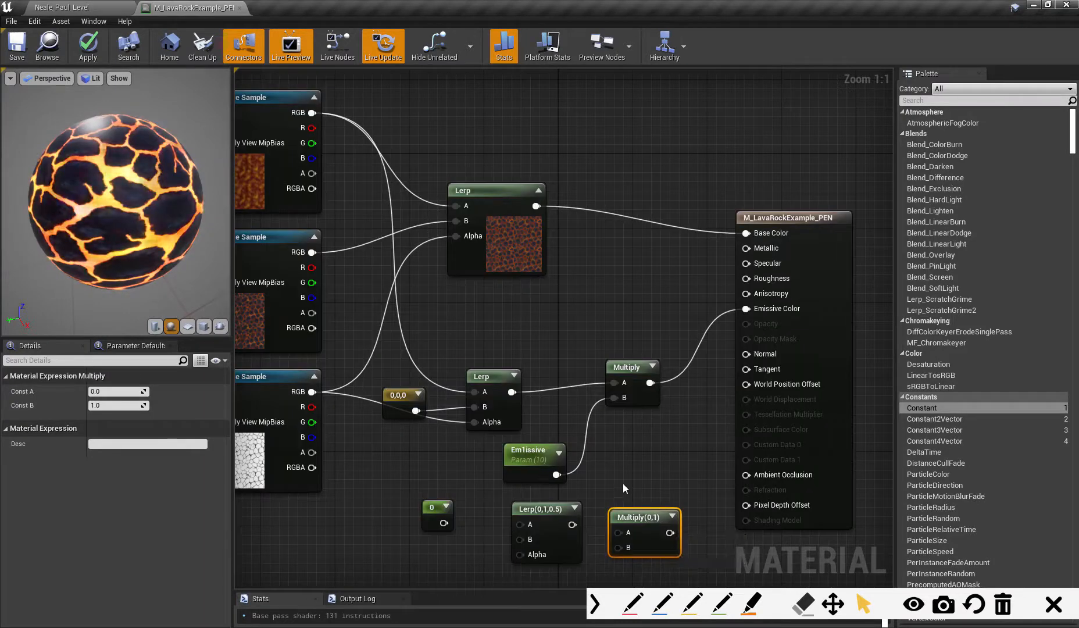
pyautogui.click(624, 468)
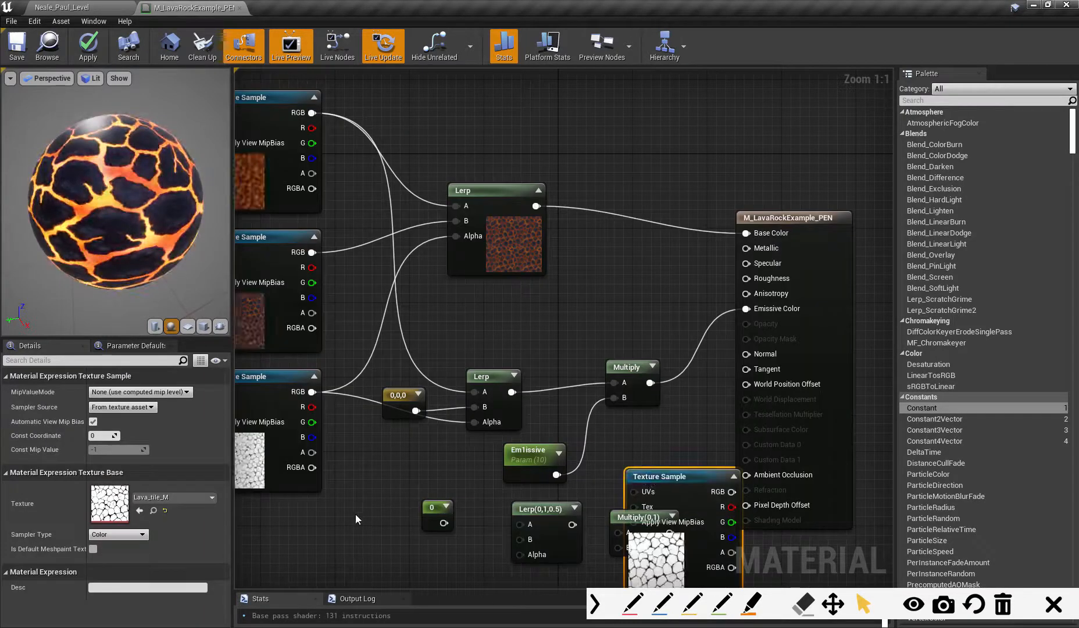
pyautogui.click(368, 504)
pyautogui.moveTo(349, 516); pyautogui.dragTo(713, 551)
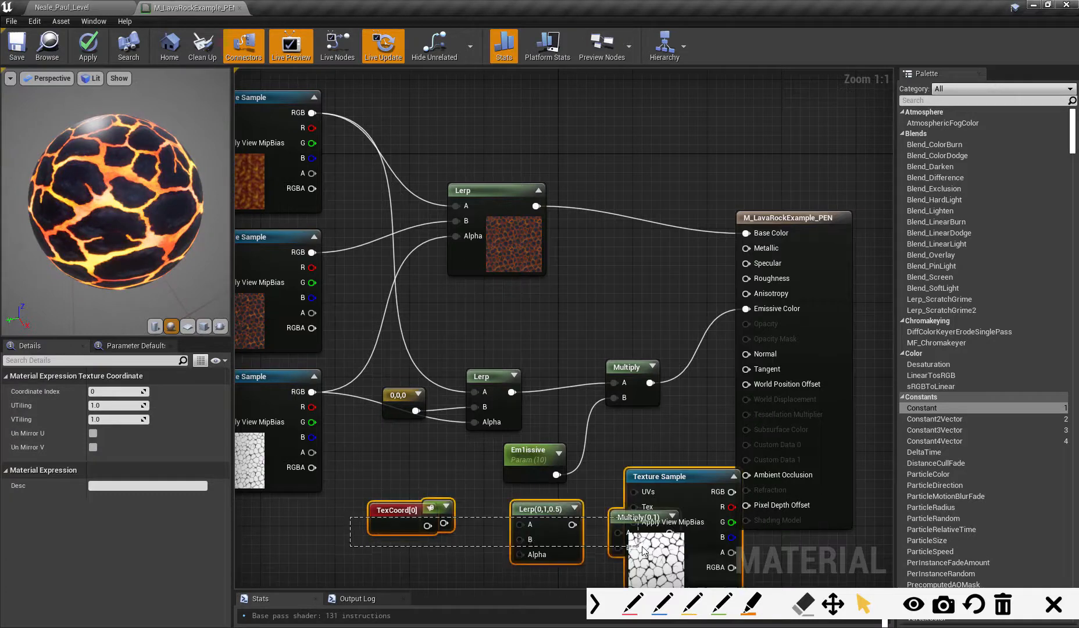
pyautogui.press('Delete')
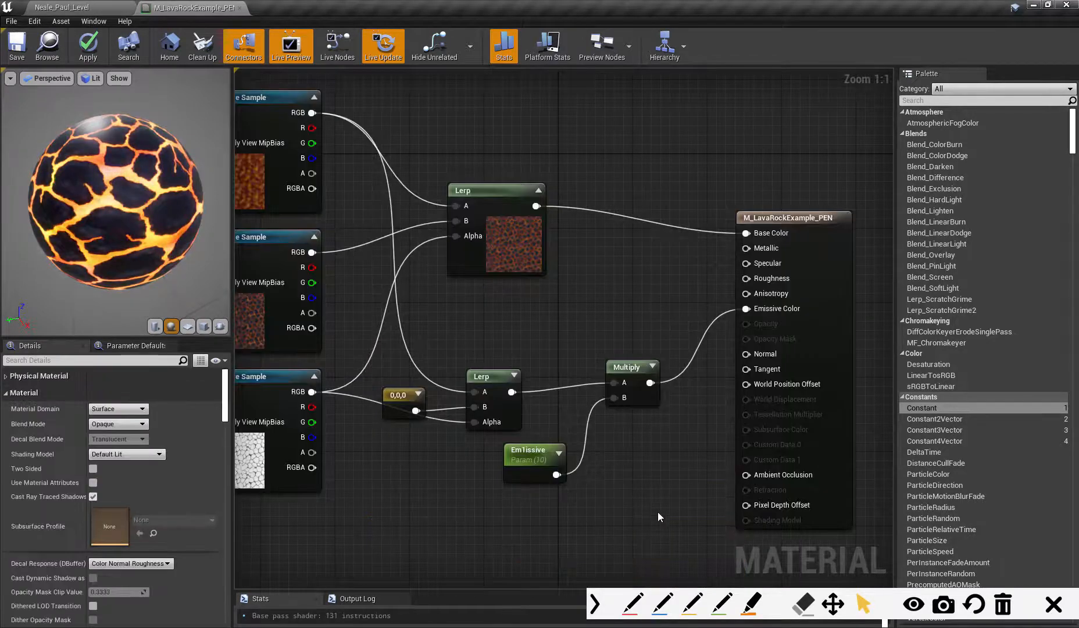
# Align the Multiply node and its scalar parameter beside the second Lerp, and correct the parameter's name to Emissive
pyautogui.moveTo(605, 372); pyautogui.dragTo(716, 343, button='right')
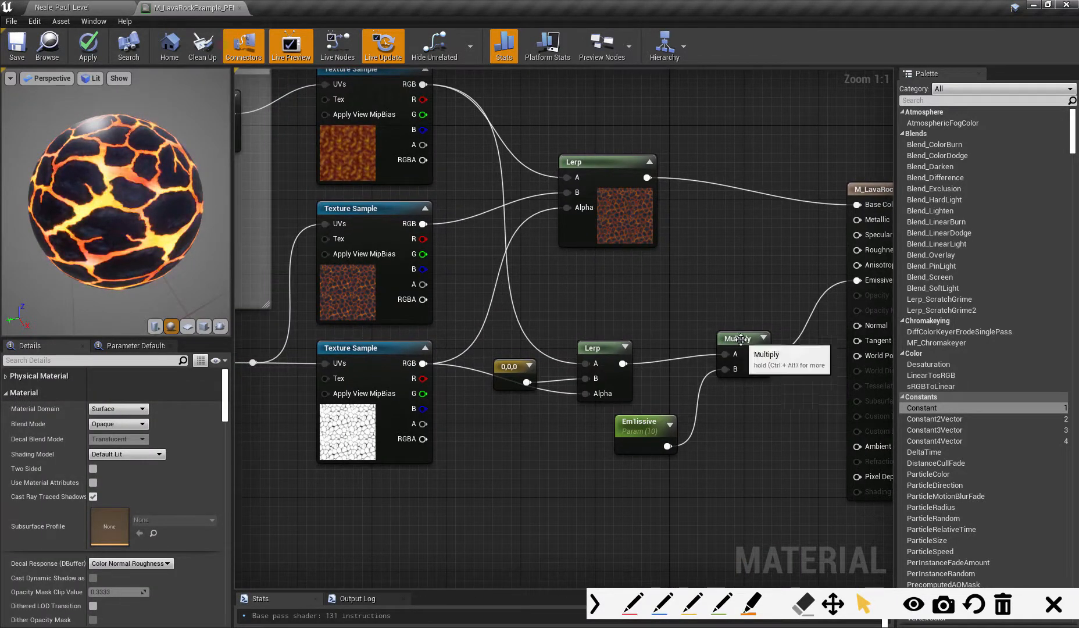
pyautogui.moveTo(740, 340); pyautogui.dragTo(721, 349)
pyautogui.moveTo(640, 423); pyautogui.dragTo(611, 422)
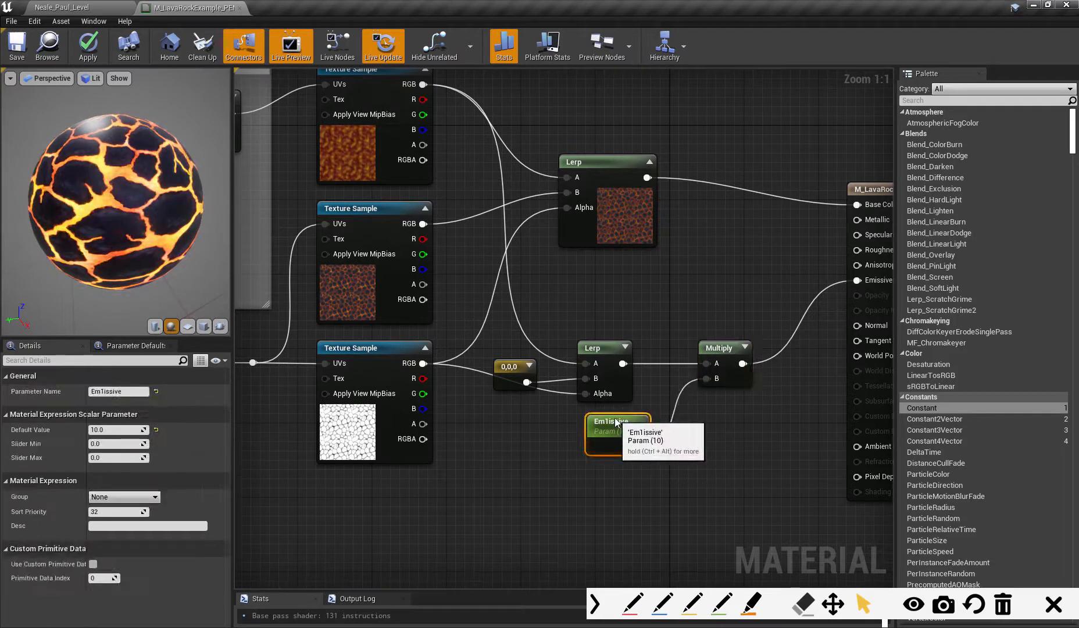
pyautogui.click(105, 394)
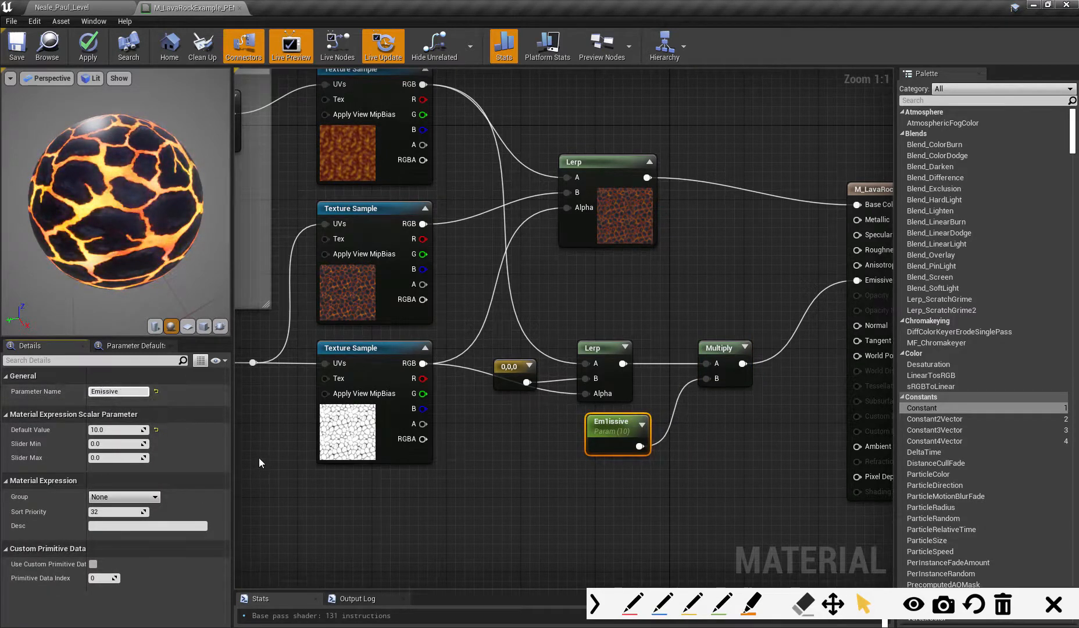
pyautogui.click(635, 482)
pyautogui.press('Home')
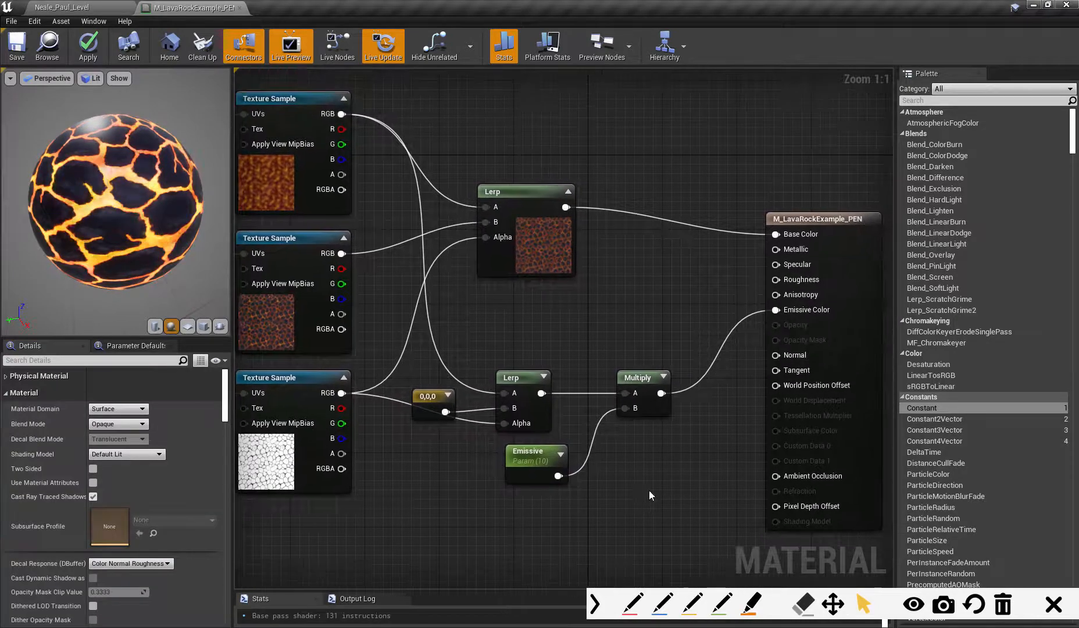
# Examine the node graph from the Animation group through the texture samples to the material result node, including the mask texture
pyautogui.scroll(1, 691, 342)
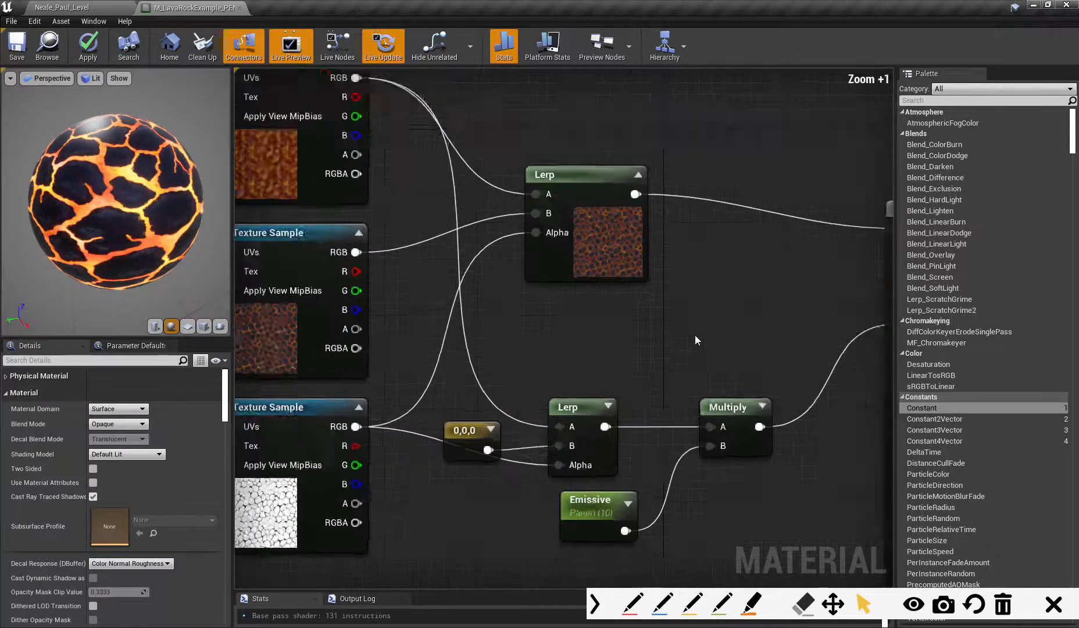
pyautogui.scroll(-3, 695, 335)
pyautogui.moveTo(413, 364); pyautogui.dragTo(667, 364, button='right')
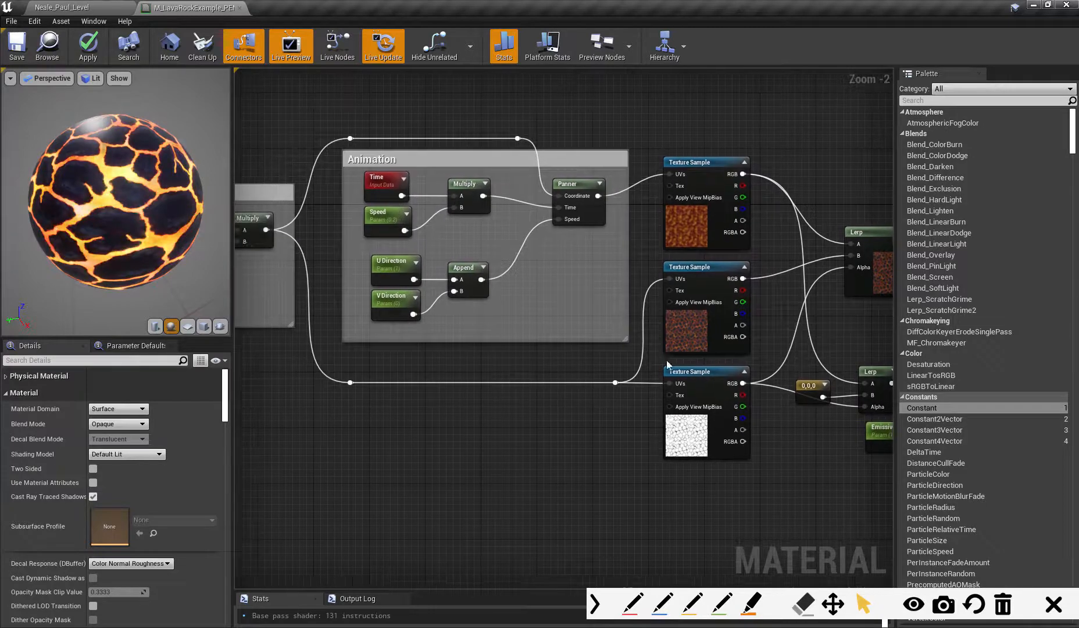
pyautogui.moveTo(455, 399); pyautogui.dragTo(337, 407, button='right')
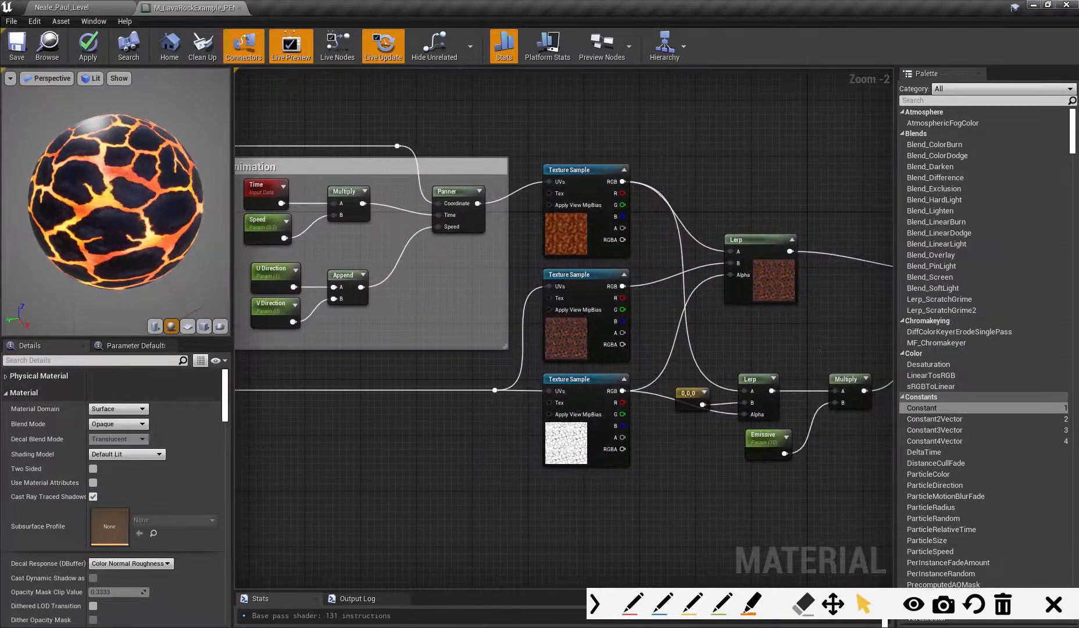
pyautogui.moveTo(819, 349); pyautogui.dragTo(560, 338, button='right')
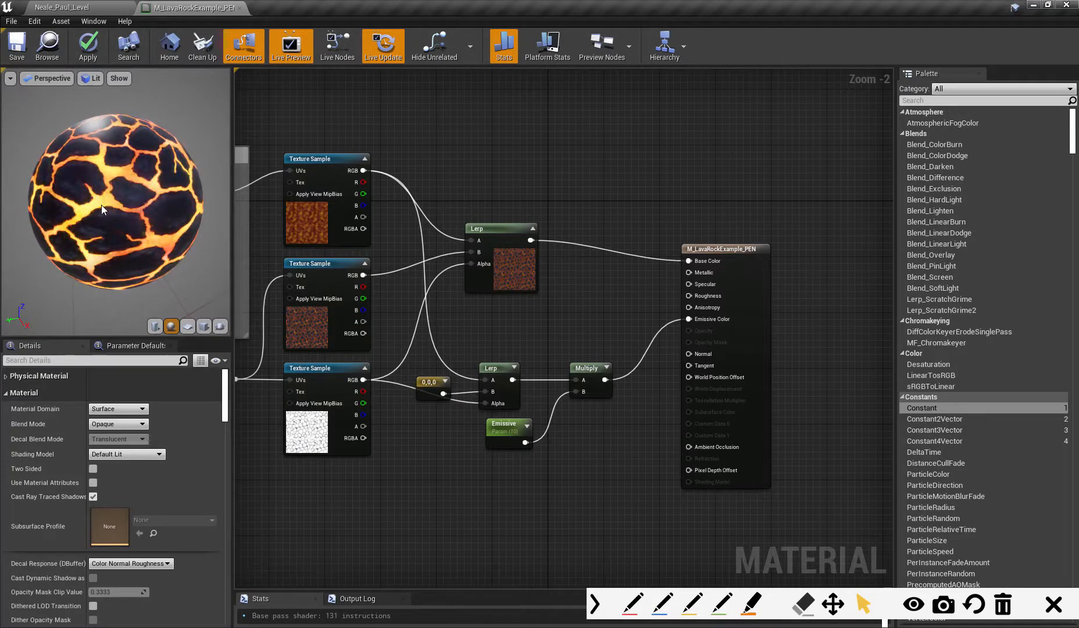
pyautogui.click(336, 369)
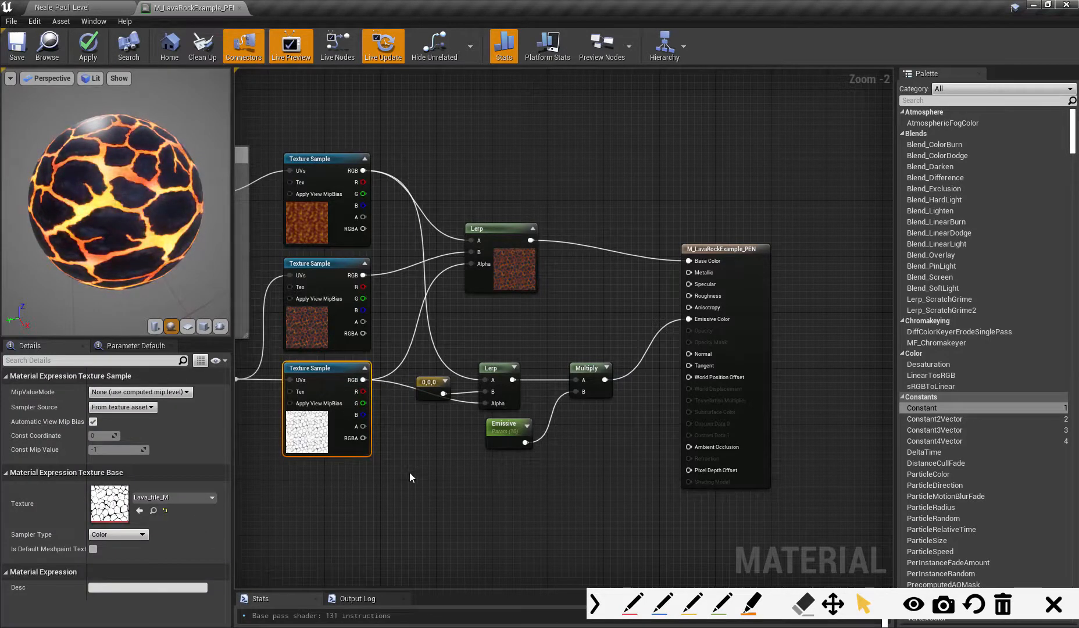
pyautogui.moveTo(442, 472); pyautogui.dragTo(485, 433, button='right')
pyautogui.scroll(-3, 470, 407)
pyautogui.scroll(3, 471, 407)
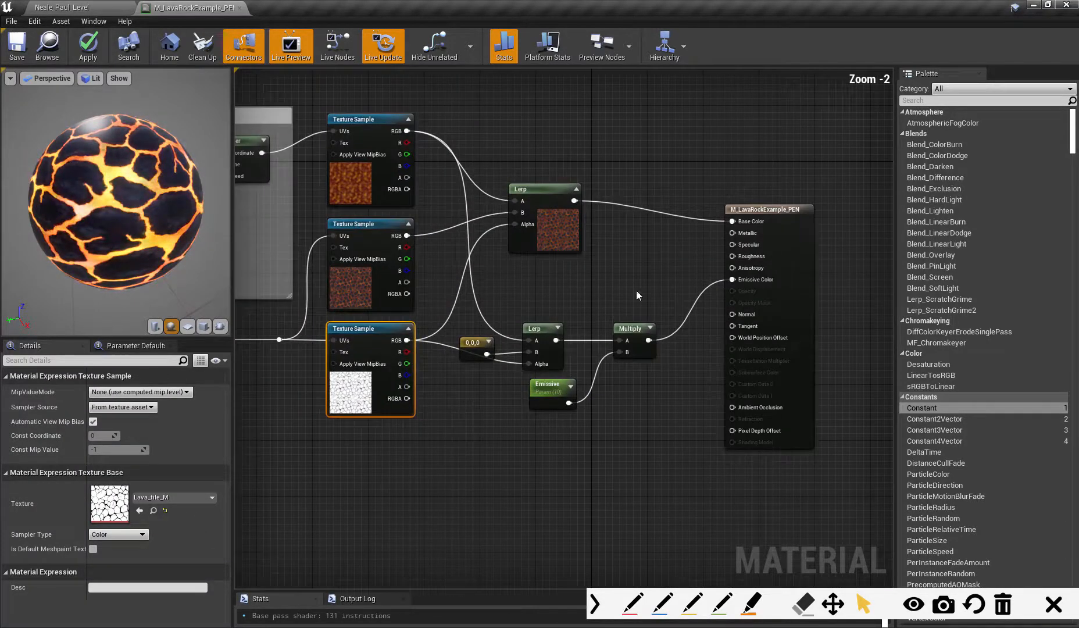
# Move the Base Color Lerp upward to make room between it and the emissive Lerp
pyautogui.moveTo(635, 290); pyautogui.dragTo(597, 350, button='right')
pyautogui.click(533, 219)
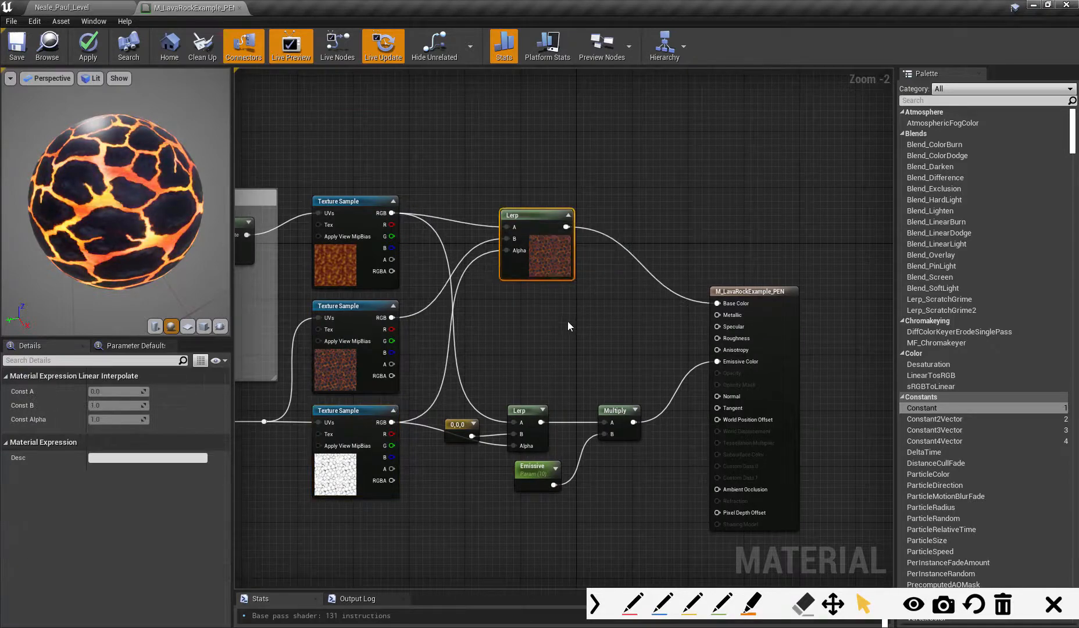
pyautogui.scroll(2, 564, 308)
pyautogui.moveTo(557, 339); pyautogui.dragTo(596, 301, button='right')
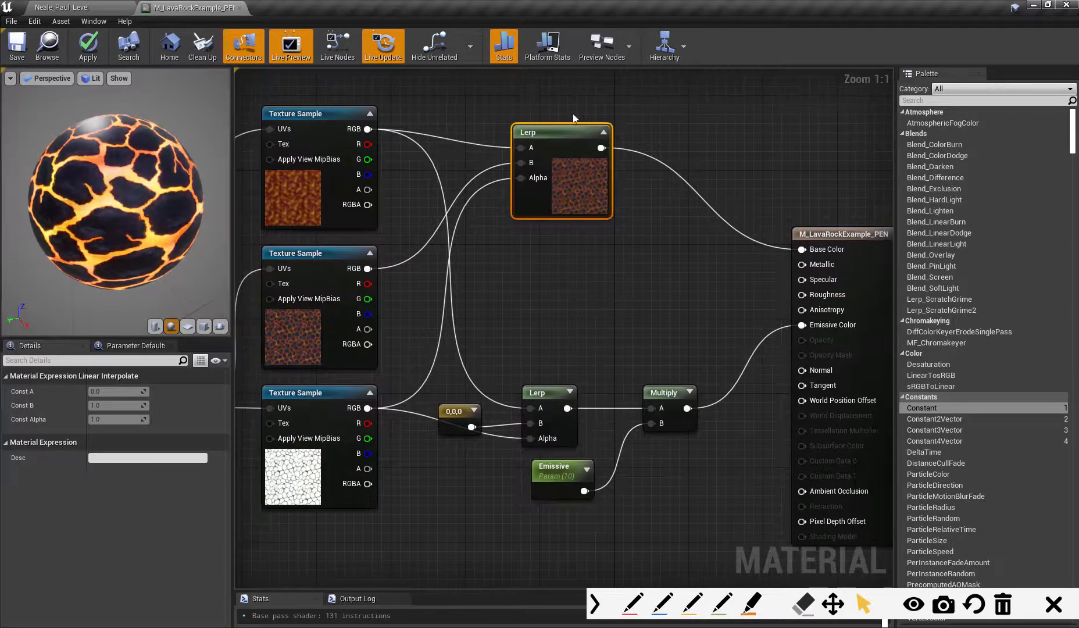
pyautogui.moveTo(568, 132); pyautogui.dragTo(559, 123)
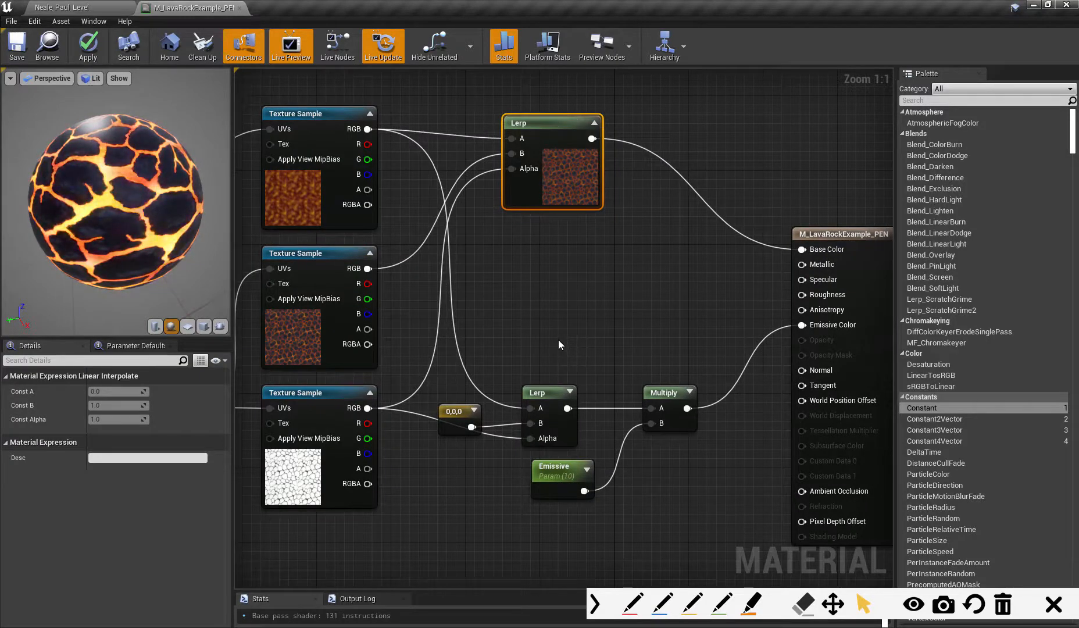
# Try a new Lerp node between the two existing Lerps as the Roughness input, and disconnect it
pyautogui.press('l')
pyautogui.click(562, 254)
pyautogui.moveTo(582, 253); pyautogui.dragTo(782, 338)
pyautogui.moveTo(799, 294); pyautogui.dragTo(801, 295)
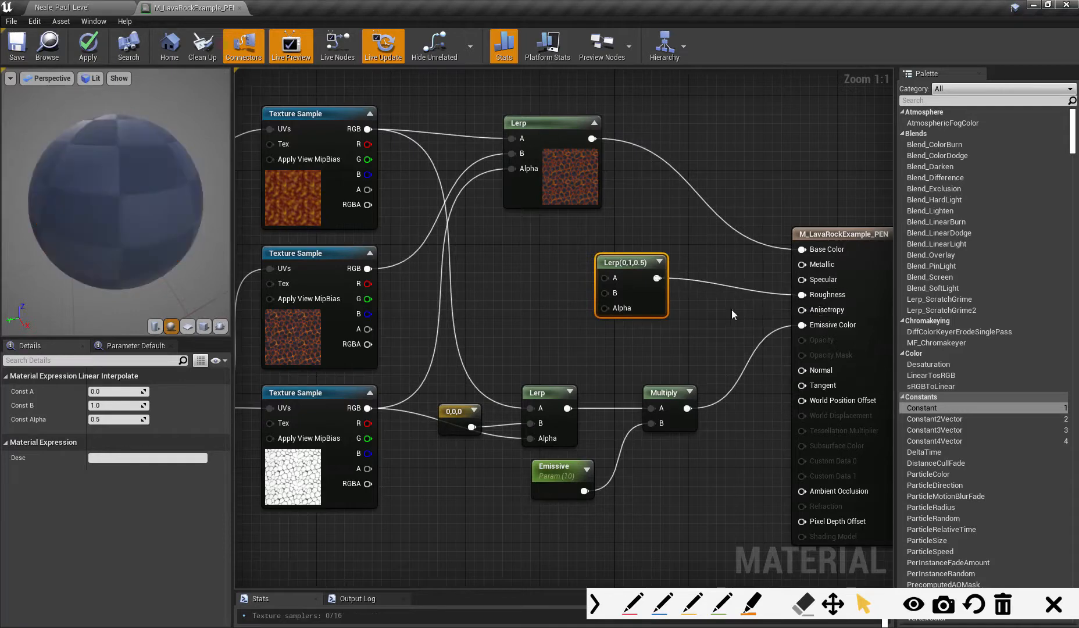
pyautogui.moveTo(625, 263); pyautogui.dragTo(644, 263)
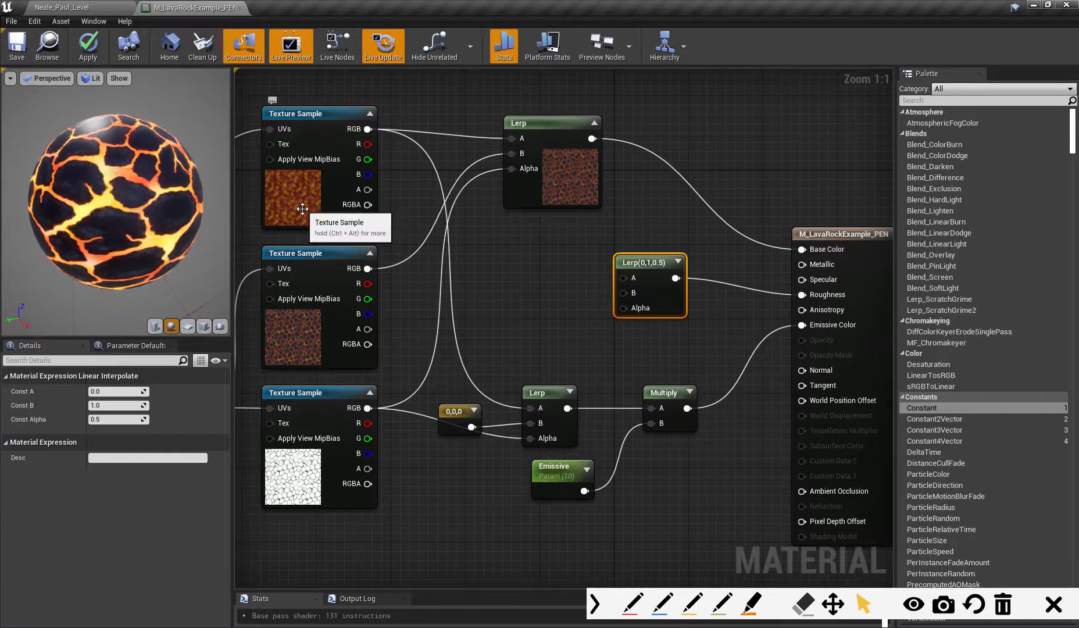
pyautogui.moveTo(638, 262); pyautogui.dragTo(581, 262)
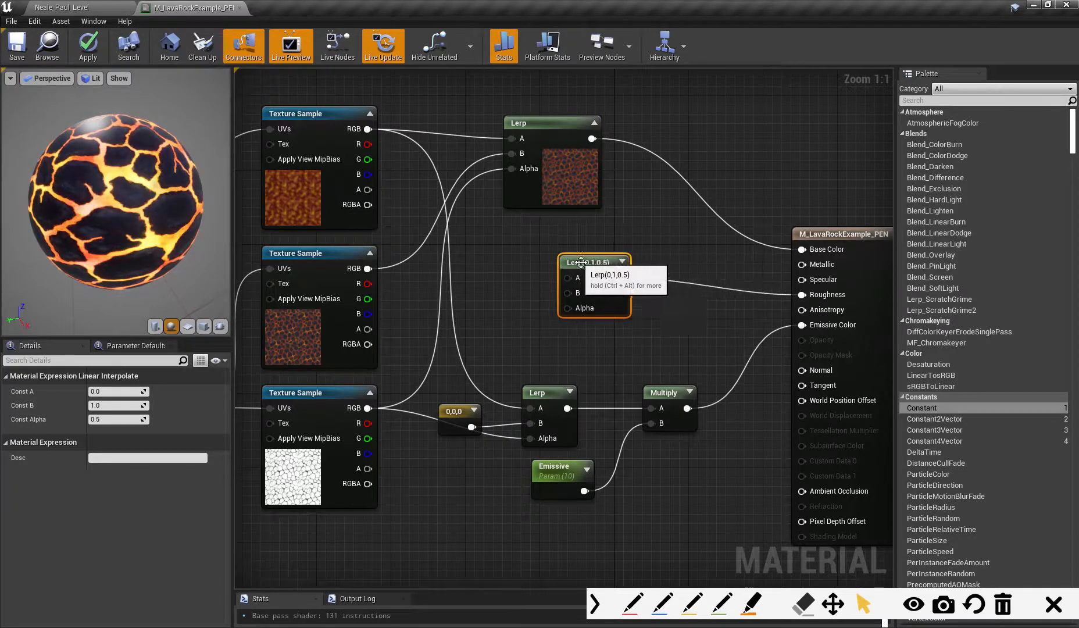
pyautogui.keyDown('alt'); pyautogui.click(620, 278); pyautogui.keyUp('alt')
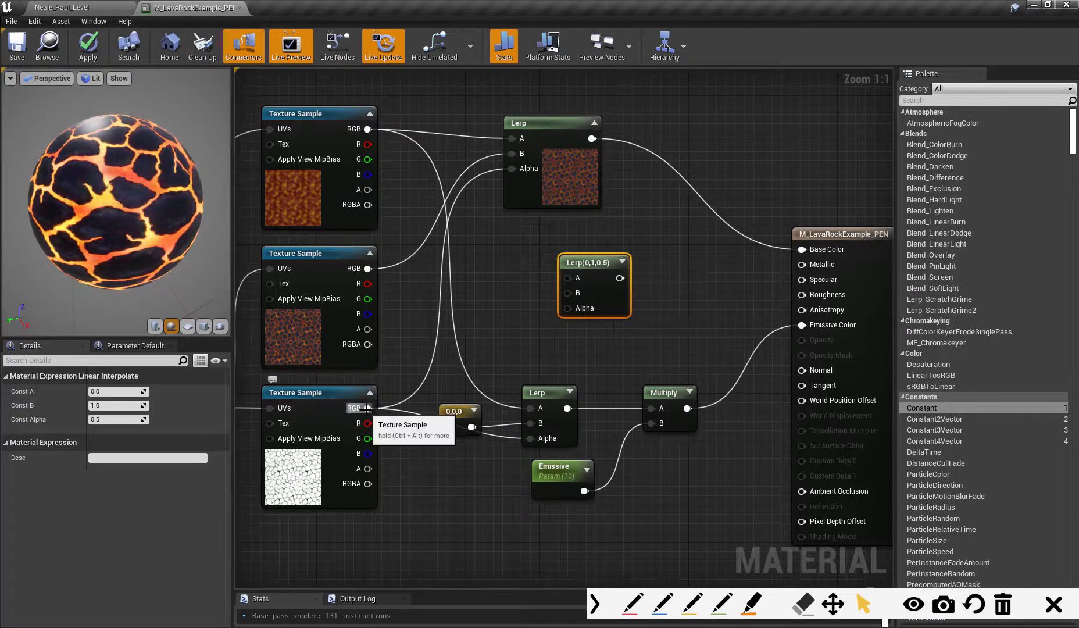
# Connect the Lava_tile_M mask texture's RGB output to Roughness and inspect the surface on the preview sphere
pyautogui.moveTo(366, 407); pyautogui.dragTo(809, 295)
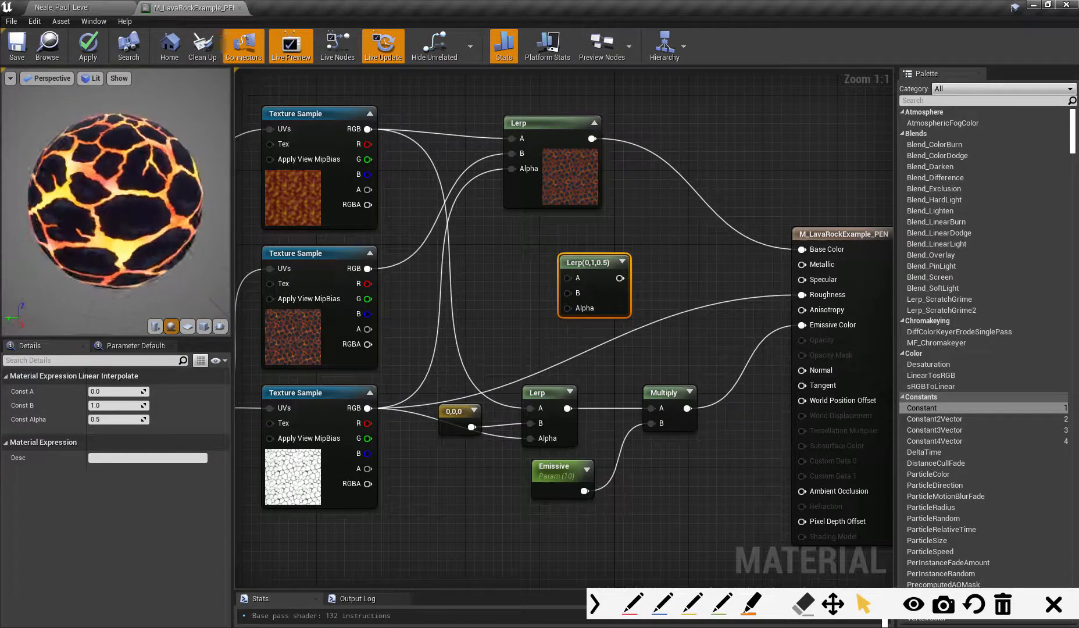
pyautogui.scroll(4, 135, 198)
pyautogui.scroll(-3, 135, 198)
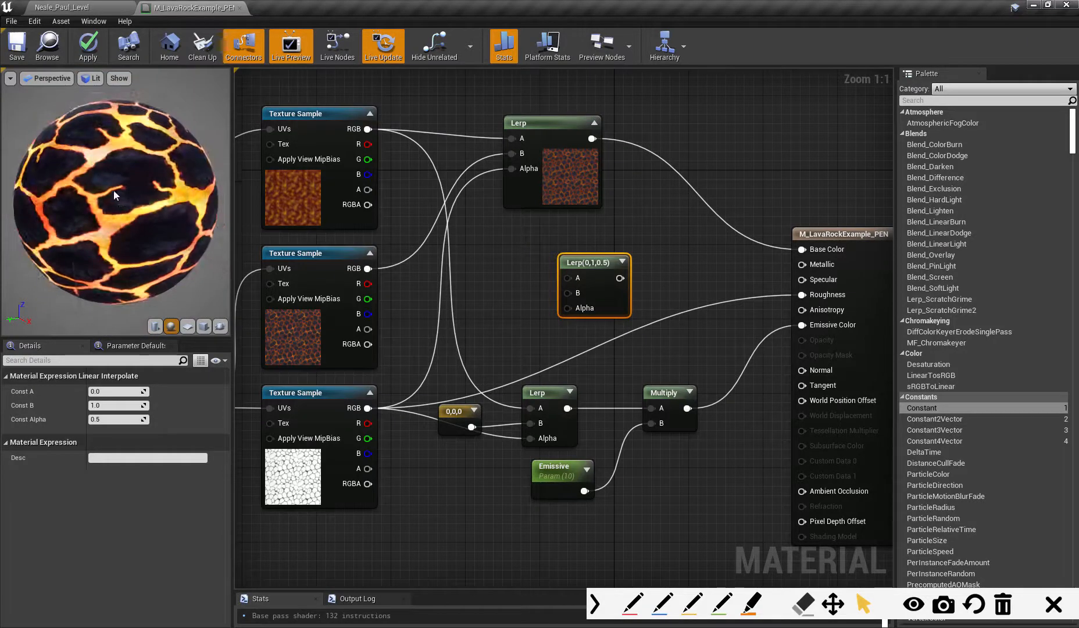
pyautogui.moveTo(135, 198); pyautogui.dragTo(131, 248)
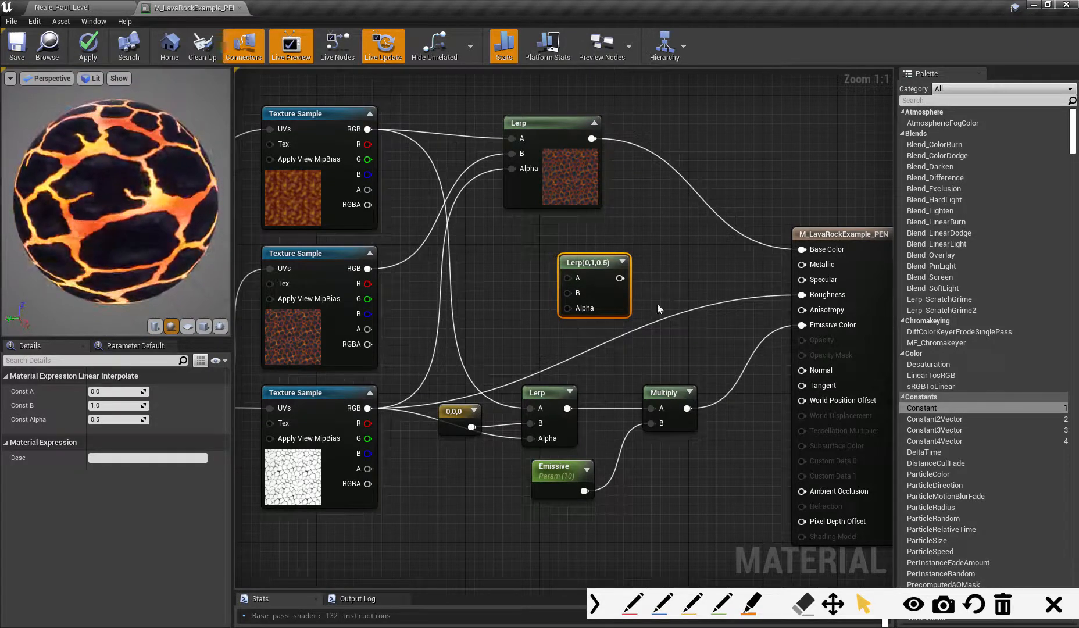
# Set the Emissive parameter's default value to 1 and inspect the glow on the preview sphere
pyautogui.click(529, 468)
pyautogui.click(116, 430)
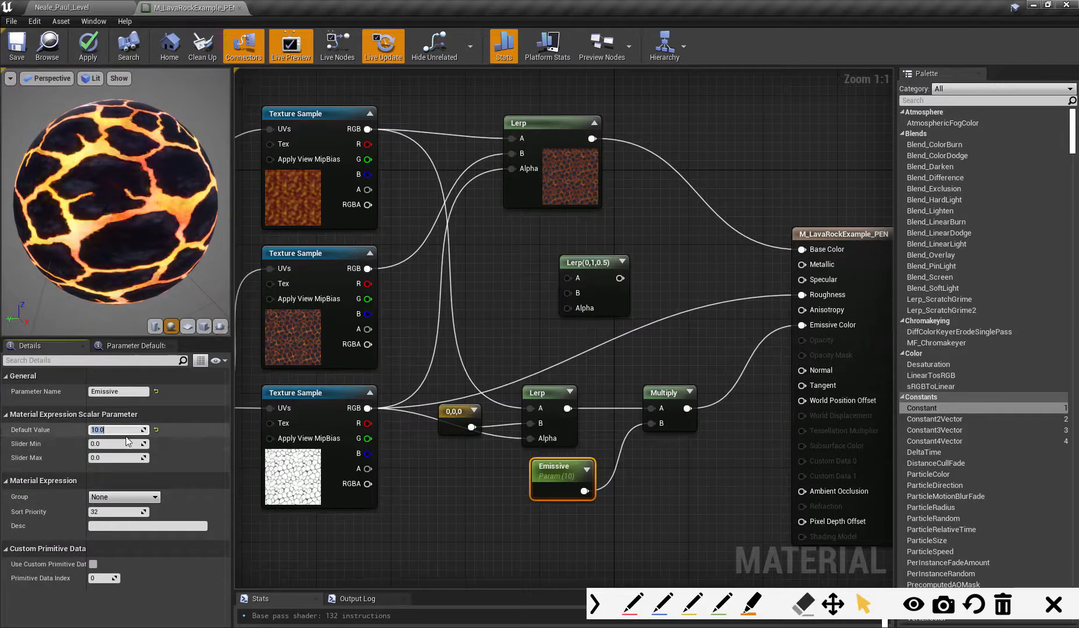
pyautogui.write('1')
pyautogui.press('Return')
pyautogui.moveTo(155, 197); pyautogui.dragTo(154, 227)
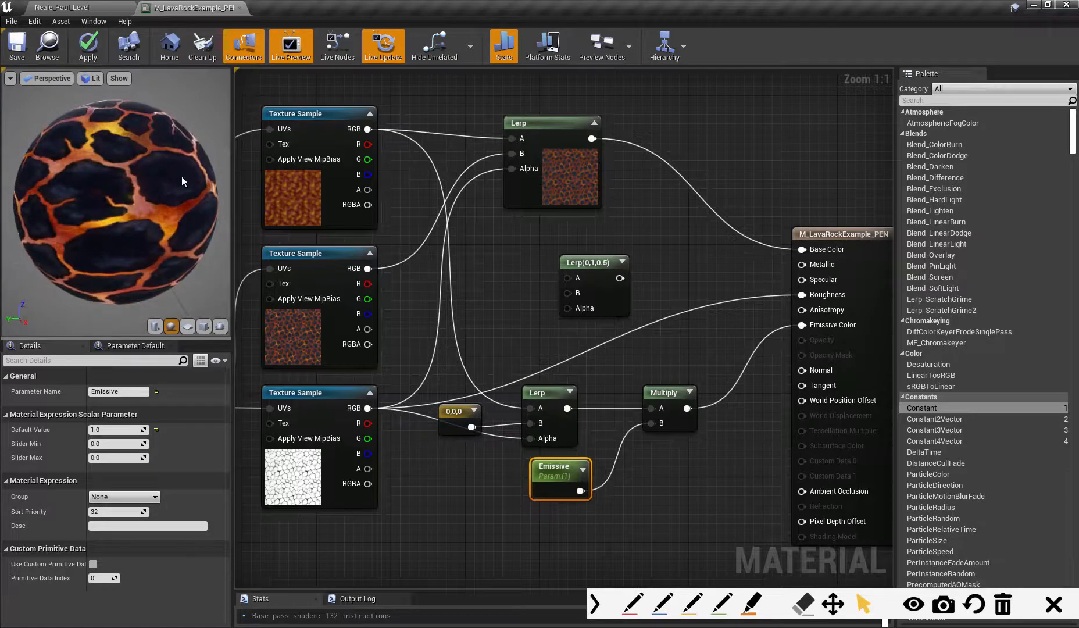
pyautogui.moveTo(182, 177); pyautogui.dragTo(174, 201)
# Delete the unconnected Lerp node between the Base Color and emissive branches
pyautogui.click(335, 386)
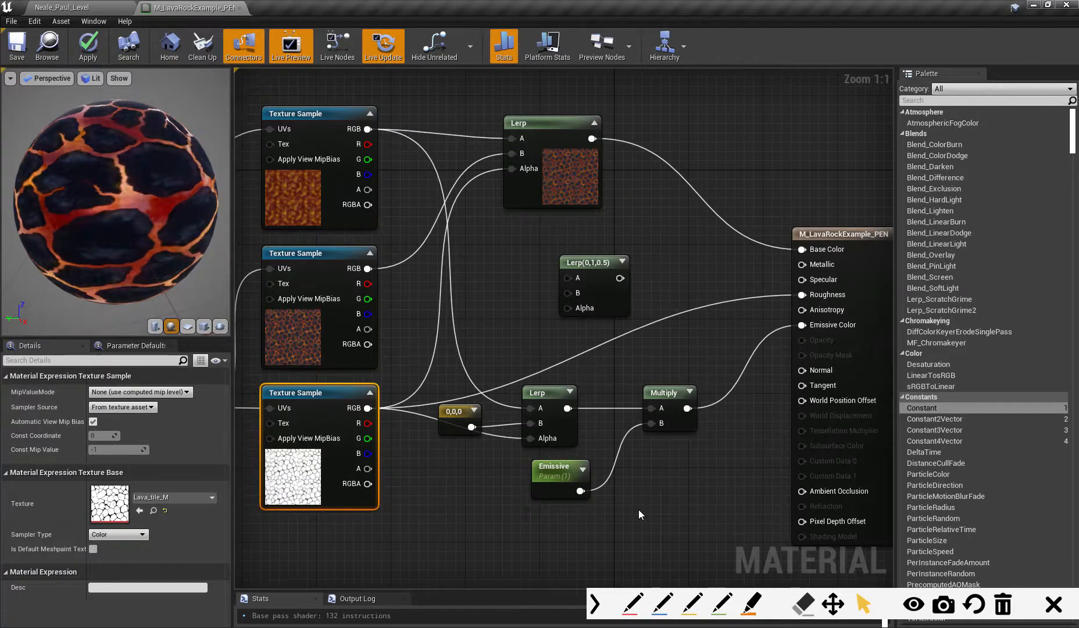
pyautogui.moveTo(589, 265); pyautogui.dragTo(590, 257)
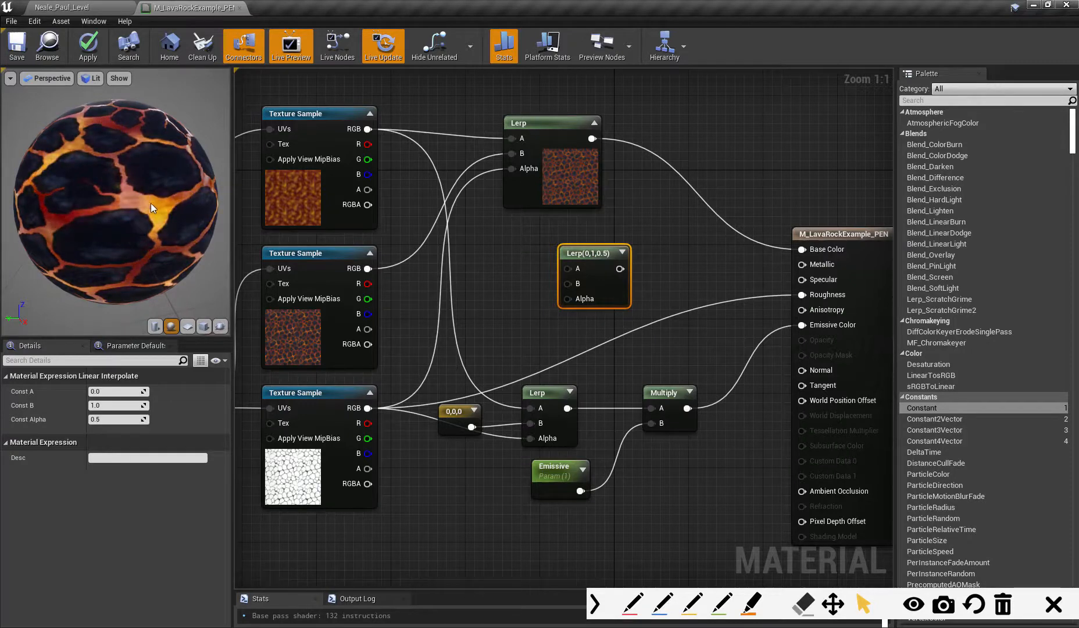
pyautogui.moveTo(590, 256); pyautogui.dragTo(575, 256)
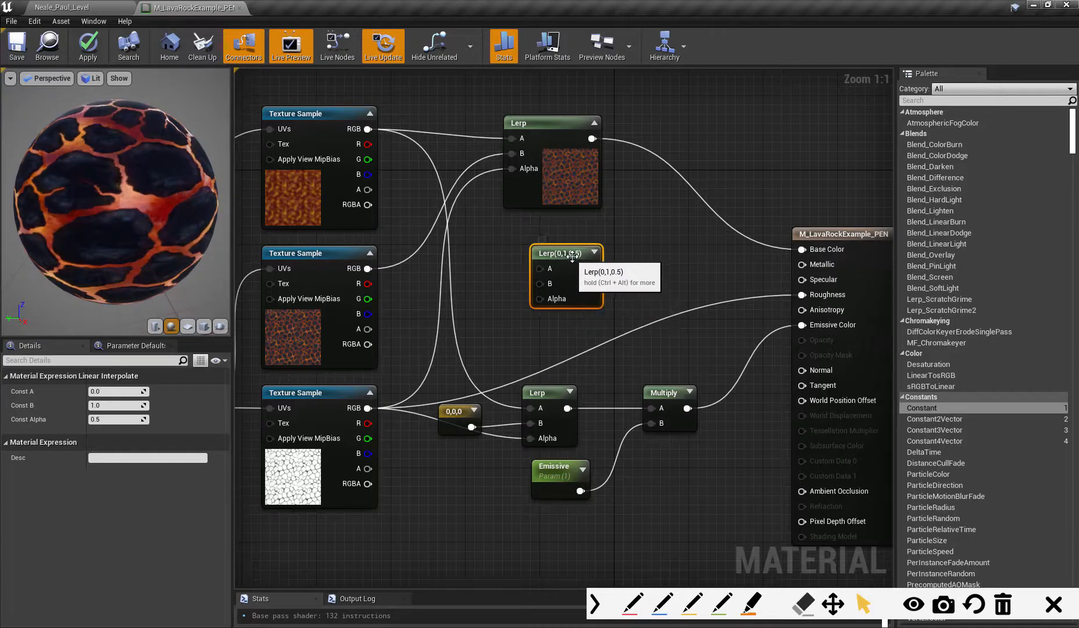
pyautogui.press('Delete')
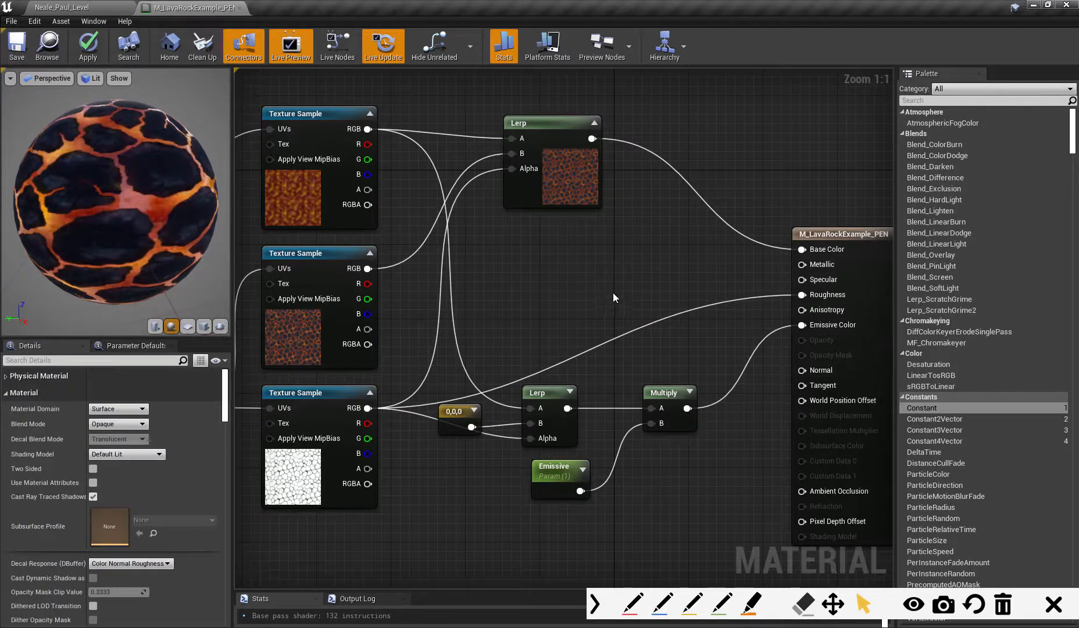
# Insert an Add node between the mask texture's RGB output and Roughness, with the mask feeding its A input
pyautogui.click(625, 279)
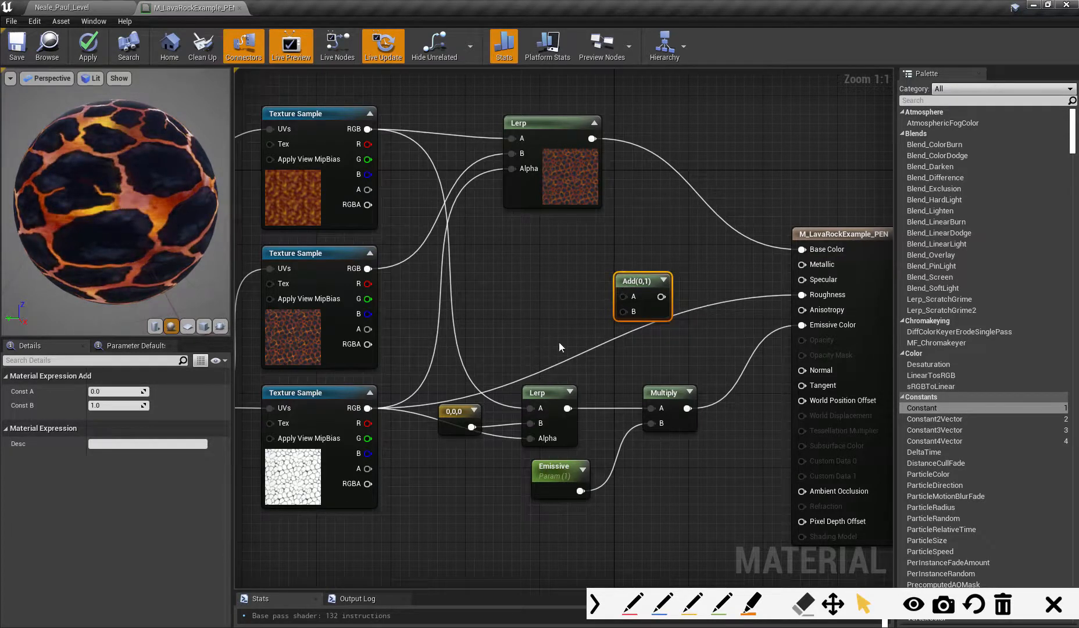
pyautogui.moveTo(368, 408); pyautogui.dragTo(801, 295)
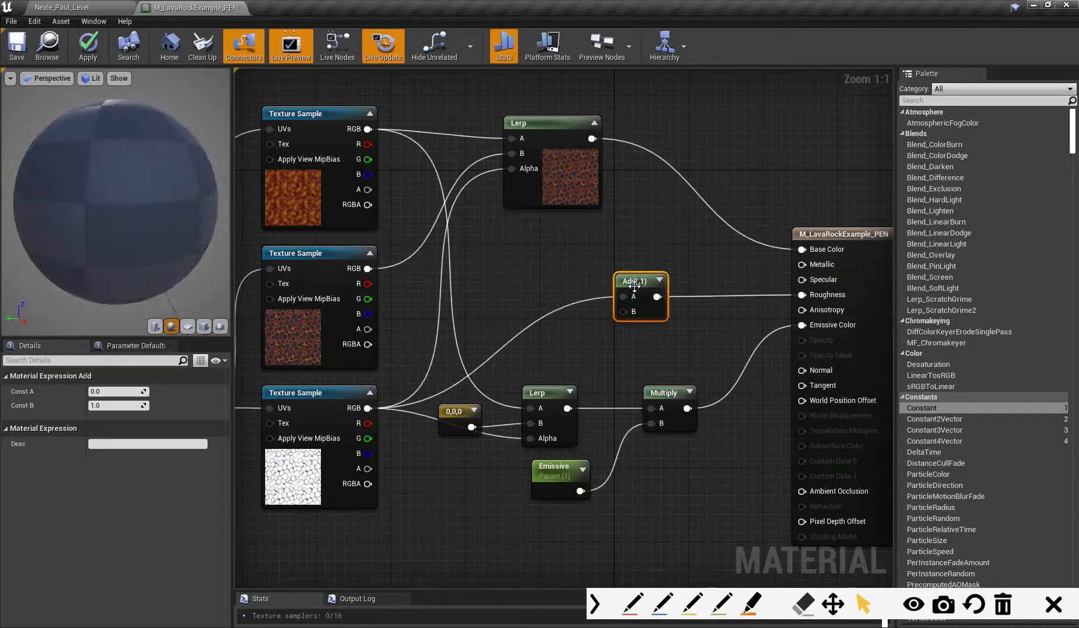
# Add a Constant node below the Add node and connect its output to the Add node's B input
pyautogui.moveTo(634, 285); pyautogui.dragTo(634, 276)
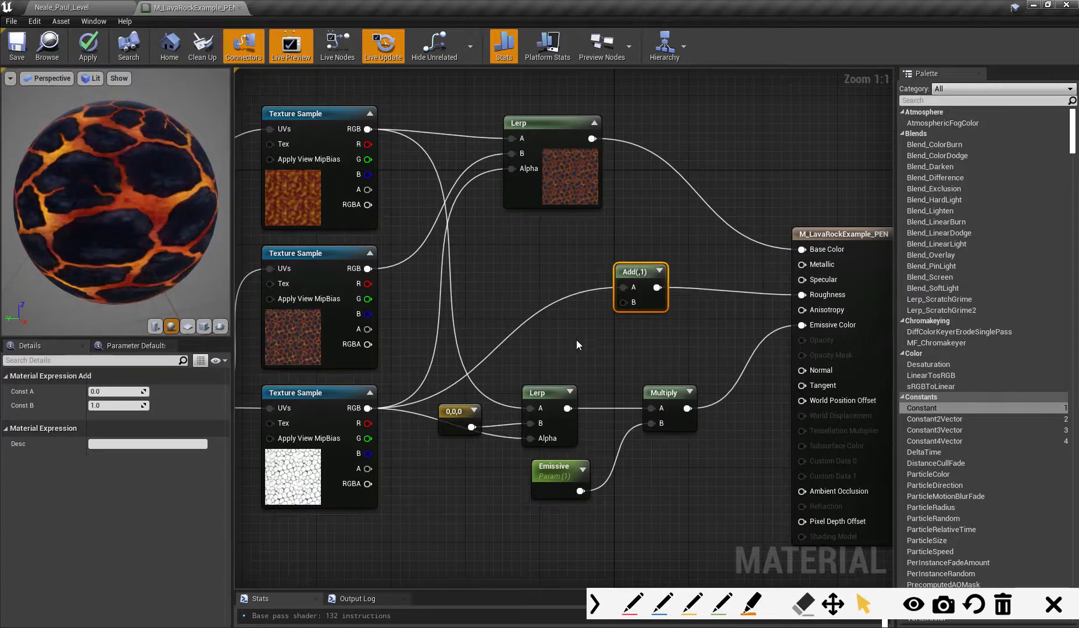
pyautogui.click(552, 340)
pyautogui.moveTo(562, 353); pyautogui.dragTo(623, 304)
# Convert the Constant feeding the Add node into a parameter named "Lava Roughness"
pyautogui.rightClick(552, 344)
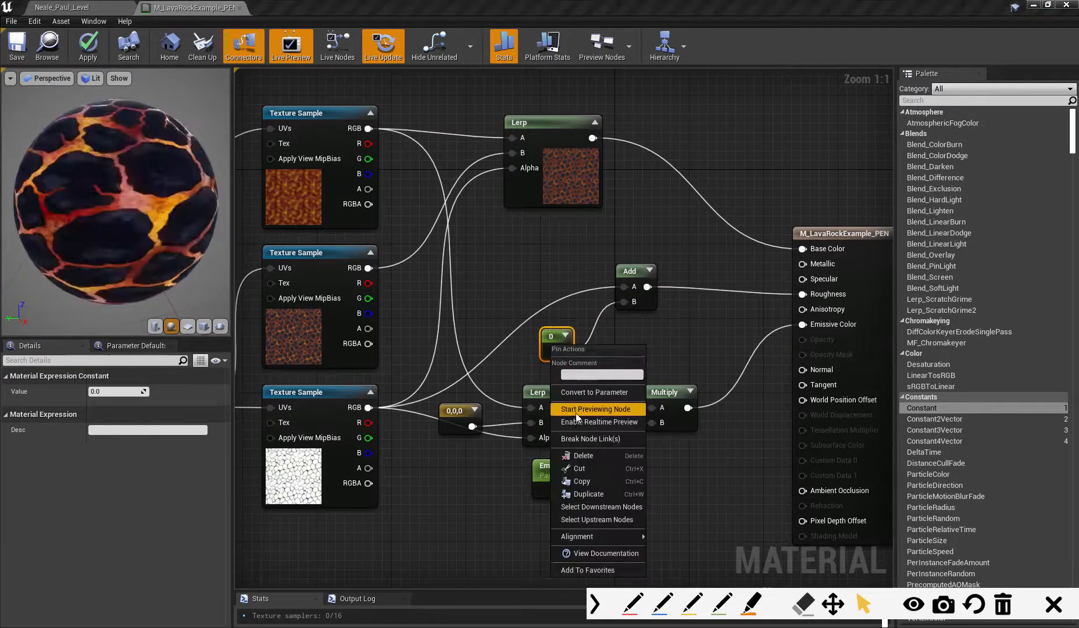
pyautogui.click(583, 392)
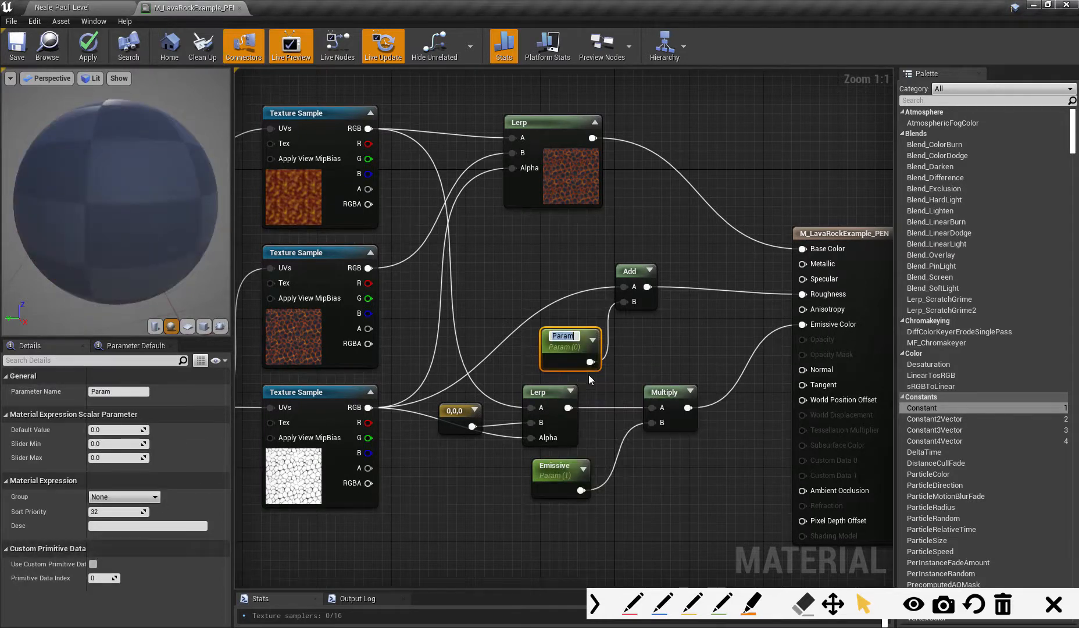
pyautogui.write('Lava')
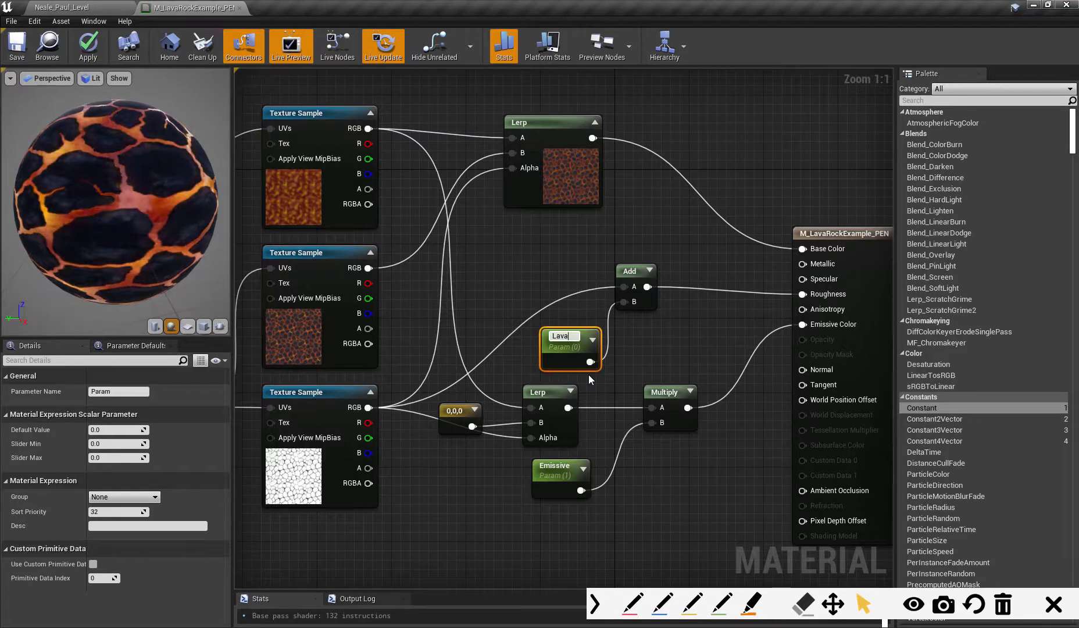
pyautogui.write(' Roughness')
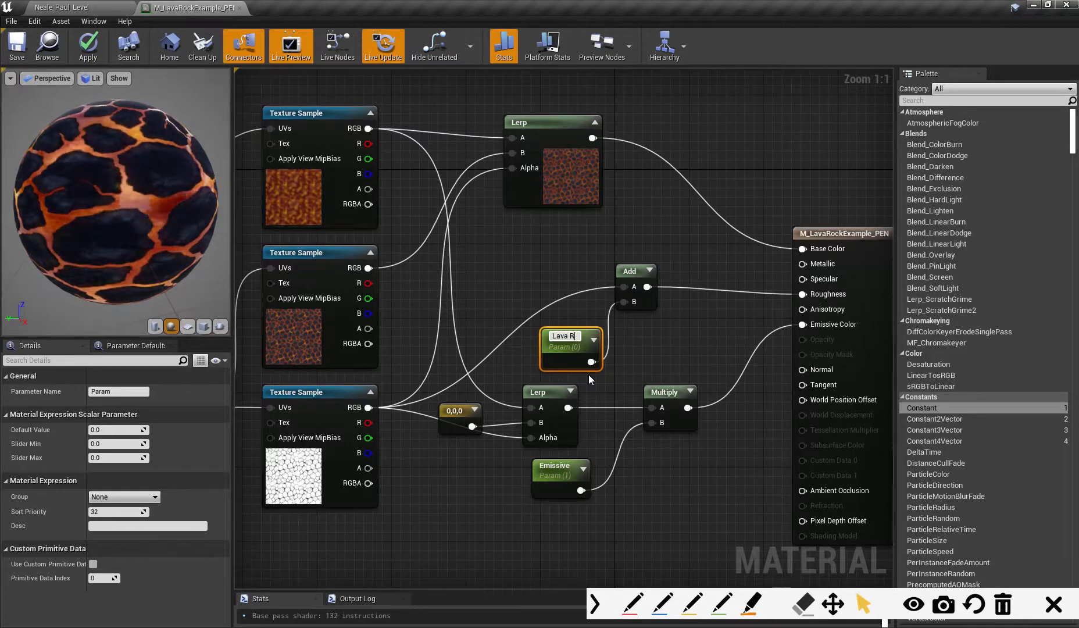
pyautogui.press('Return')
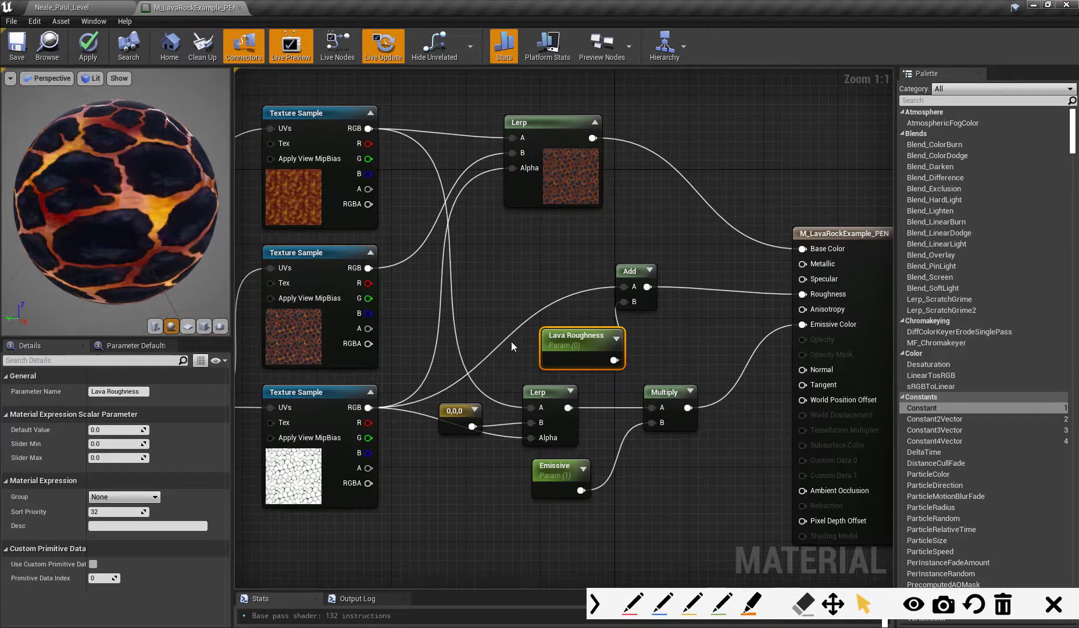
# Reposition the Lava Roughness and Add nodes to leave more space between them
pyautogui.moveTo(574, 335); pyautogui.dragTo(544, 325)
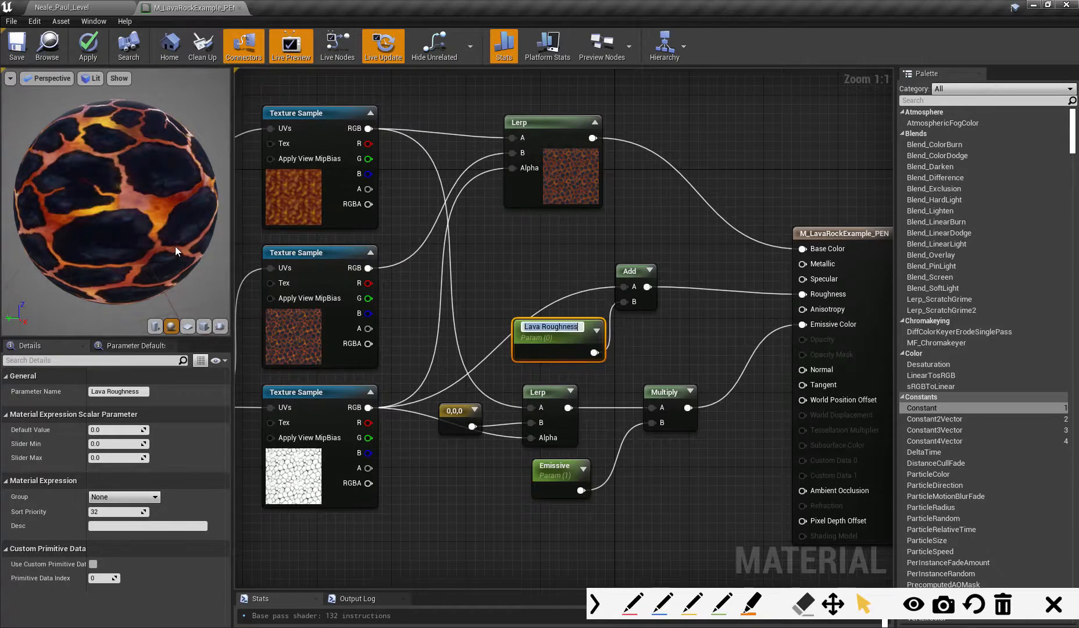
pyautogui.moveTo(632, 272); pyautogui.dragTo(659, 262)
pyautogui.click(627, 343)
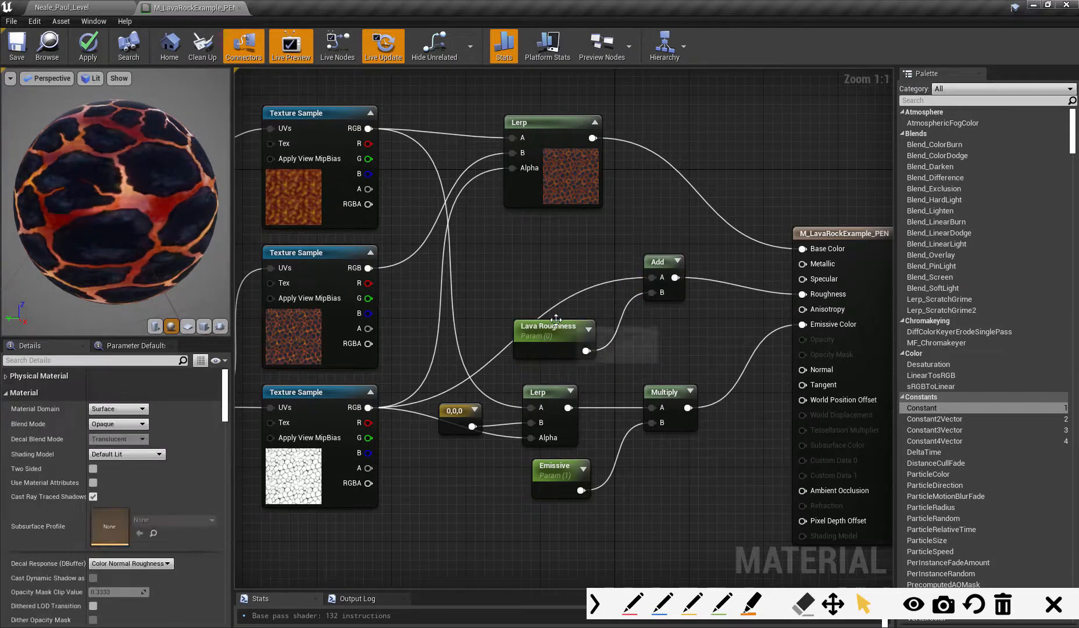
# Try a default value of 1 on the Lava Roughness parameter, inspect the preview sphere, and restore the value to 0
pyautogui.click(558, 330)
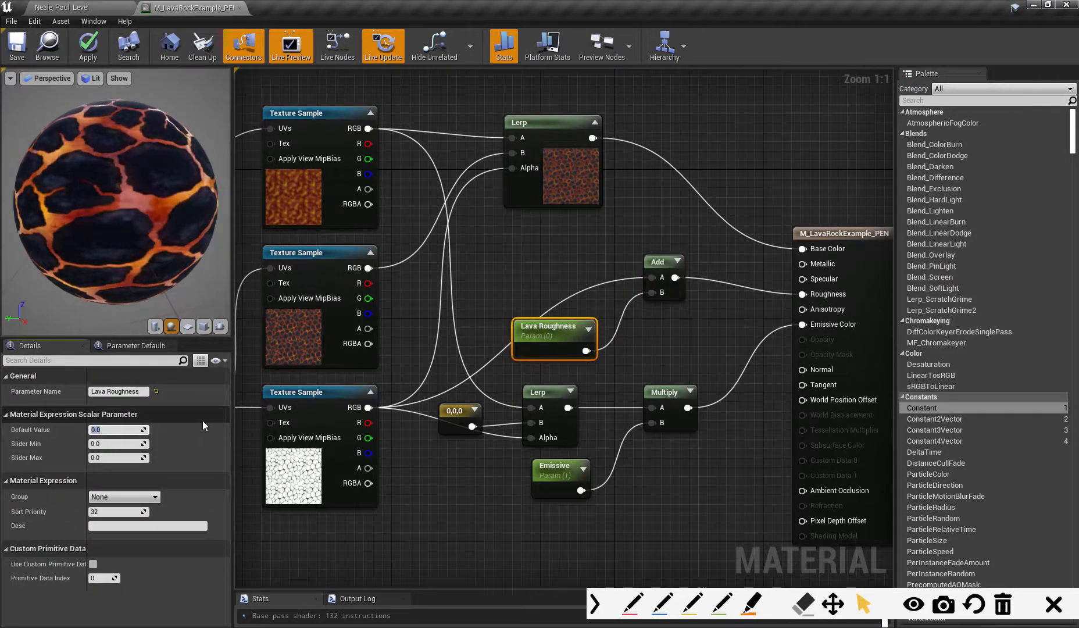
pyautogui.write('1')
pyautogui.press('Return')
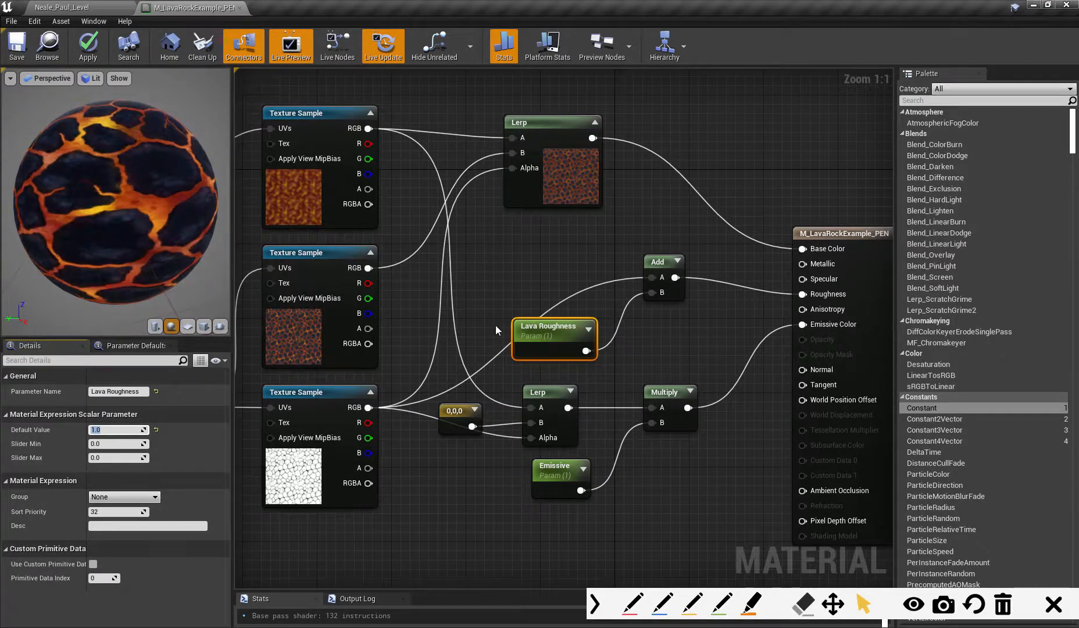
pyautogui.click(148, 222)
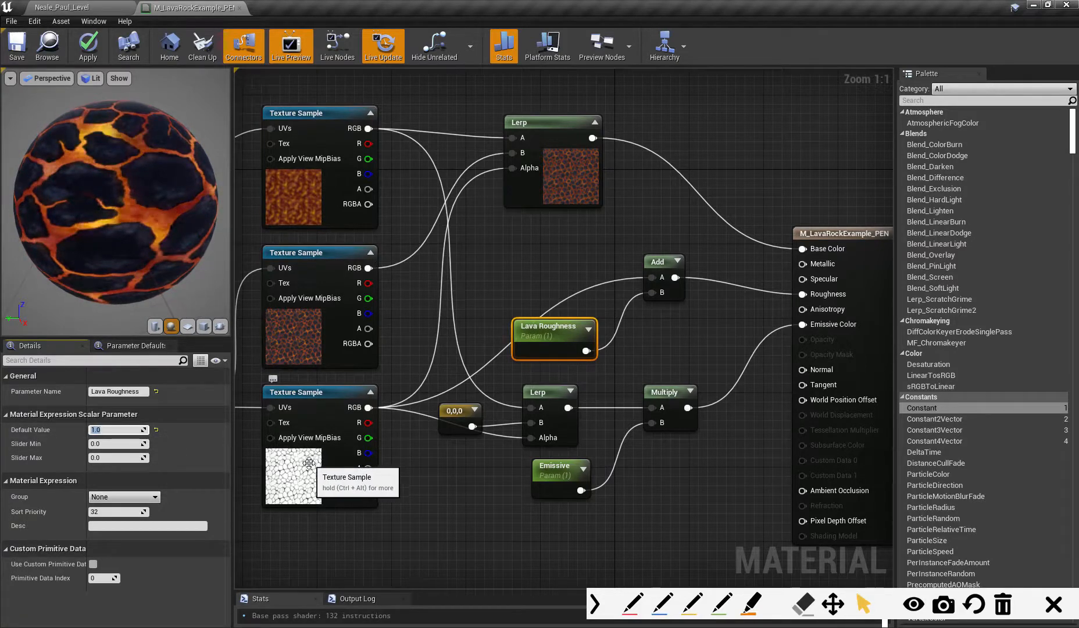
pyautogui.write('0')
pyautogui.press('Return')
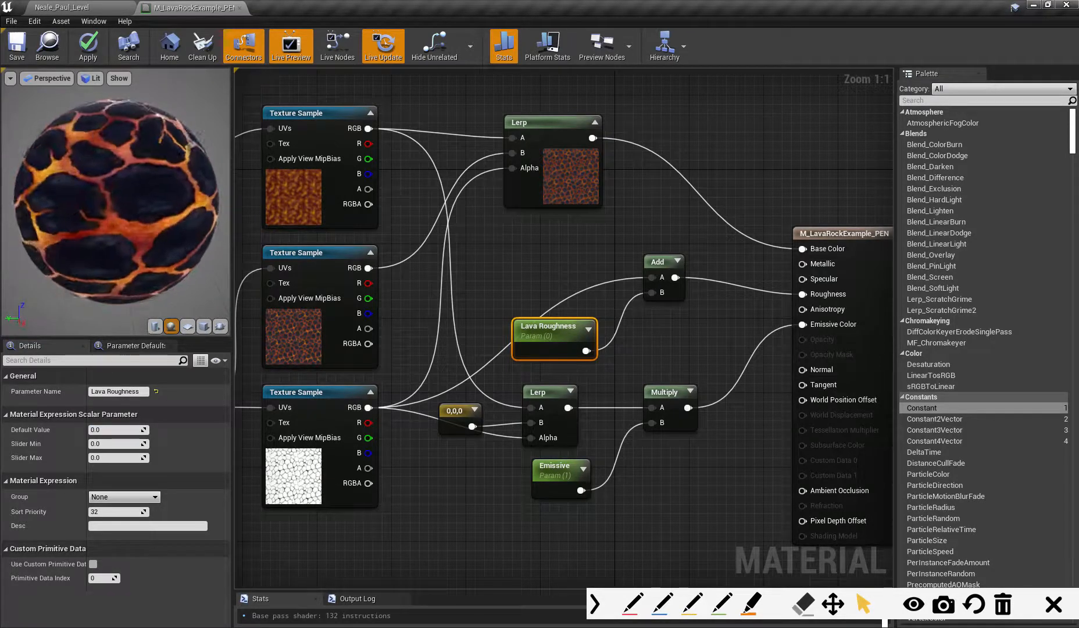
# Review the whole material graph from the Tiling and Animation groups through the texture samples to the roughness and emissive branches and the 0,0,0 constant
pyautogui.moveTo(580, 375); pyautogui.dragTo(617, 281, button='right')
pyautogui.scroll(3, 617, 281)
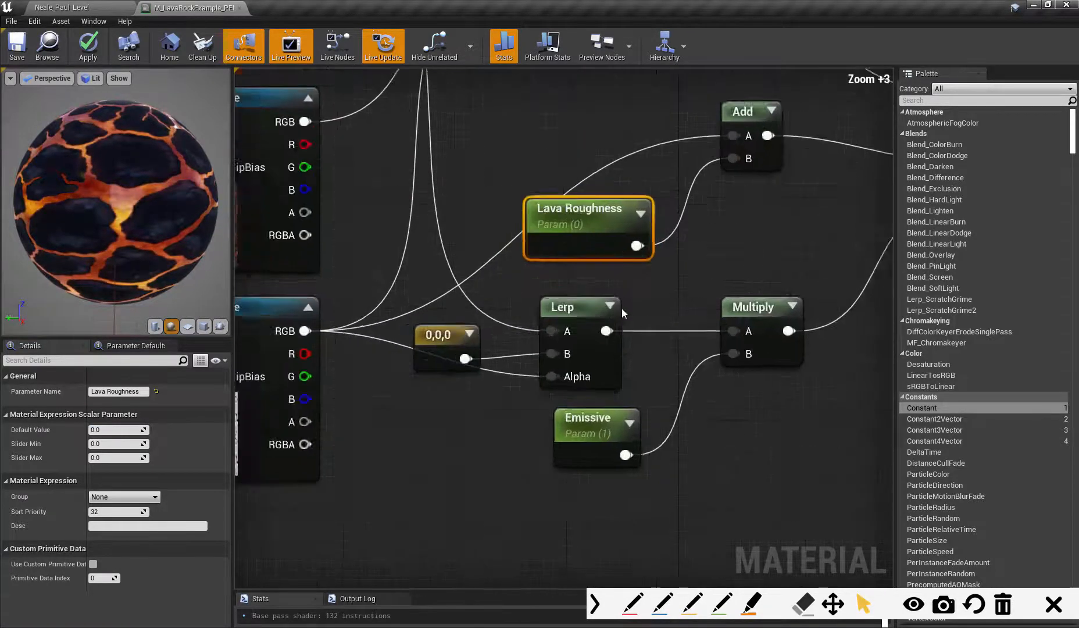
pyautogui.scroll(-5, 622, 309)
pyautogui.scroll(1, 665, 325)
pyautogui.scroll(-1, 672, 302)
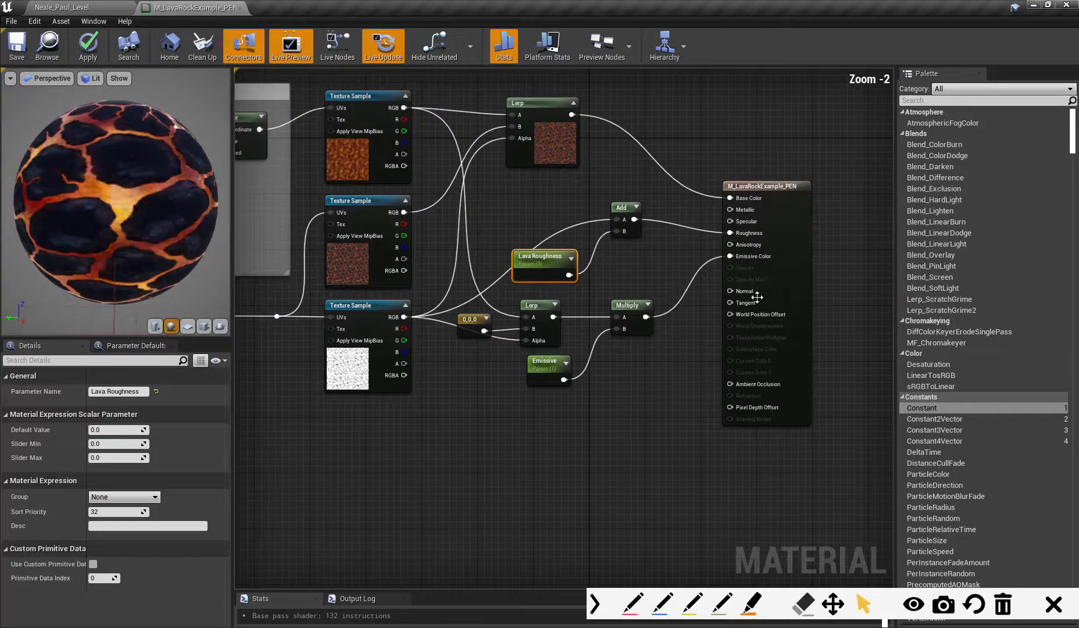
pyautogui.moveTo(443, 344); pyautogui.dragTo(509, 354, button='right')
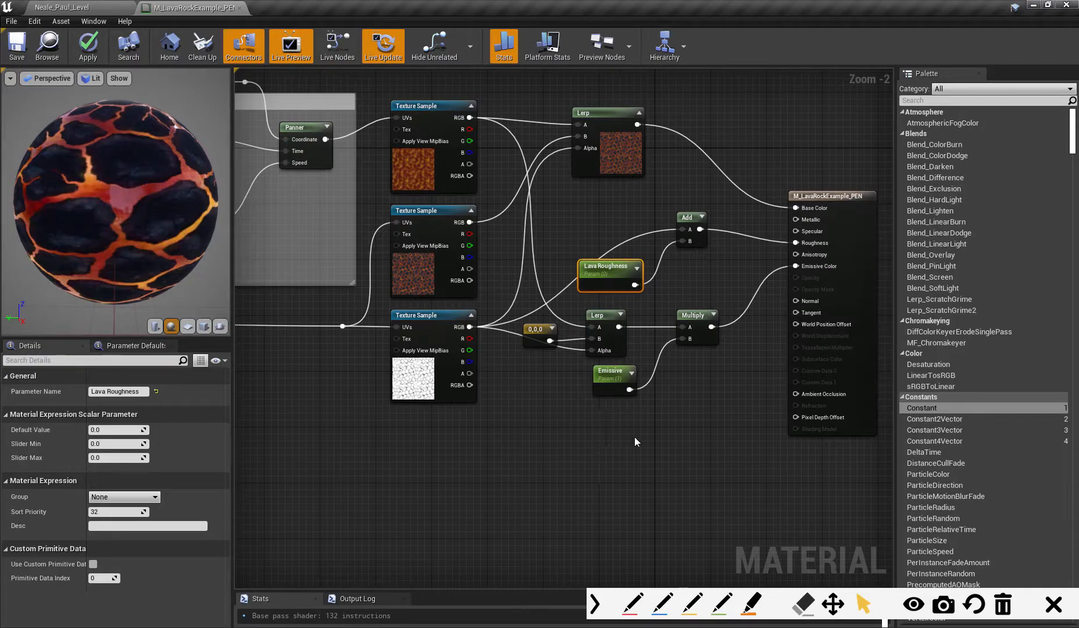
pyautogui.moveTo(635, 441); pyautogui.dragTo(643, 480, button='right')
pyautogui.scroll(2, 608, 457)
pyautogui.scroll(-1, 608, 457)
pyautogui.moveTo(536, 470); pyautogui.dragTo(530, 432, button='right')
pyautogui.scroll(-1, 604, 424)
pyautogui.scroll(-1, 616, 415)
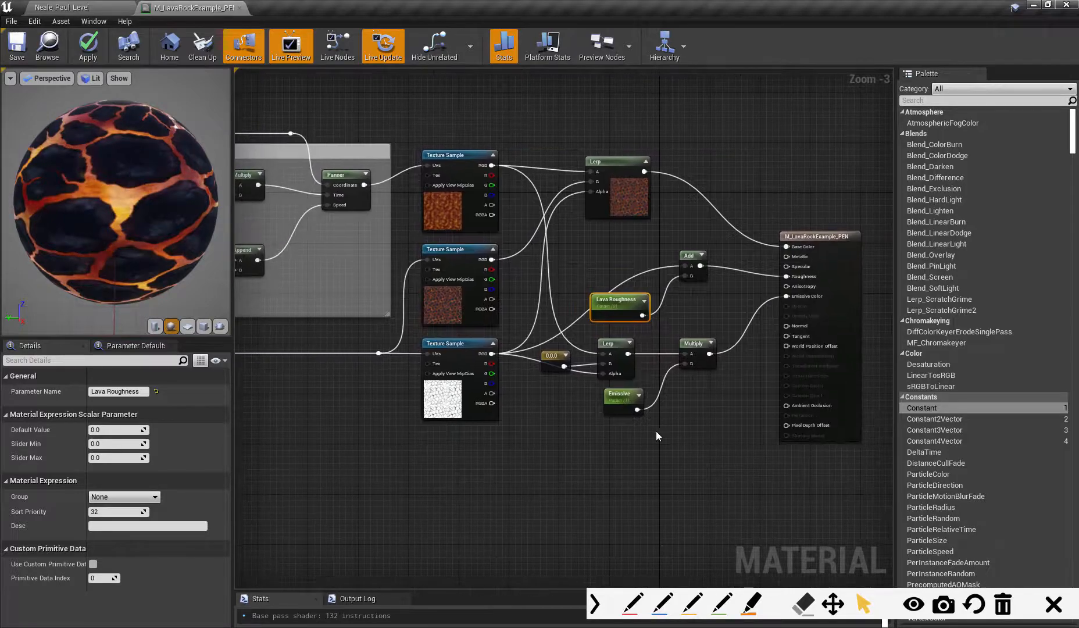
pyautogui.scroll(1, 706, 404)
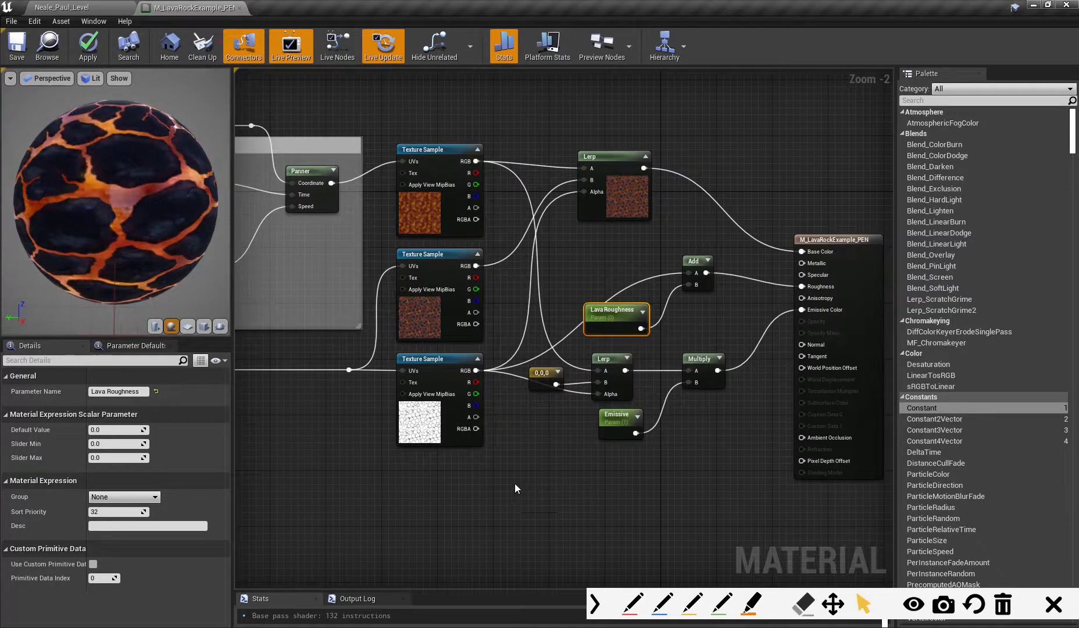
pyautogui.moveTo(514, 488); pyautogui.dragTo(685, 474, button='right')
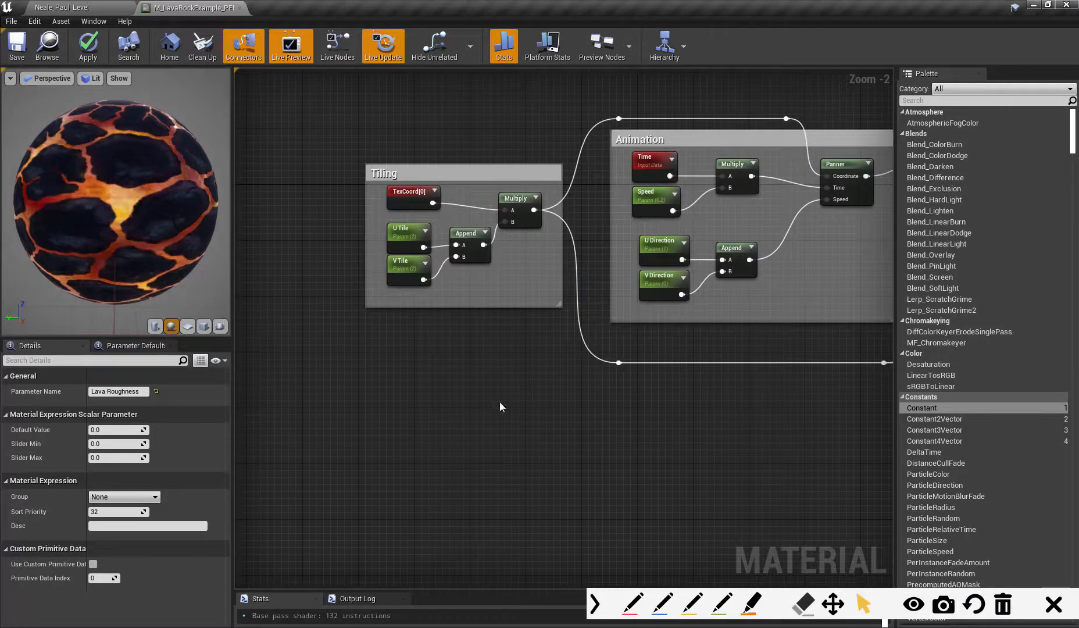
pyautogui.moveTo(500, 403); pyautogui.dragTo(369, 430, button='right')
pyautogui.moveTo(676, 380); pyautogui.dragTo(236, 364, button='right')
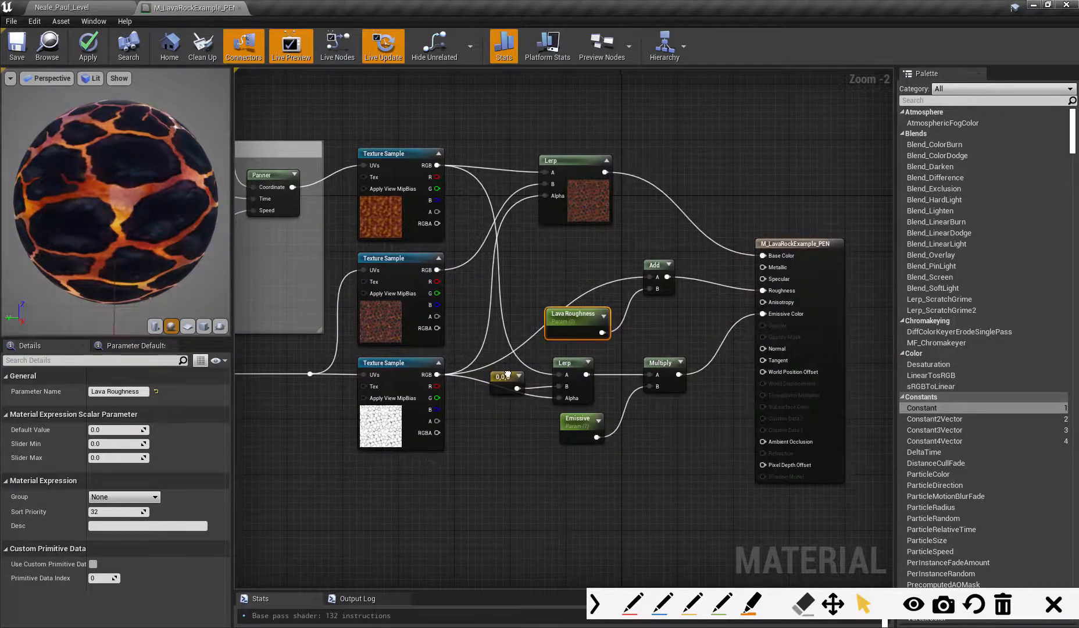
pyautogui.moveTo(508, 375); pyautogui.dragTo(538, 380, button='right')
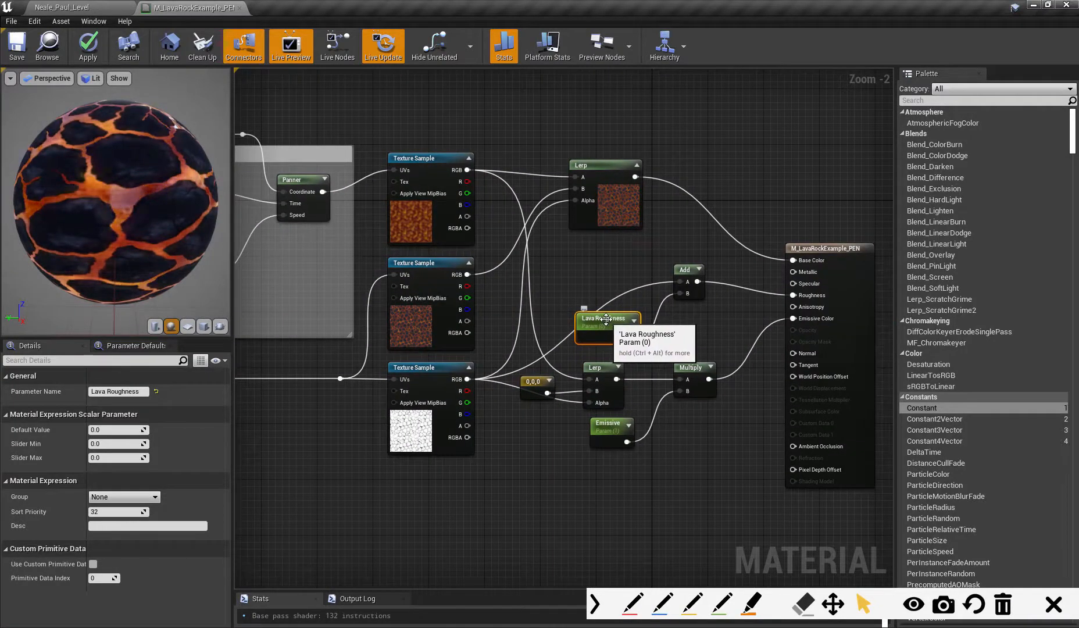
pyautogui.click(525, 436)
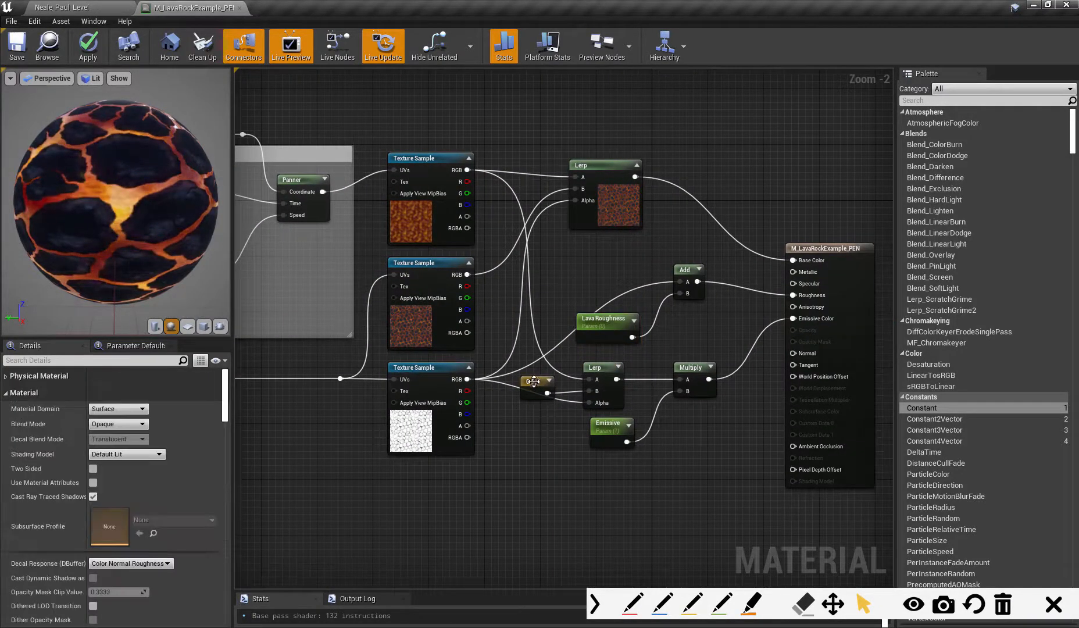
pyautogui.click(533, 391)
# Place a Constant, a Constant2Vector and a Constant3Vector node side by side in the empty area below the emissive branch
pyautogui.scroll(-4, 568, 409)
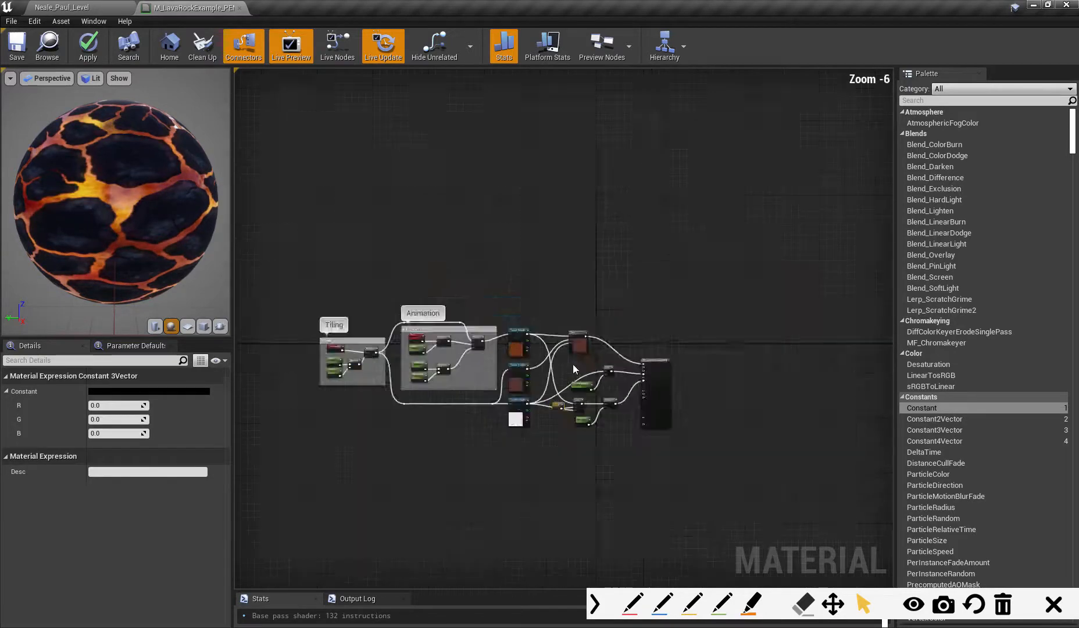
pyautogui.scroll(8, 564, 411)
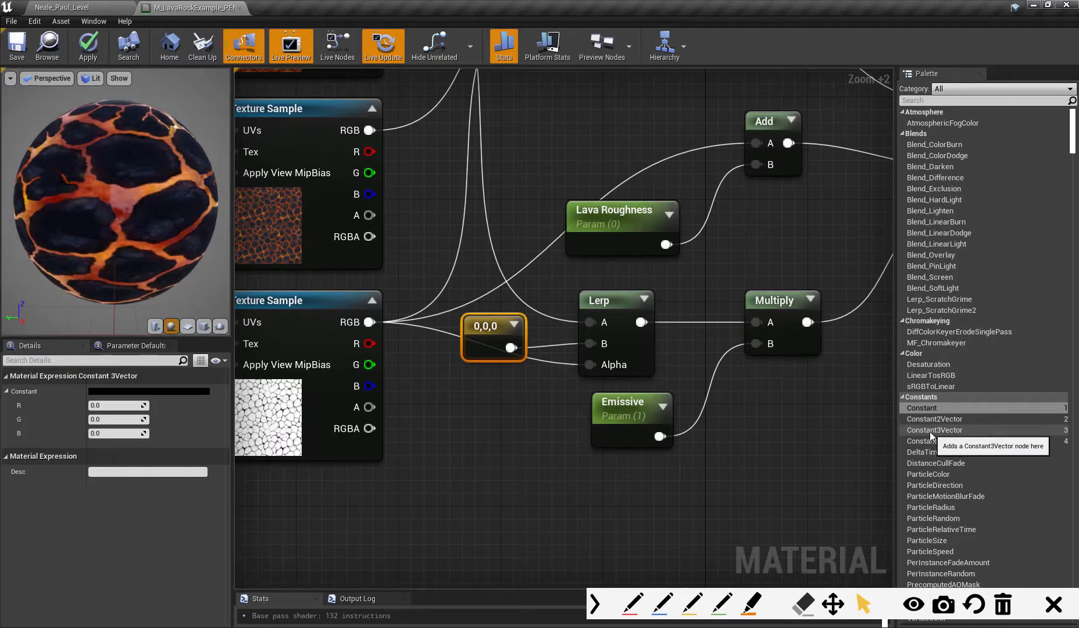
pyautogui.click(497, 516)
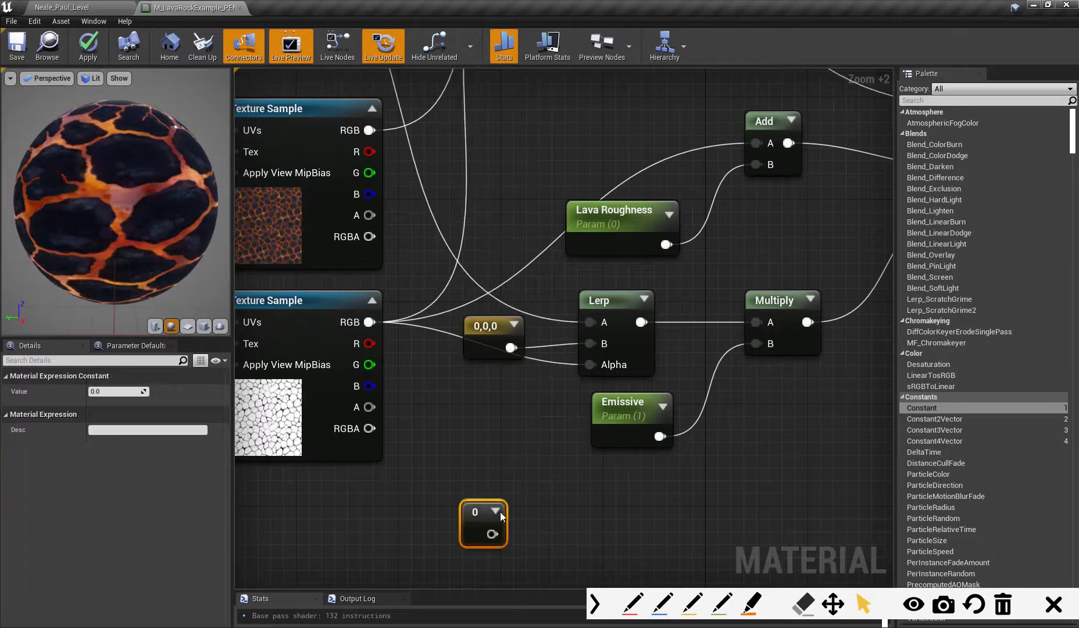
pyautogui.click(534, 513)
pyautogui.click(624, 513)
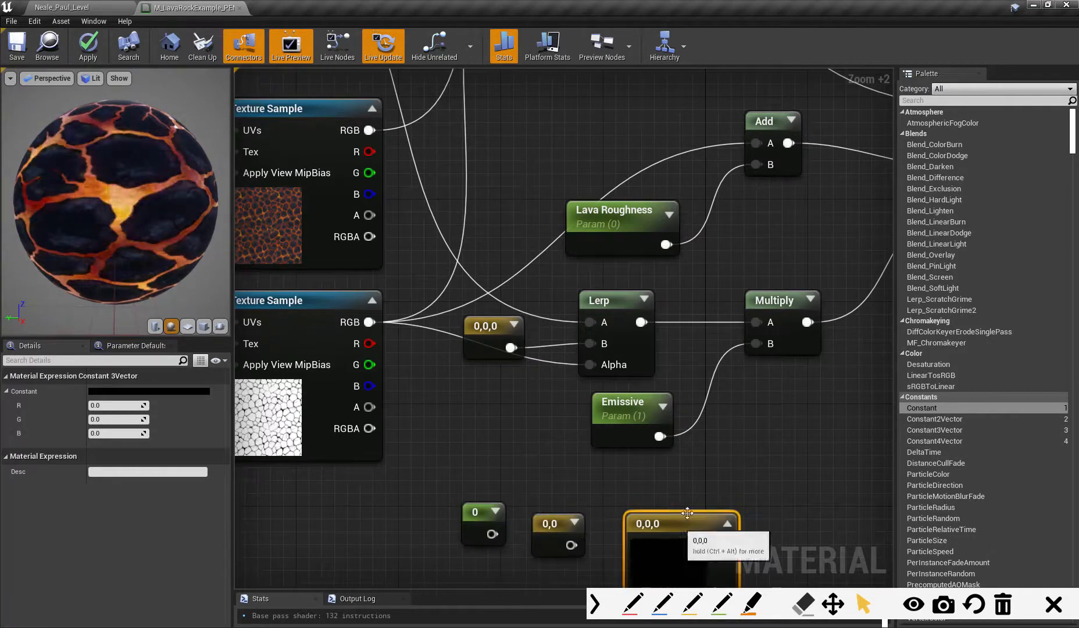
pyautogui.moveTo(750, 462); pyautogui.dragTo(747, 333, button='right')
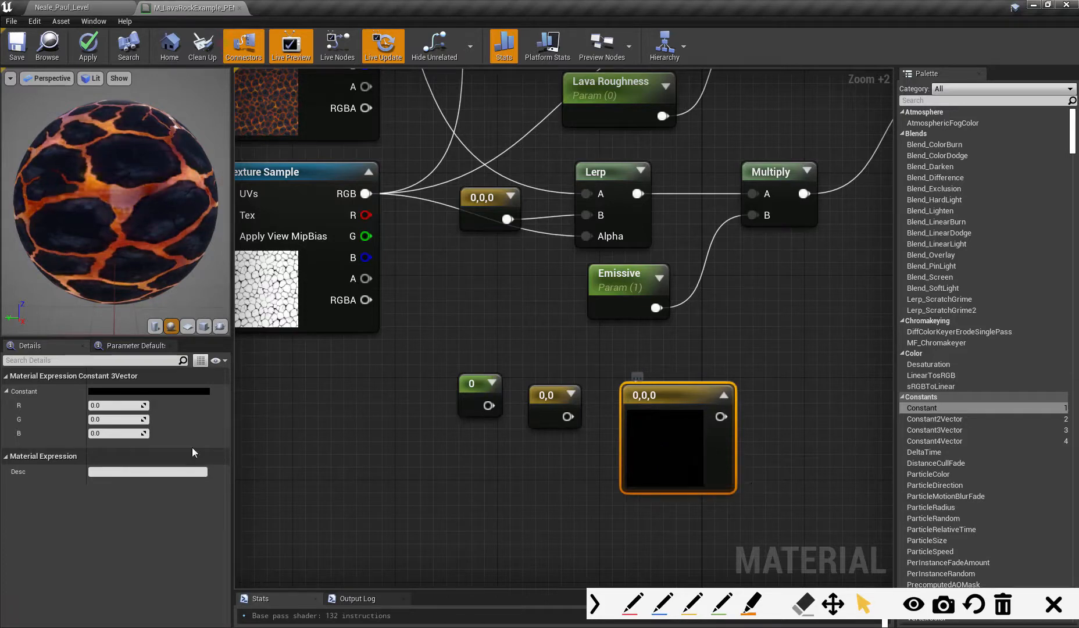
# Try a fully saturated blue hue in the color picker of the new Constant3Vector
pyautogui.click(166, 392)
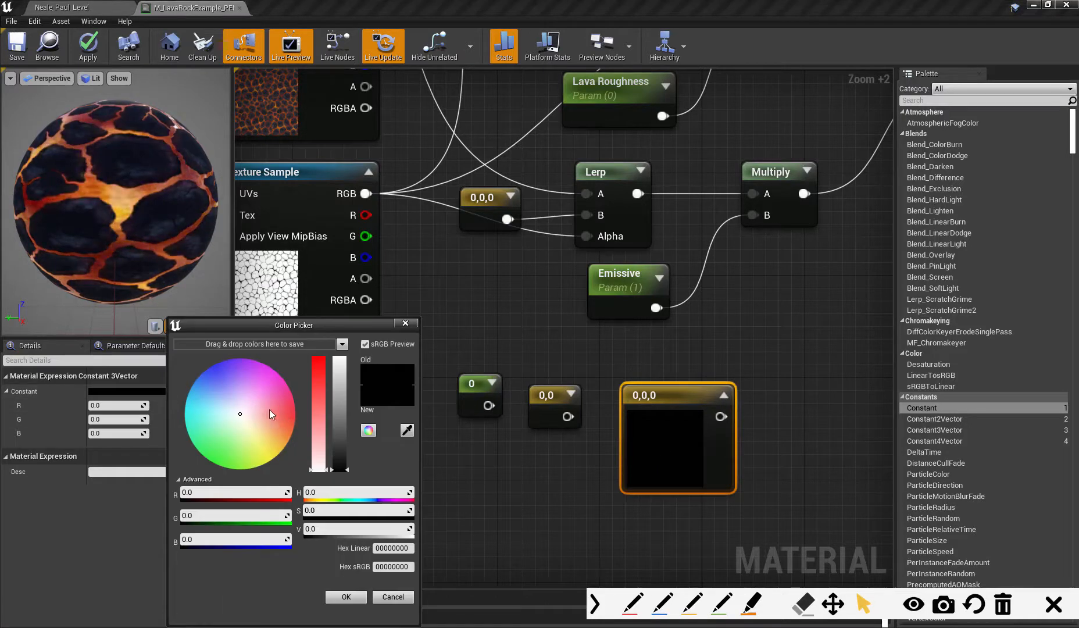
pyautogui.moveTo(259, 414); pyautogui.dragTo(213, 332)
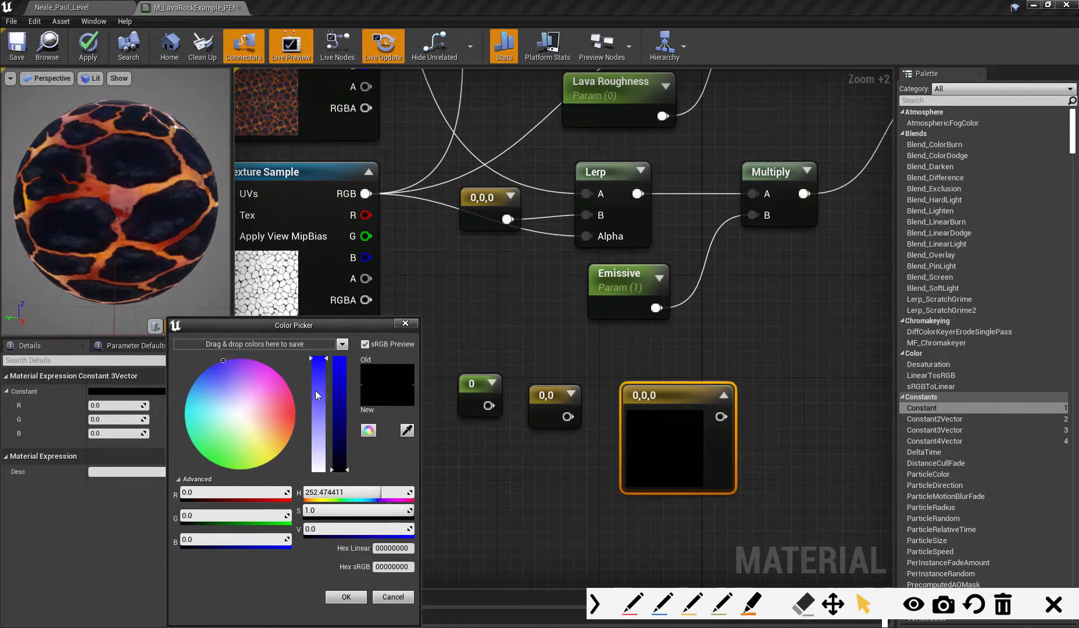
pyautogui.click(405, 324)
# Move the new Constant3Vector below the Animation group and connect its output to the Panner's Speed input
pyautogui.scroll(-4, 465, 368)
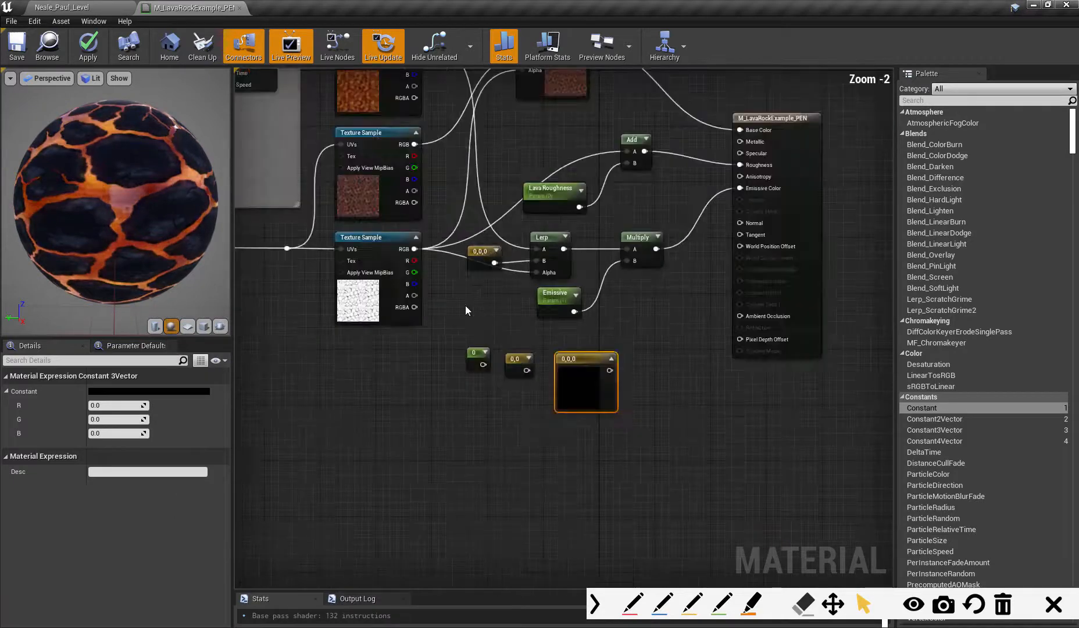
pyautogui.moveTo(728, 434); pyautogui.dragTo(299, 390)
pyautogui.moveTo(289, 367); pyautogui.dragTo(522, 472, button='right')
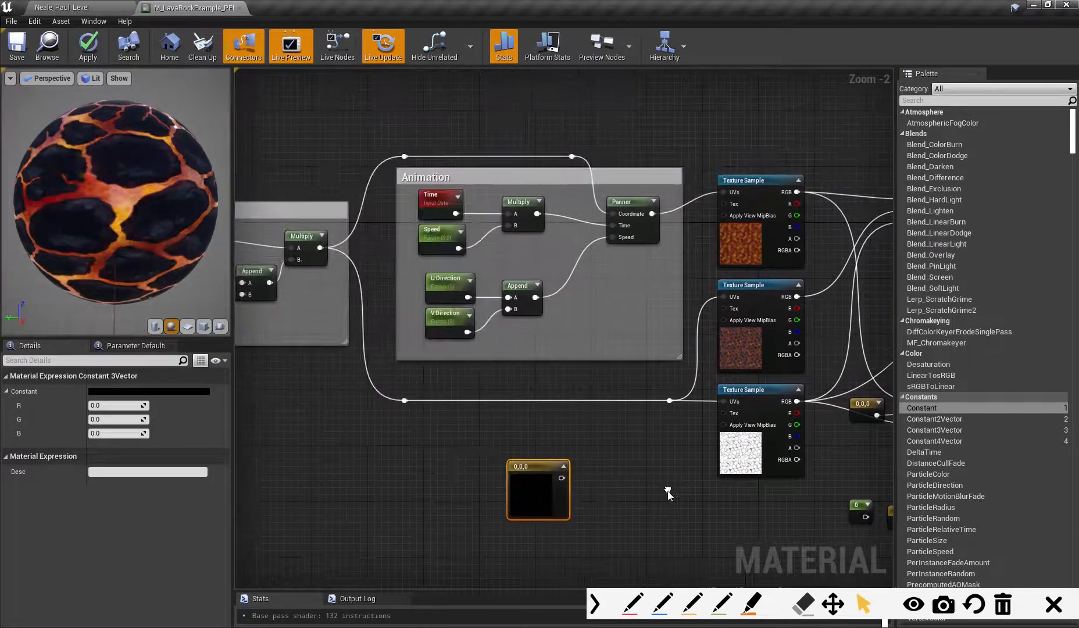
pyautogui.moveTo(522, 472); pyautogui.dragTo(618, 247)
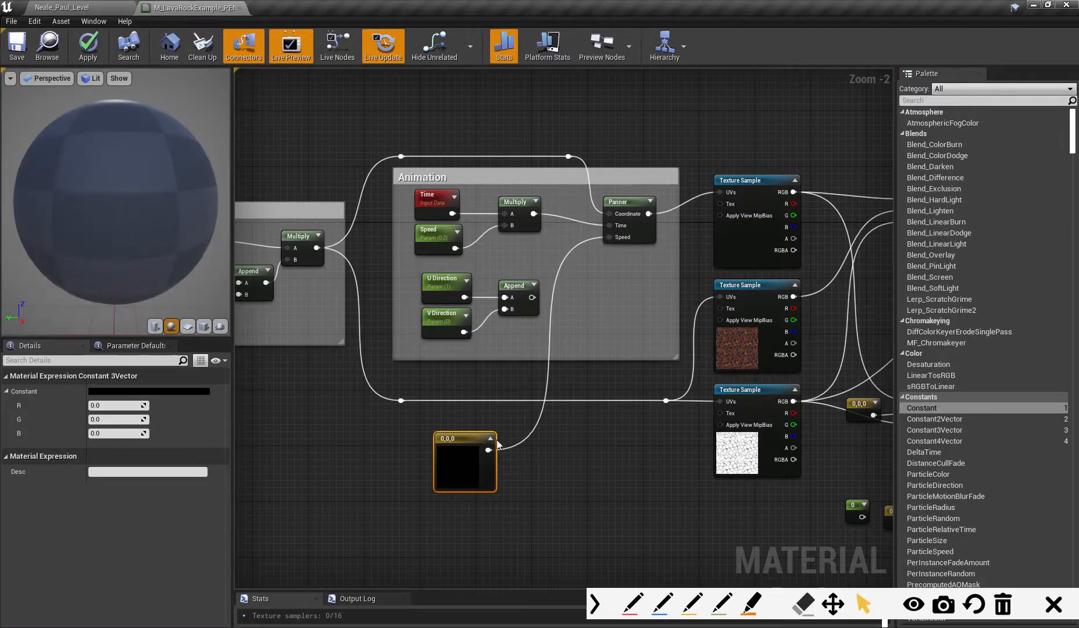
# Set the R value of the Constant3Vector feeding the Panner to 1
pyautogui.click(115, 406)
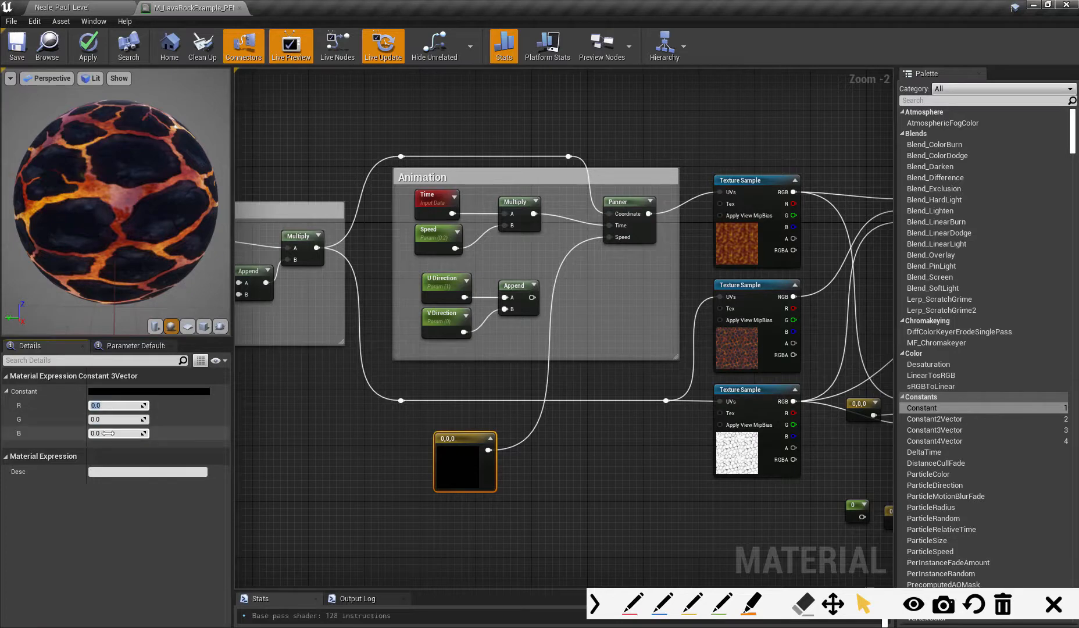
pyautogui.write('1')
pyautogui.press('Return')
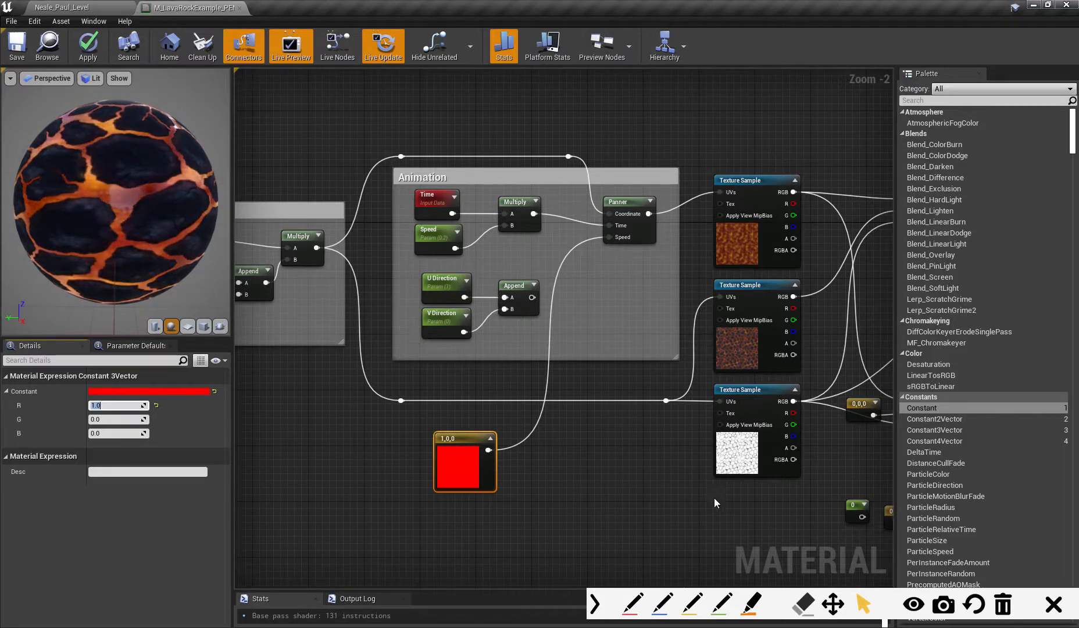
# Move the Constant2Vector node between the Animation group and the red Constant3Vector, and select the U Direction parameter for comparison
pyautogui.moveTo(714, 501); pyautogui.dragTo(522, 468, button='right')
pyautogui.moveTo(699, 455); pyautogui.dragTo(250, 331)
pyautogui.moveTo(250, 331); pyautogui.dragTo(379, 384, button='right')
pyautogui.moveTo(379, 384); pyautogui.dragTo(421, 378)
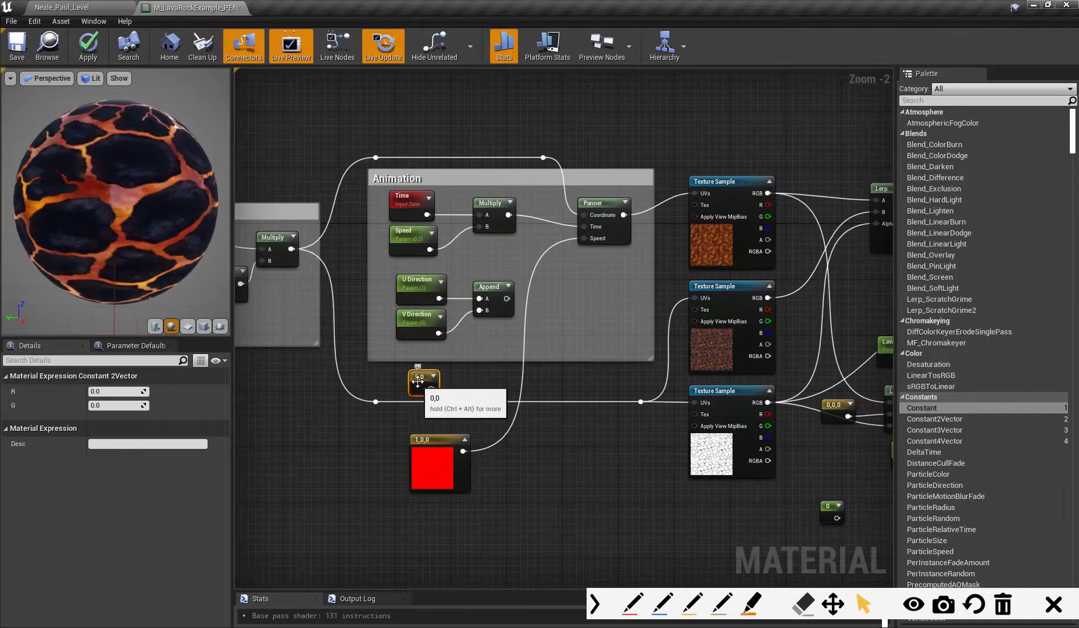
pyautogui.click(421, 317)
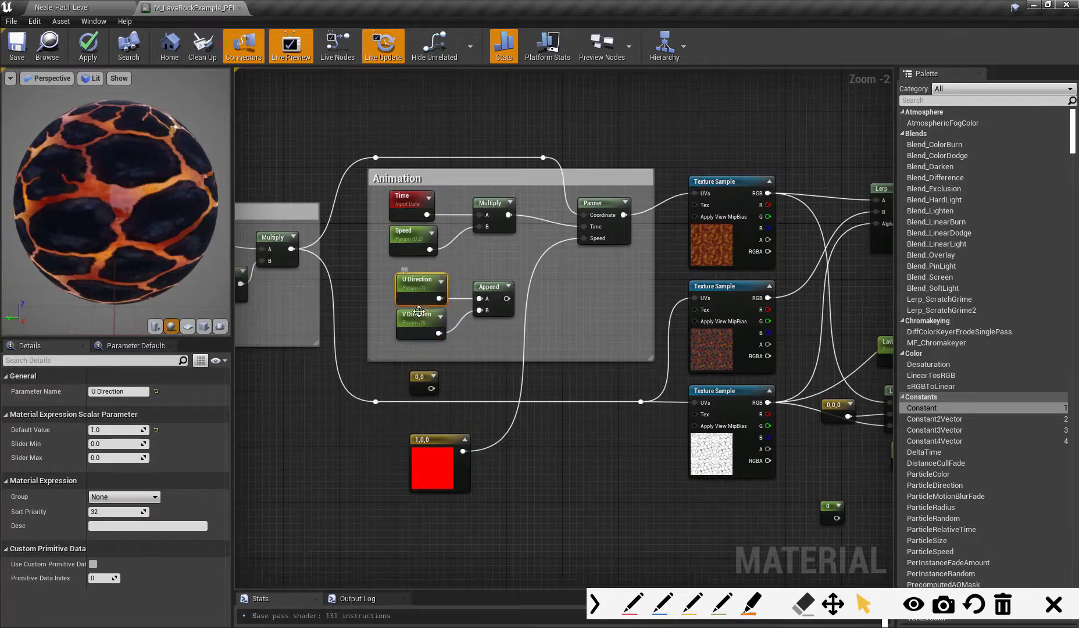
# Convert the red Constant3Vector to a parameter named UV's and nudge it slightly into place below the Animation group
pyautogui.click(440, 440)
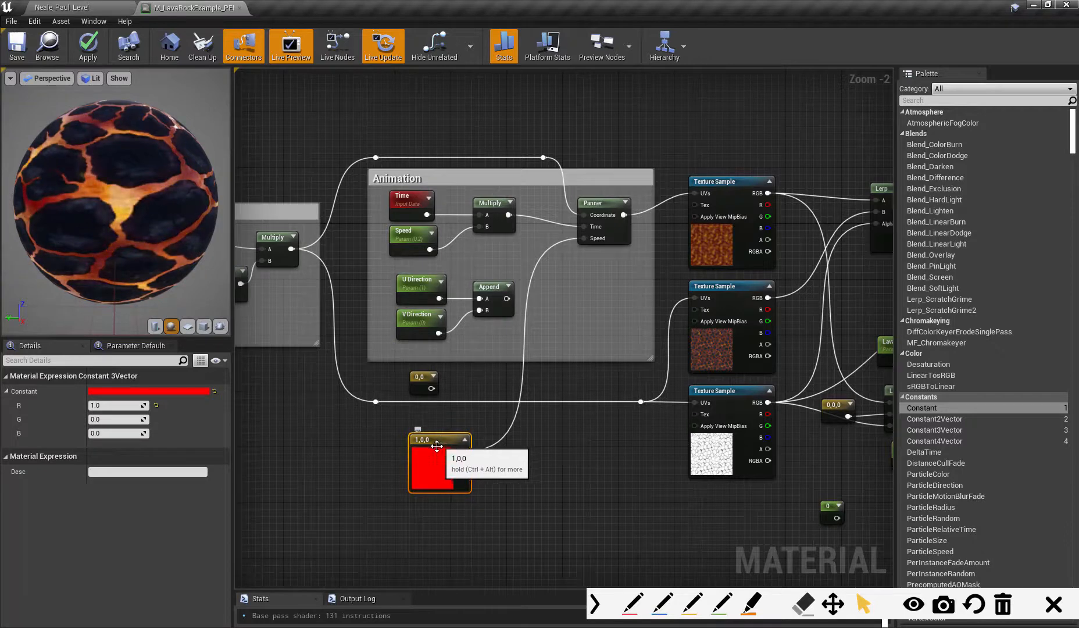
pyautogui.rightClick(441, 443)
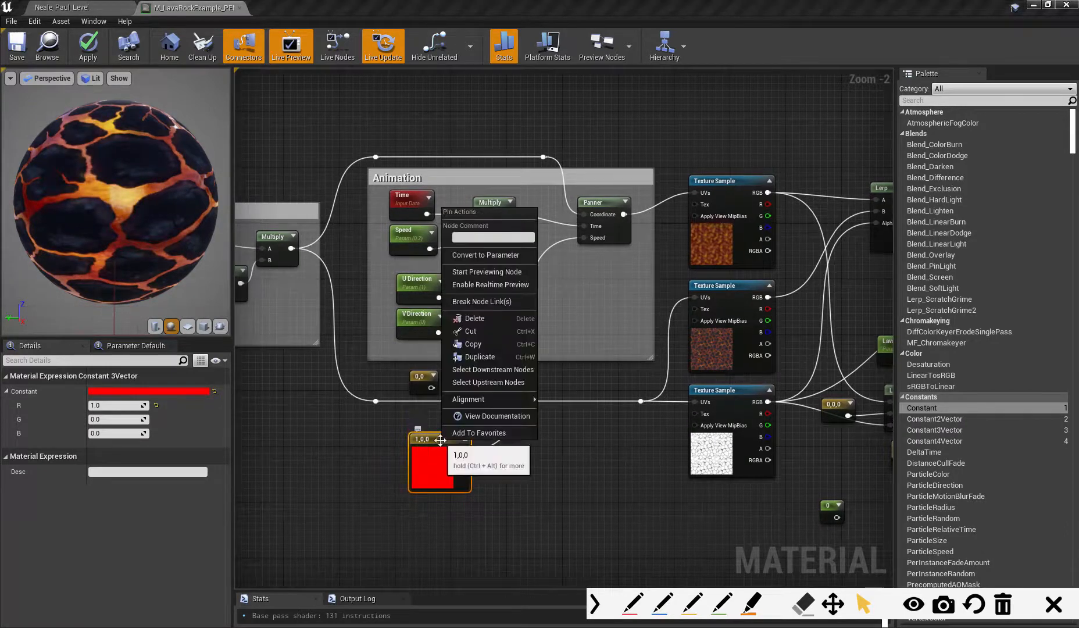
pyautogui.click(488, 255)
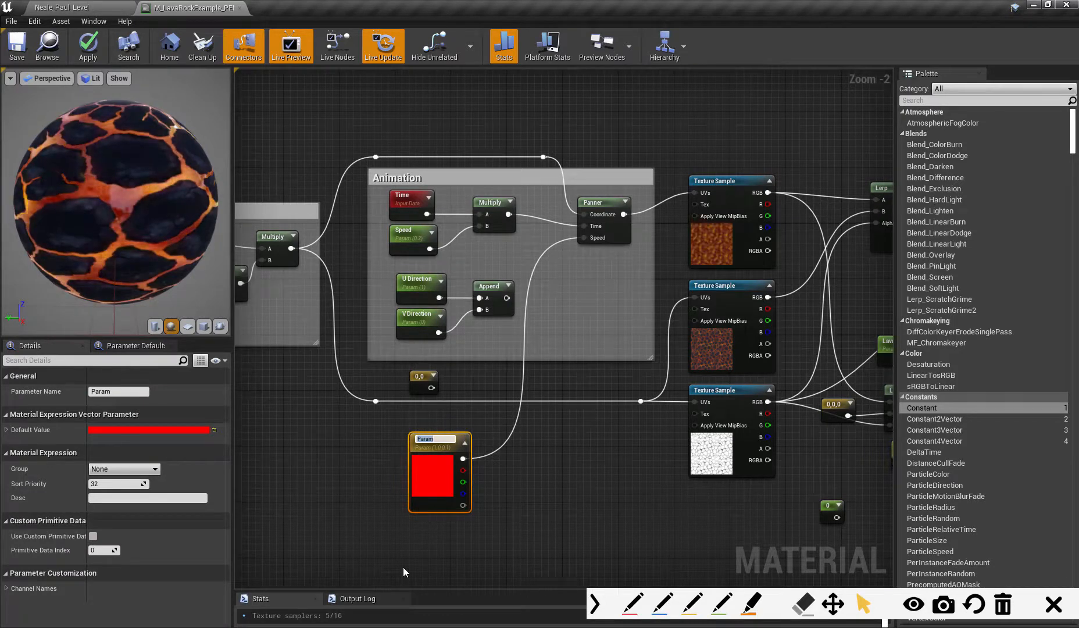
pyautogui.write("UV's")
pyautogui.press('Return')
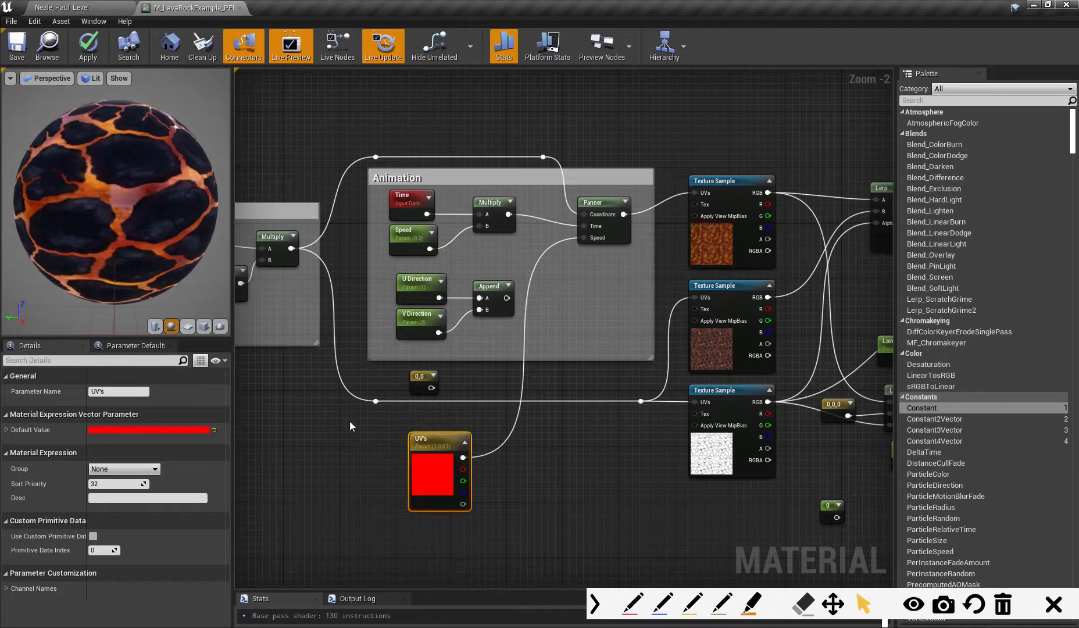
pyautogui.click(462, 420)
pyautogui.moveTo(441, 436); pyautogui.dragTo(434, 437)
# Convert the Constant2Vector to a parameter, expand its Default Value channels and move it beside the UV's parameter
pyautogui.click(419, 376)
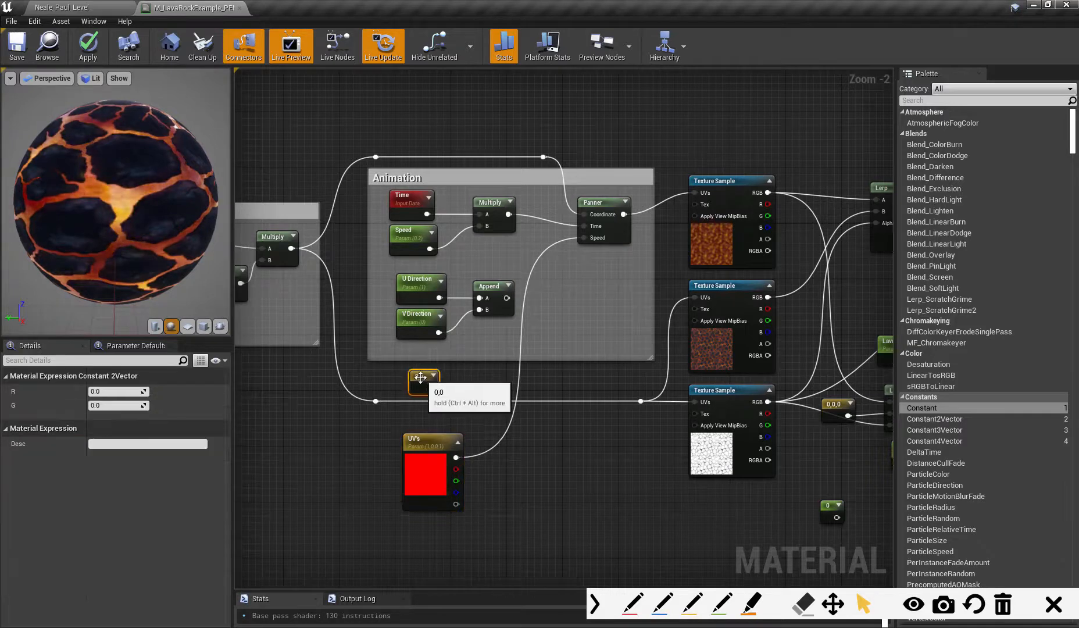
pyautogui.rightClick(421, 375)
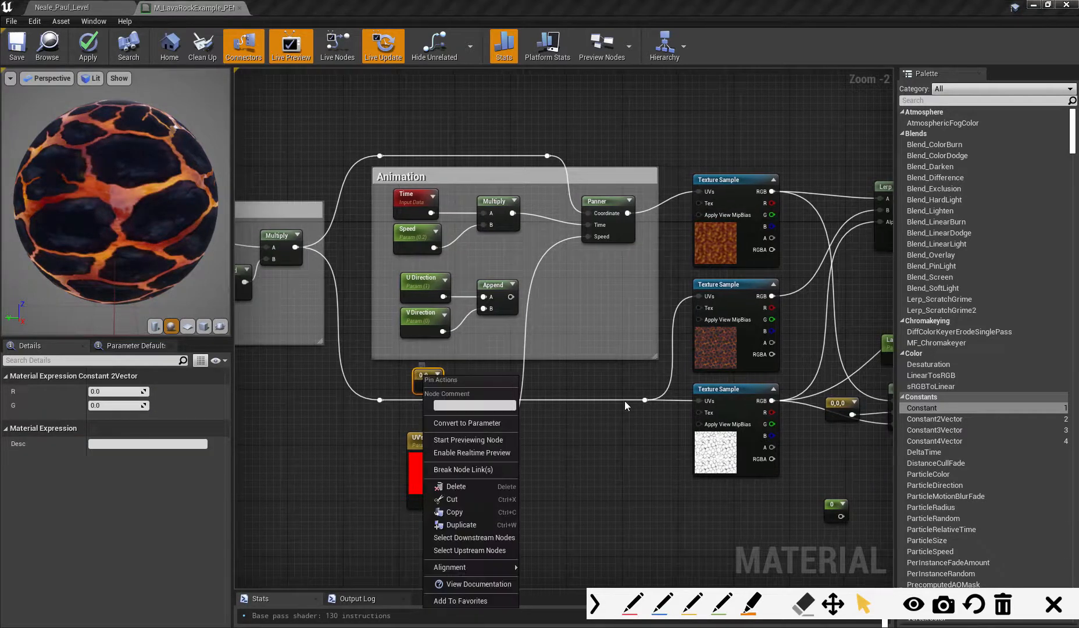
pyautogui.click(480, 425)
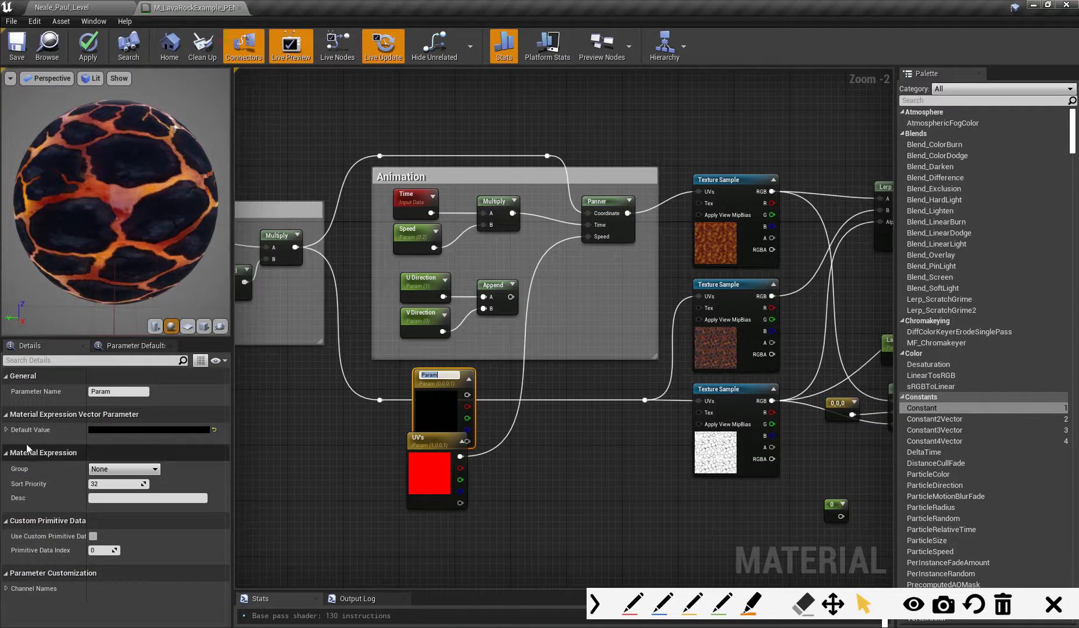
pyautogui.click(6, 430)
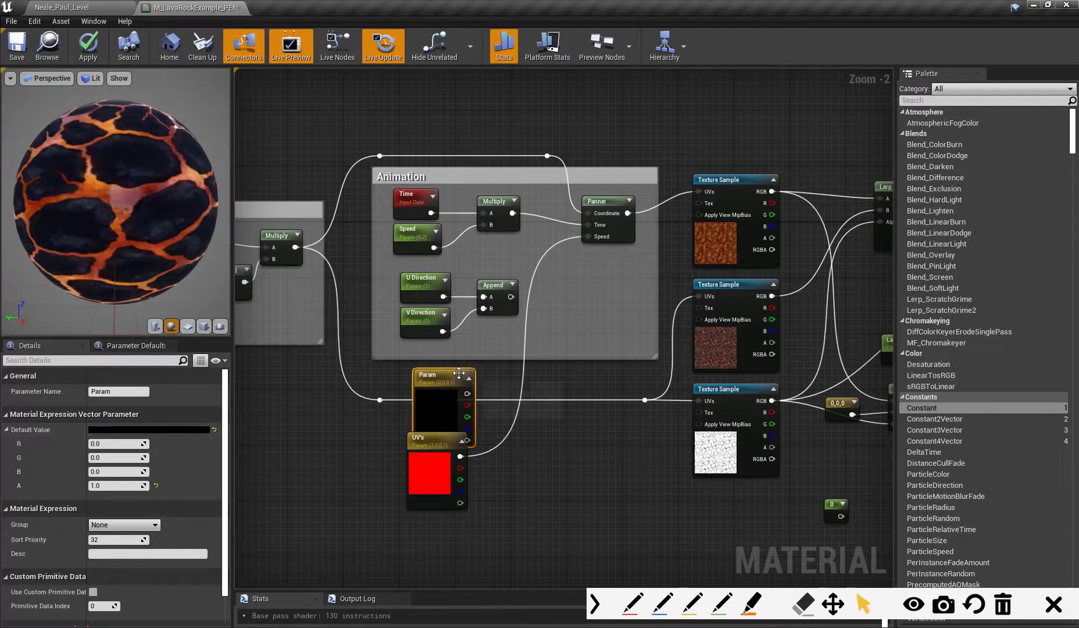
pyautogui.moveTo(459, 379); pyautogui.dragTo(328, 423)
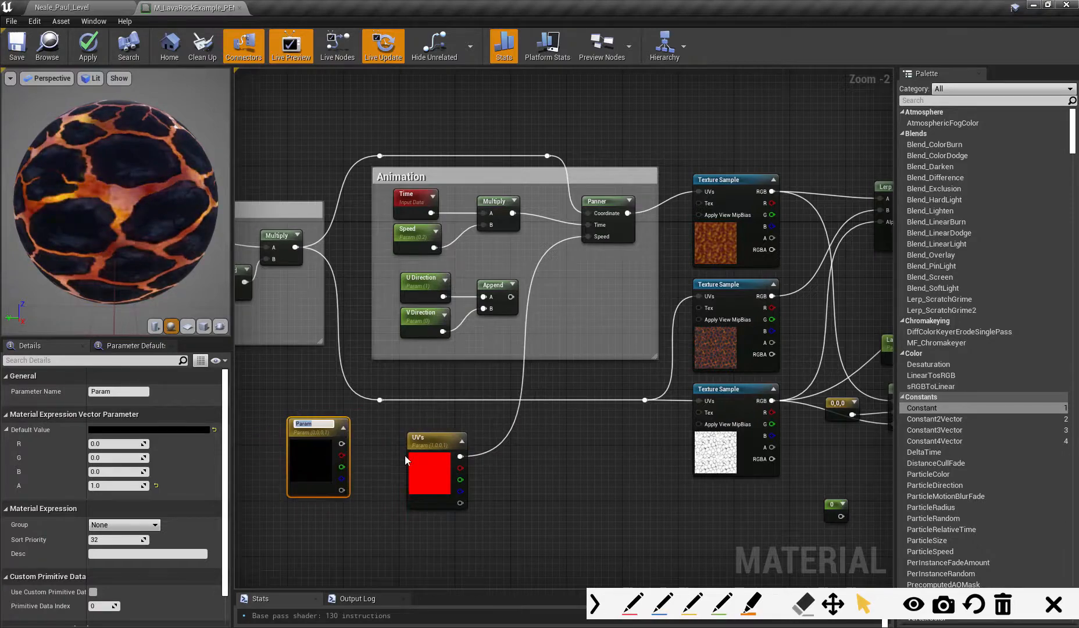
# Undo the move and the parameter conversion of the Constant2Vector
pyautogui.click(382, 472)
pyautogui.hotkey('ctrl', 'z')
pyautogui.hotkey('ctrl', 'z')
pyautogui.hotkey('ctrl', 'z')
pyautogui.hotkey('ctrl', 'z')
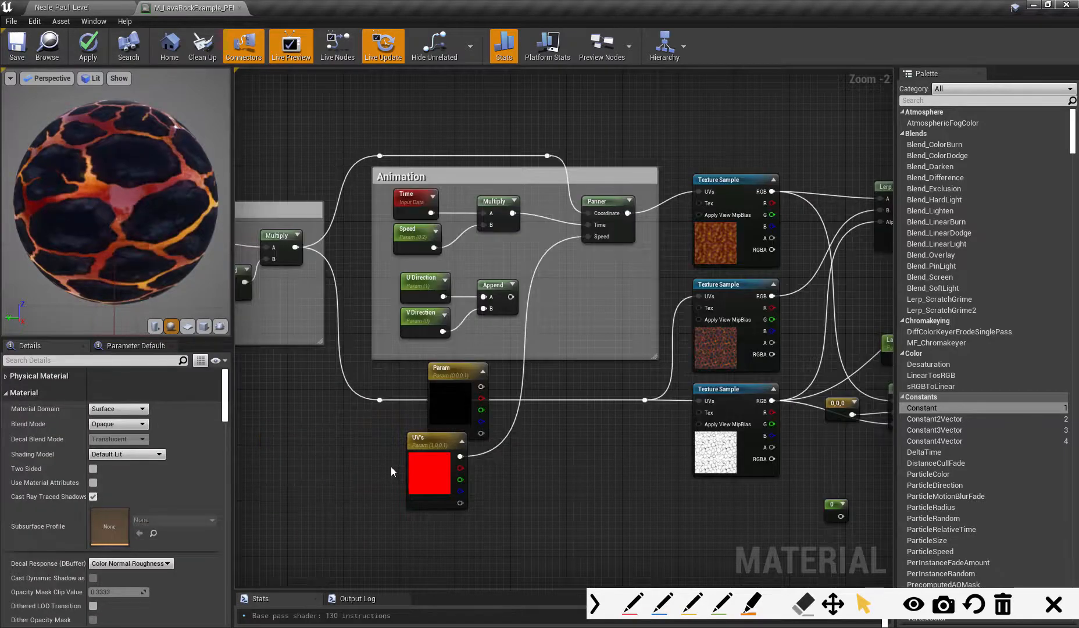
pyautogui.hotkey('ctrl', 'z')
pyautogui.hotkey('ctrl', 'z')
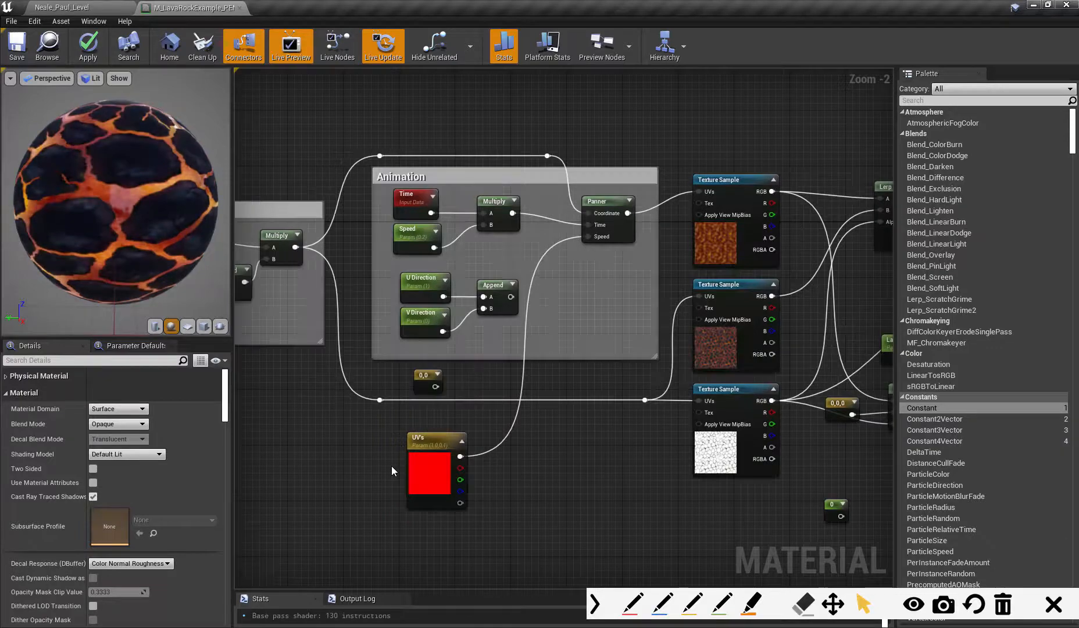
# Delete the Constant2Vector and the UV's parameter, and reconnect the direction Append output to the Panner's Speed input
pyautogui.click(425, 378)
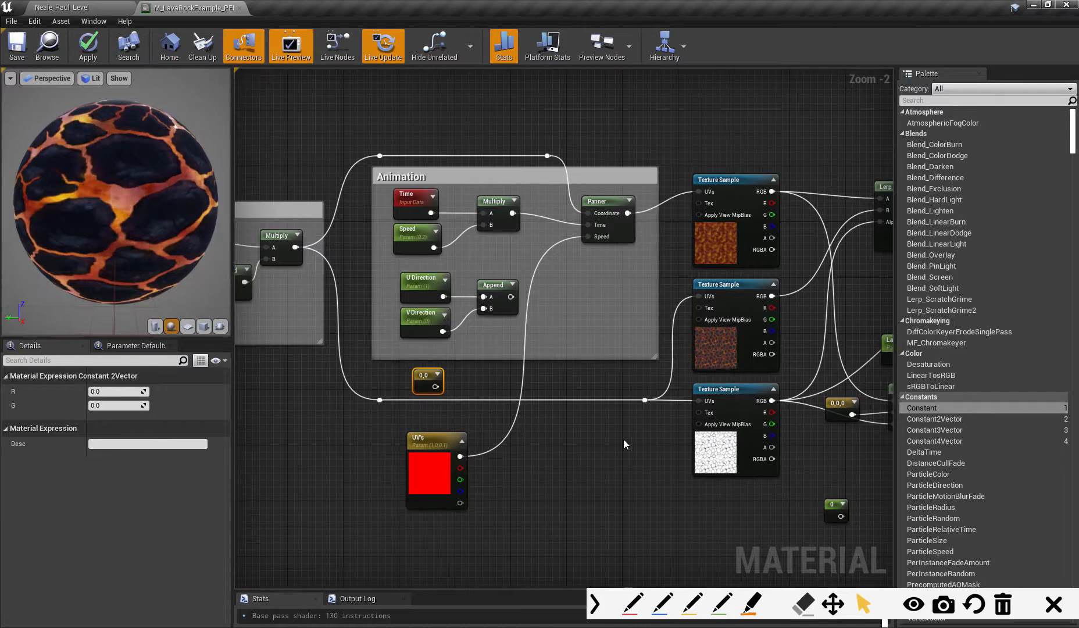
pyautogui.click(443, 441)
pyautogui.press('Delete')
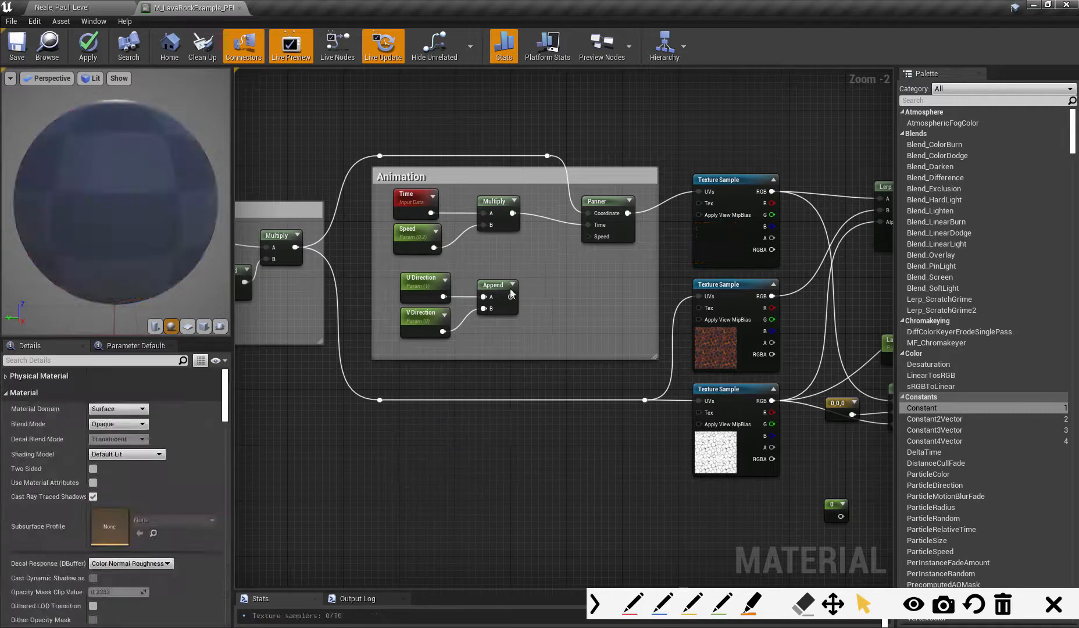
pyautogui.moveTo(510, 297); pyautogui.dragTo(590, 235)
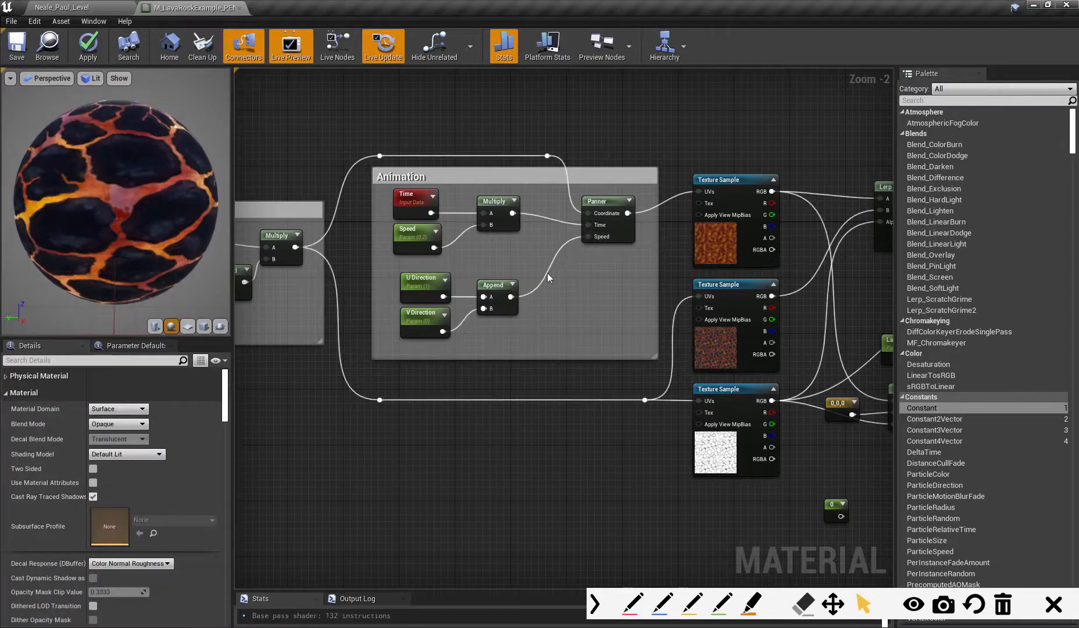
# Review the U Direction and V Direction parameters and the parameter defaults list, and apply the material changes
pyautogui.click(428, 278)
pyautogui.click(428, 314)
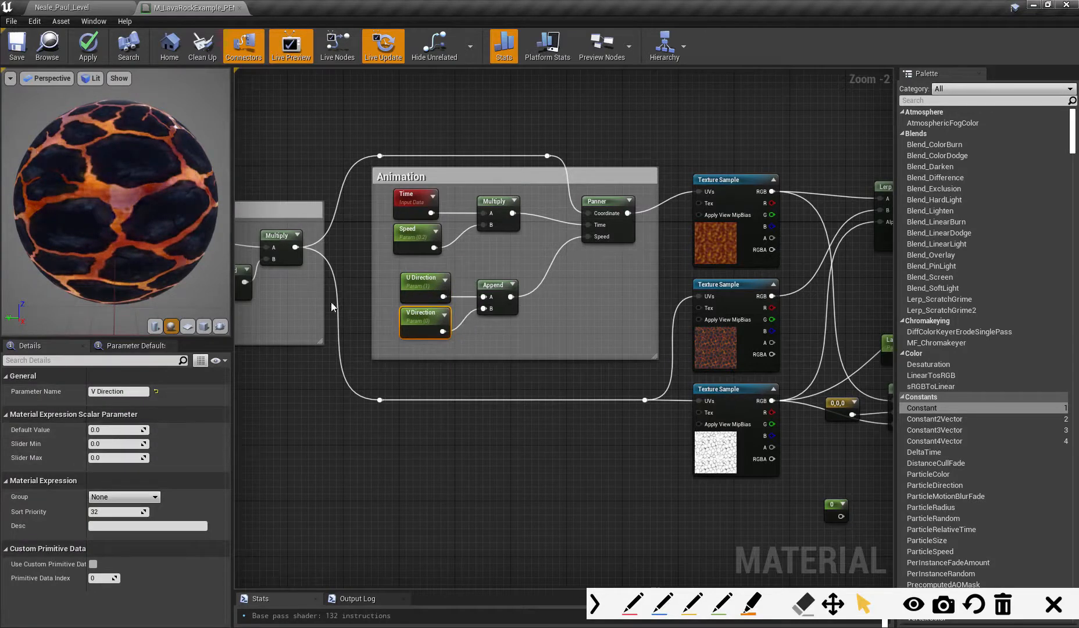
pyautogui.click(132, 346)
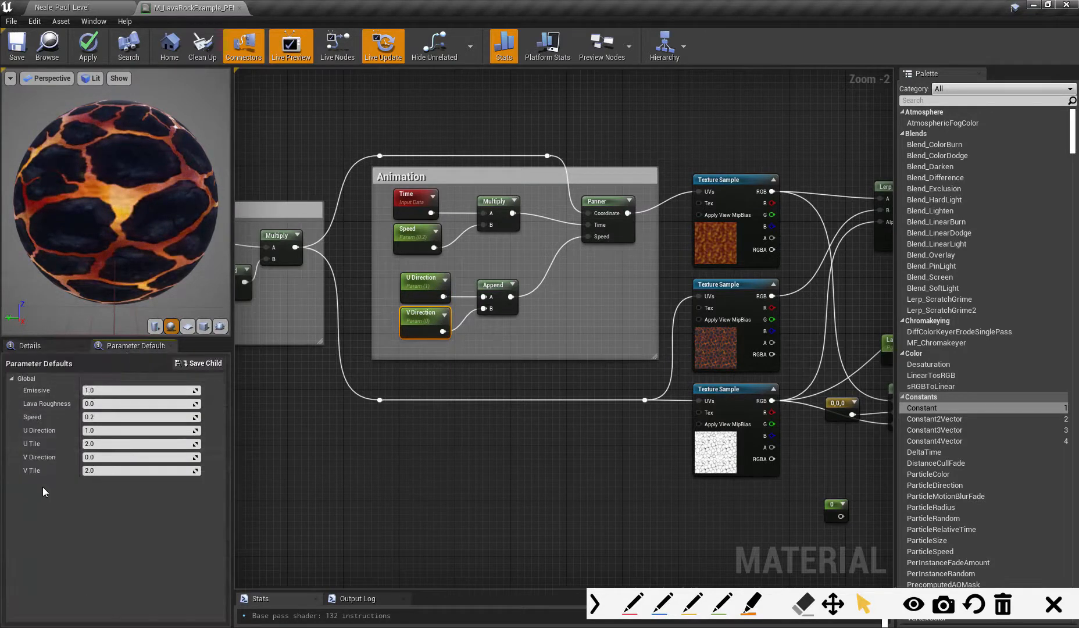
pyautogui.click(87, 49)
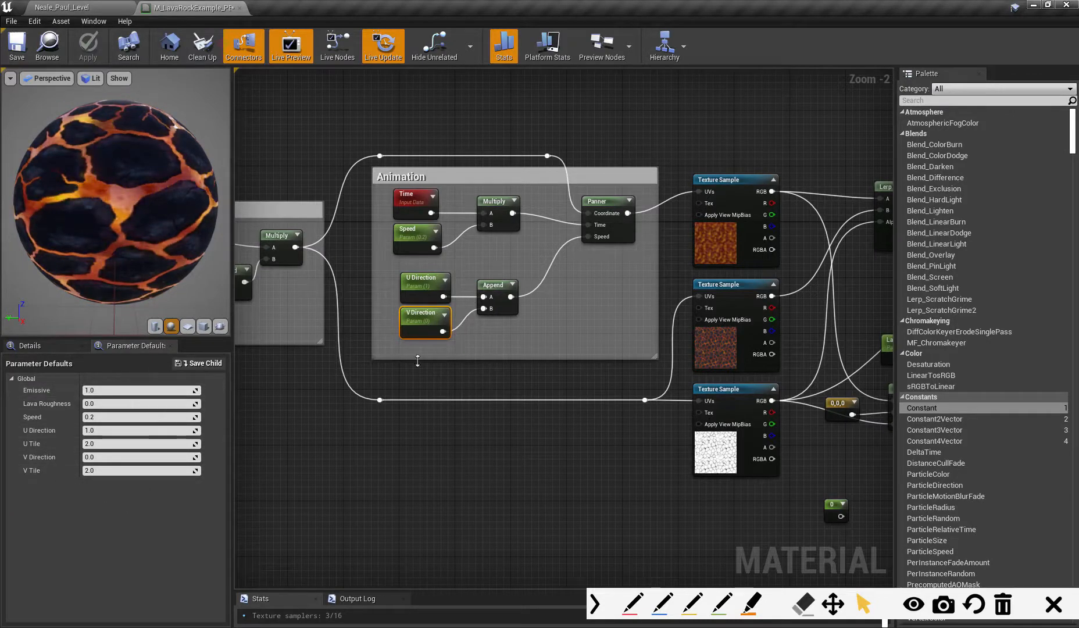
# Assign the U Tile and V Tile parameters to a new group named UV's and check the grouping in the parameter defaults
pyautogui.moveTo(330, 278); pyautogui.dragTo(498, 287, button='right')
pyautogui.click(330, 278)
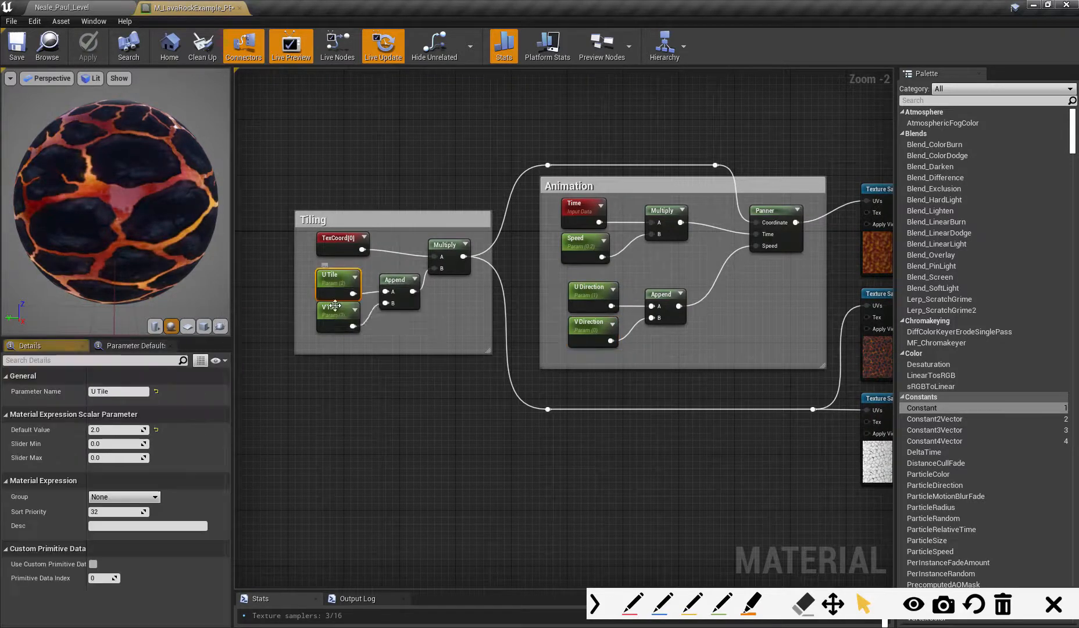
pyautogui.keyDown('ctrl'); pyautogui.click(338, 308); pyautogui.keyUp('ctrl')
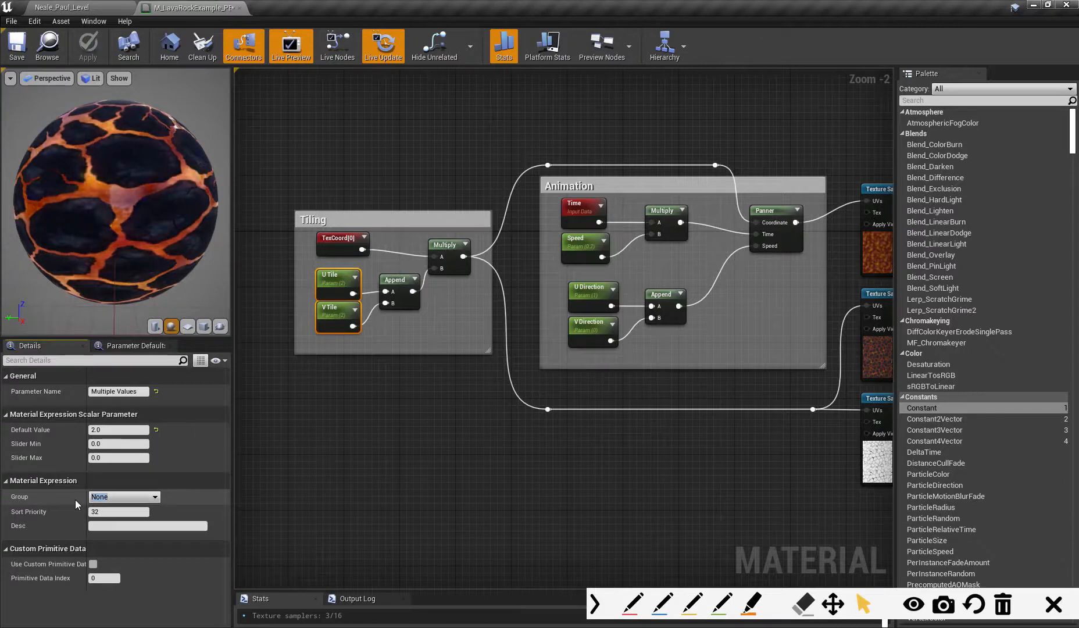
pyautogui.write("UV's")
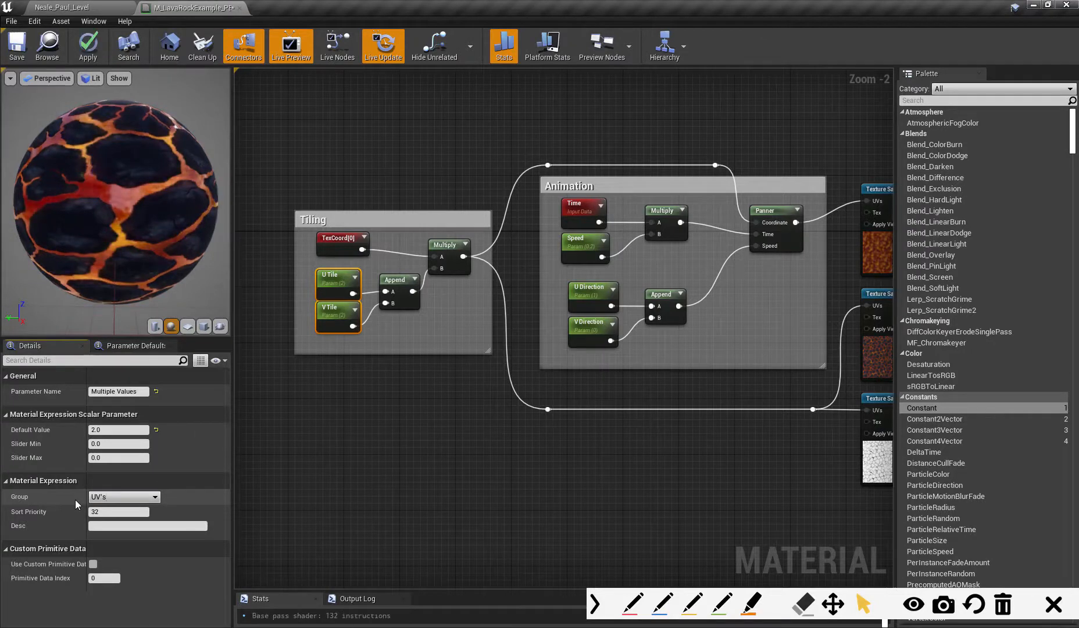
pyautogui.click(417, 397)
pyautogui.click(123, 346)
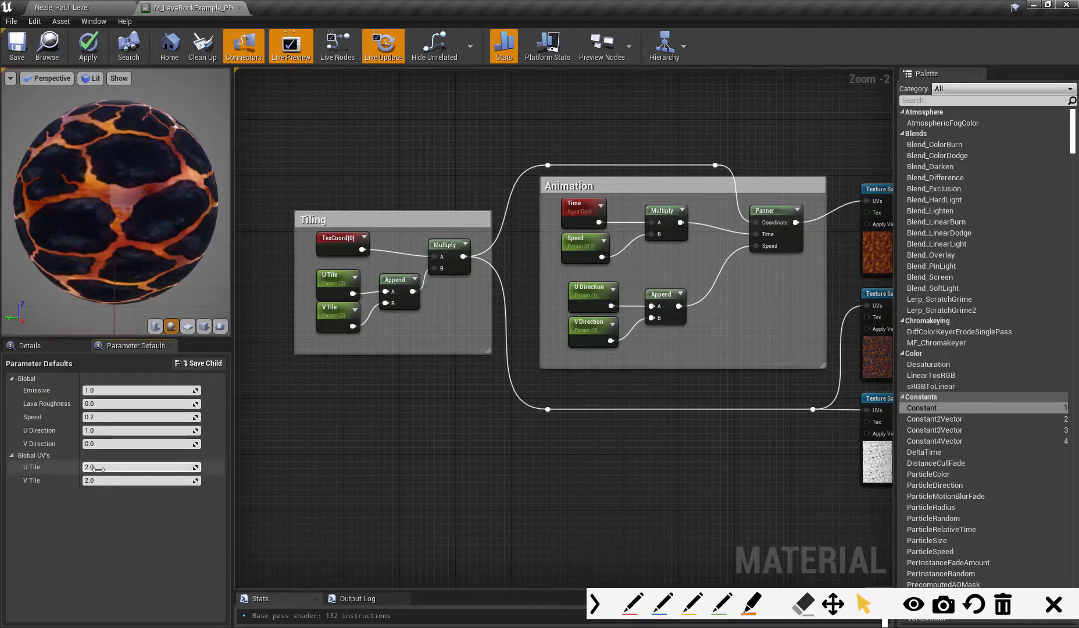
# Assign the Speed, U Direction and V Direction parameters to a new group named Animation and check the grouping in the parameter defaults
pyautogui.click(589, 289)
pyautogui.keyDown('shift'); pyautogui.click(588, 325); pyautogui.keyUp('shift')
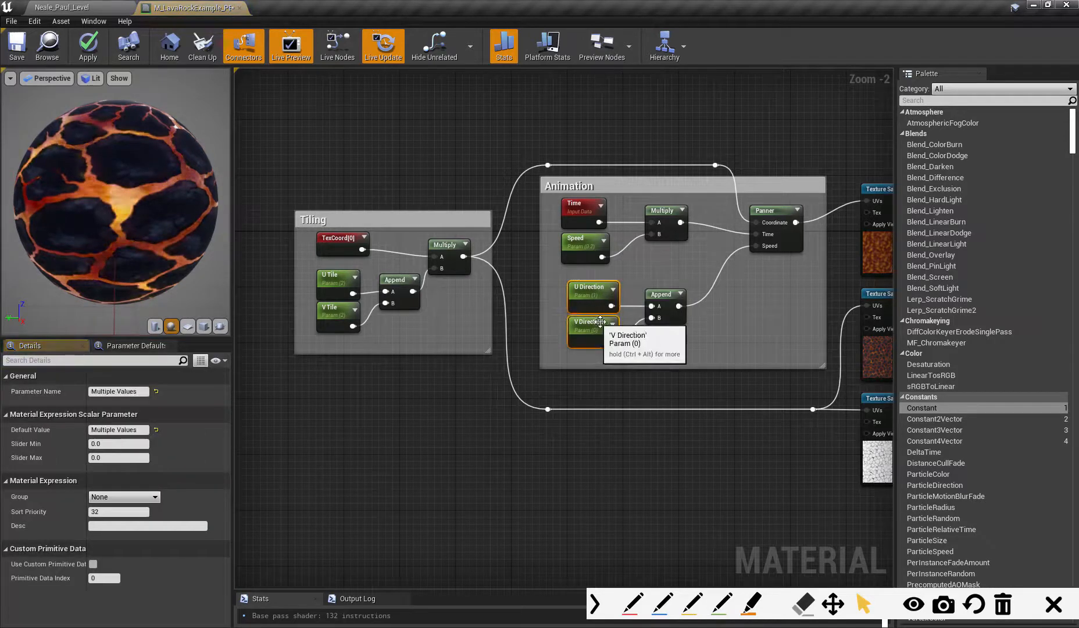
pyautogui.keyDown('shift'); pyautogui.click(578, 241); pyautogui.keyUp('shift')
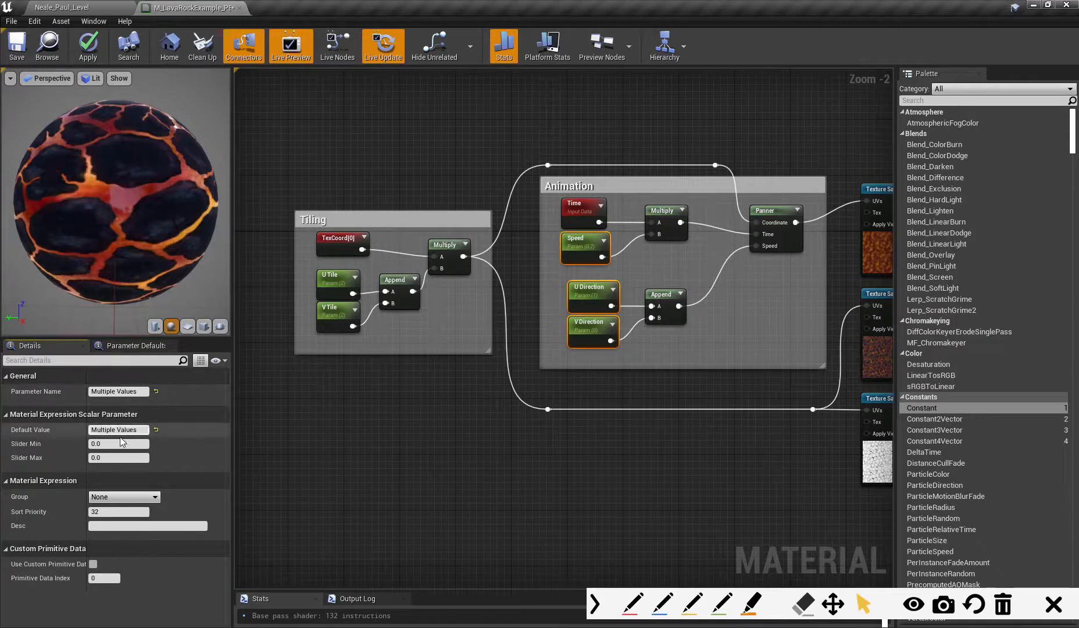
pyautogui.click(119, 496)
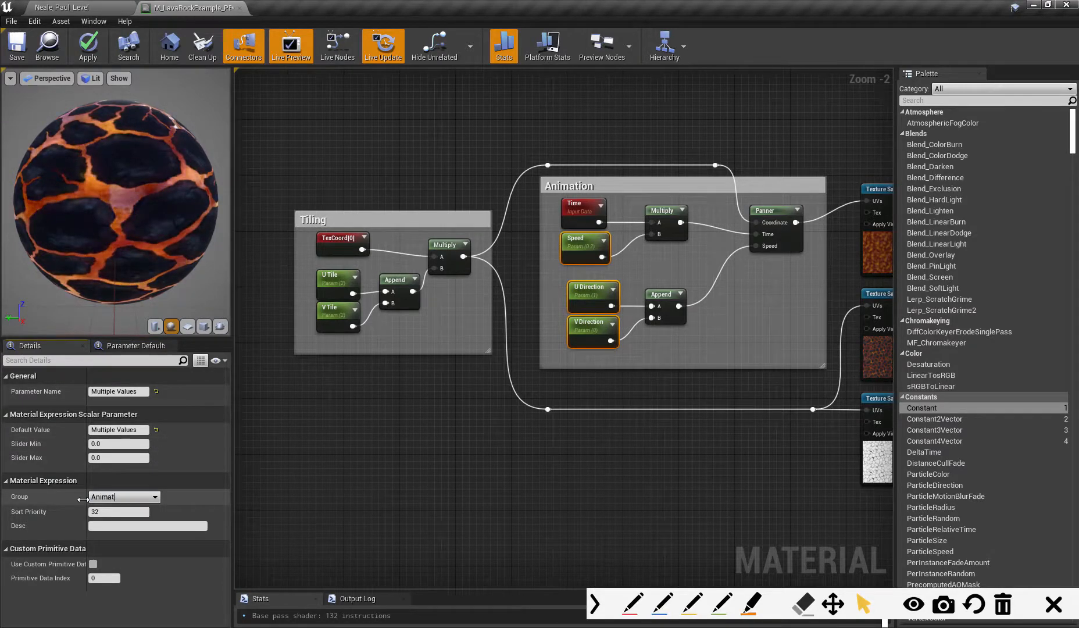
pyautogui.click(293, 388)
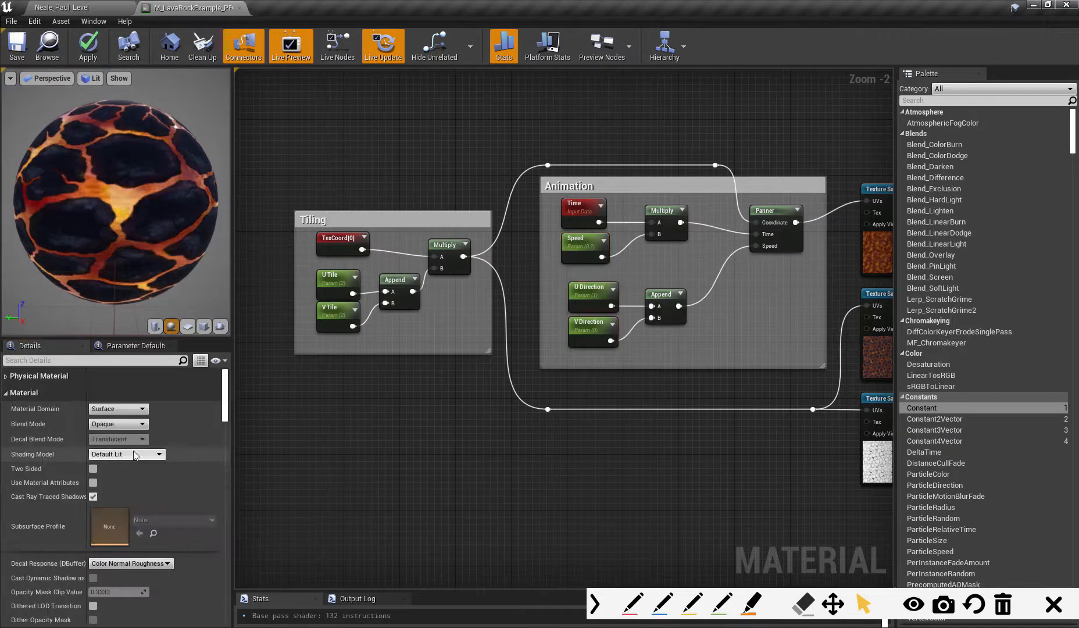
pyautogui.click(597, 291)
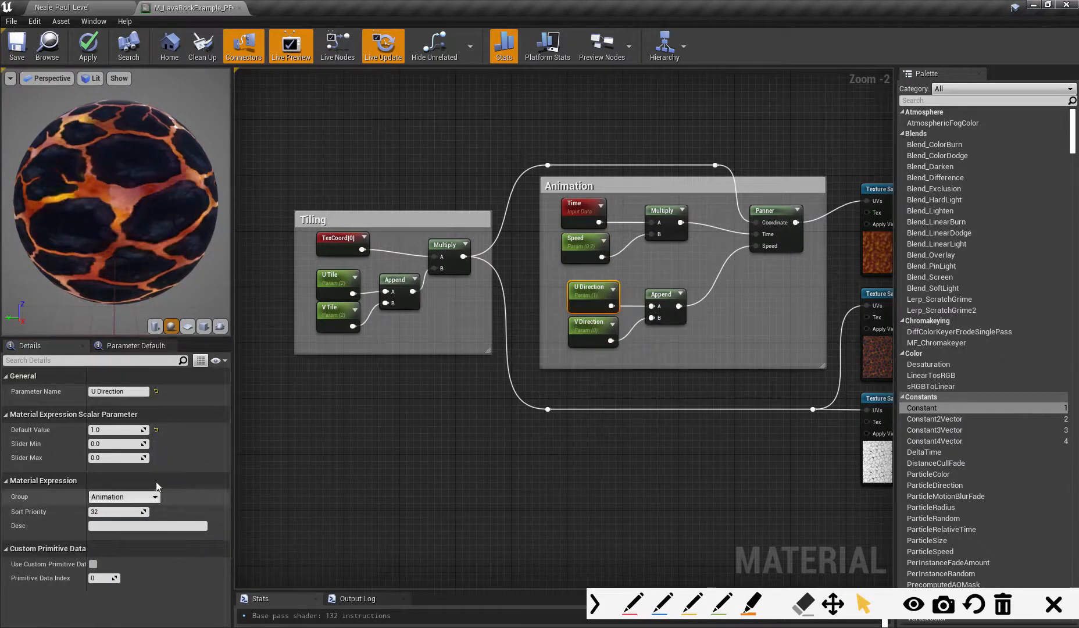
pyautogui.click(139, 345)
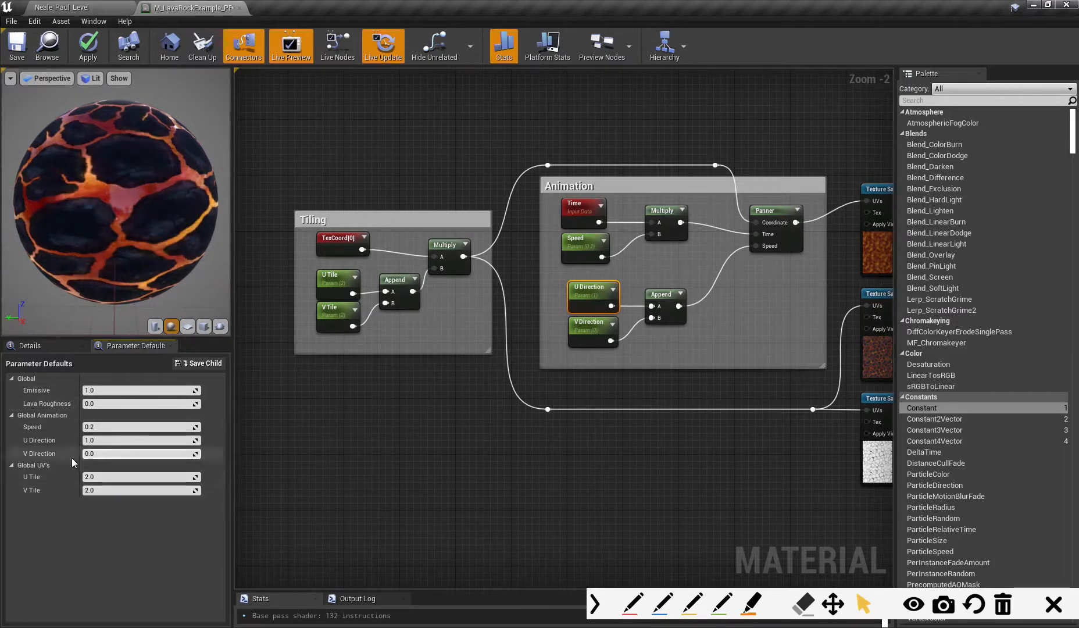
# Compare the Sort Priority of U Direction and V Direction with their order in the parameter defaults
pyautogui.click(590, 294)
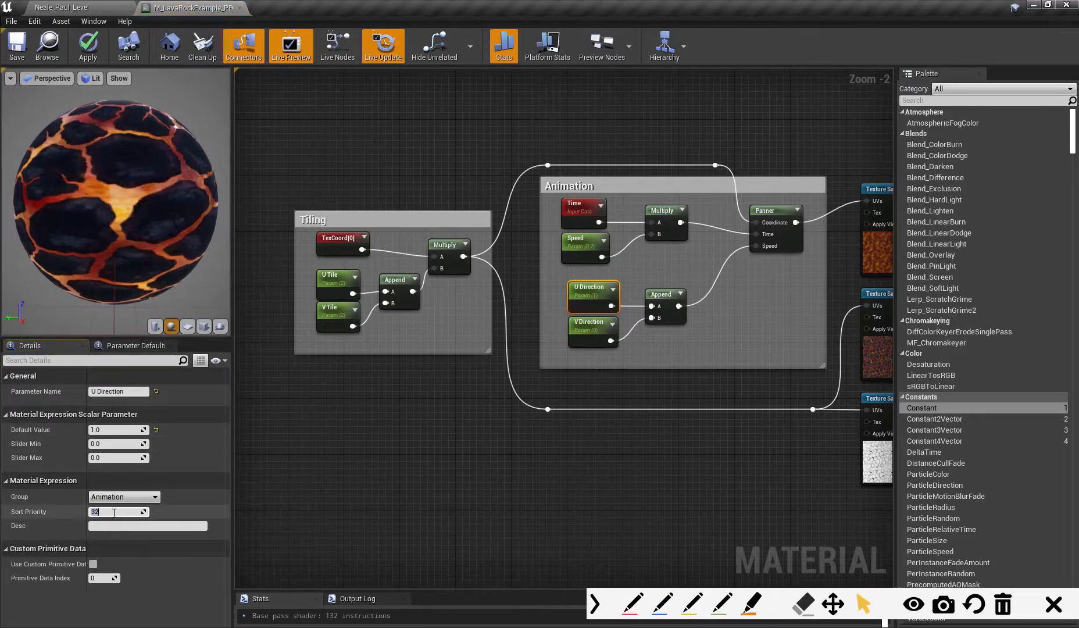
pyautogui.click(317, 451)
pyautogui.click(592, 330)
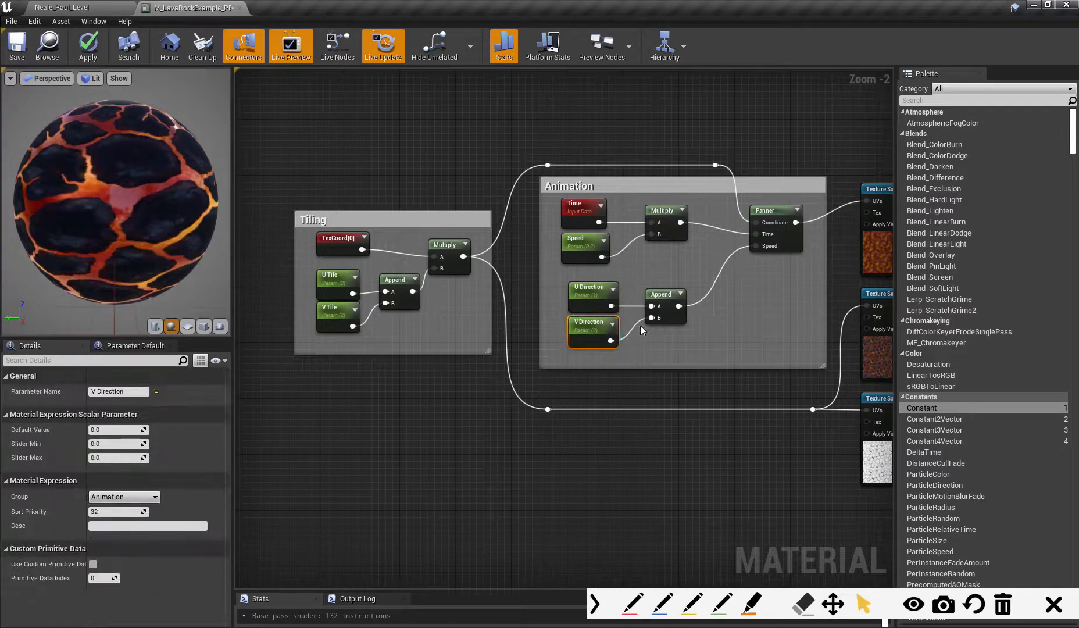
pyautogui.click(136, 346)
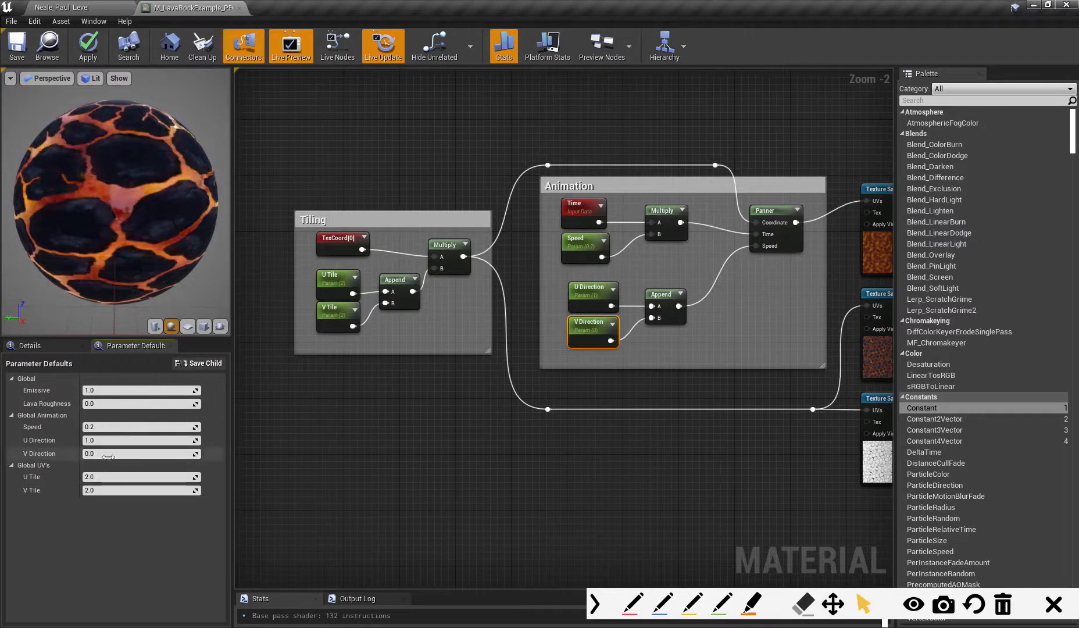
# Set V Direction's Sort Priority to 0 and check its position in the parameter defaults
pyautogui.click(592, 330)
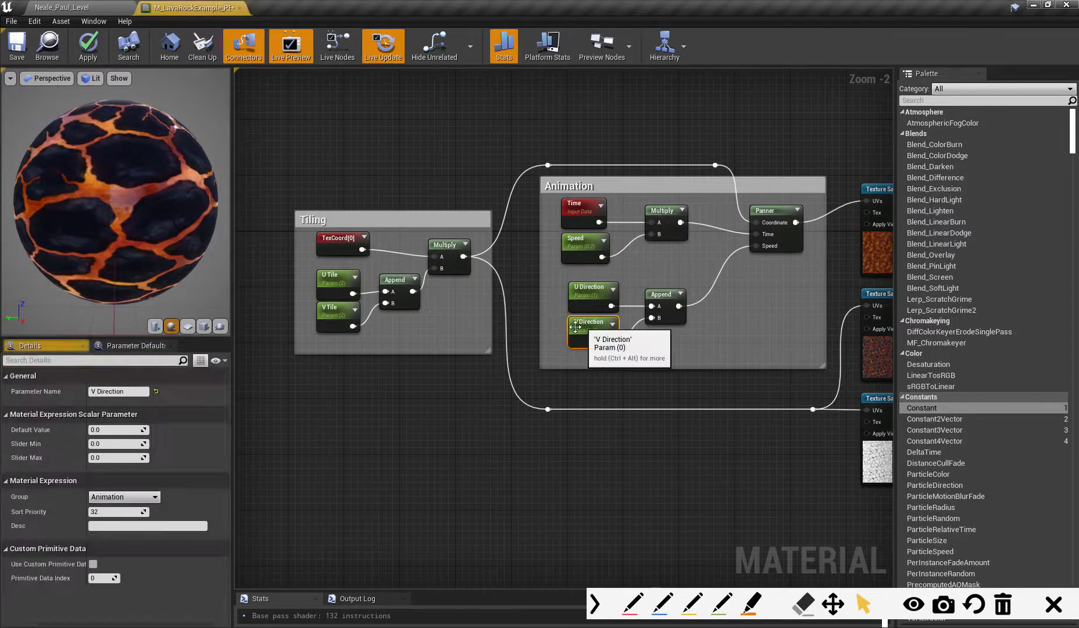
pyautogui.click(301, 453)
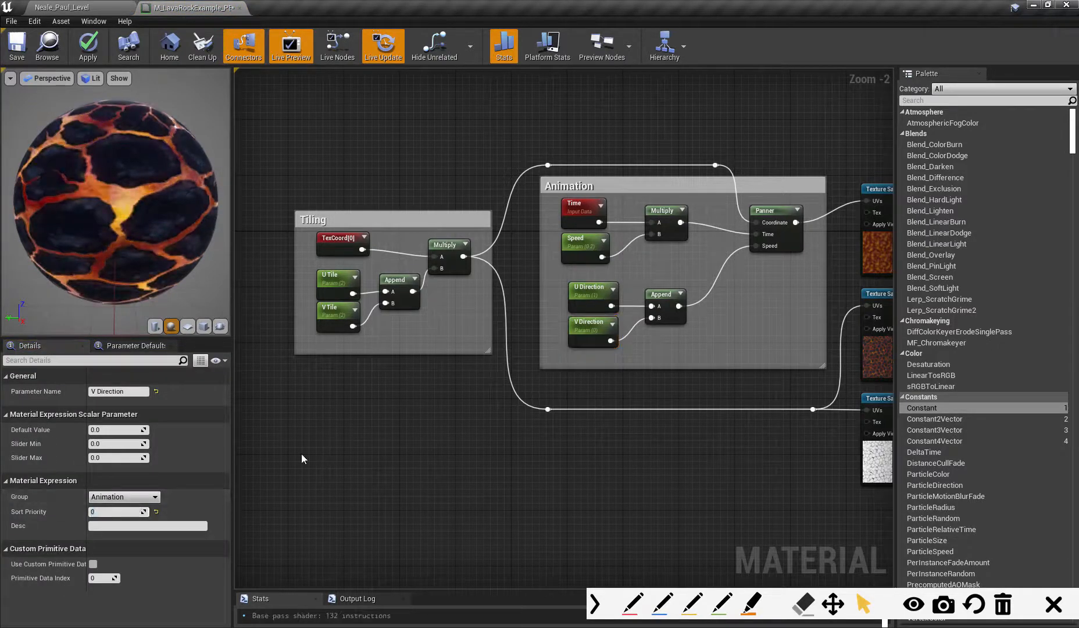
pyautogui.click(135, 345)
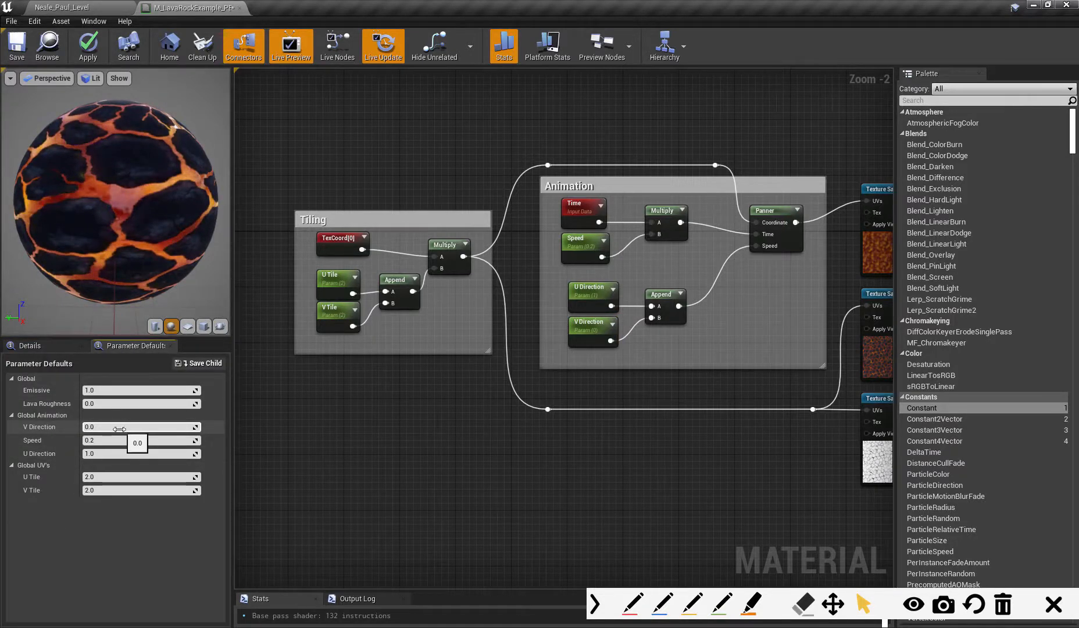
# Change V Direction's Sort Priority so it lists after Speed and U Direction in the parameter defaults
pyautogui.click(591, 327)
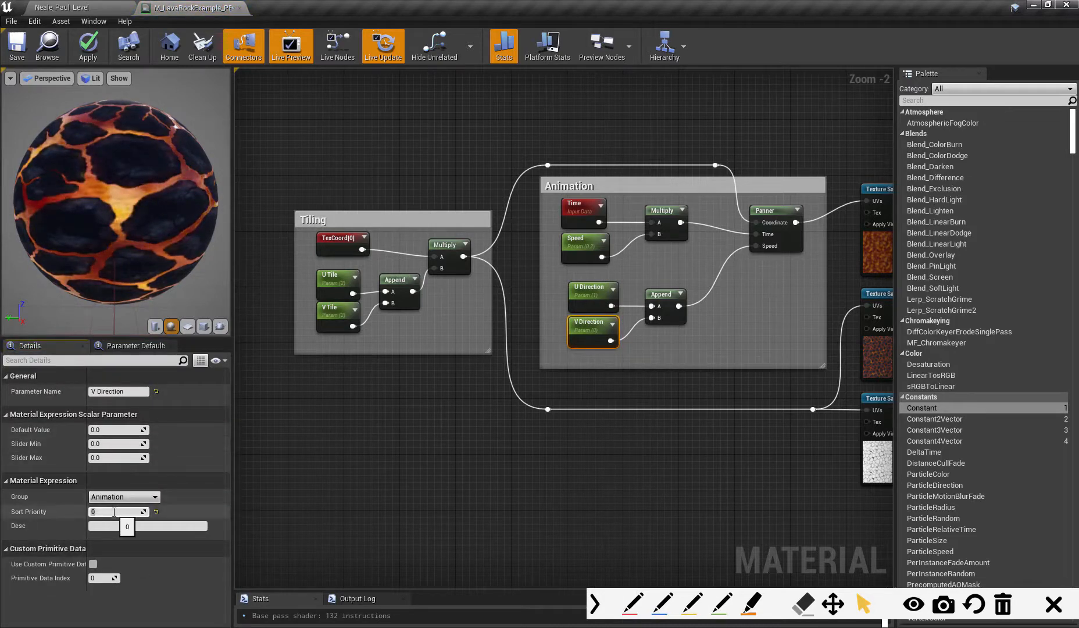
pyautogui.click(311, 436)
pyautogui.click(136, 346)
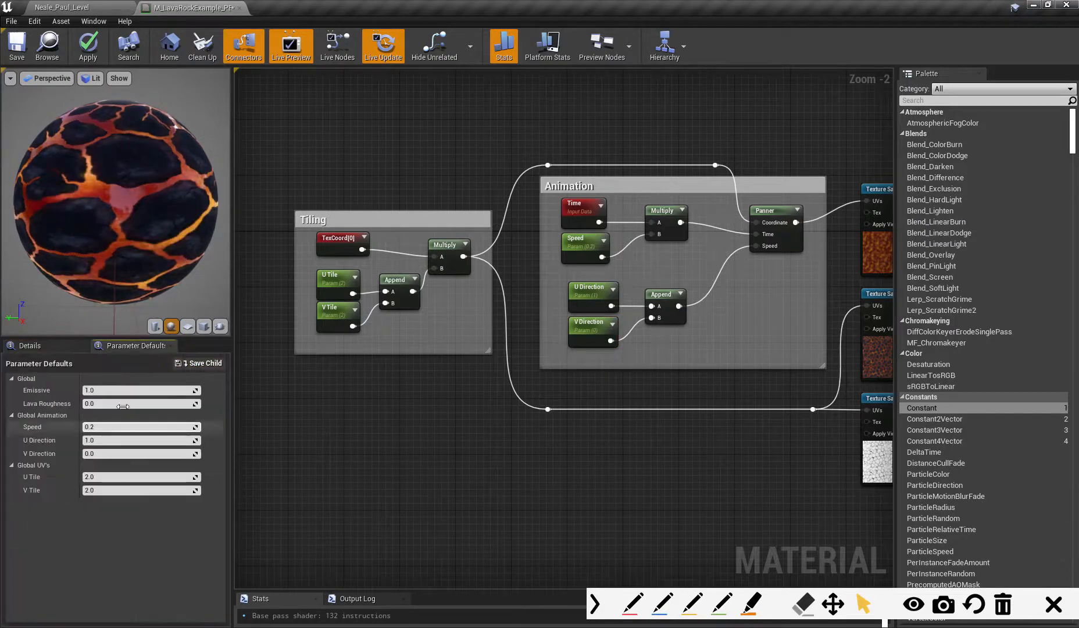
# Convert the three Texture Sample nodes into texture parameters
pyautogui.moveTo(677, 465); pyautogui.dragTo(326, 450, button='right')
pyautogui.moveTo(551, 499); pyautogui.dragTo(417, 467, button='right')
pyautogui.click(511, 463)
pyautogui.click(589, 407)
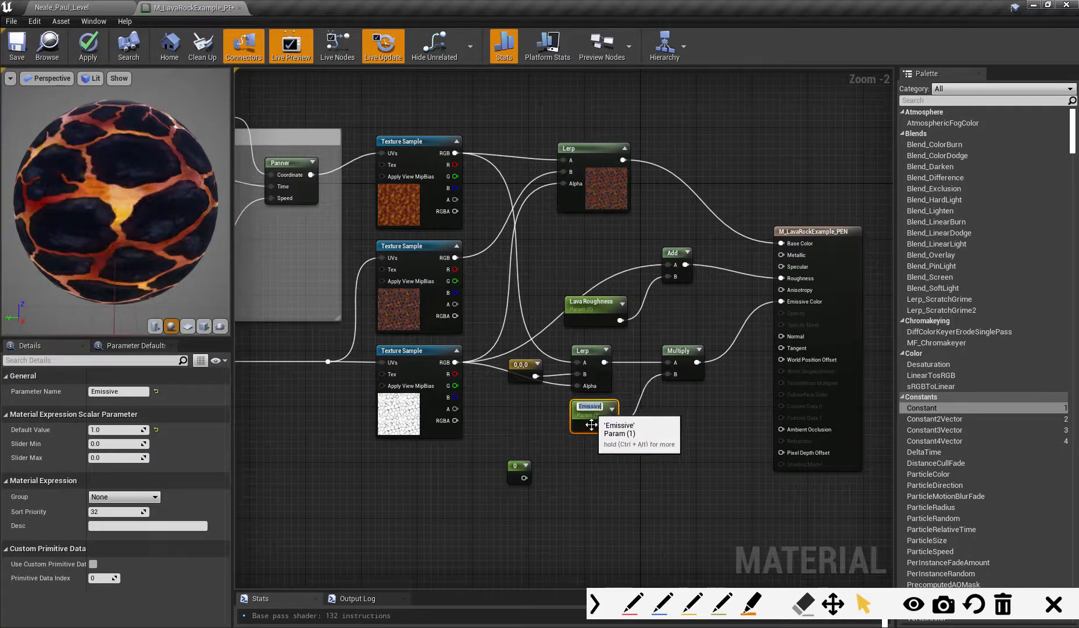
pyautogui.moveTo(489, 437); pyautogui.dragTo(542, 434, button='right')
pyautogui.moveTo(429, 133); pyautogui.dragTo(473, 349)
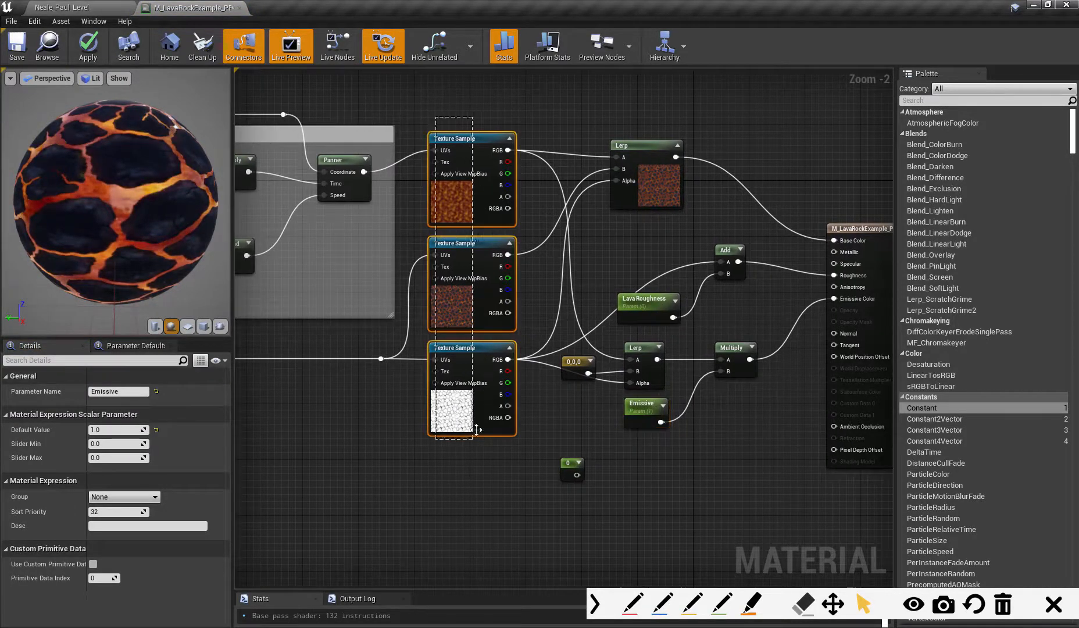
pyautogui.rightClick(474, 348)
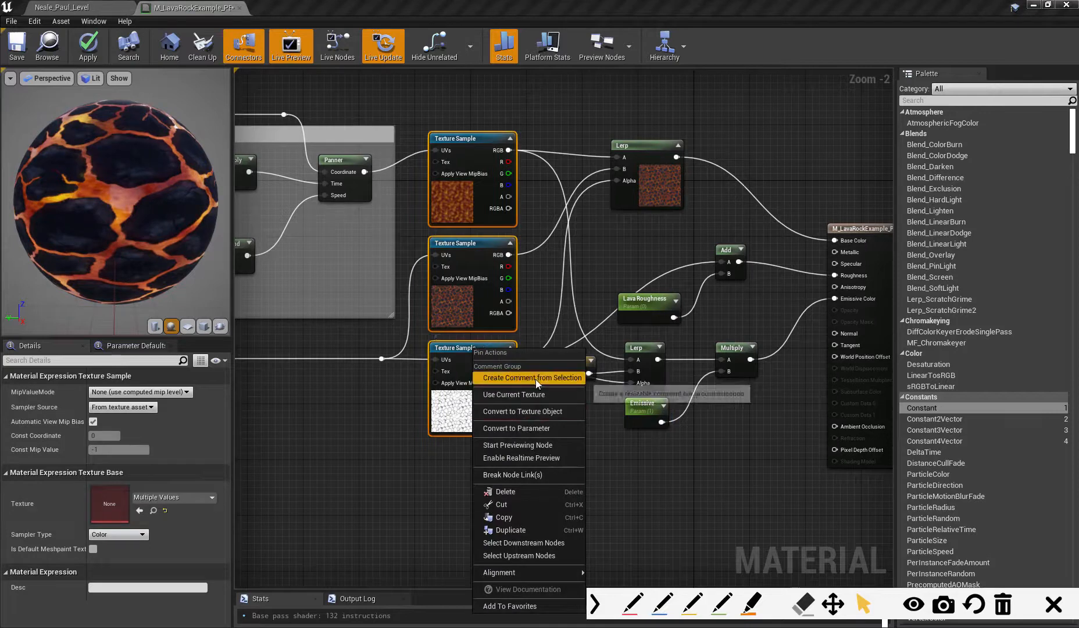
pyautogui.click(541, 429)
pyautogui.moveTo(337, 485); pyautogui.dragTo(391, 468, button='right')
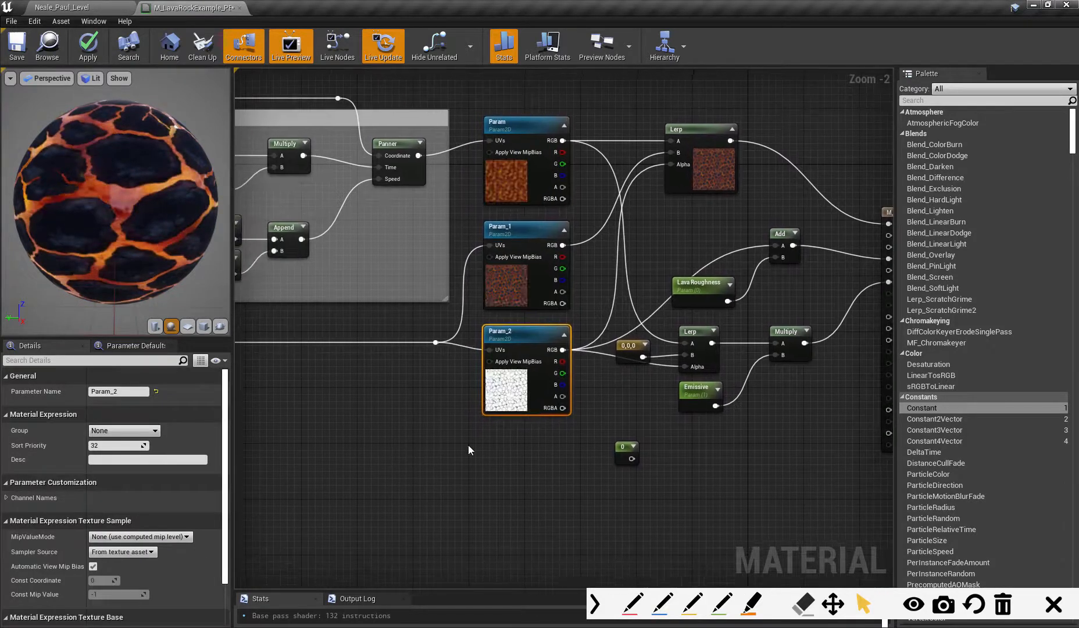
# Shift the Param_1 node slightly left and move Param_2 down and slightly left to space out the texture parameters
pyautogui.click(131, 433)
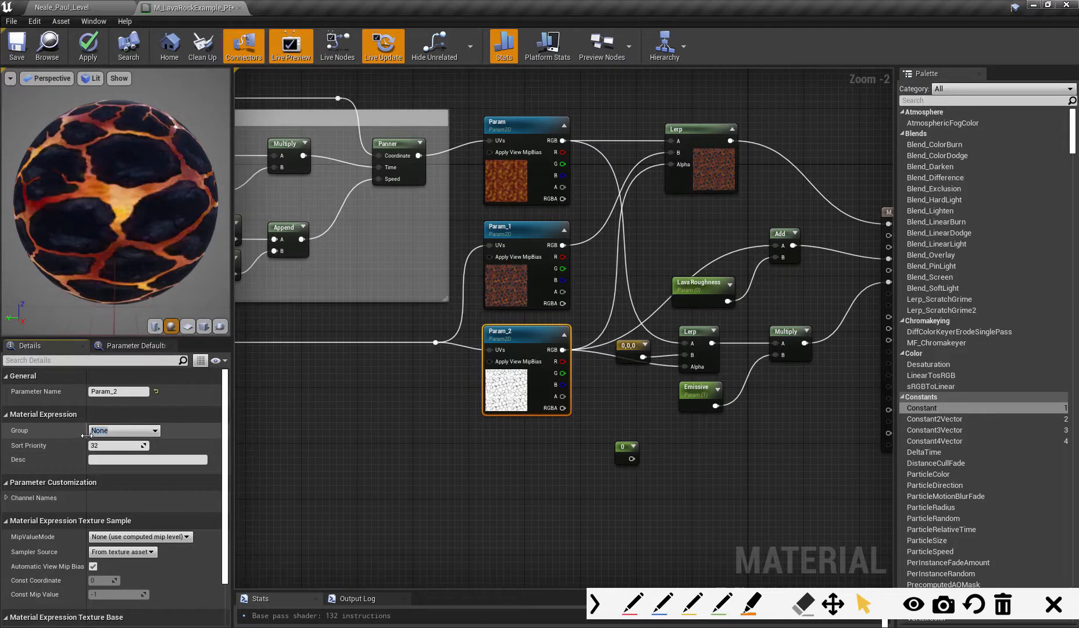
pyautogui.moveTo(600, 224); pyautogui.dragTo(485, 303, button='right')
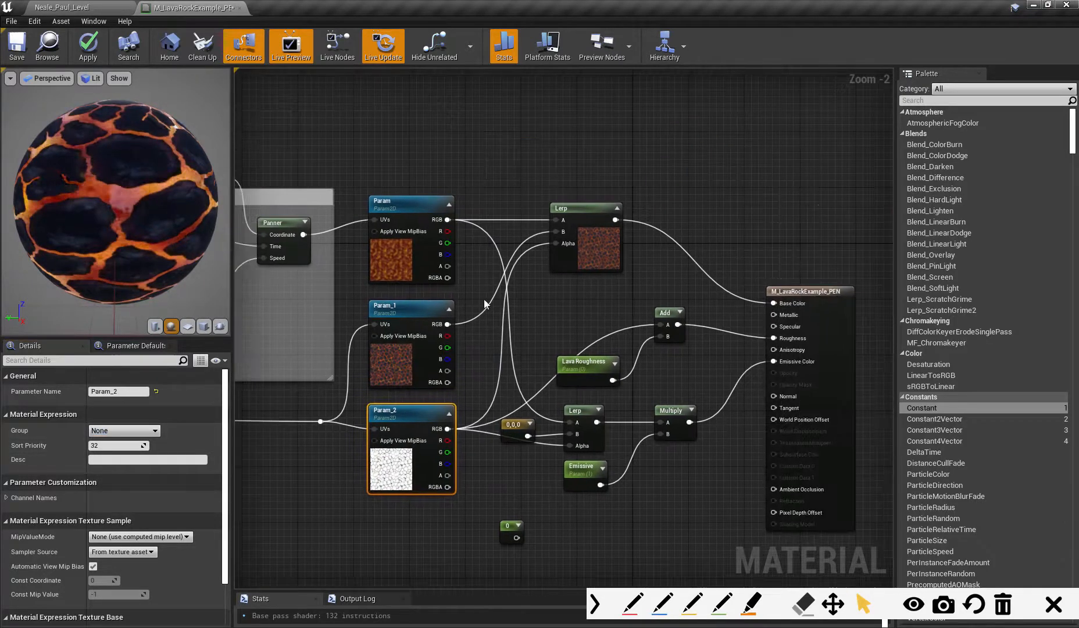
pyautogui.doubleClick(412, 203)
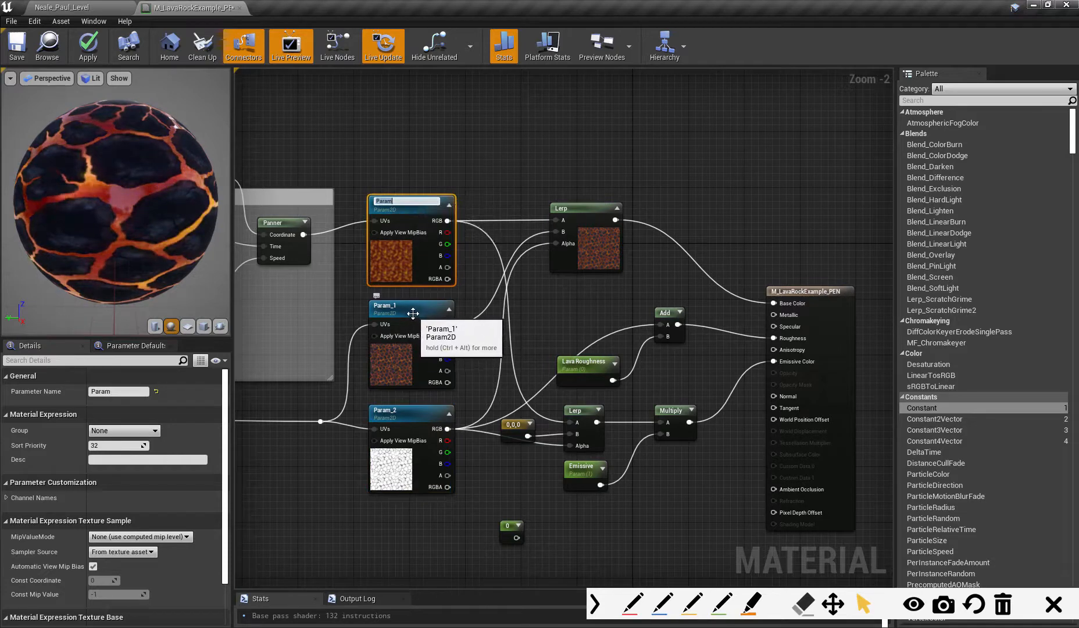
pyautogui.doubleClick(416, 307)
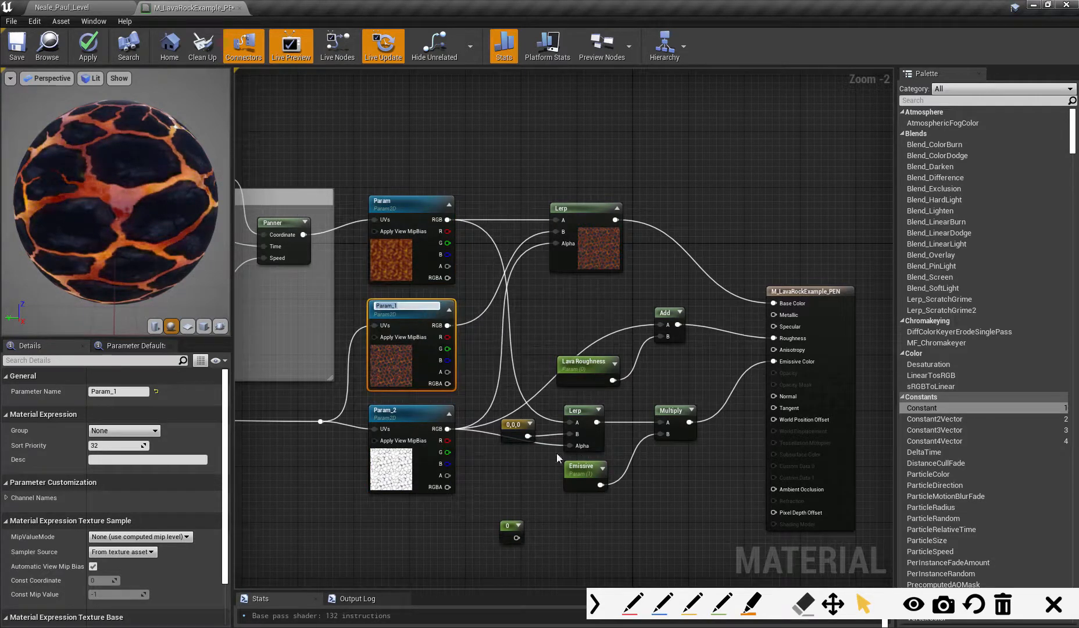
pyautogui.moveTo(420, 416); pyautogui.dragTo(397, 440)
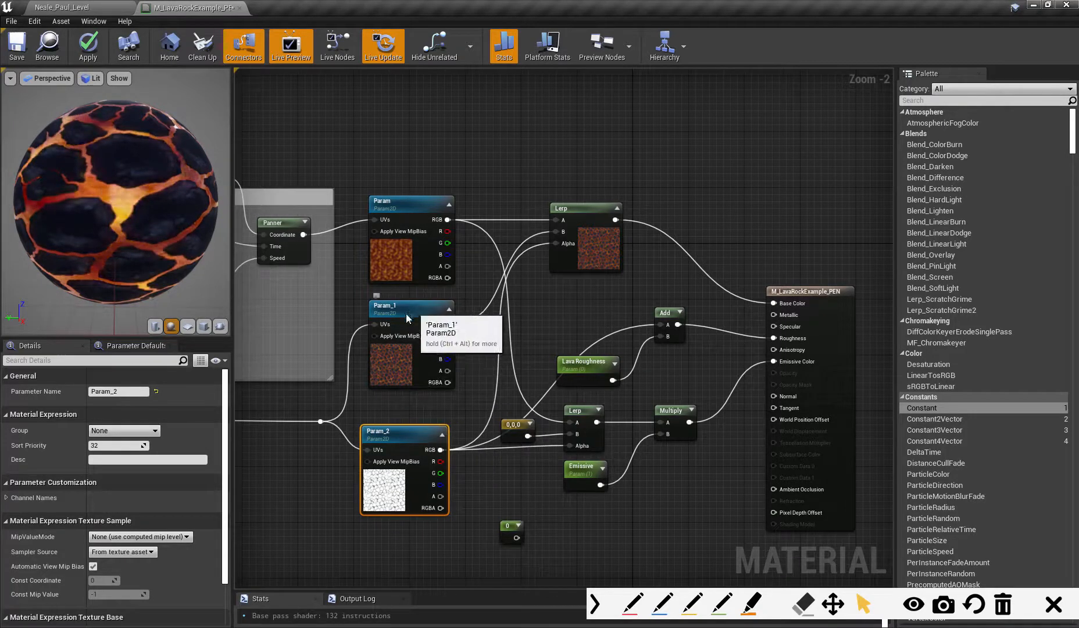
pyautogui.moveTo(421, 317); pyautogui.dragTo(414, 317)
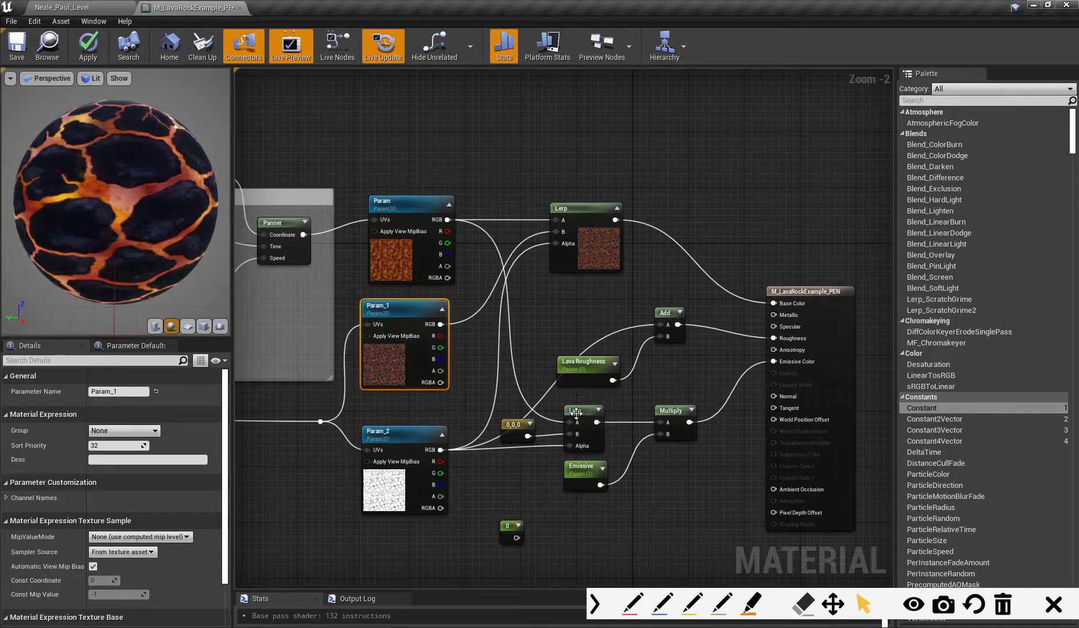
# Check how the three texture parameters are listed among the material's parameter defaults
pyautogui.click(590, 372)
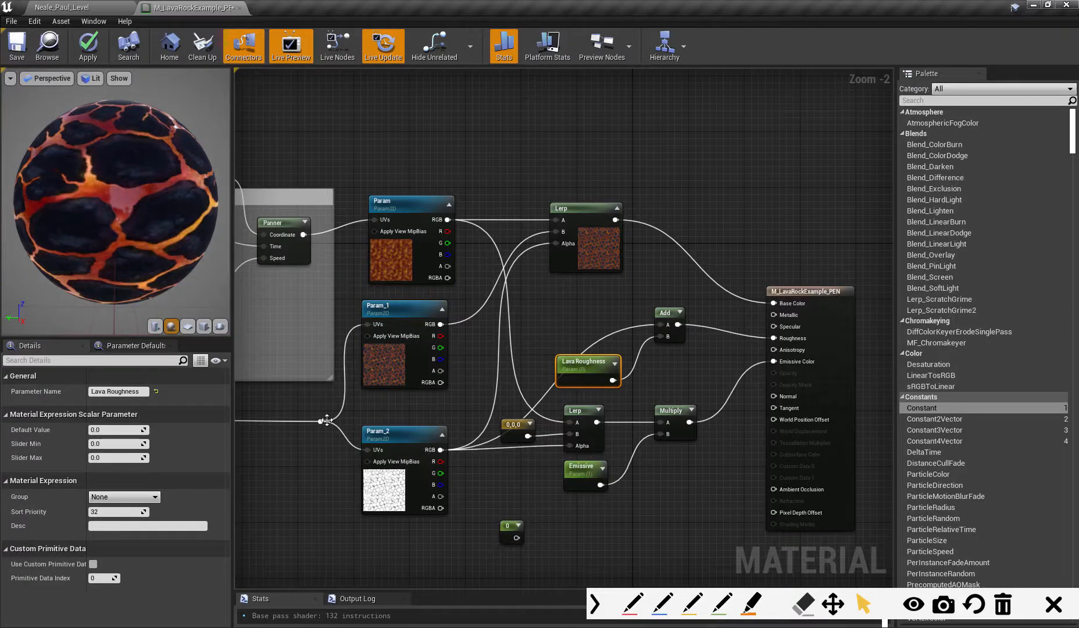
pyautogui.click(136, 346)
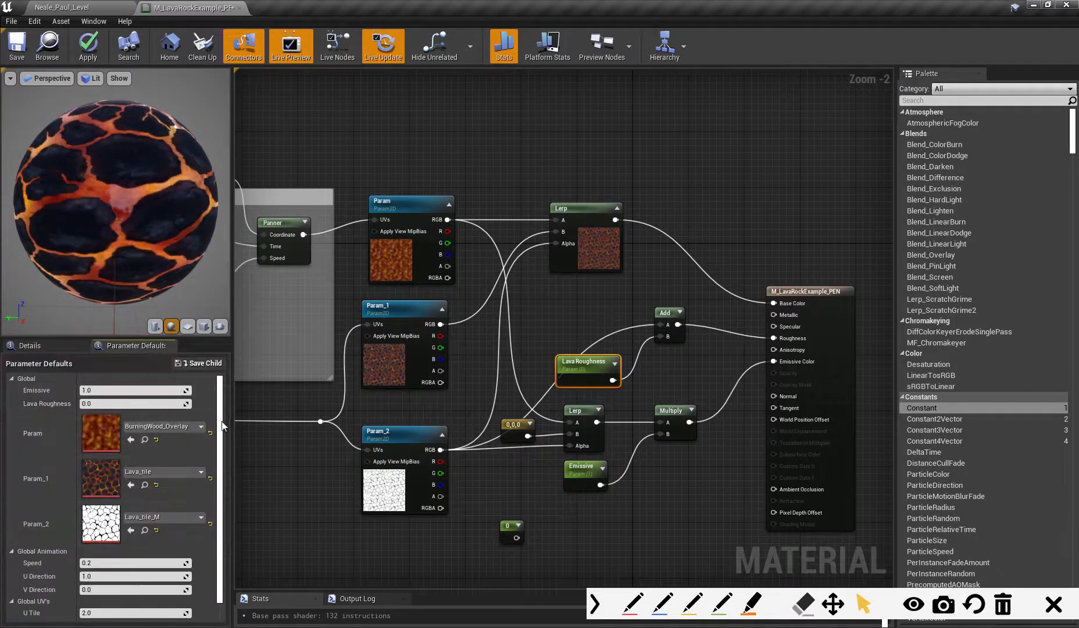
pyautogui.scroll(-1, 221, 499)
pyautogui.scroll(1, 230, 499)
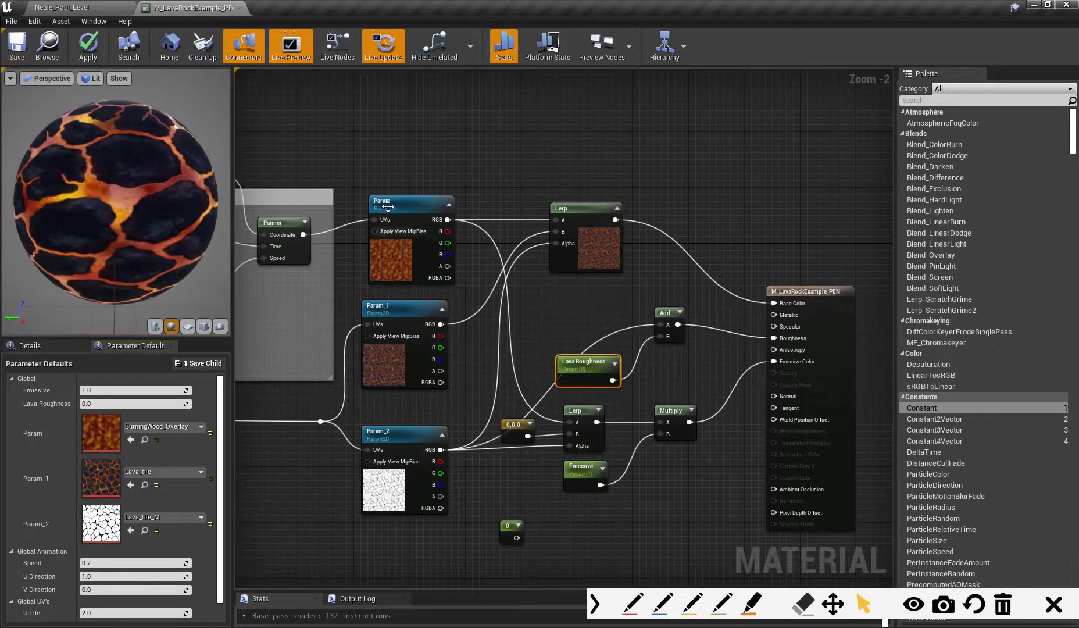
# Locate the texture used by Param_2 in the Content Browser and rename the parameter to Mask
pyautogui.moveTo(368, 180); pyautogui.dragTo(430, 491)
pyautogui.moveTo(588, 544); pyautogui.dragTo(606, 498, button='right')
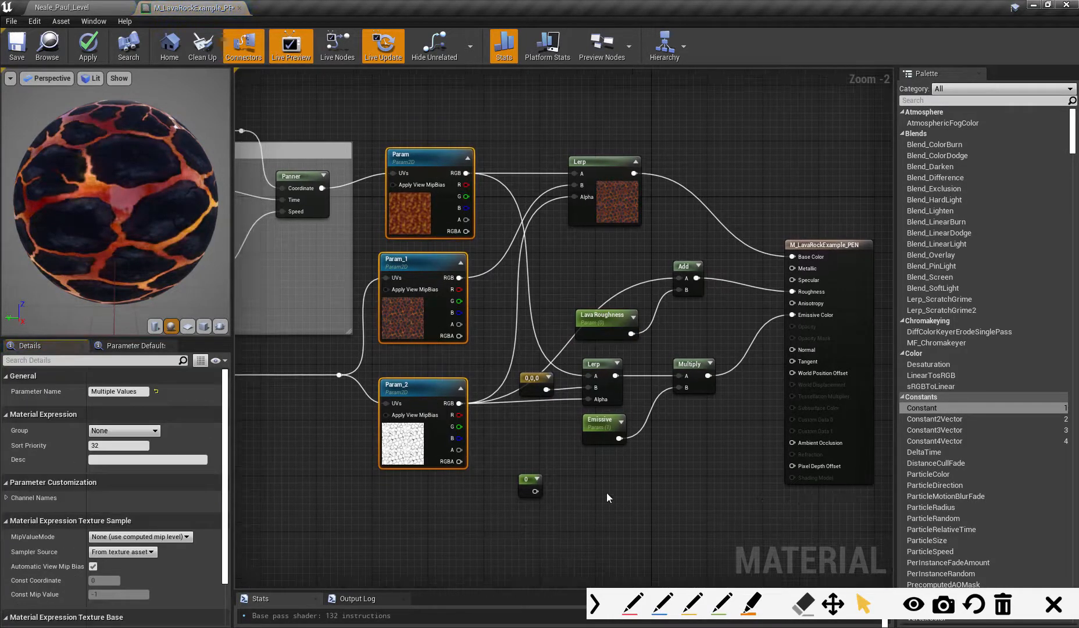
pyautogui.click(607, 494)
pyautogui.moveTo(429, 392); pyautogui.dragTo(421, 380)
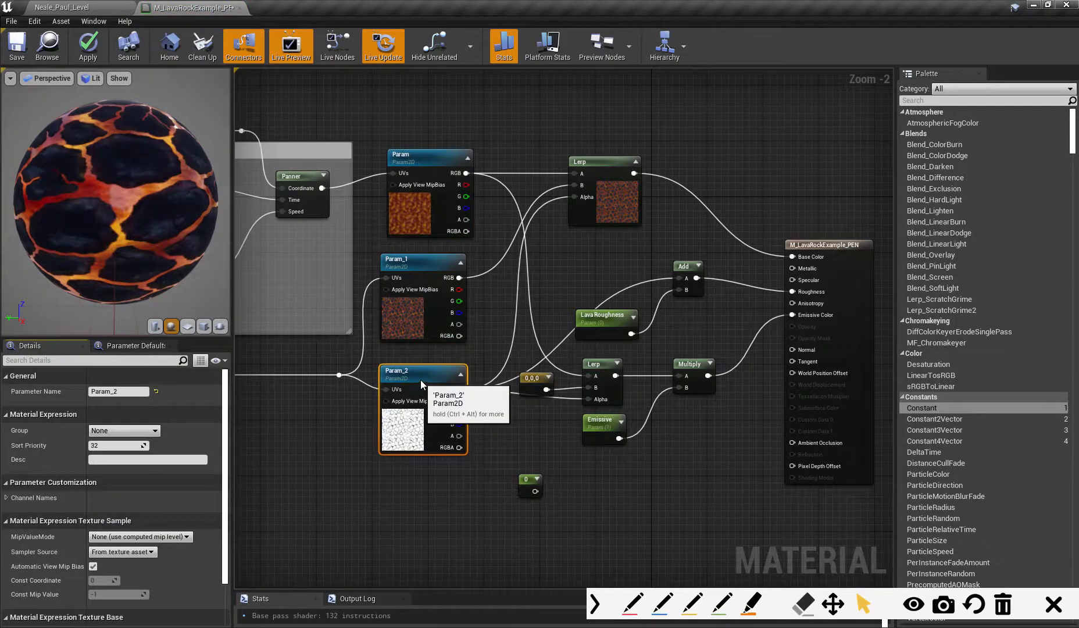
pyautogui.hotkey('ctrl', 'b')
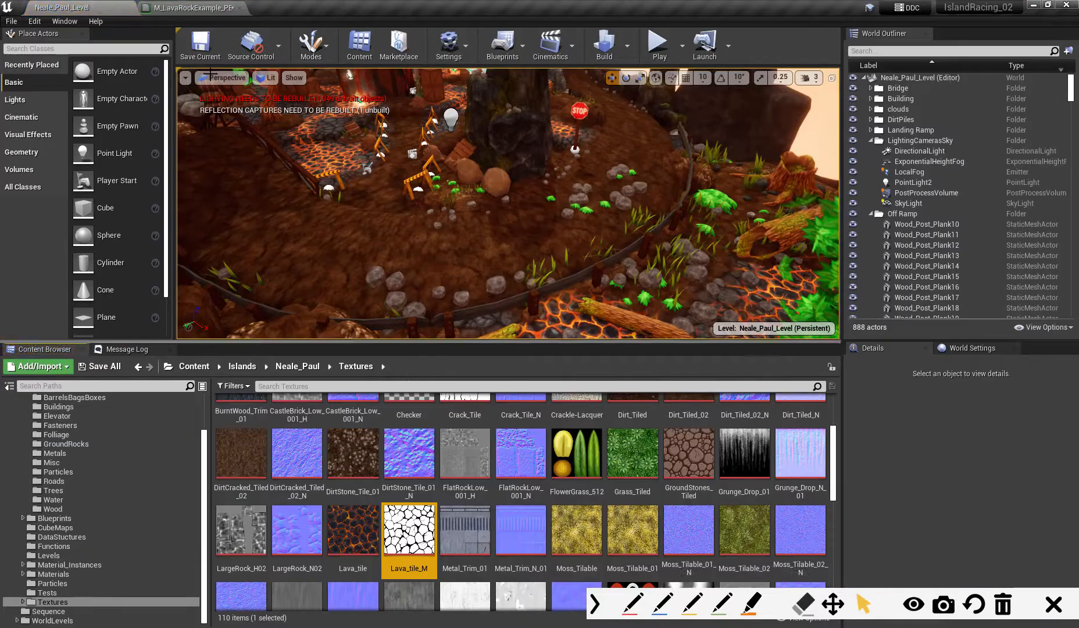
pyautogui.click(192, 7)
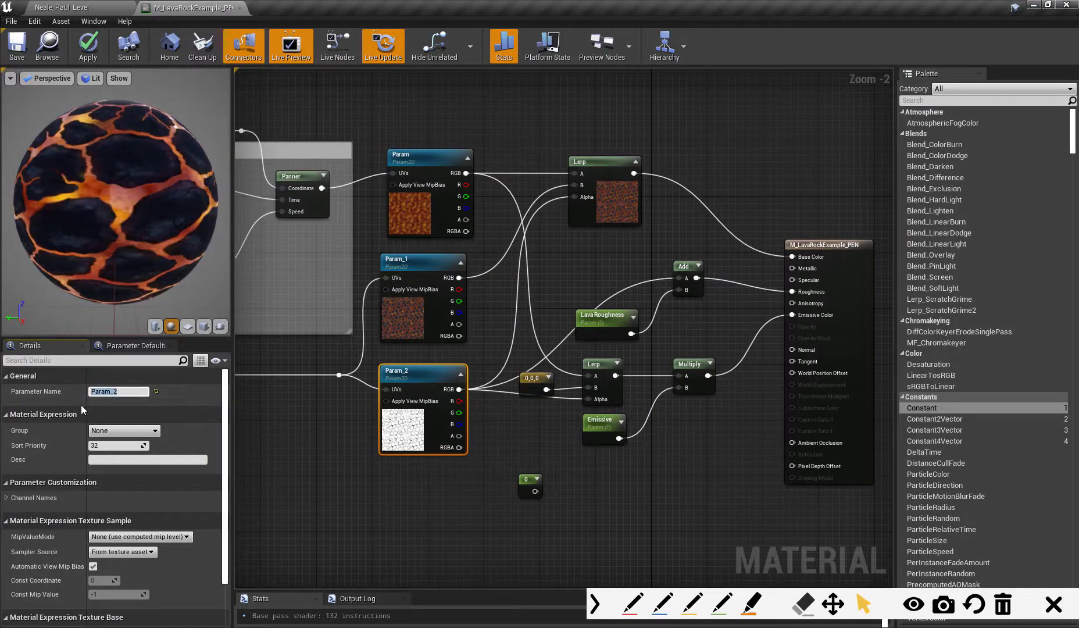
pyautogui.write('Mask')
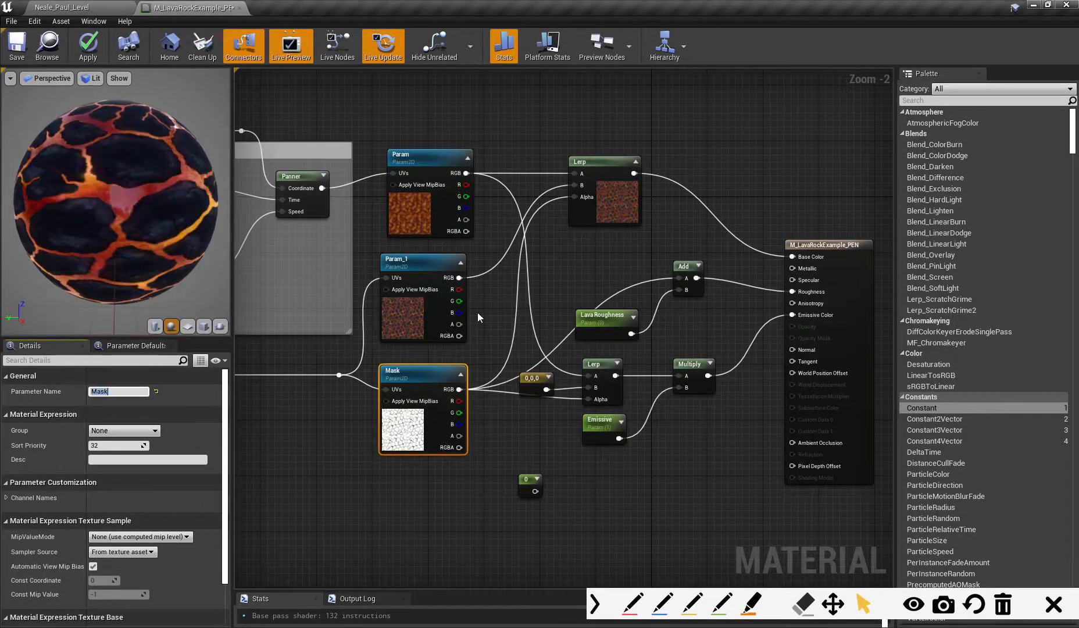
# Align the Param and Mask nodes with Param_1 in an evenly spaced column
pyautogui.scroll(3, 442, 376)
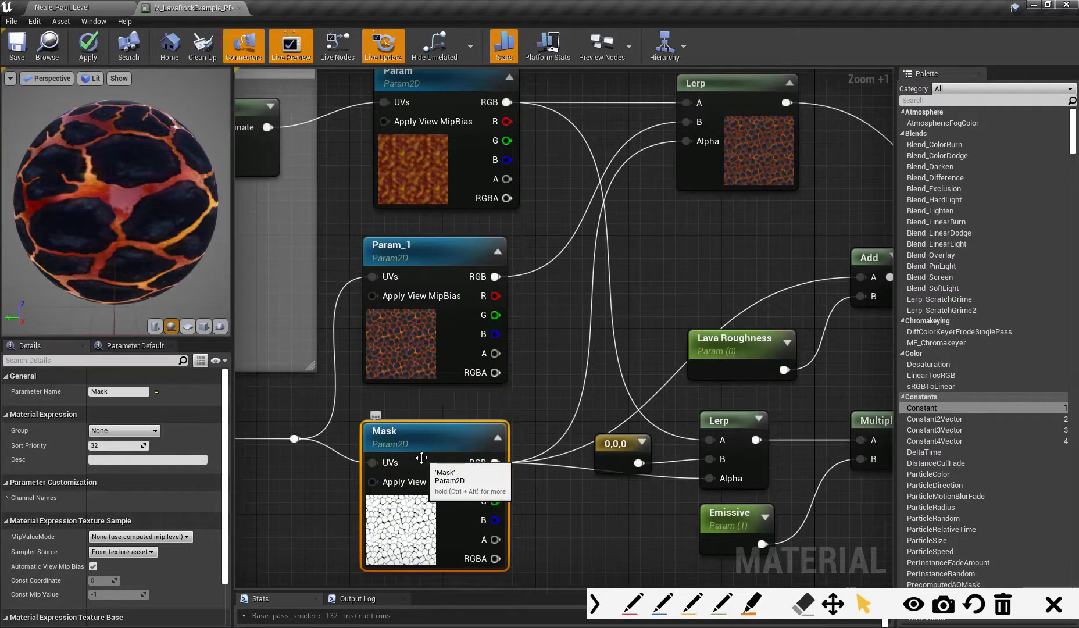
pyautogui.moveTo(436, 441); pyautogui.dragTo(444, 417)
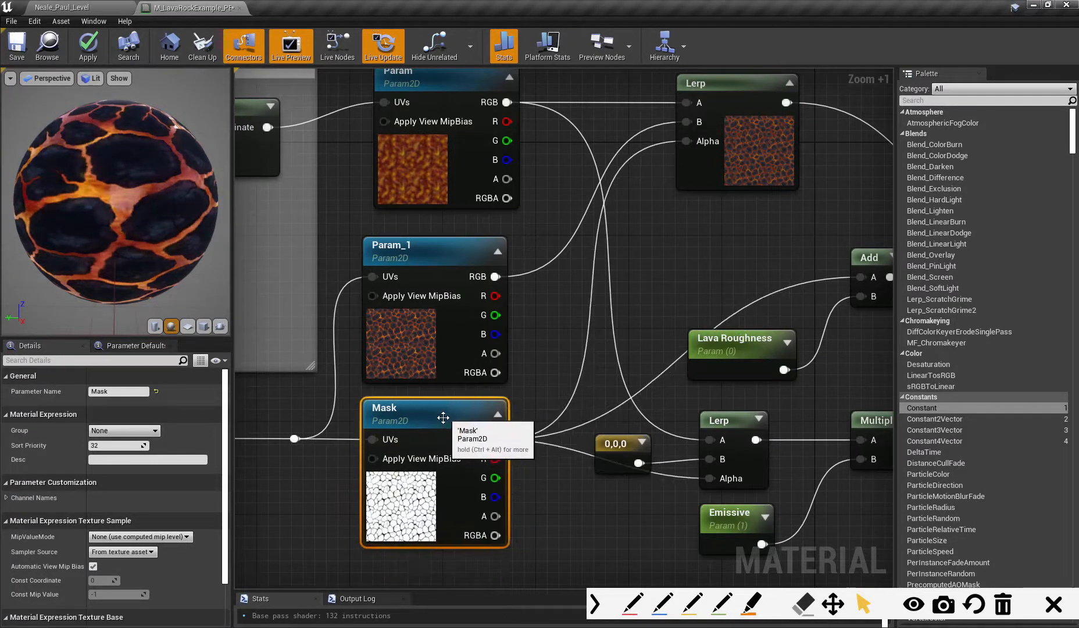
pyautogui.moveTo(537, 355); pyautogui.dragTo(538, 416, button='right')
pyautogui.moveTo(456, 141)
pyautogui.mouseDown()
pyautogui.moveTo(437, 135)
pyautogui.moveTo(440, 146)
pyautogui.mouseUp()
pyautogui.moveTo(560, 414); pyautogui.dragTo(524, 363, button='right')
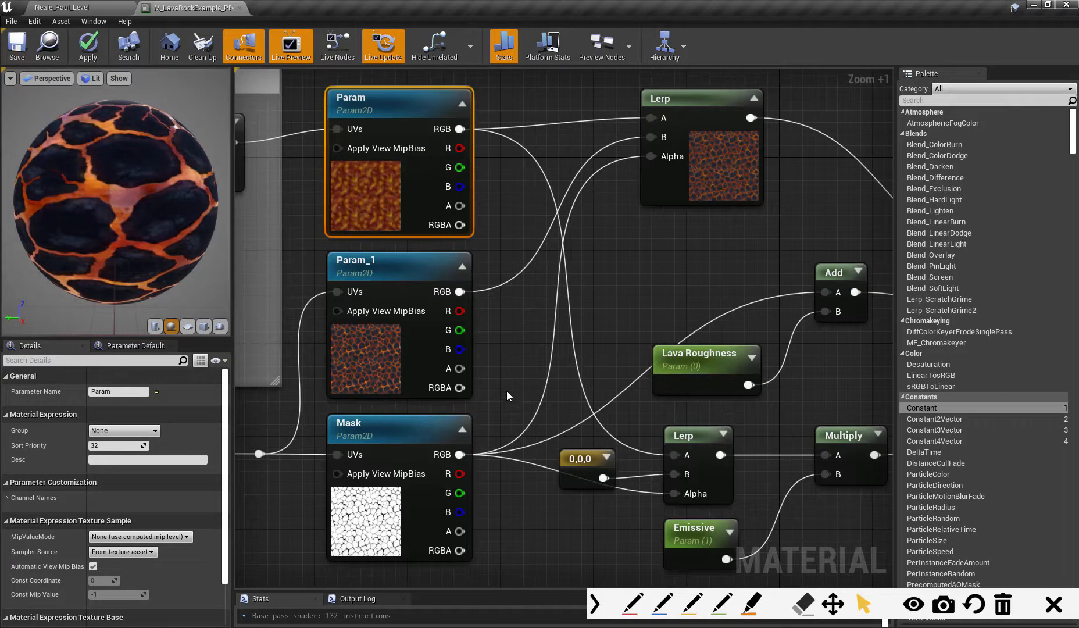
# Examine how the texture parameters feed the material's Roughness and Emissive Color, and inspect its Normal input
pyautogui.moveTo(507, 390); pyautogui.dragTo(517, 377, button='right')
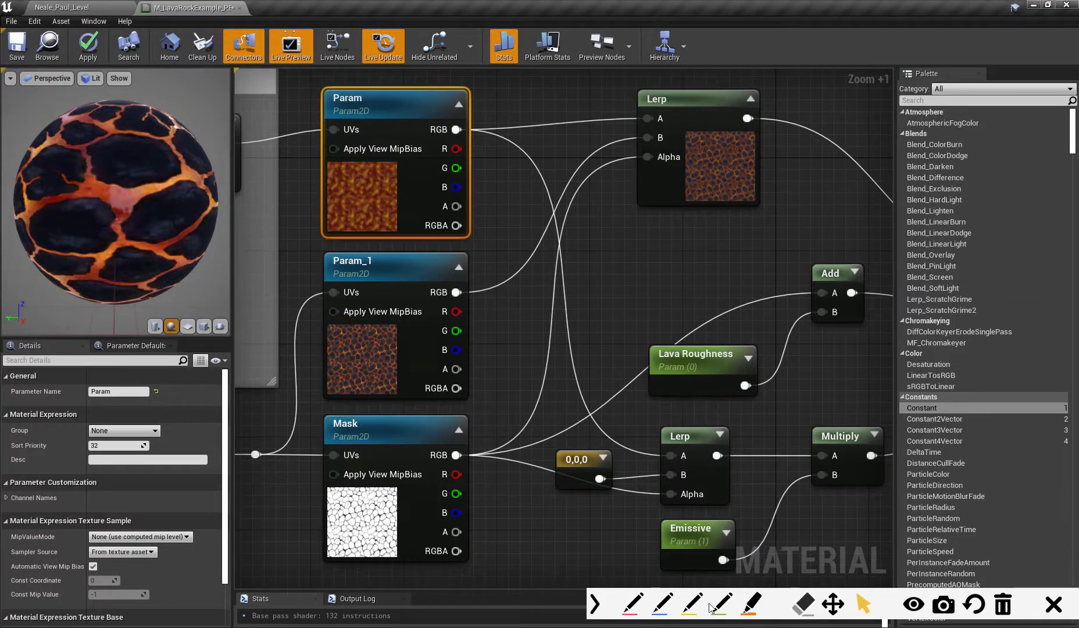
pyautogui.click(634, 604)
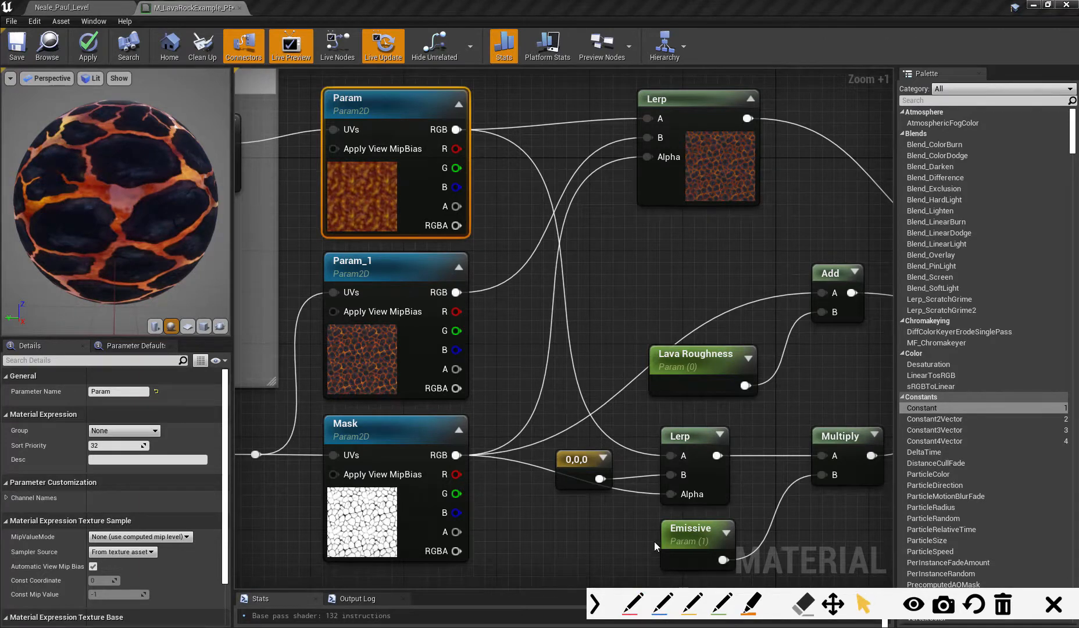
pyautogui.moveTo(752, 308); pyautogui.dragTo(576, 185, button='right')
pyautogui.scroll(1, 620, 358)
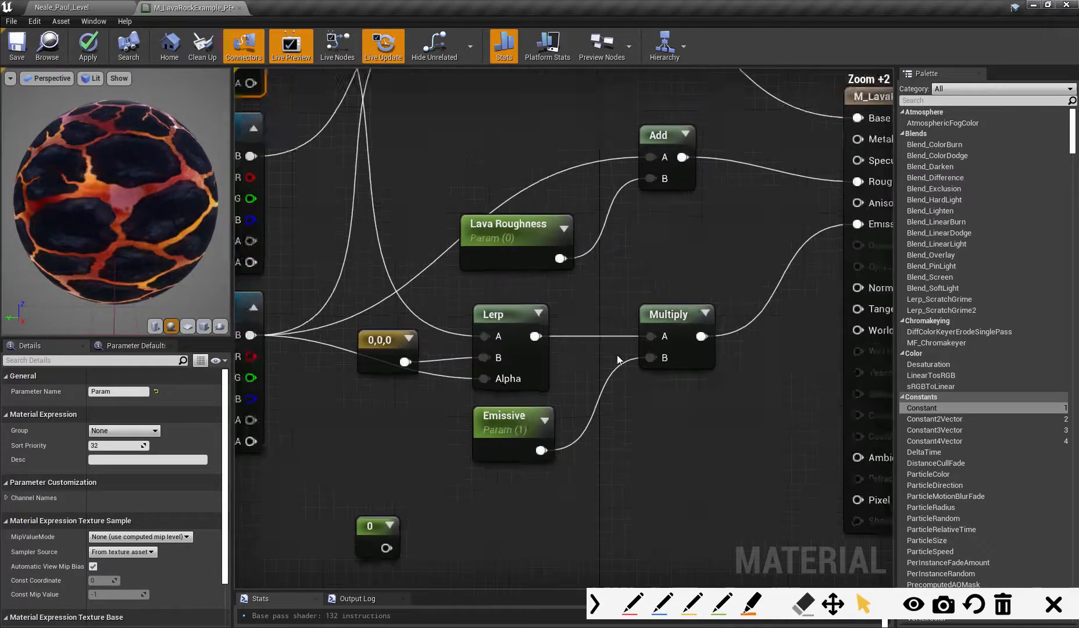
pyautogui.scroll(-3, 621, 325)
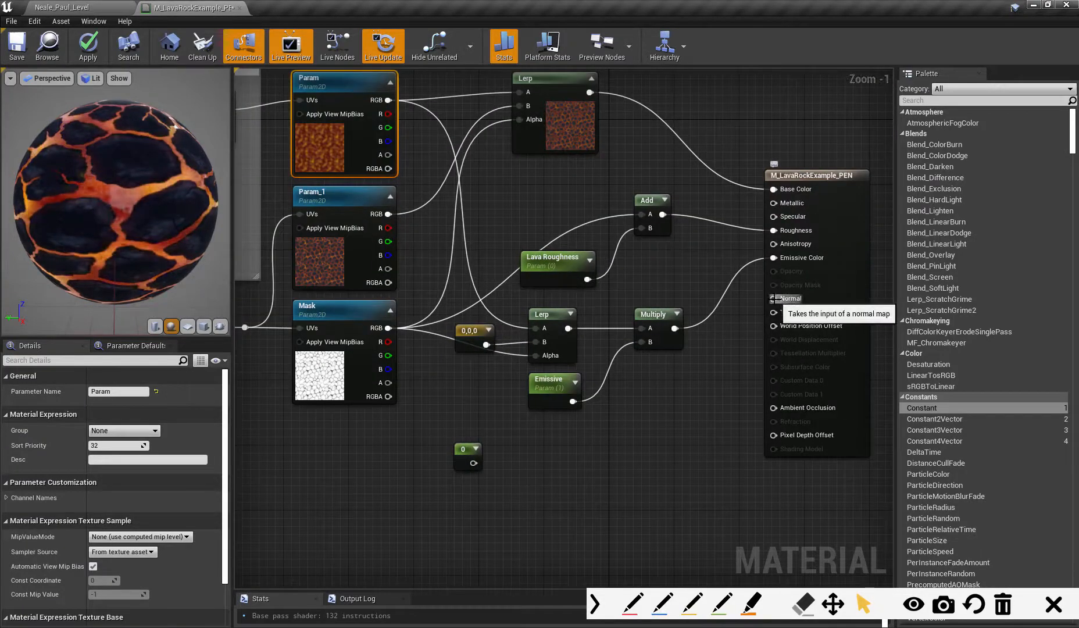
pyautogui.moveTo(681, 432); pyautogui.dragTo(679, 377, button='right')
pyautogui.scroll(1, 752, 401)
pyautogui.scroll(-2, 744, 420)
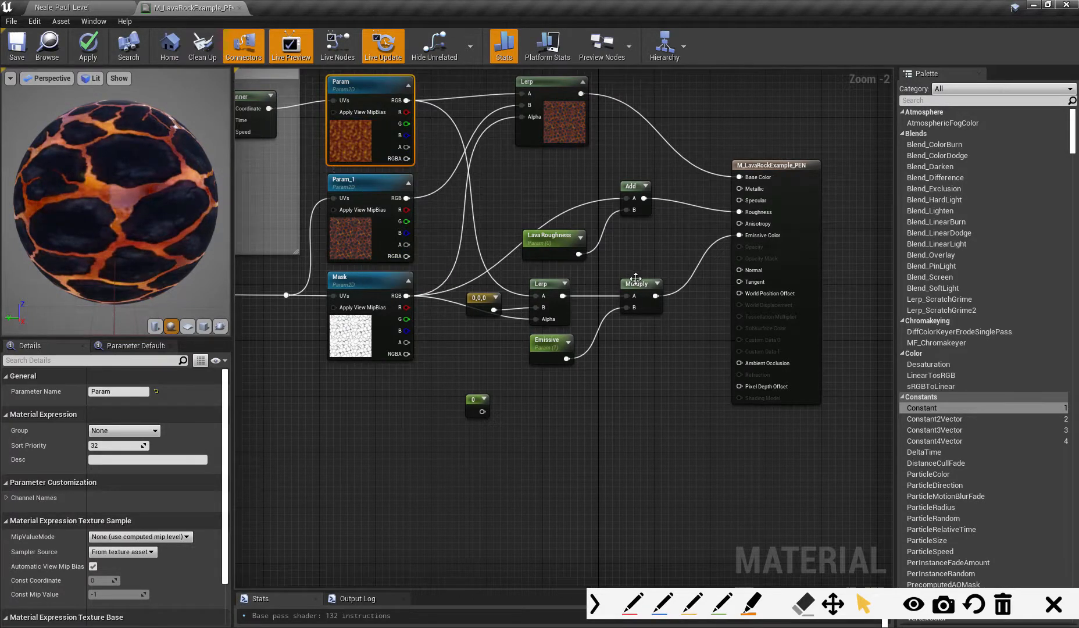
pyautogui.click(389, 279)
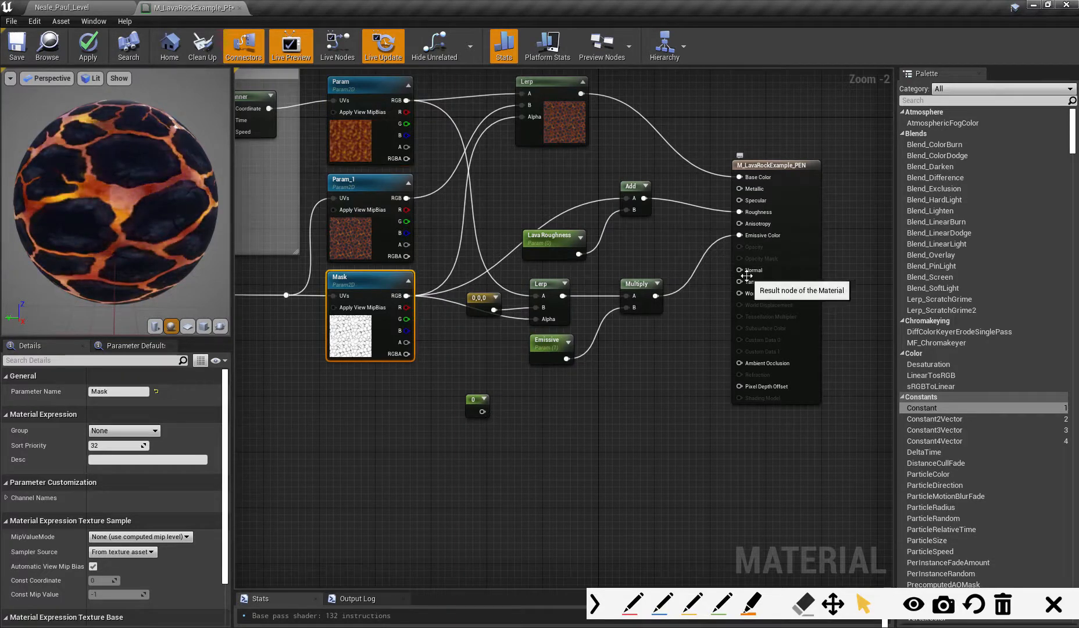
# Delete the unconnected 0 constant node below the Emissive parameter
pyautogui.click(476, 402)
pyautogui.press('Delete')
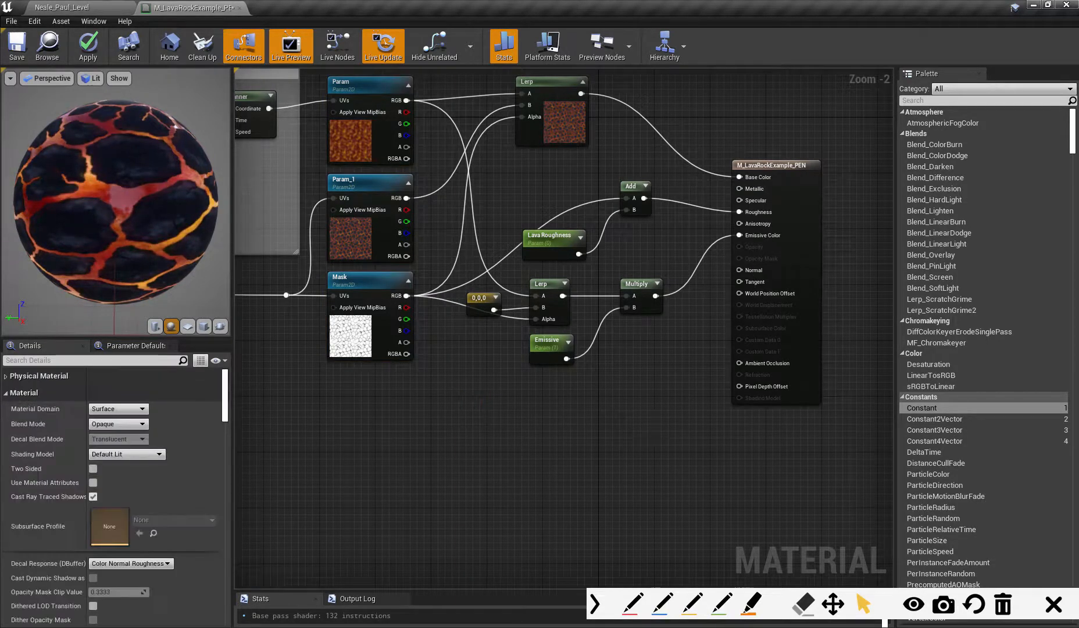
pyautogui.moveTo(652, 416); pyautogui.dragTo(668, 436, button='right')
# Switch to the level editor and look through the Textures folder for normal maps such as StoneWall_Tiled_N_01
pyautogui.click(384, 275)
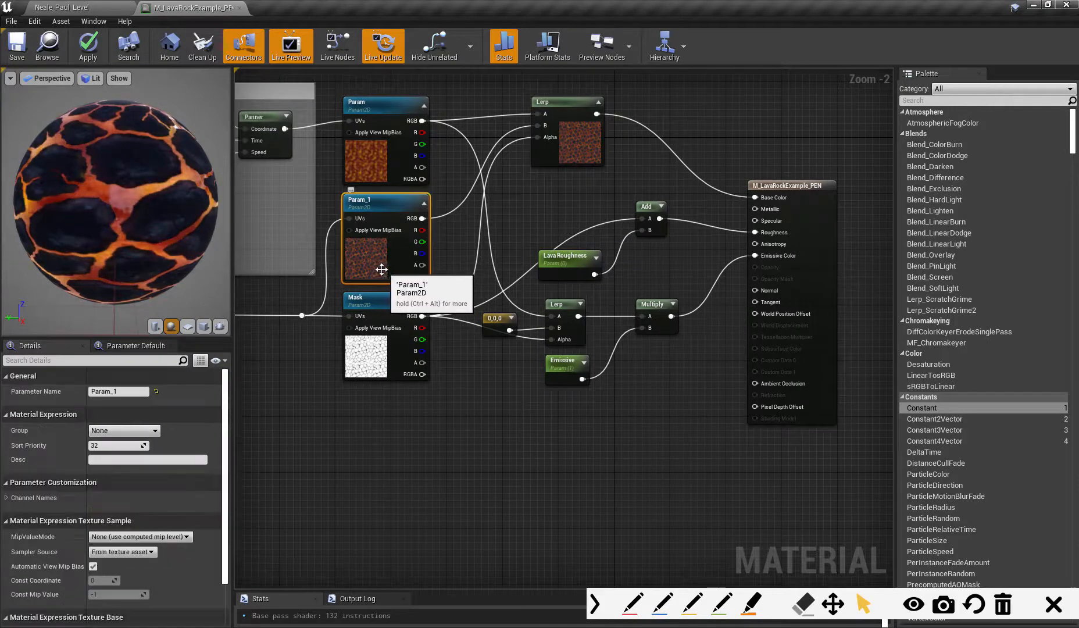
pyautogui.click(100, 9)
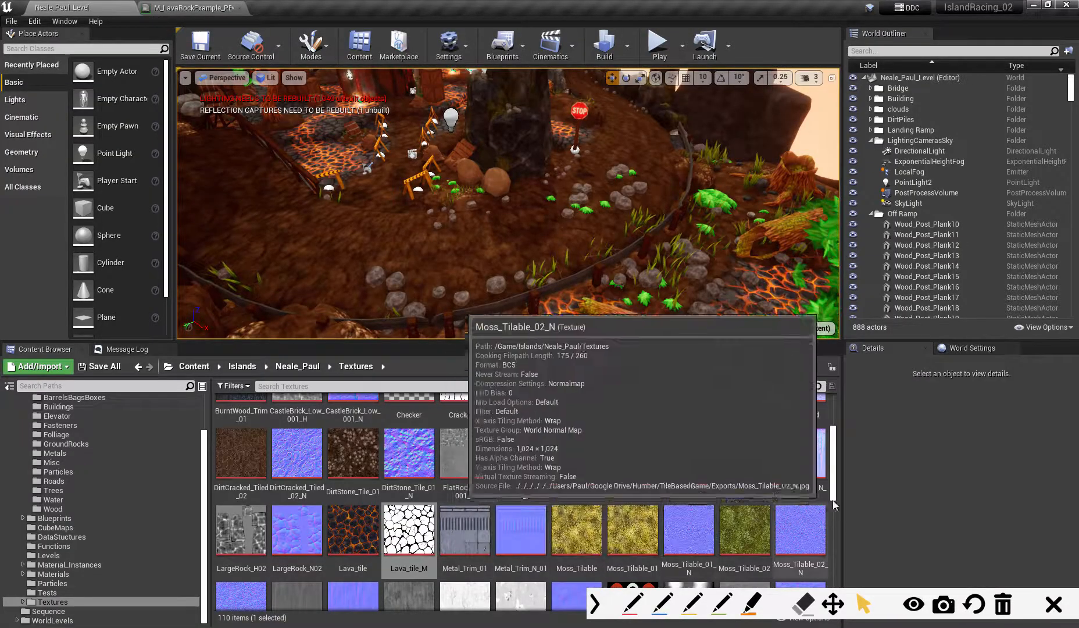
pyautogui.moveTo(833, 500); pyautogui.dragTo(836, 551)
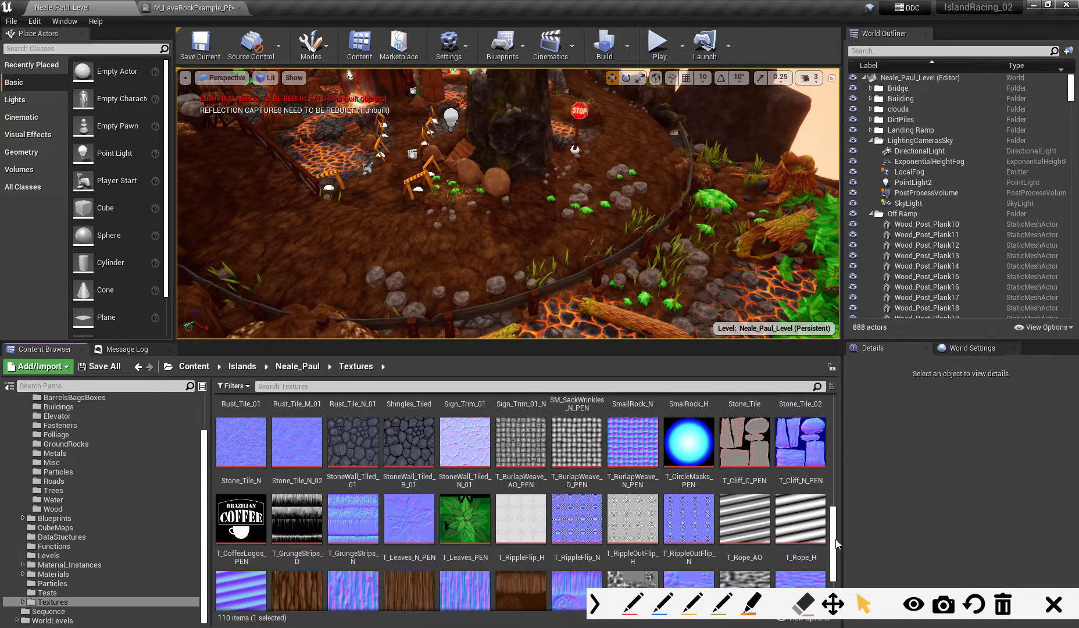
pyautogui.click(460, 450)
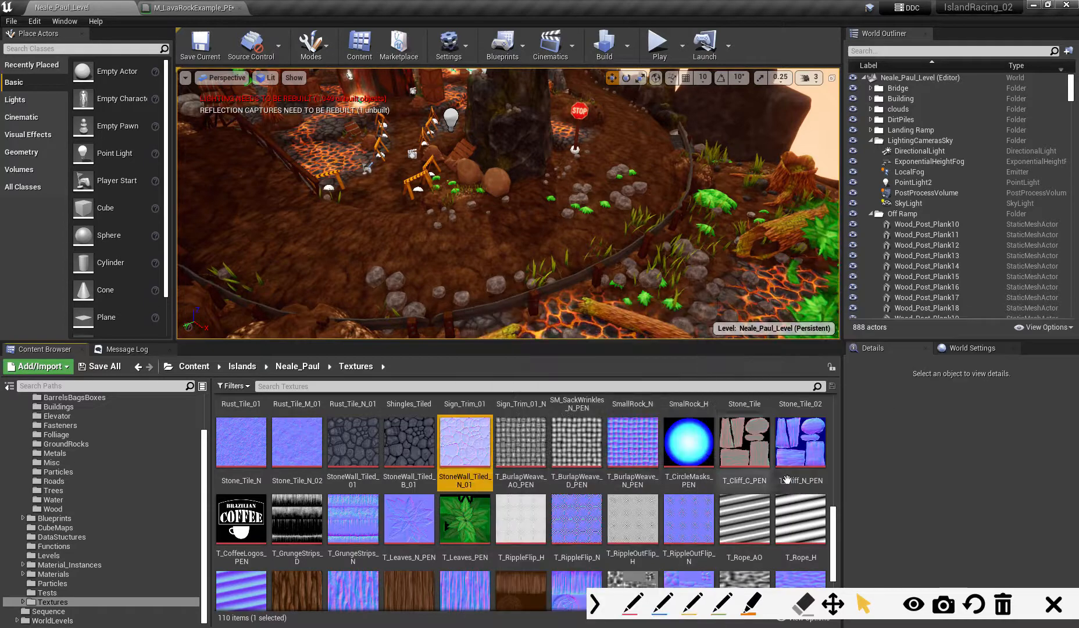
pyautogui.moveTo(837, 533); pyautogui.dragTo(1073, 396)
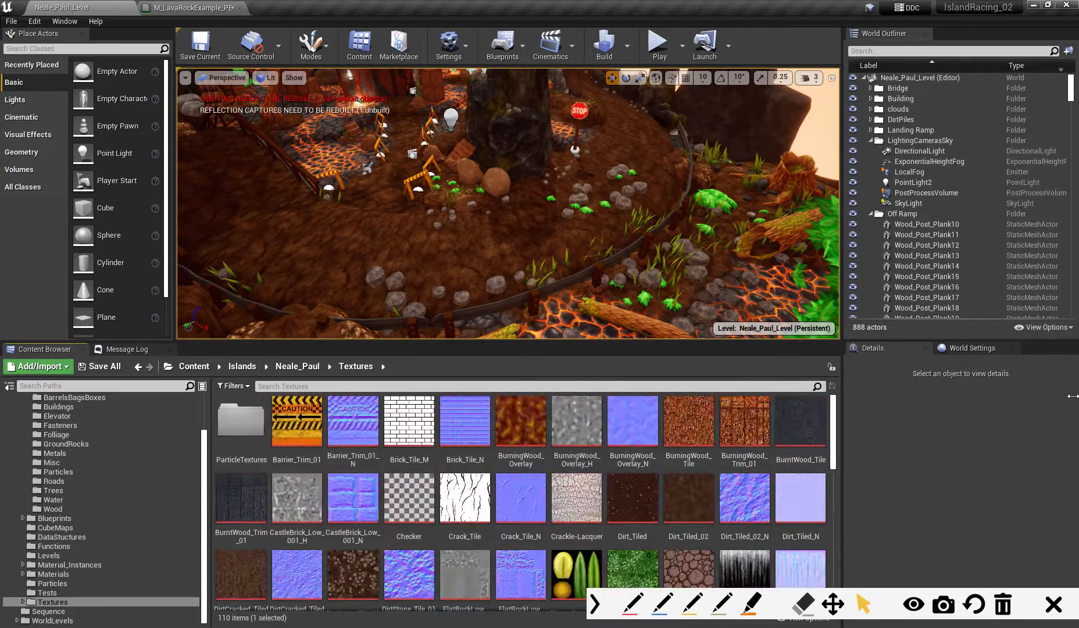
pyautogui.hotkey('alt', 'Tab')
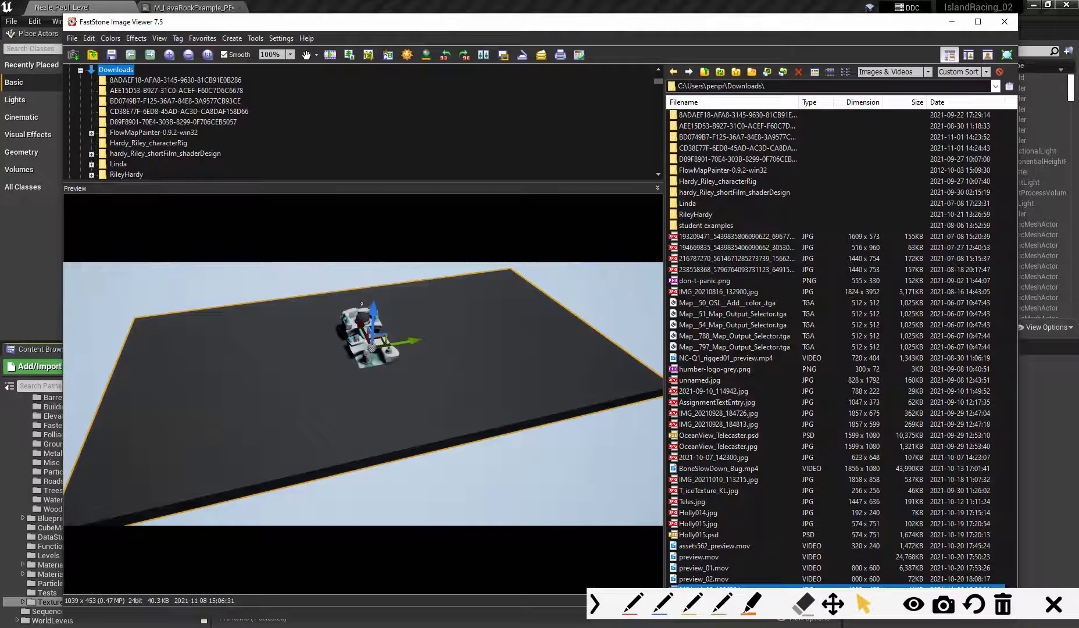
pyautogui.hotkey('alt', 'Tab')
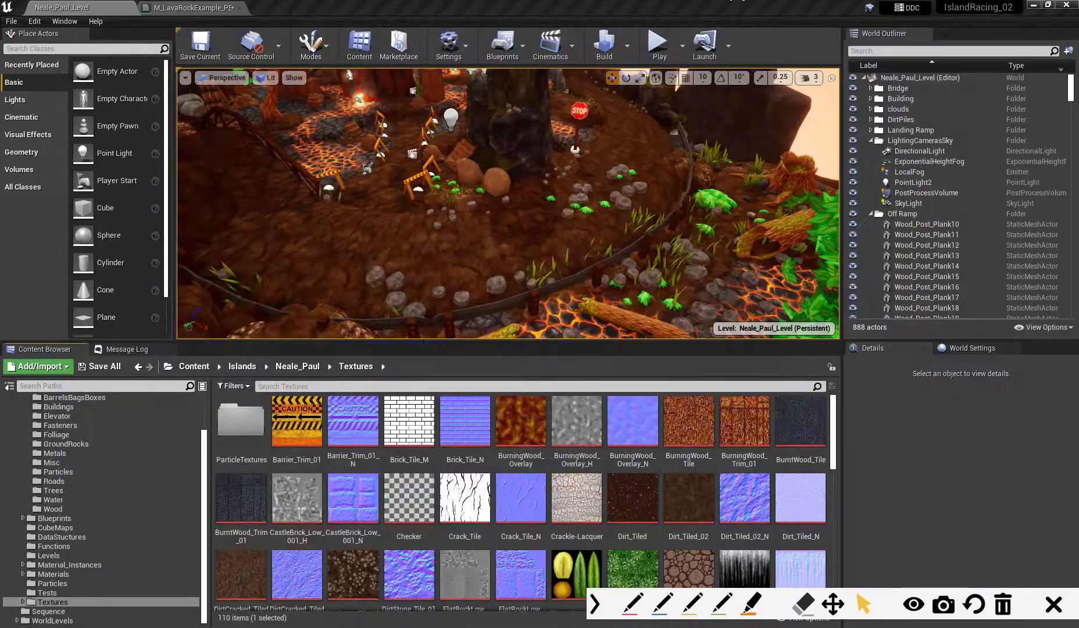
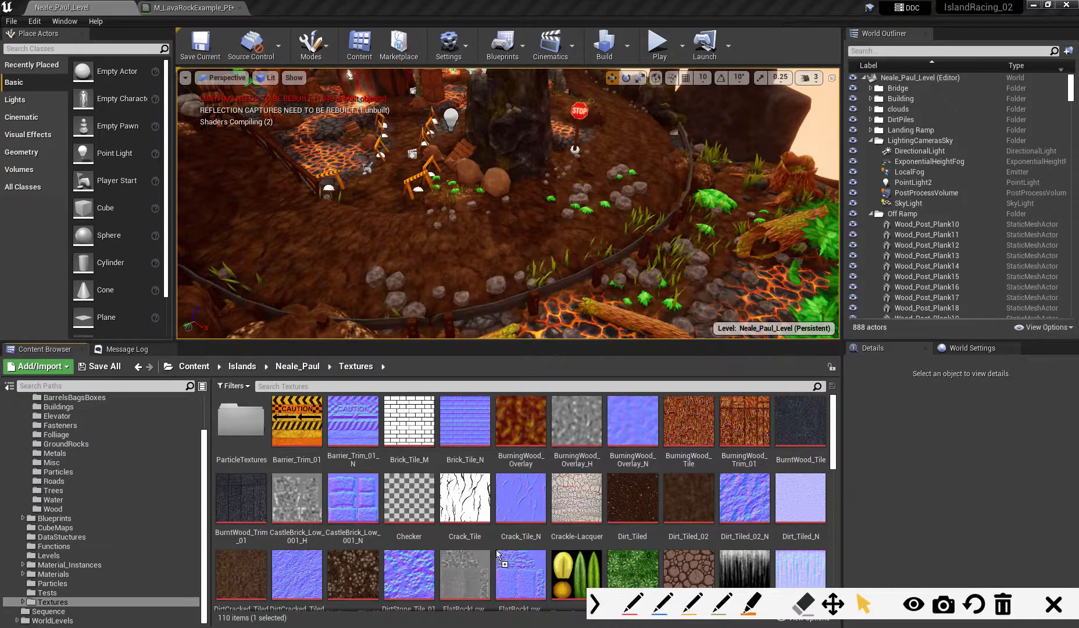
# Import the Lava_tile_SM_N normal map into the Textures folder and select it
pyautogui.moveTo(496, 549); pyautogui.dragTo(497, 551)
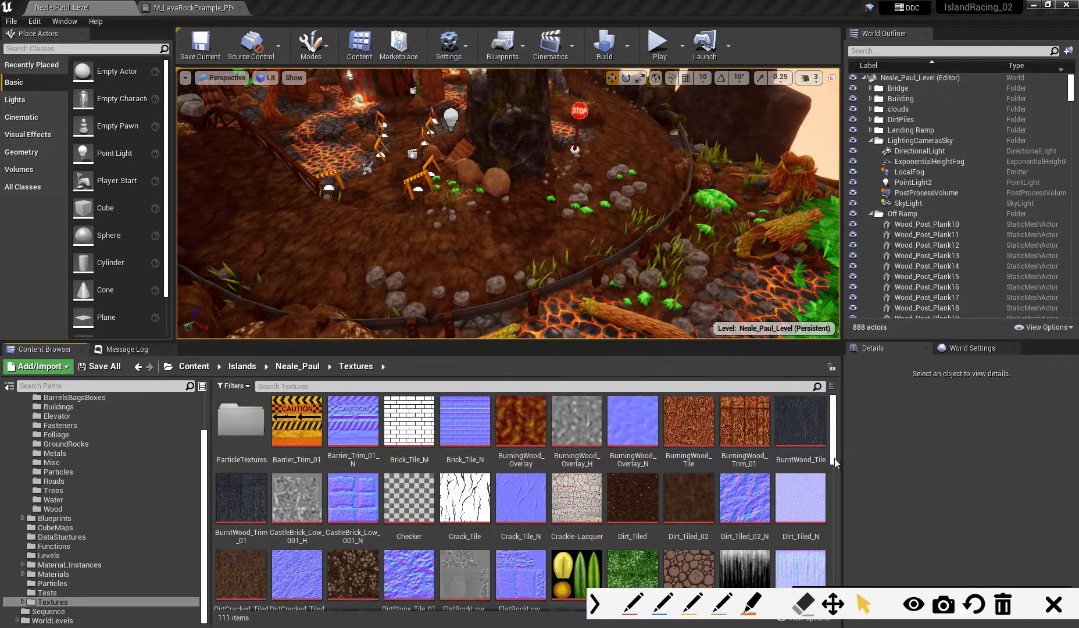
pyautogui.moveTo(836, 462)
pyautogui.mouseDown()
pyautogui.moveTo(838, 581)
pyautogui.moveTo(836, 463)
pyautogui.mouseUp()
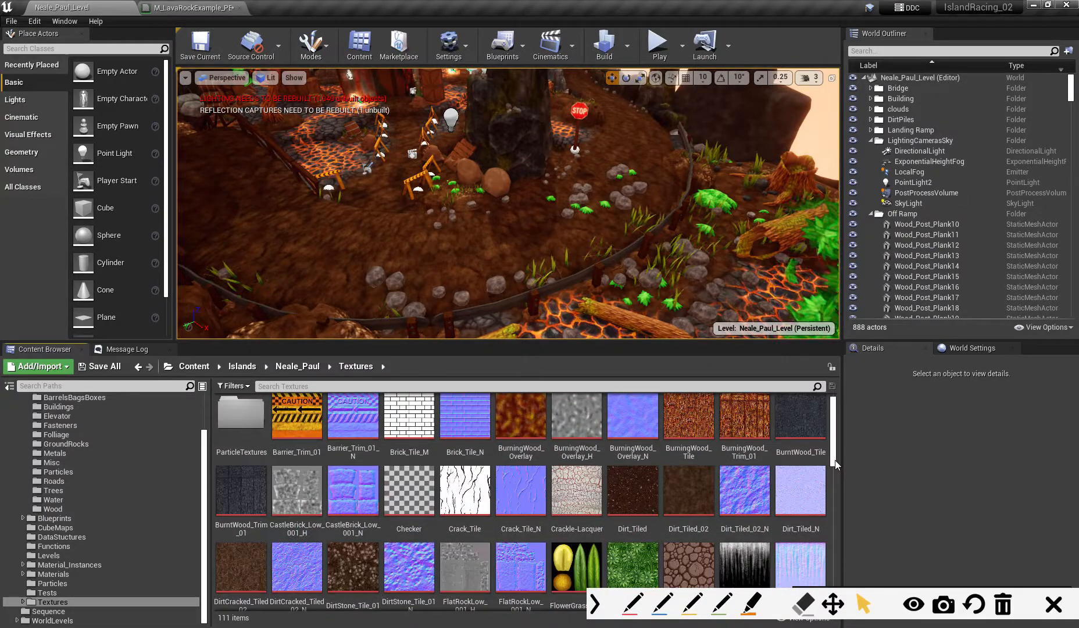
pyautogui.scroll(1, 836, 463)
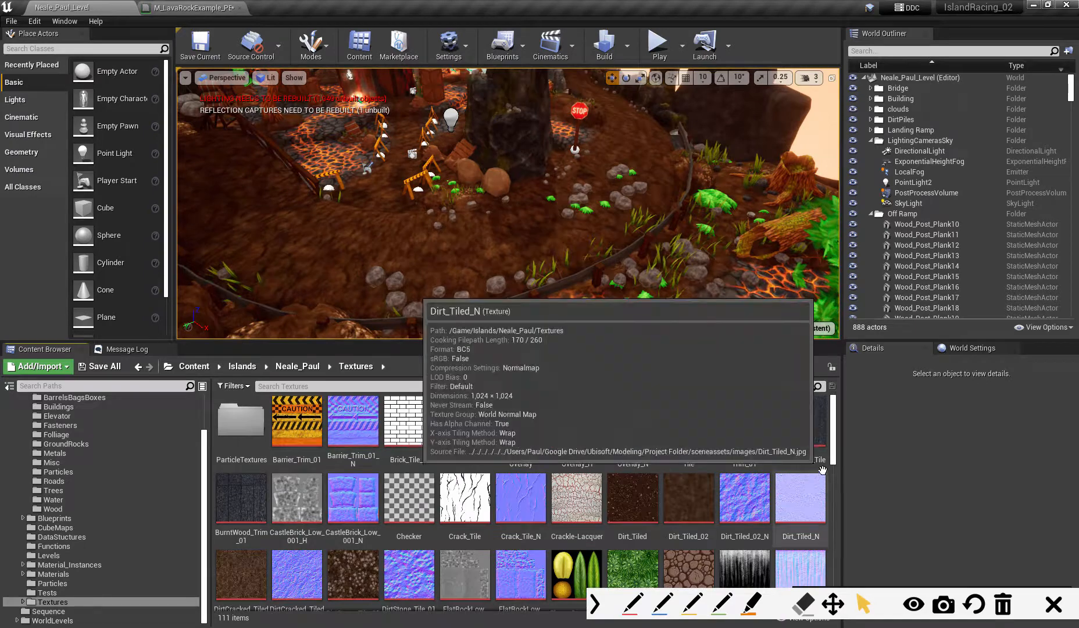
pyautogui.moveTo(834, 447); pyautogui.dragTo(835, 569)
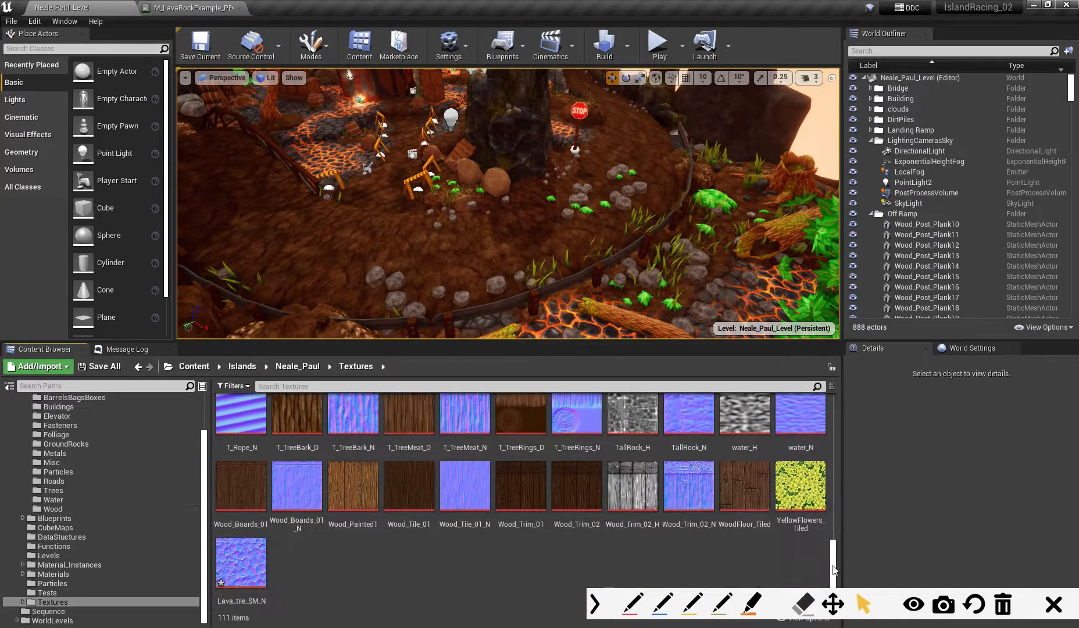
pyautogui.click(236, 559)
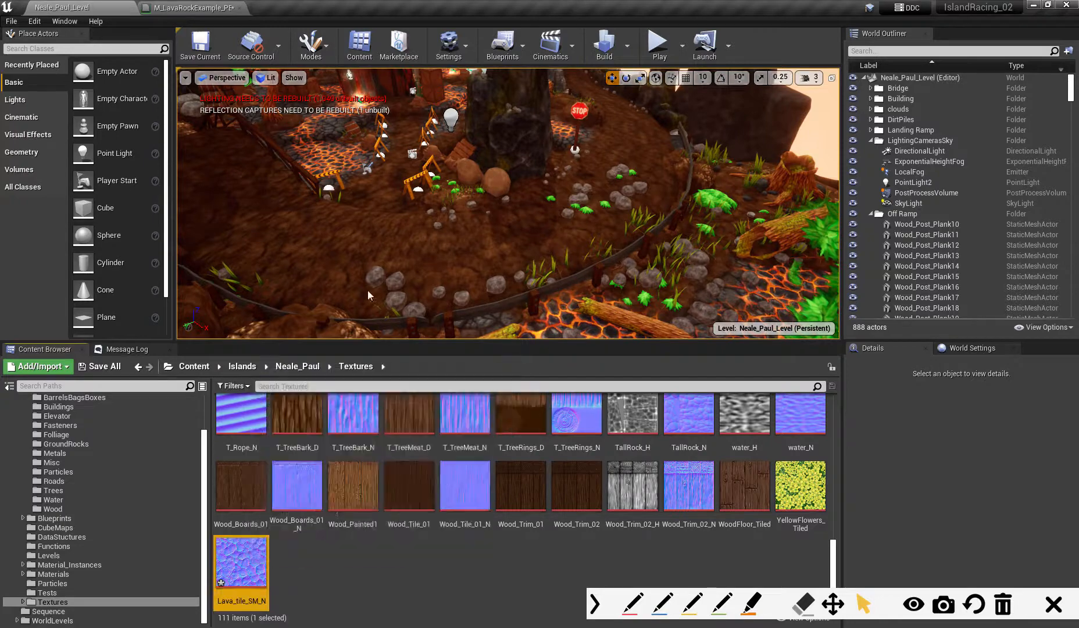
# Switch to the M_LavaRockExample_PEN material and add a Texture Sample of Lava_tile_SM_N below the Mask node
pyautogui.click(191, 8)
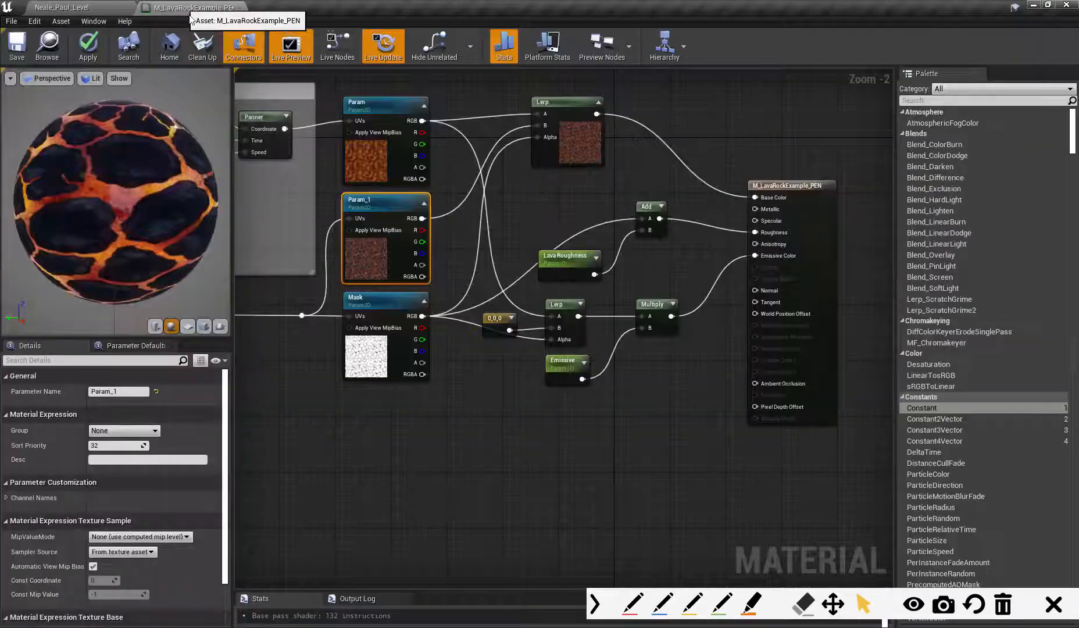
pyautogui.click(445, 467)
pyautogui.click(454, 467)
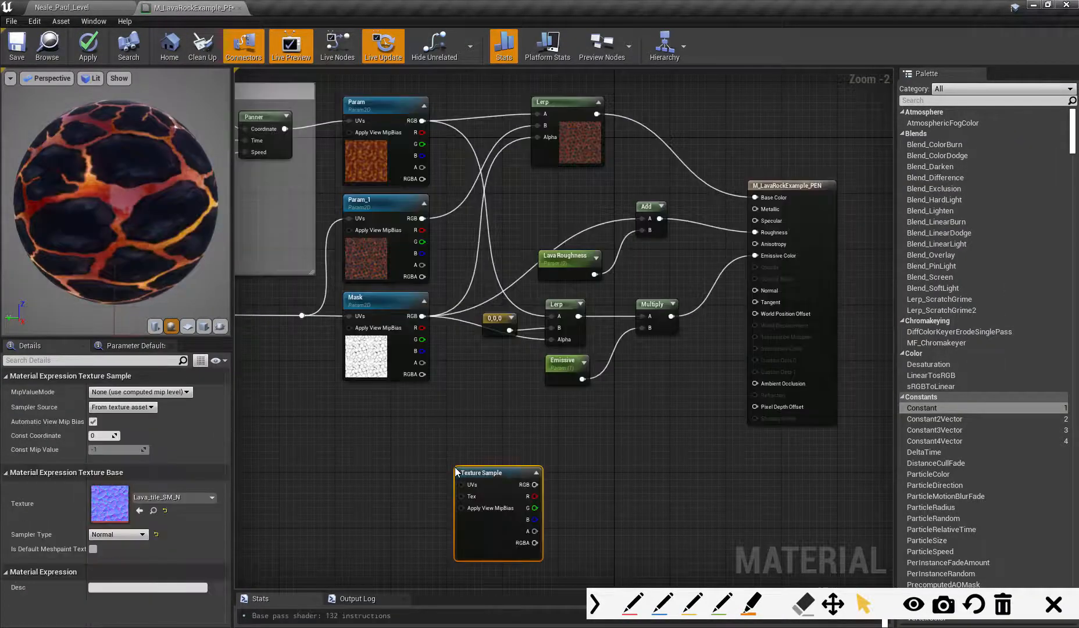
pyautogui.moveTo(507, 473); pyautogui.dragTo(402, 419)
pyautogui.moveTo(500, 443); pyautogui.dragTo(555, 473, button='right')
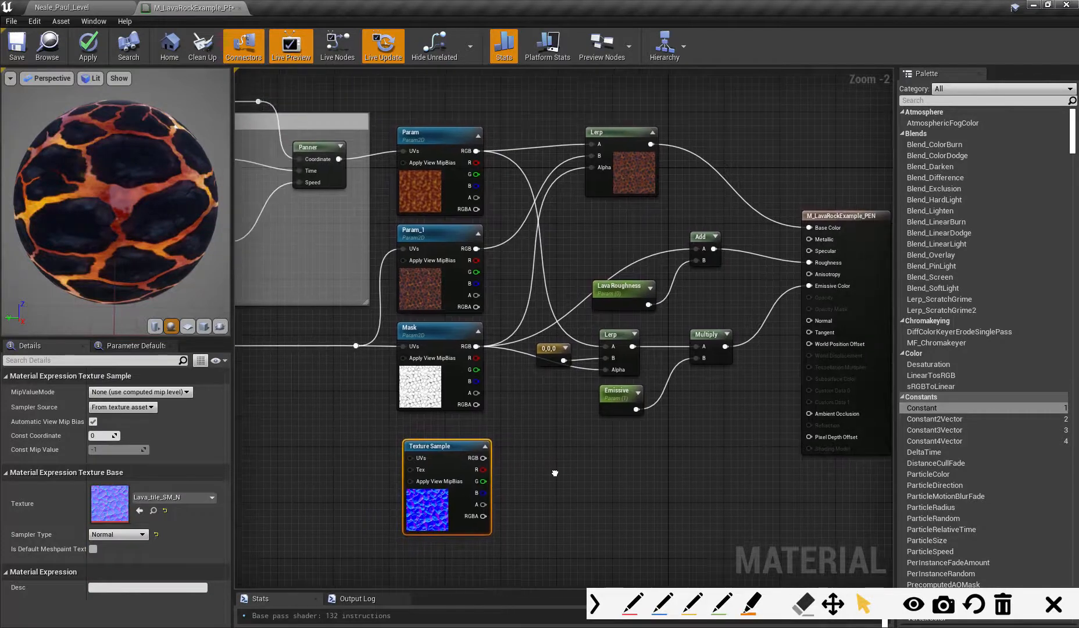
pyautogui.moveTo(464, 449); pyautogui.dragTo(457, 470)
pyautogui.moveTo(457, 470); pyautogui.dragTo(393, 418, button='right')
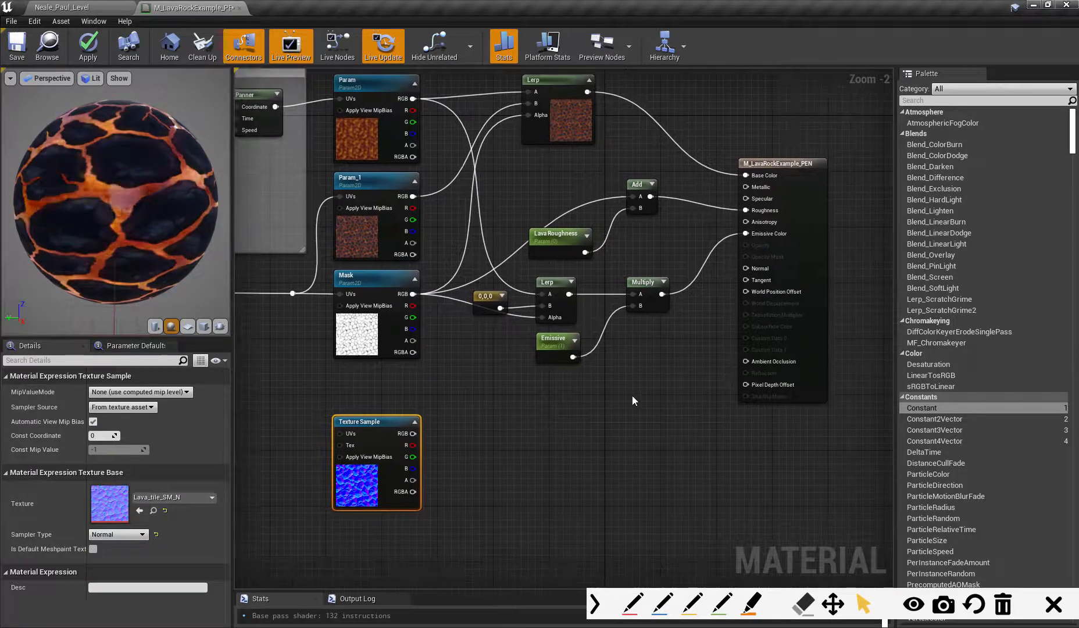
# Add a Lerp node below the Emissive parameter and move the Lava_tile_SM_N sample further down
pyautogui.click(616, 407)
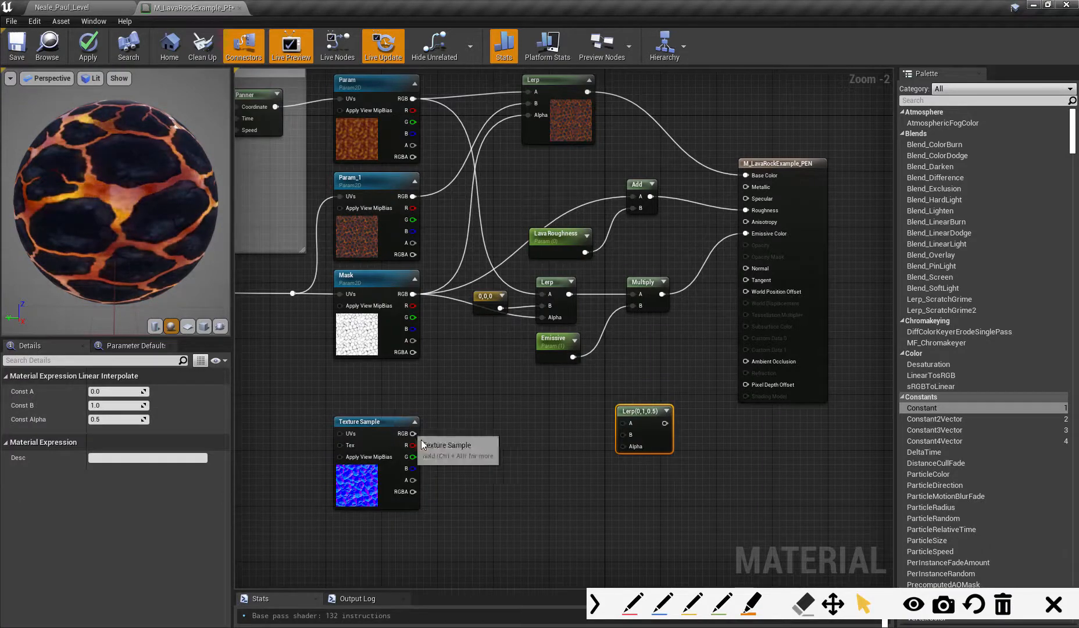
pyautogui.moveTo(390, 422); pyautogui.dragTo(392, 433)
pyautogui.moveTo(482, 451); pyautogui.dragTo(482, 471, button='right')
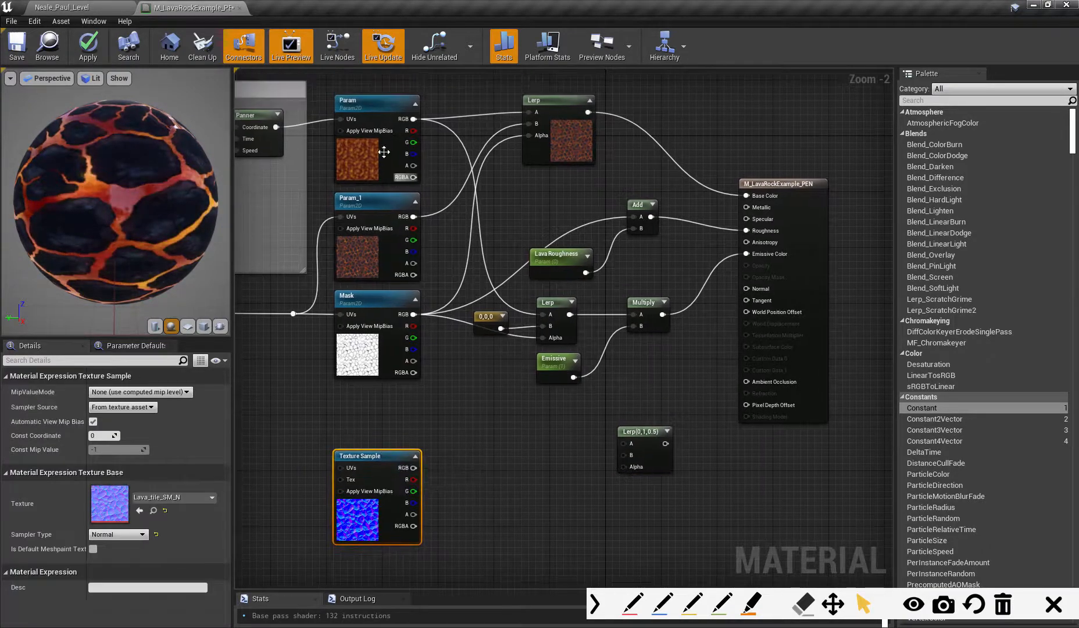
# Pick BurningWood_Overlay_N from the Textures folder in the level editor and add it to the material as a Texture Sample
pyautogui.click(109, 5)
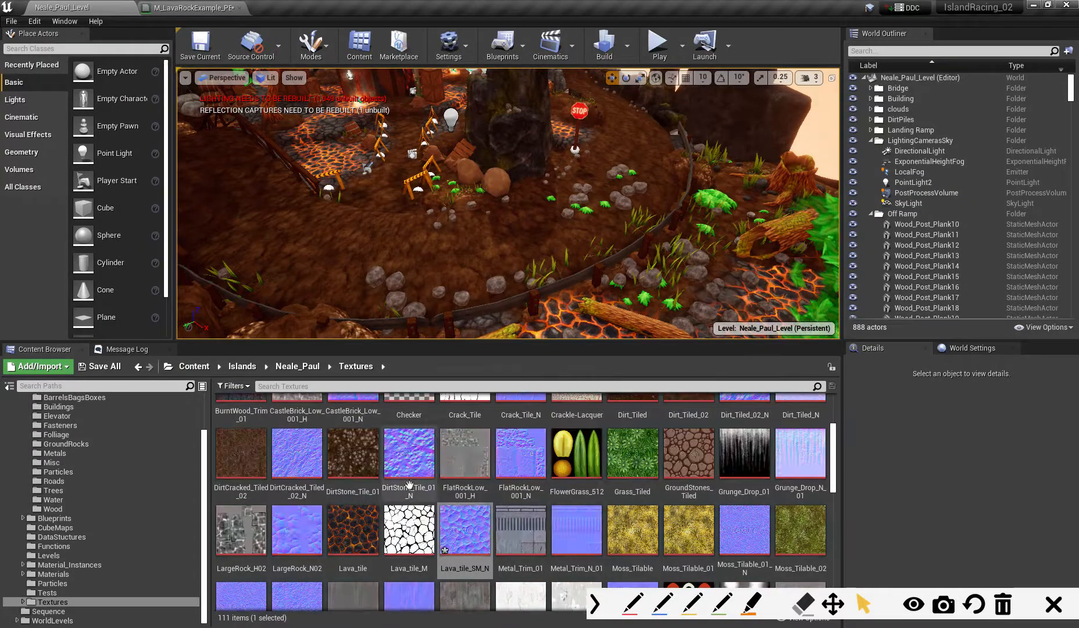
pyautogui.moveTo(835, 471); pyautogui.dragTo(836, 440)
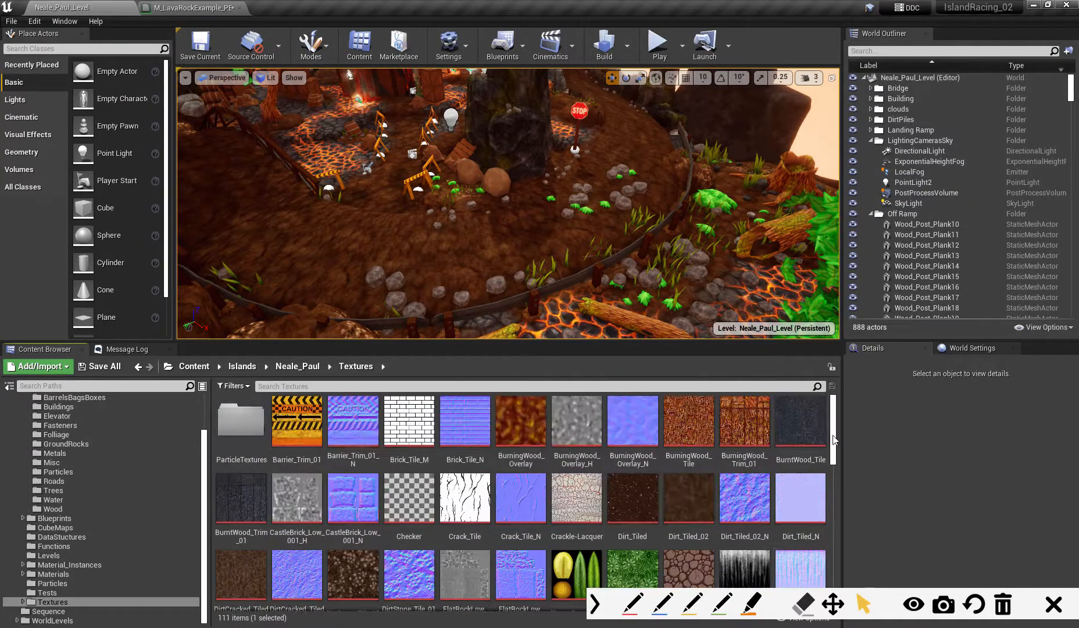
pyautogui.click(632, 421)
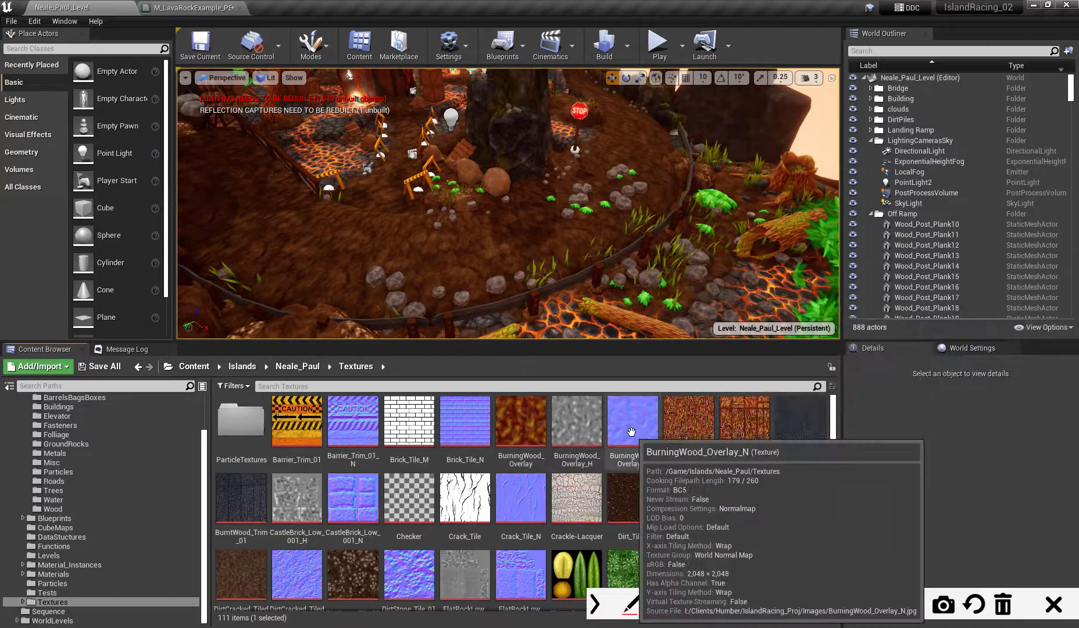
pyautogui.click(189, 8)
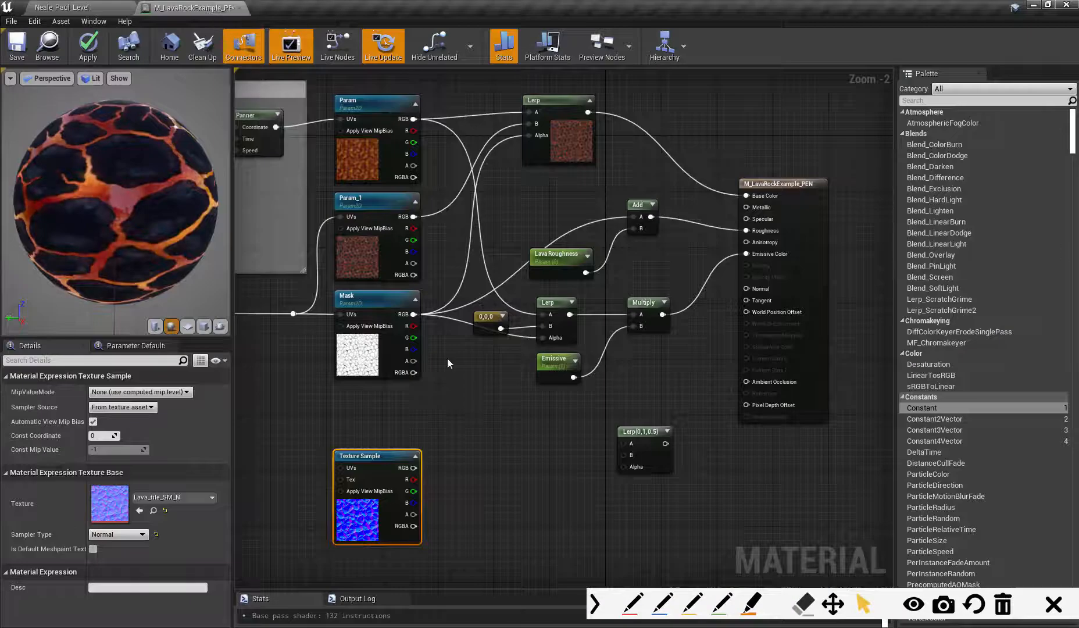
pyautogui.click(491, 422)
pyautogui.press('t')
pyautogui.click(486, 427)
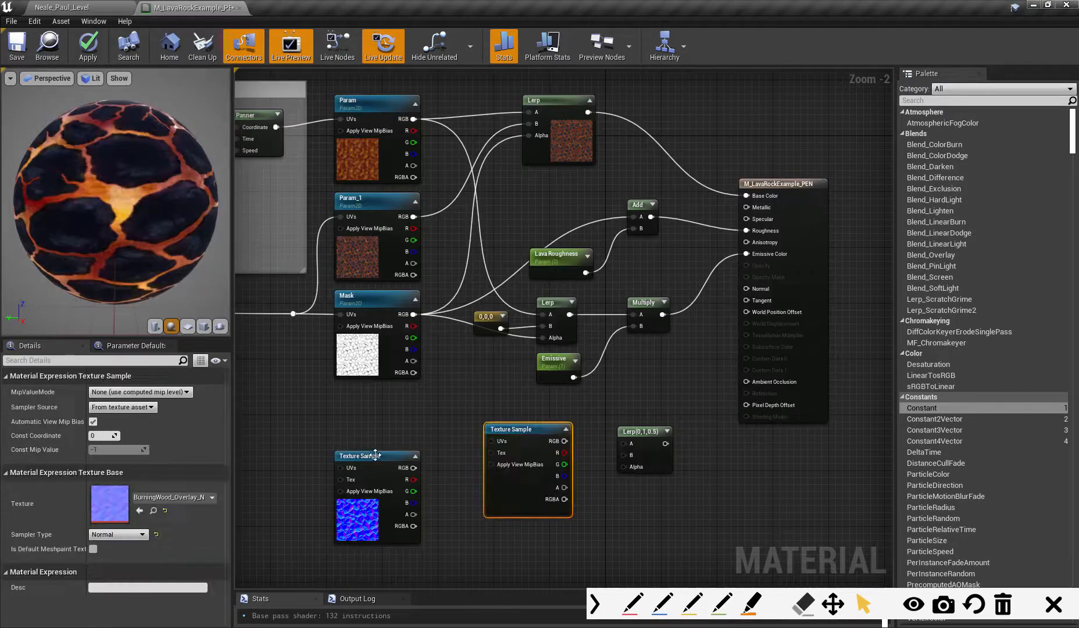
# Blend the BurningWood_Overlay_N (A) and Lava_tile_SM_N (B) samples in the new Lerp, with Mask as Alpha, and feed the result into Normal
pyautogui.moveTo(375, 477); pyautogui.dragTo(368, 518)
pyautogui.moveTo(574, 443); pyautogui.dragTo(464, 418)
pyautogui.moveTo(618, 439); pyautogui.dragTo(624, 443)
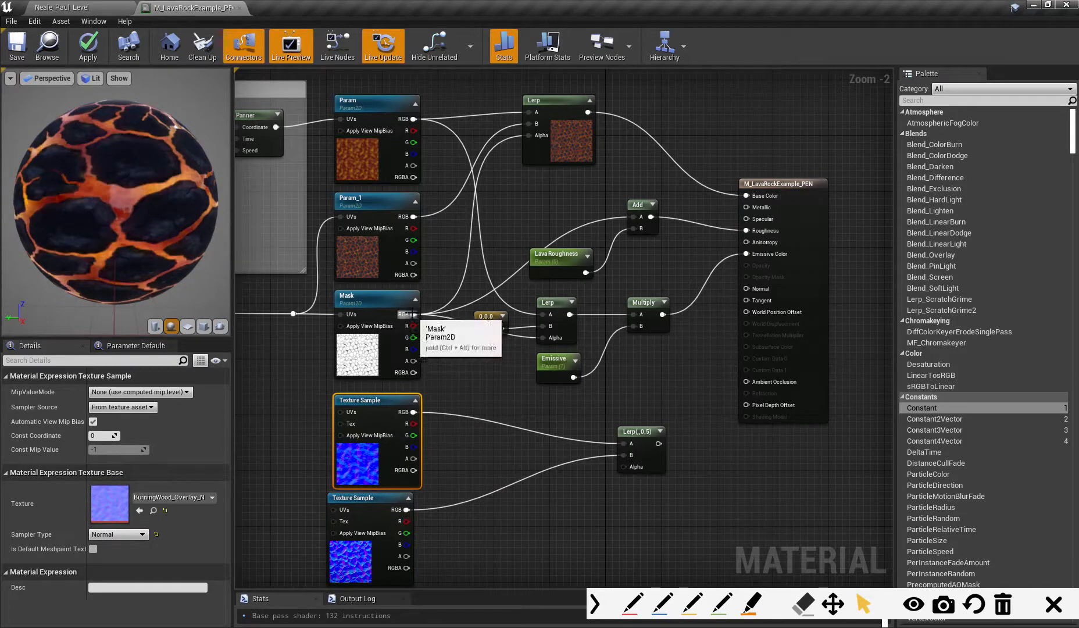
pyautogui.moveTo(415, 314); pyautogui.dragTo(746, 288)
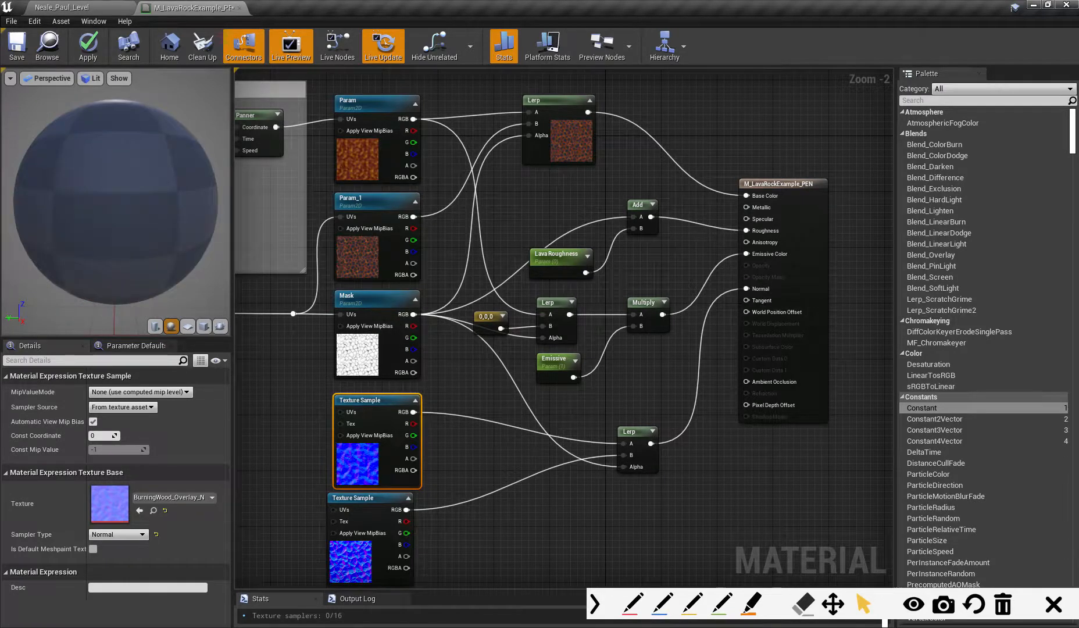
pyautogui.moveTo(511, 354); pyautogui.dragTo(545, 332, button='right')
pyautogui.moveTo(119, 214); pyautogui.dragTo(129, 198)
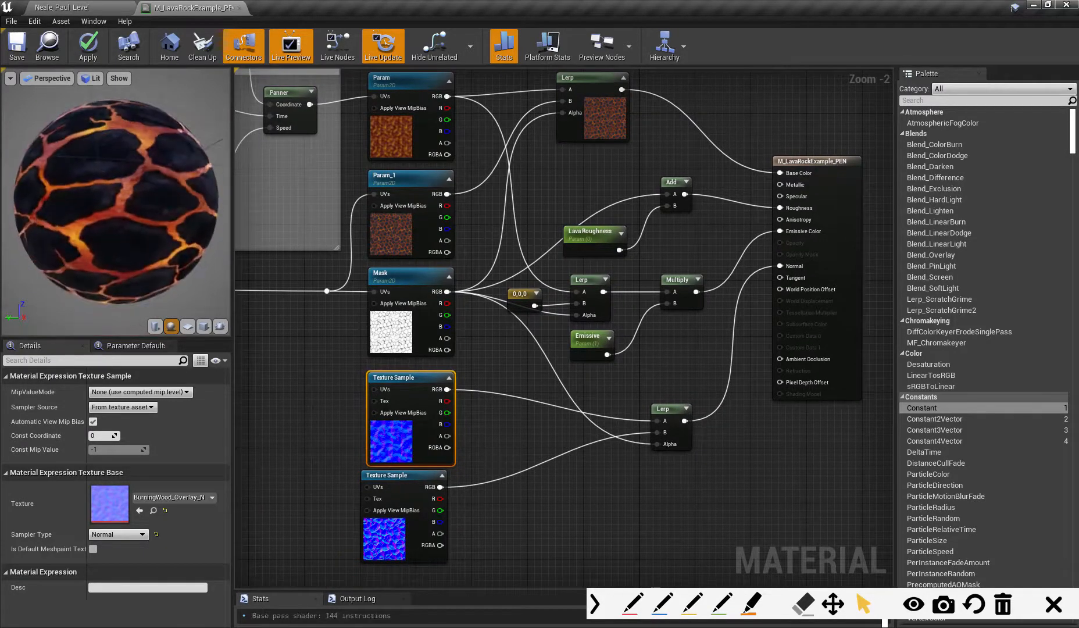
# Connect the Panner output to the UVs of the BurningWood_Overlay_N sample
pyautogui.moveTo(383, 413); pyautogui.dragTo(528, 427, button='right')
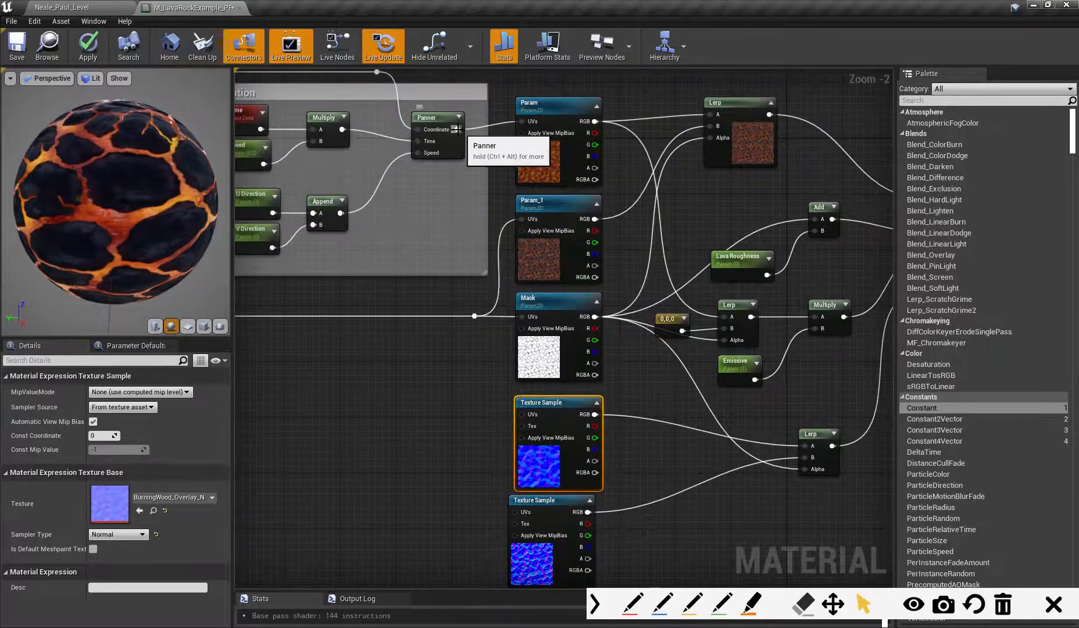
pyautogui.moveTo(456, 129); pyautogui.dragTo(523, 219)
pyautogui.moveTo(531, 420); pyautogui.dragTo(522, 411)
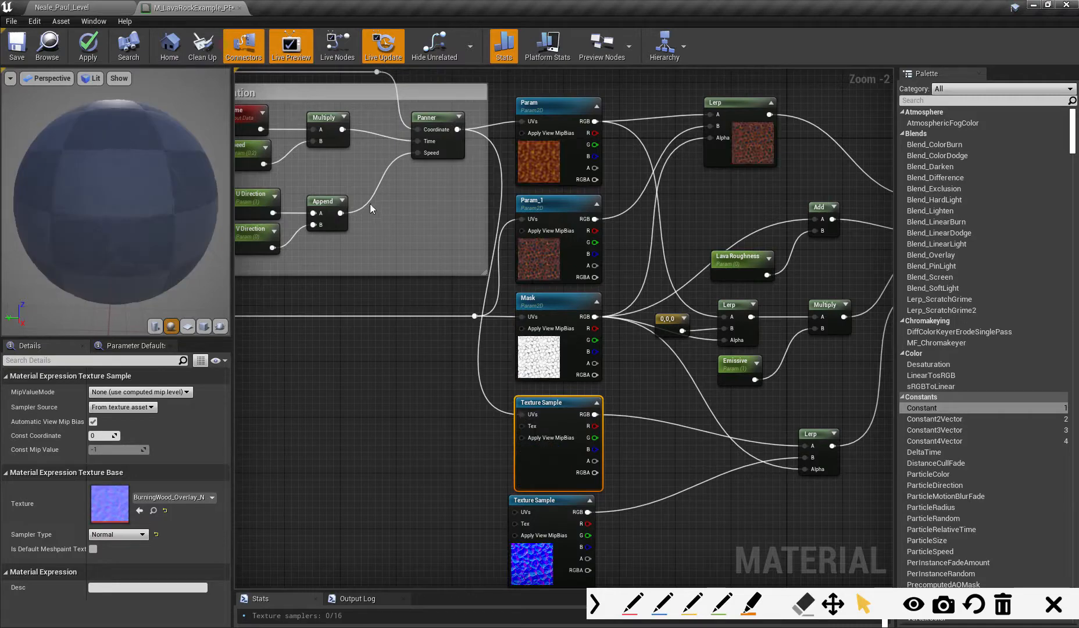
# Connect the tiling reroute node to the UVs of the Lava_tile_SM_N sample and align that sample under the other texture nodes
pyautogui.moveTo(390, 327); pyautogui.dragTo(507, 292, button='right')
pyautogui.scroll(1, 505, 285)
pyautogui.scroll(-2, 516, 262)
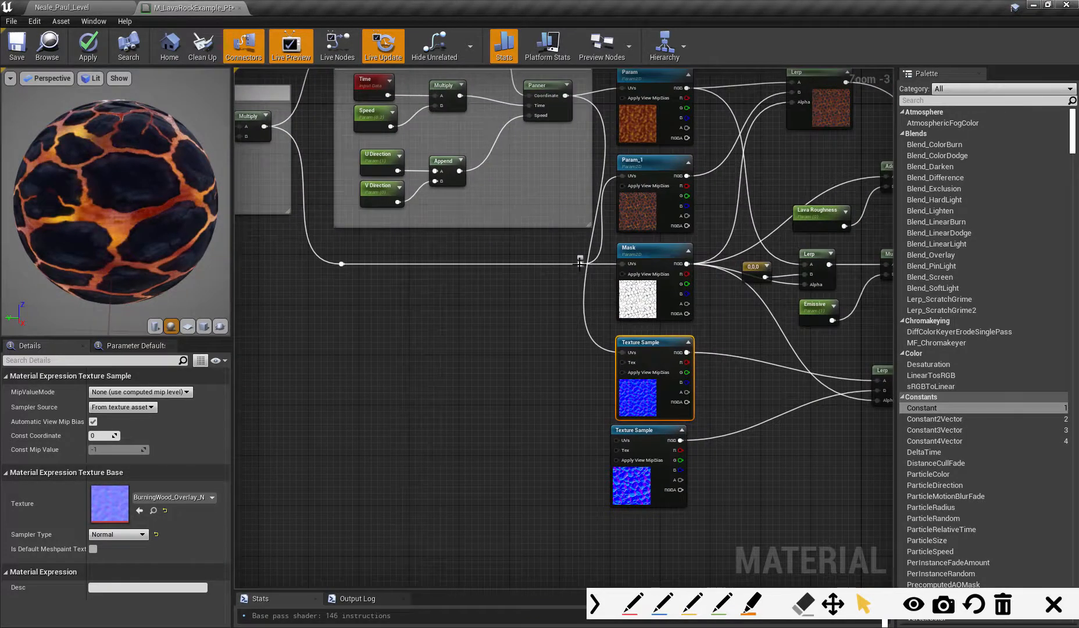
pyautogui.moveTo(581, 265); pyautogui.dragTo(648, 432)
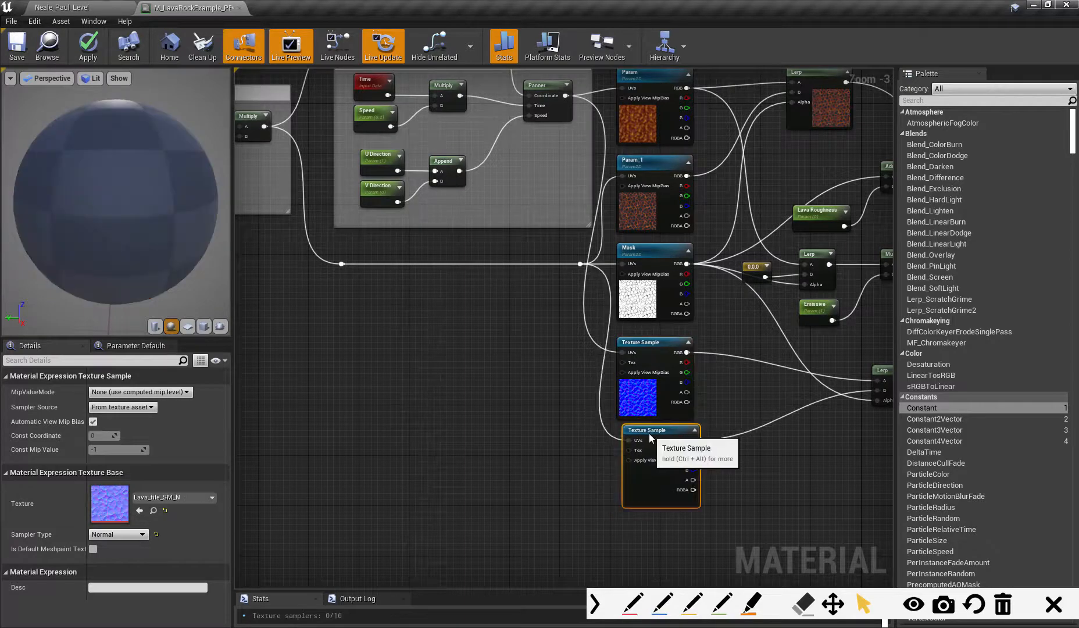
pyautogui.moveTo(771, 416); pyautogui.dragTo(633, 418, button='right')
pyautogui.scroll(2, 633, 418)
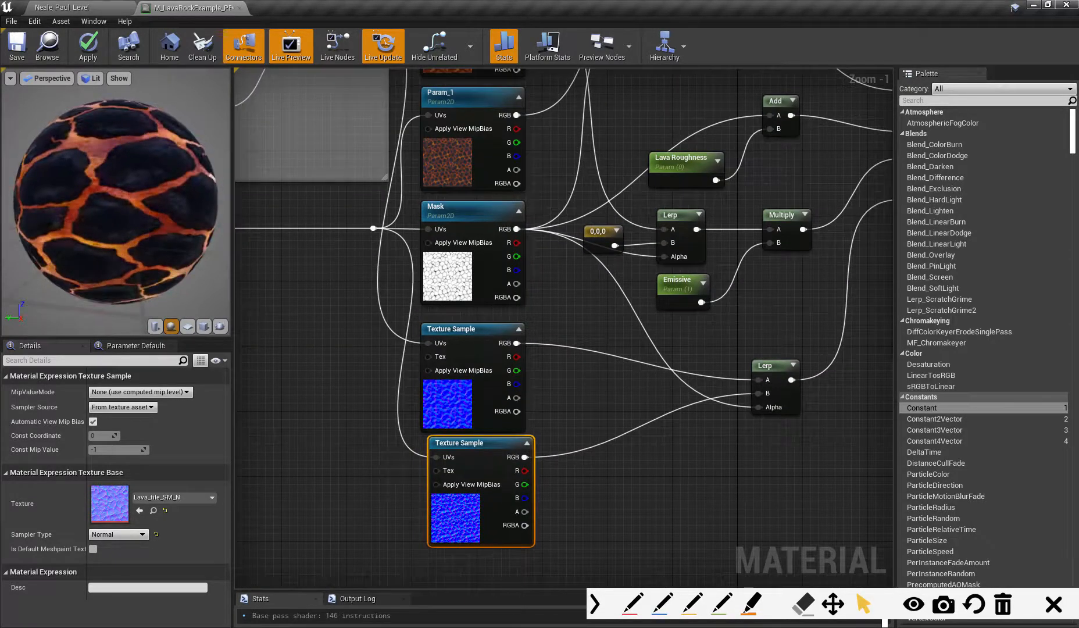
pyautogui.moveTo(82, 232); pyautogui.dragTo(187, 224)
pyautogui.moveTo(708, 427); pyautogui.dragTo(584, 490, button='right')
pyautogui.scroll(-1, 615, 451)
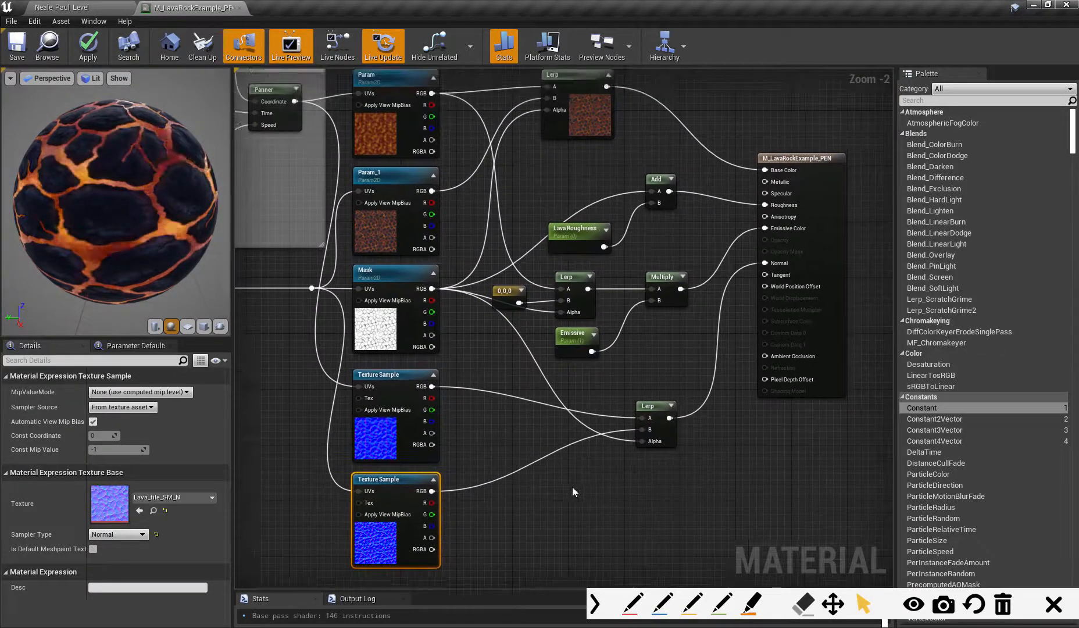
# Shift every node downstream of the Animation group except Mask to the right, and place Mask slightly ahead of the other texture nodes
pyautogui.click(386, 441)
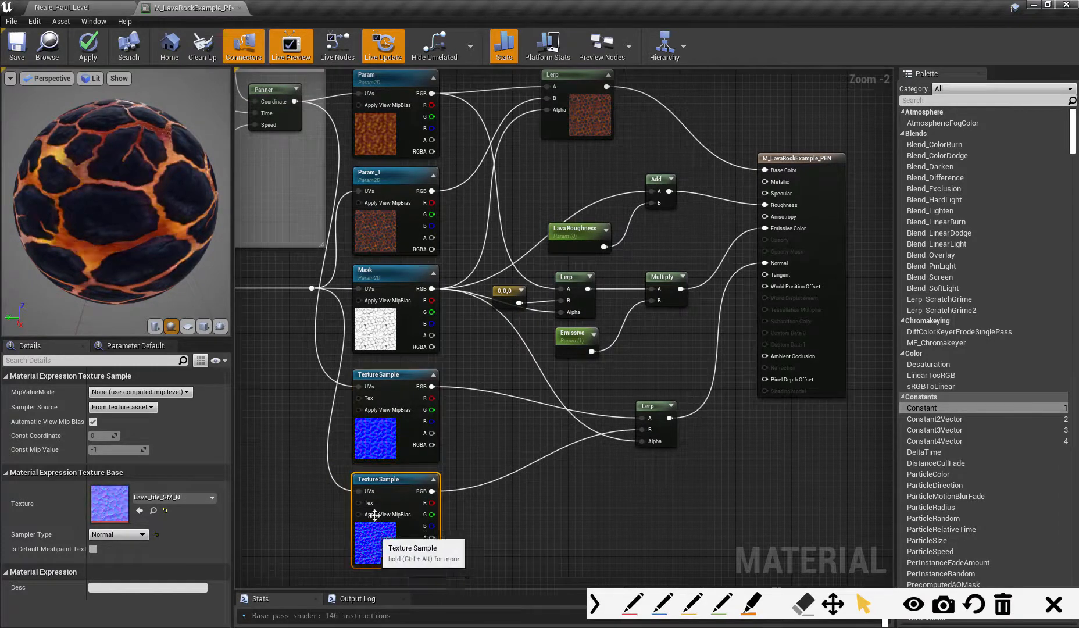
pyautogui.click(386, 241)
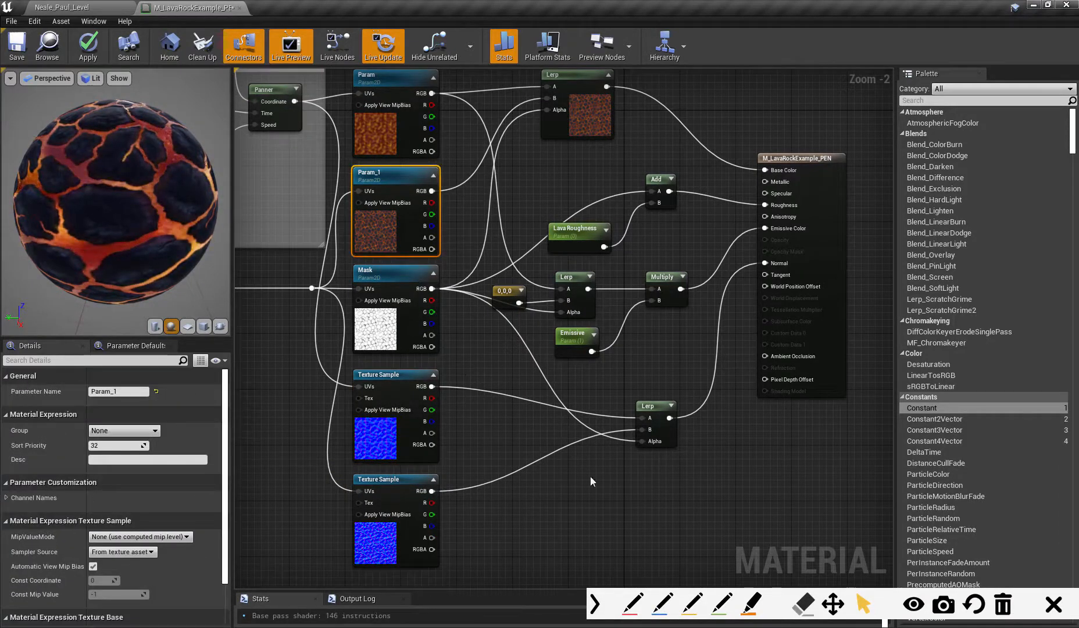
pyautogui.moveTo(525, 410); pyautogui.dragTo(625, 396, button='right')
pyautogui.scroll(1, 664, 387)
pyautogui.scroll(-6, 672, 309)
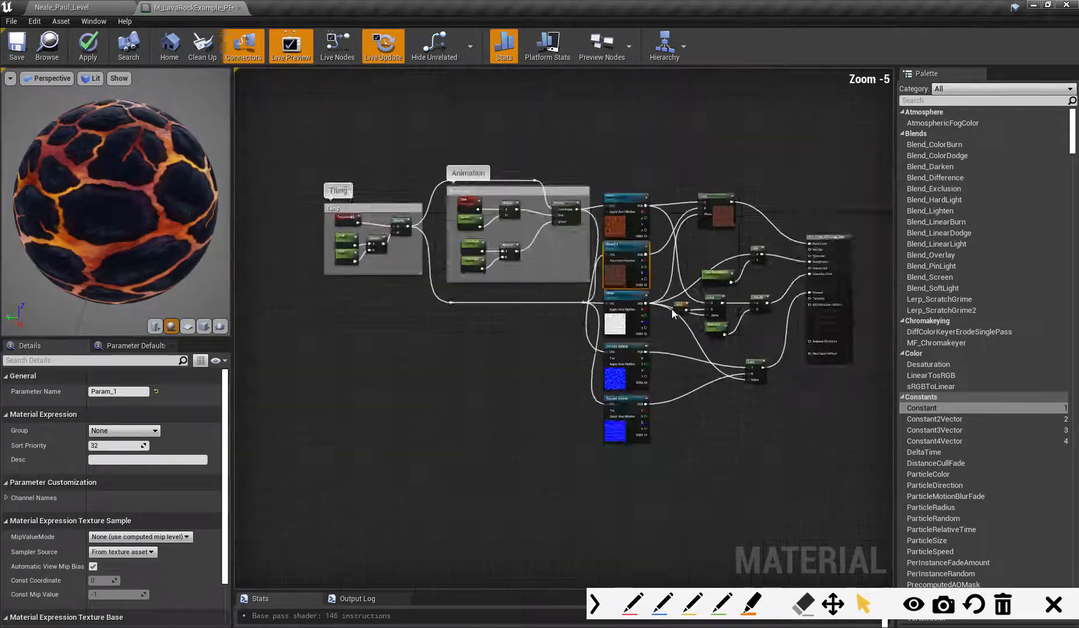
pyautogui.scroll(3, 571, 393)
pyautogui.moveTo(678, 362); pyautogui.dragTo(680, 361)
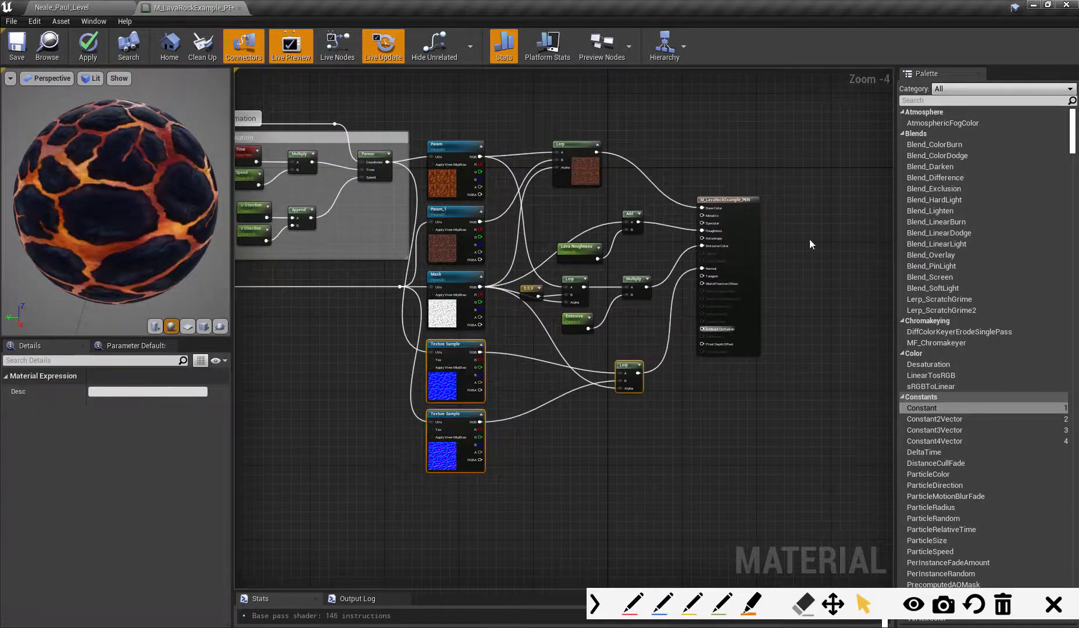
pyautogui.keyDown('ctrl'); pyautogui.moveTo(721, 224); pyautogui.dragTo(526, 439); pyautogui.keyUp('ctrl')
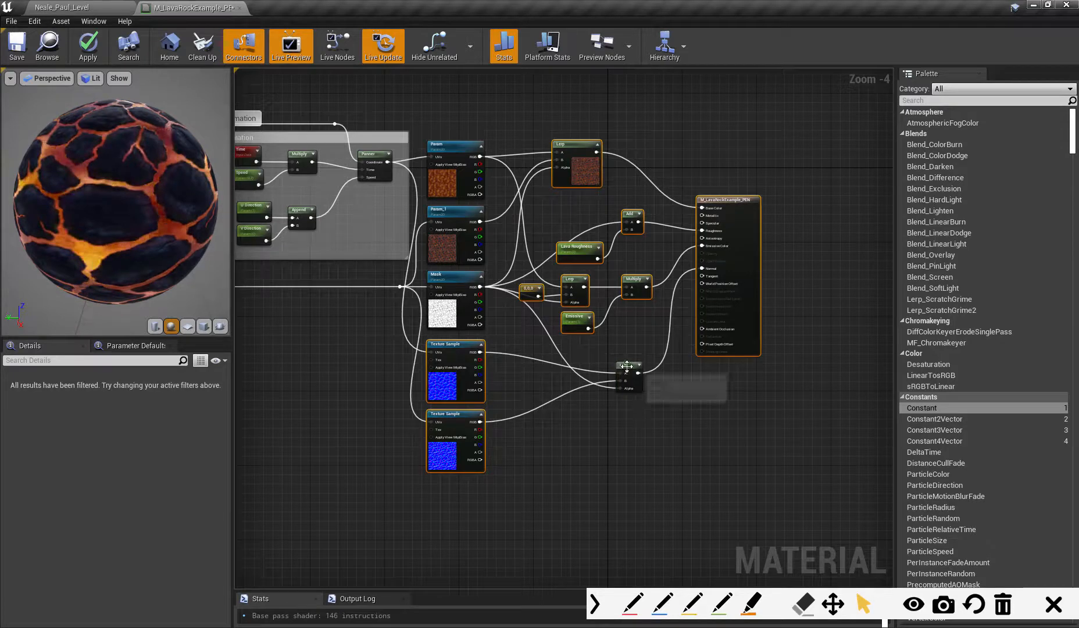
pyautogui.moveTo(462, 211); pyautogui.dragTo(564, 211)
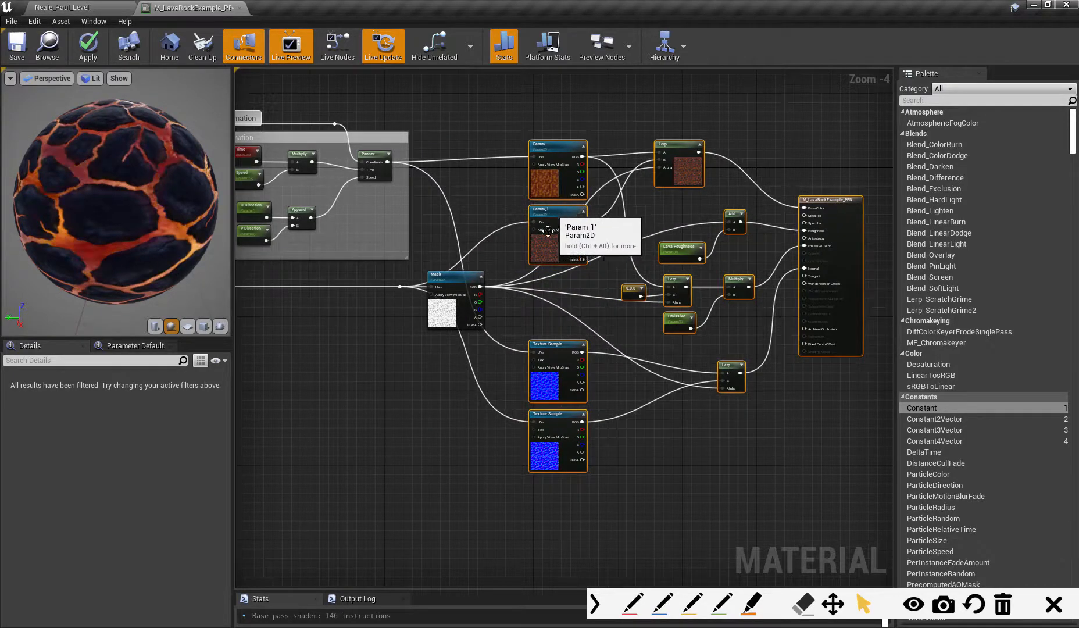
pyautogui.moveTo(441, 287); pyautogui.dragTo(473, 292)
pyautogui.moveTo(705, 393)
pyautogui.mouseDown(button='right')
pyautogui.moveTo(681, 394)
pyautogui.moveTo(701, 395)
pyautogui.mouseUp(button='right')
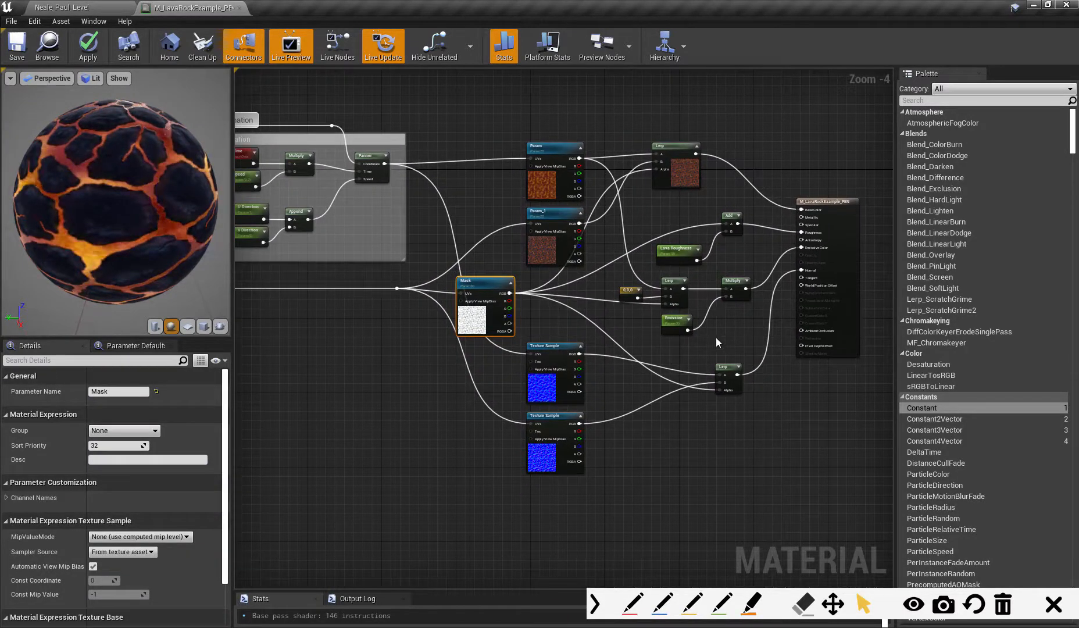
pyautogui.moveTo(716, 337); pyautogui.dragTo(585, 344, button='right')
pyautogui.moveTo(430, 158); pyautogui.dragTo(649, 250)
pyautogui.moveTo(403, 460); pyautogui.dragTo(797, 407, button='right')
pyautogui.scroll(5, 680, 390)
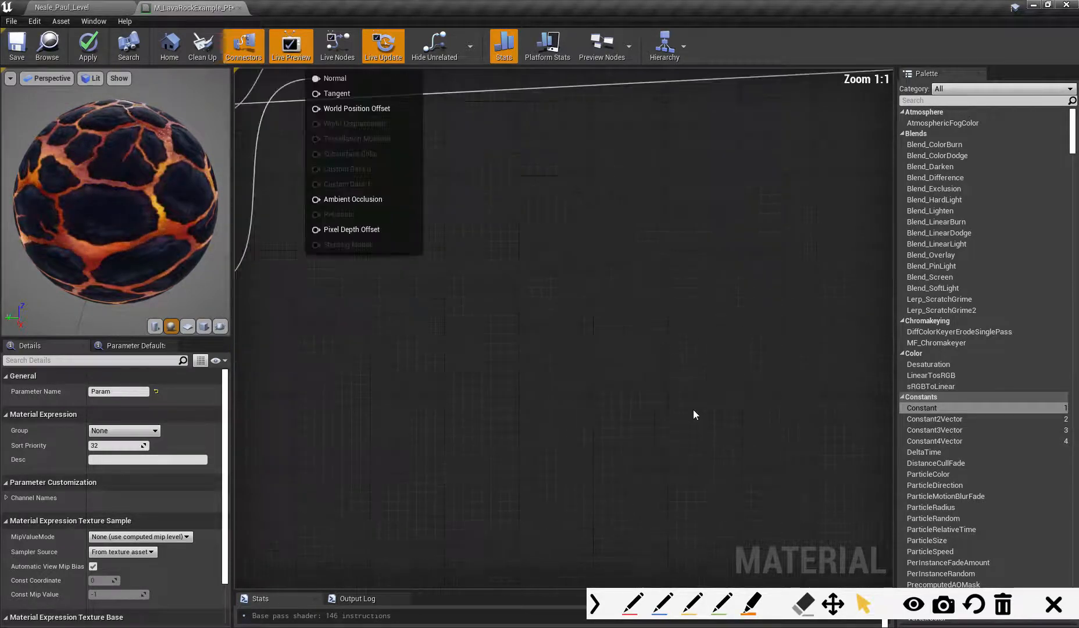
pyautogui.scroll(-8, 740, 296)
pyautogui.scroll(1, 779, 348)
pyautogui.moveTo(777, 364); pyautogui.dragTo(774, 369, button='right')
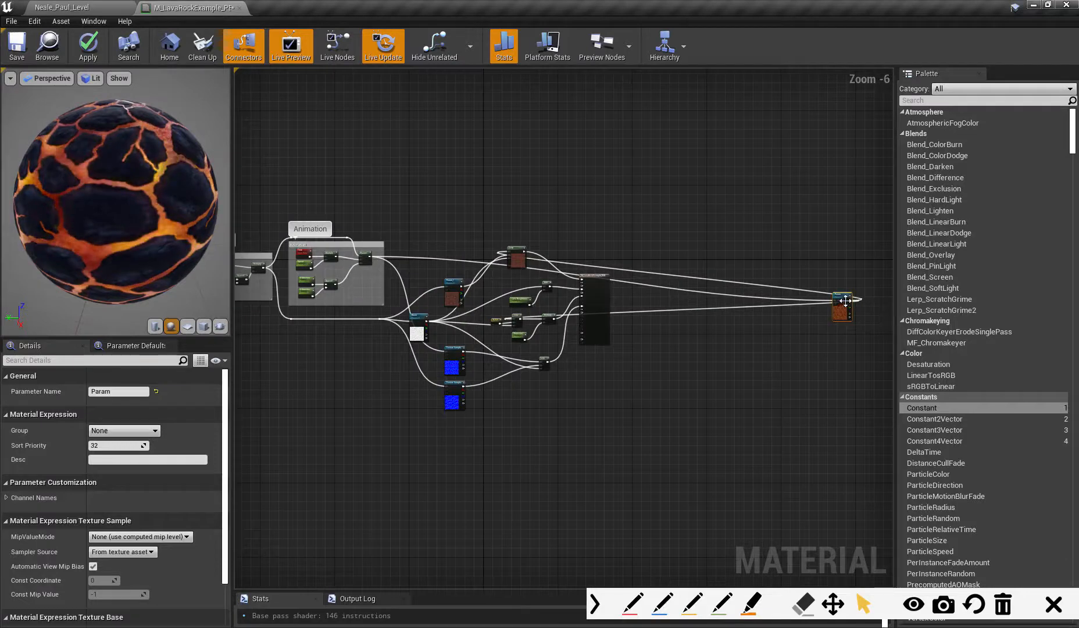
pyautogui.click(792, 365)
pyautogui.scroll(-3, 637, 375)
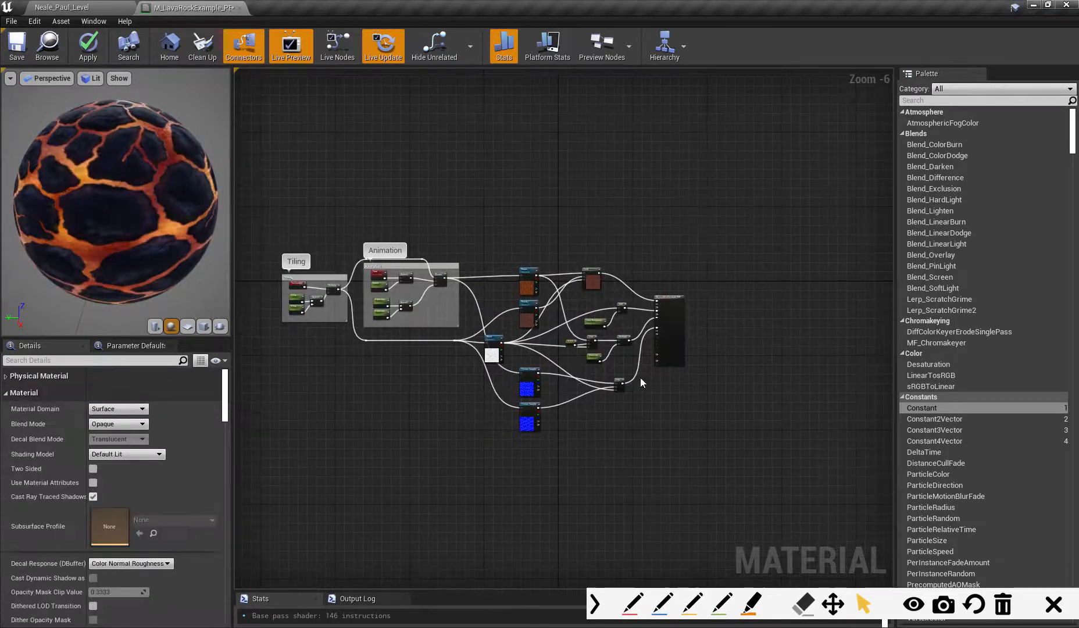
# Examine the node network from the Animation group through the texture samples to the material output
pyautogui.scroll(7, 597, 354)
pyautogui.scroll(-1, 607, 410)
pyautogui.moveTo(671, 423); pyautogui.dragTo(666, 371, button='right')
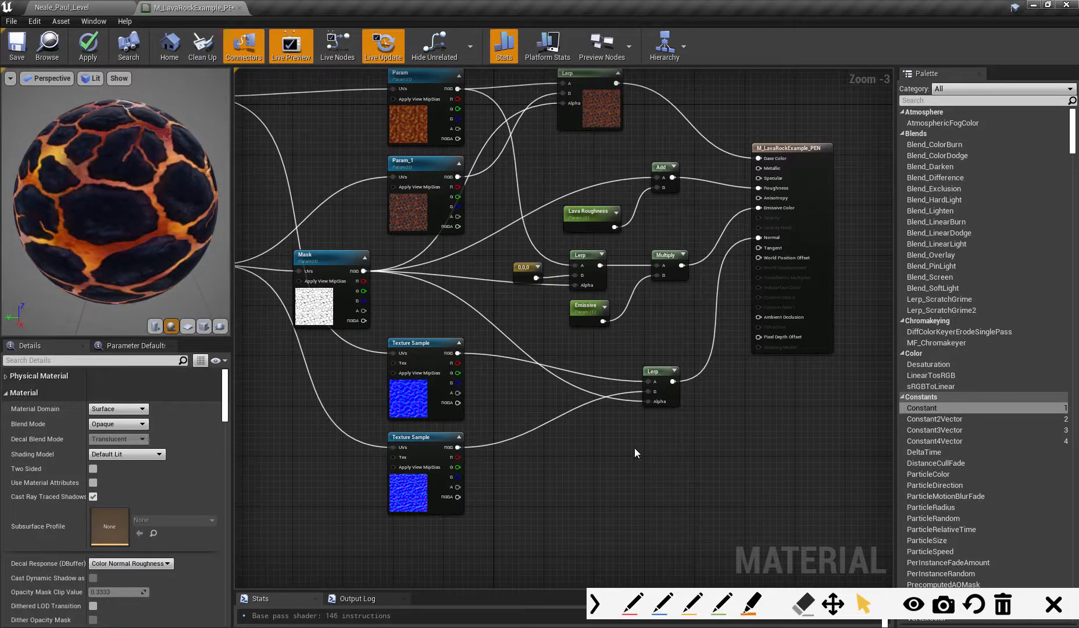
pyautogui.moveTo(638, 445); pyautogui.dragTo(671, 480, button='right')
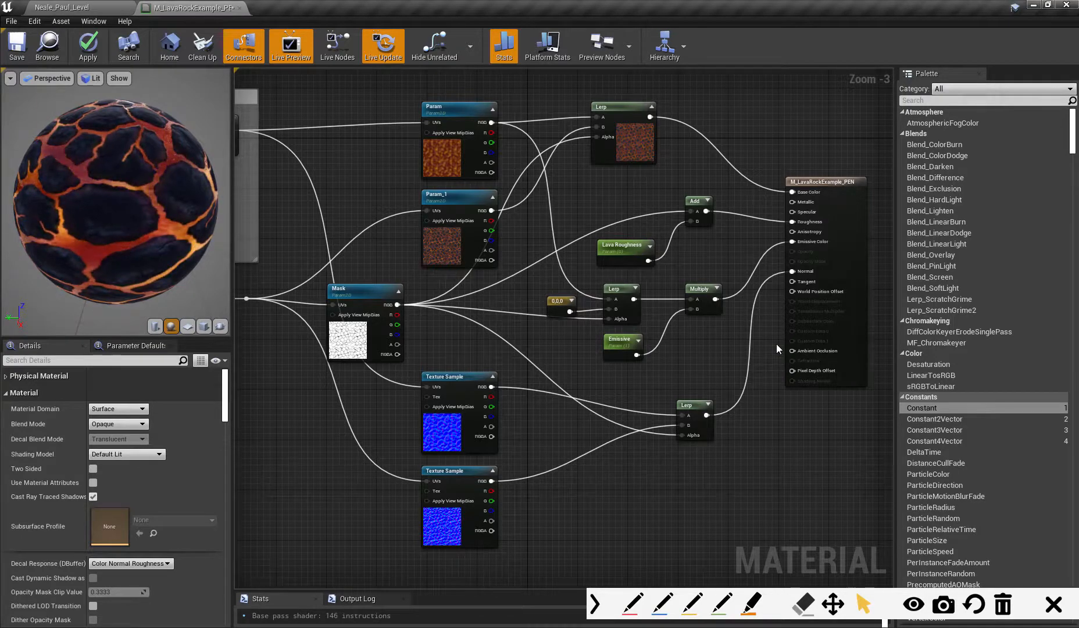
pyautogui.moveTo(539, 353); pyautogui.dragTo(875, 375, button='right')
pyautogui.moveTo(449, 364); pyautogui.dragTo(675, 417, button='right')
pyautogui.moveTo(764, 327); pyautogui.dragTo(440, 315, button='right')
pyautogui.moveTo(727, 366); pyautogui.dragTo(576, 266, button='right')
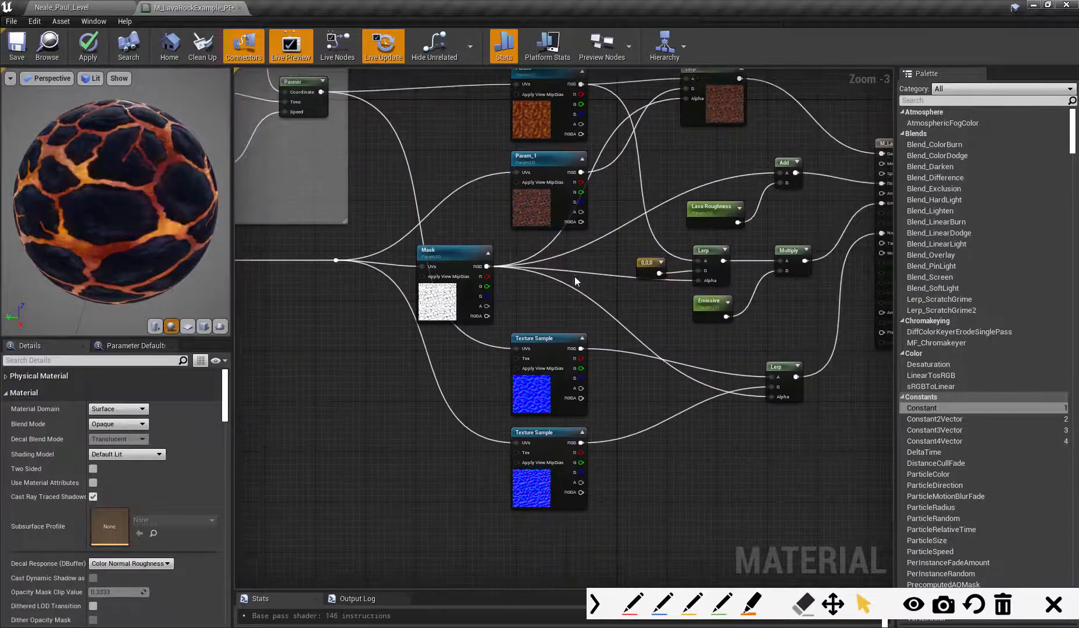
# Convert the BurningWood_Overlay_N and Lava_tile_SM_N texture samples to parameters together
pyautogui.scroll(-1, 574, 269)
pyautogui.scroll(1, 564, 322)
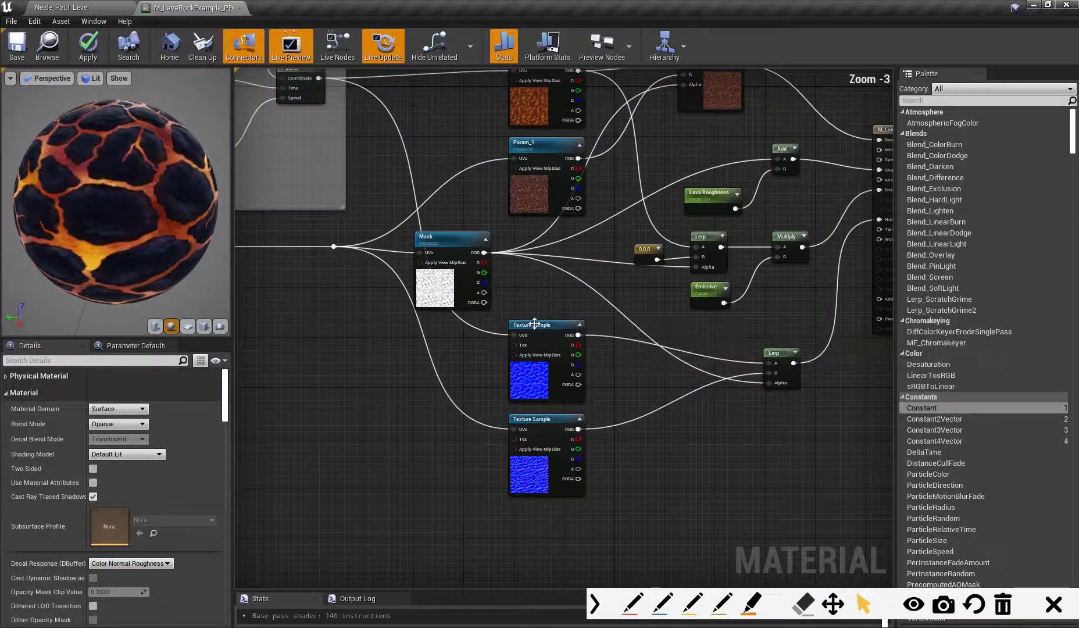
pyautogui.click(577, 324)
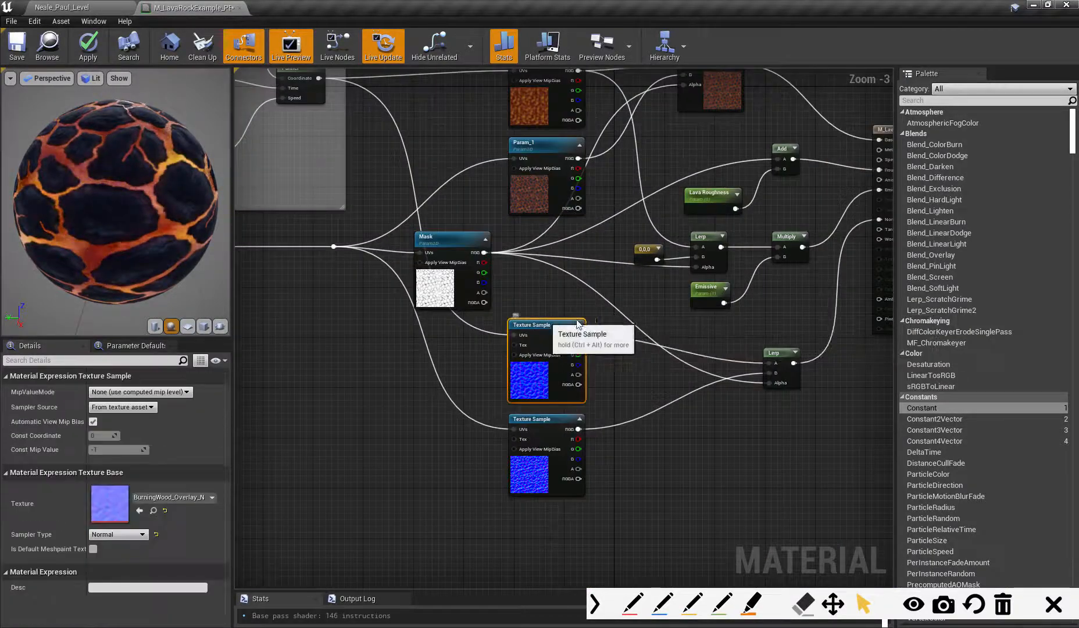
pyautogui.keyDown('ctrl'); pyautogui.click(551, 418); pyautogui.keyUp('ctrl')
pyautogui.rightClick(556, 420)
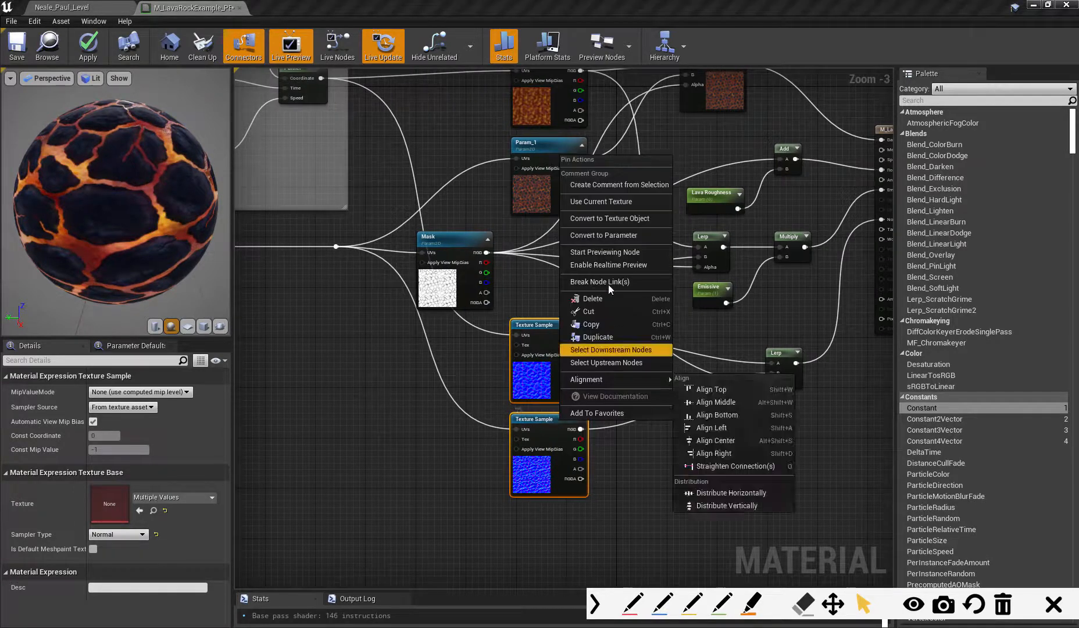
pyautogui.click(627, 235)
# Group the Mask node and the four other texture parameter nodes in a comment box titled Textures
pyautogui.scroll(-1, 570, 348)
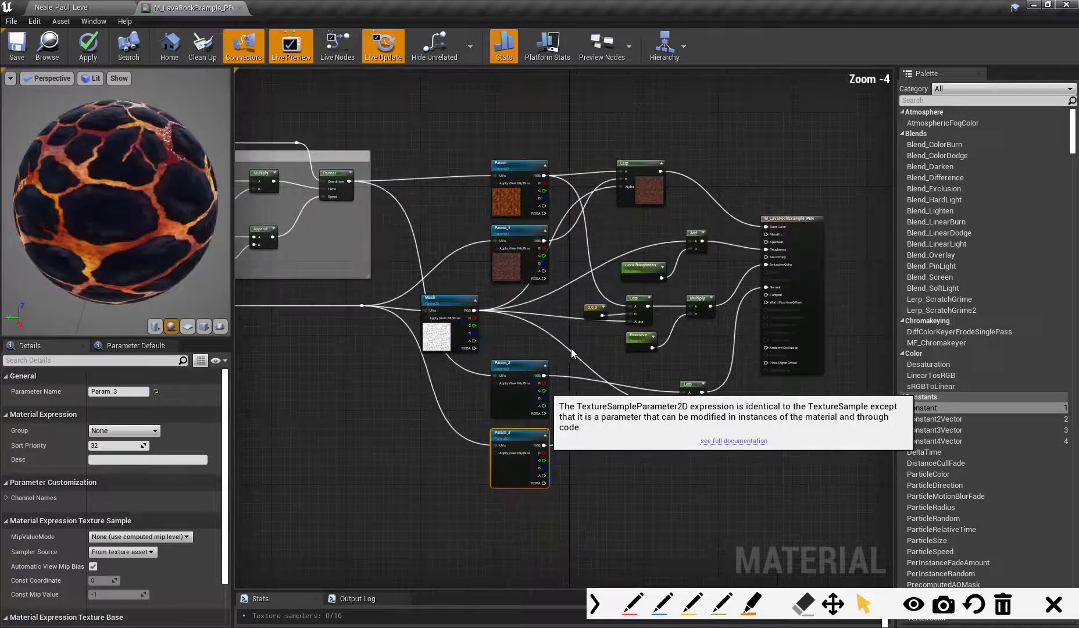
pyautogui.moveTo(503, 315); pyautogui.dragTo(564, 506)
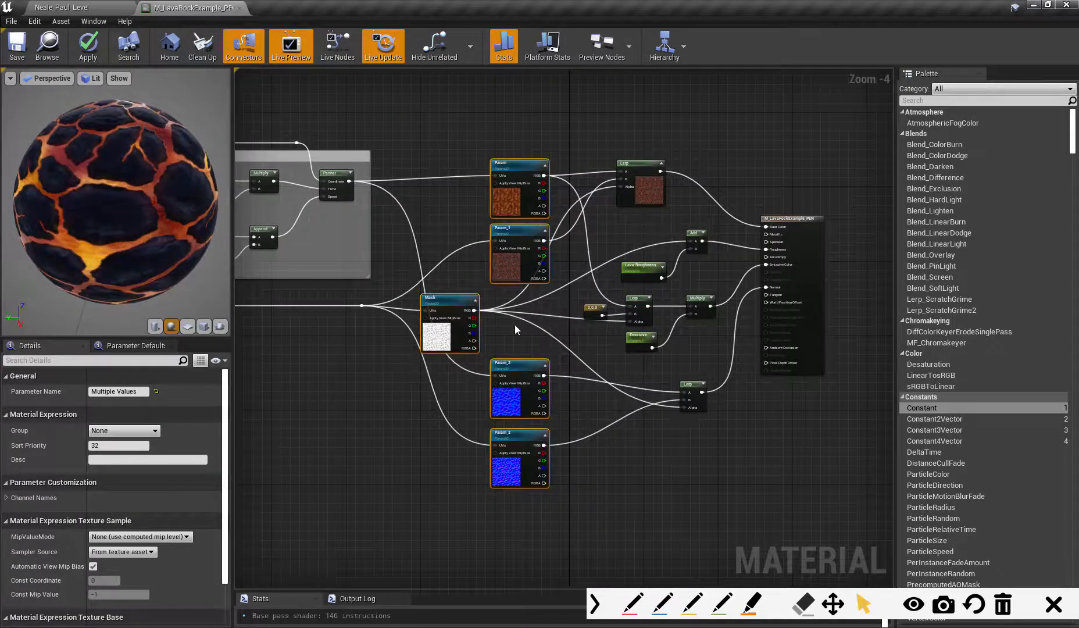
pyautogui.press('c')
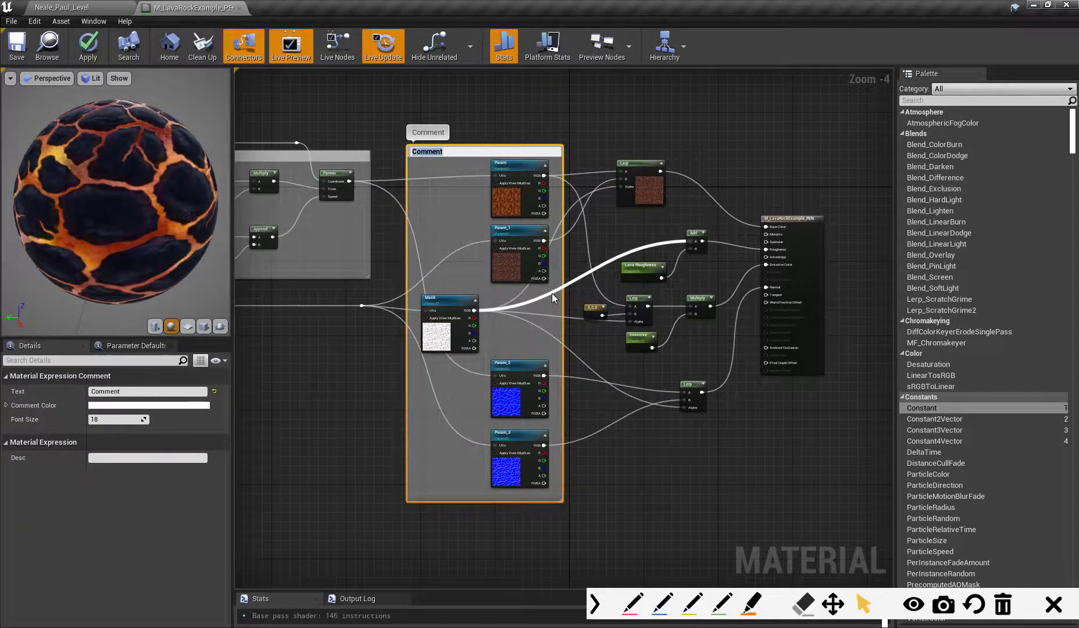
pyautogui.write('Textures')
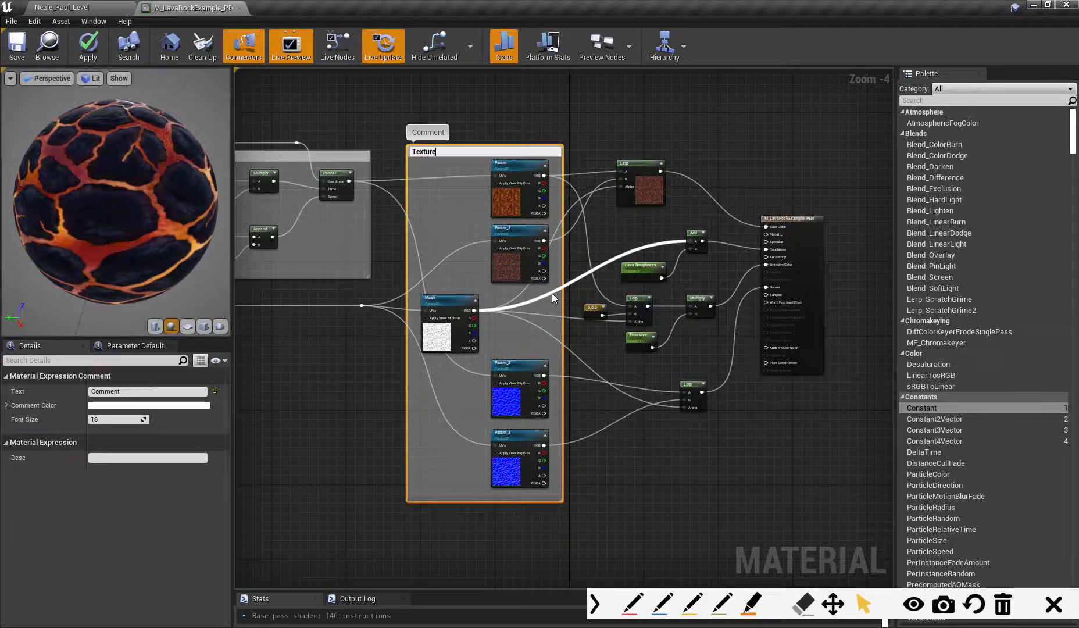
pyautogui.press('Return')
# Shift the Base Color Lerp node further right of the Textures group and level its A input with the Param output
pyautogui.moveTo(551, 294); pyautogui.dragTo(685, 439, button='right')
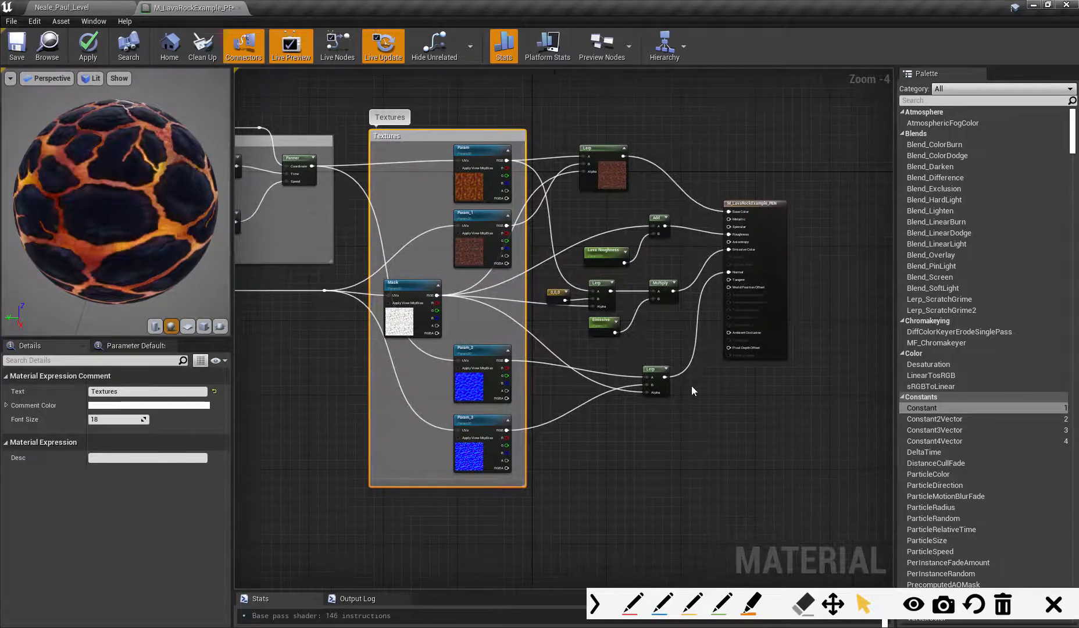
pyautogui.moveTo(621, 158); pyautogui.dragTo(629, 151)
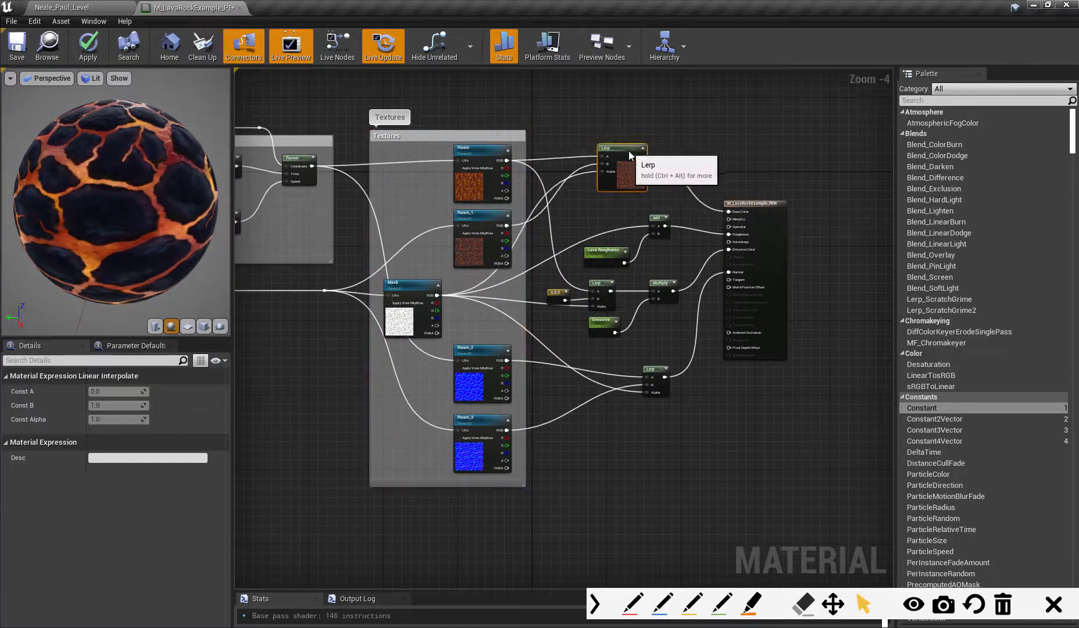
pyautogui.scroll(-1, 682, 134)
pyautogui.scroll(3, 677, 185)
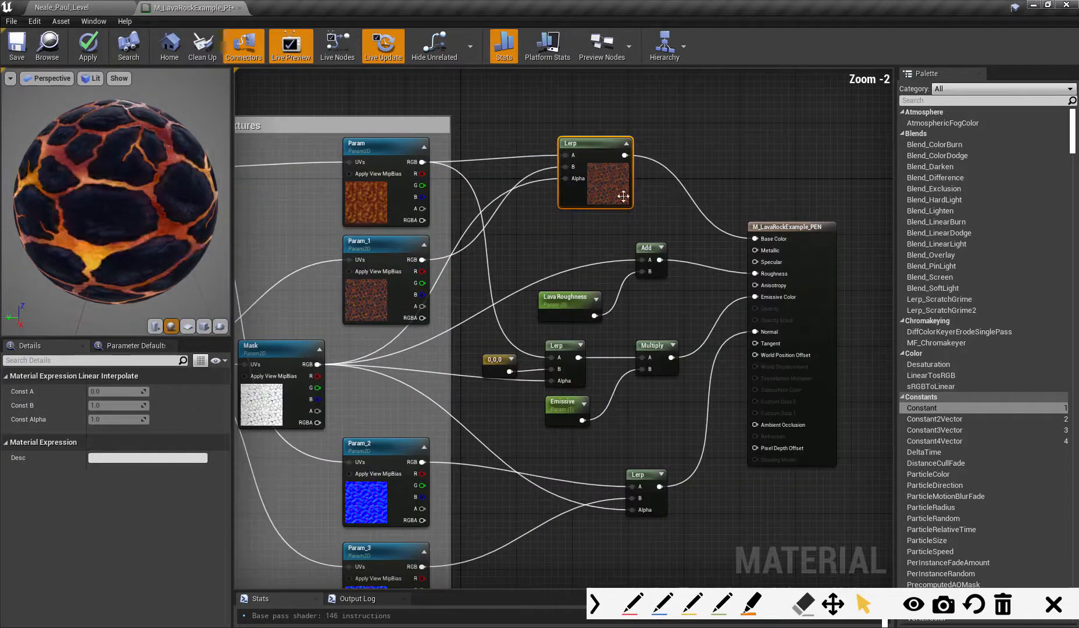
pyautogui.moveTo(601, 148); pyautogui.dragTo(622, 156)
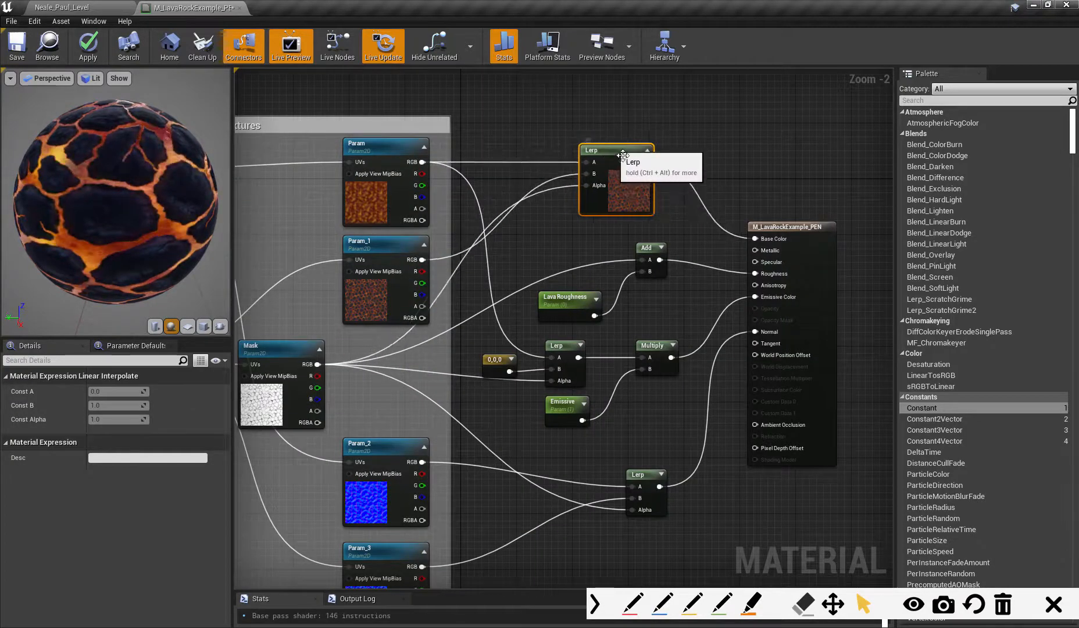
pyautogui.scroll(-2, 671, 349)
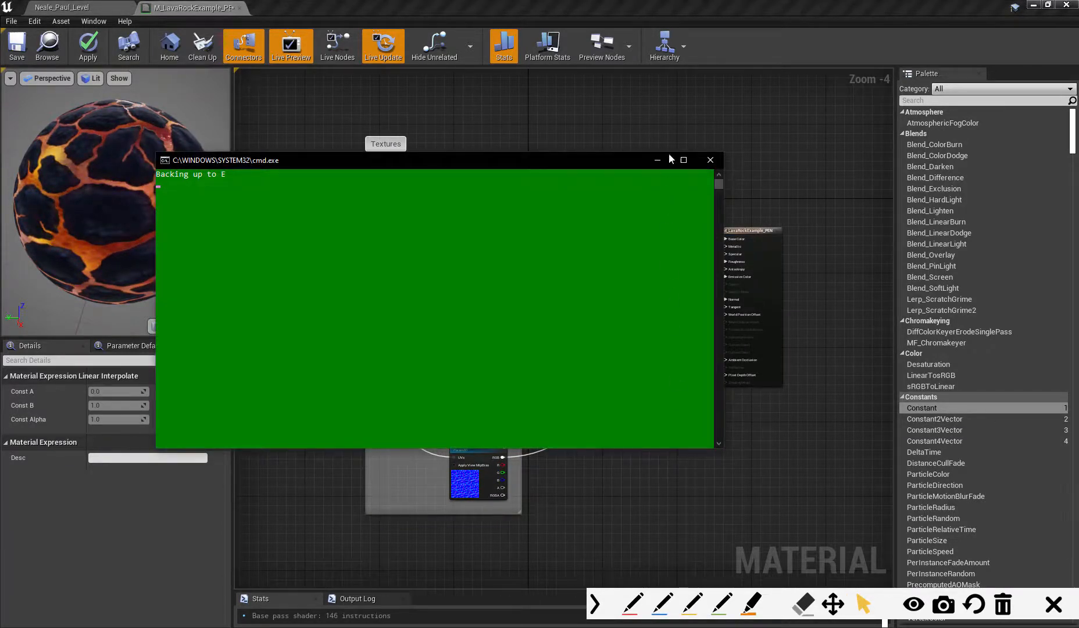
pyautogui.click(800, 180)
pyautogui.moveTo(641, 421); pyautogui.dragTo(609, 389, button='right')
pyautogui.scroll(-1, 757, 371)
pyautogui.scroll(2, 756, 367)
pyautogui.moveTo(760, 394); pyautogui.dragTo(766, 398, button='right')
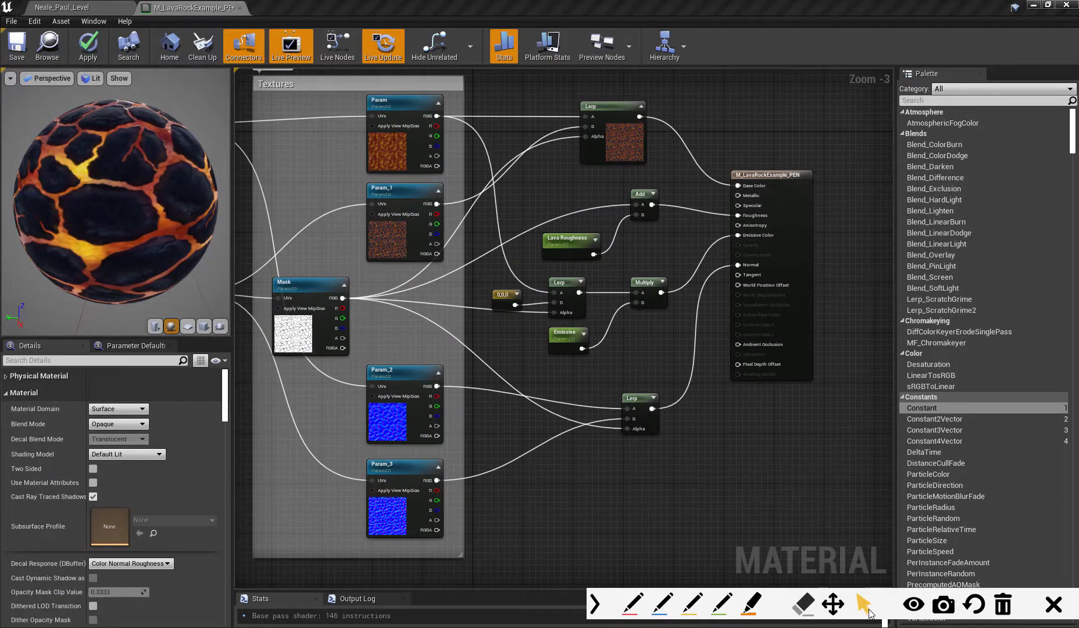
pyautogui.click(944, 605)
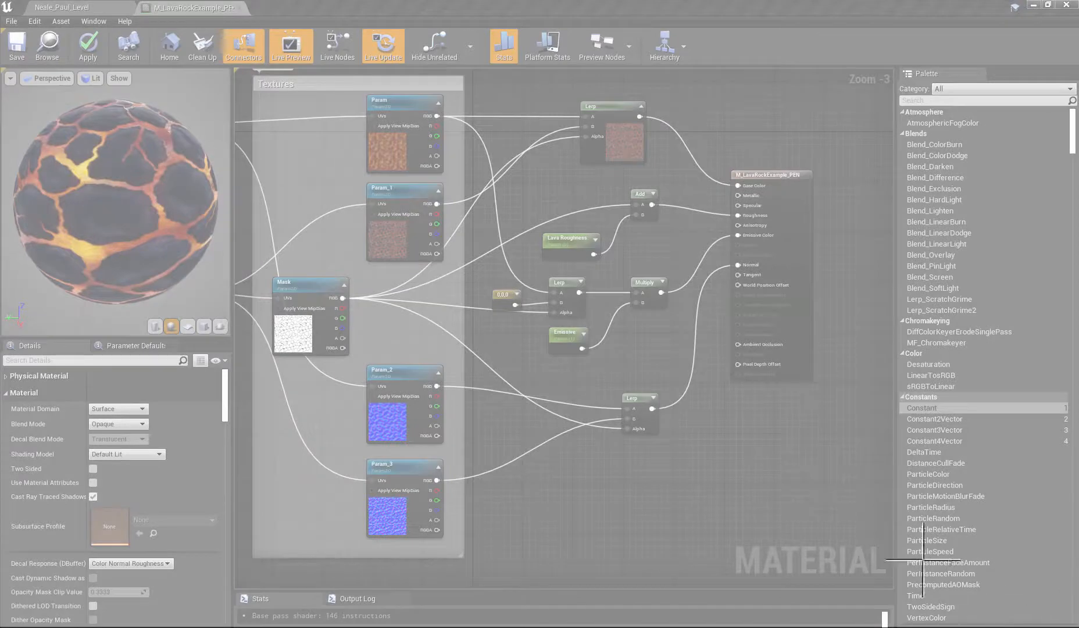
pyautogui.click(933, 498)
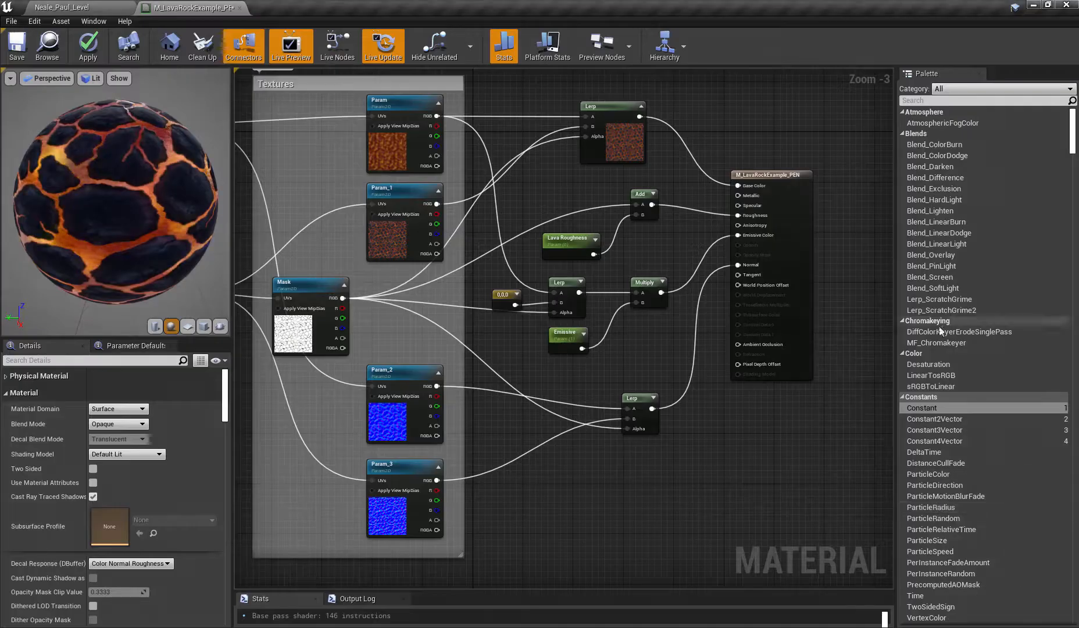